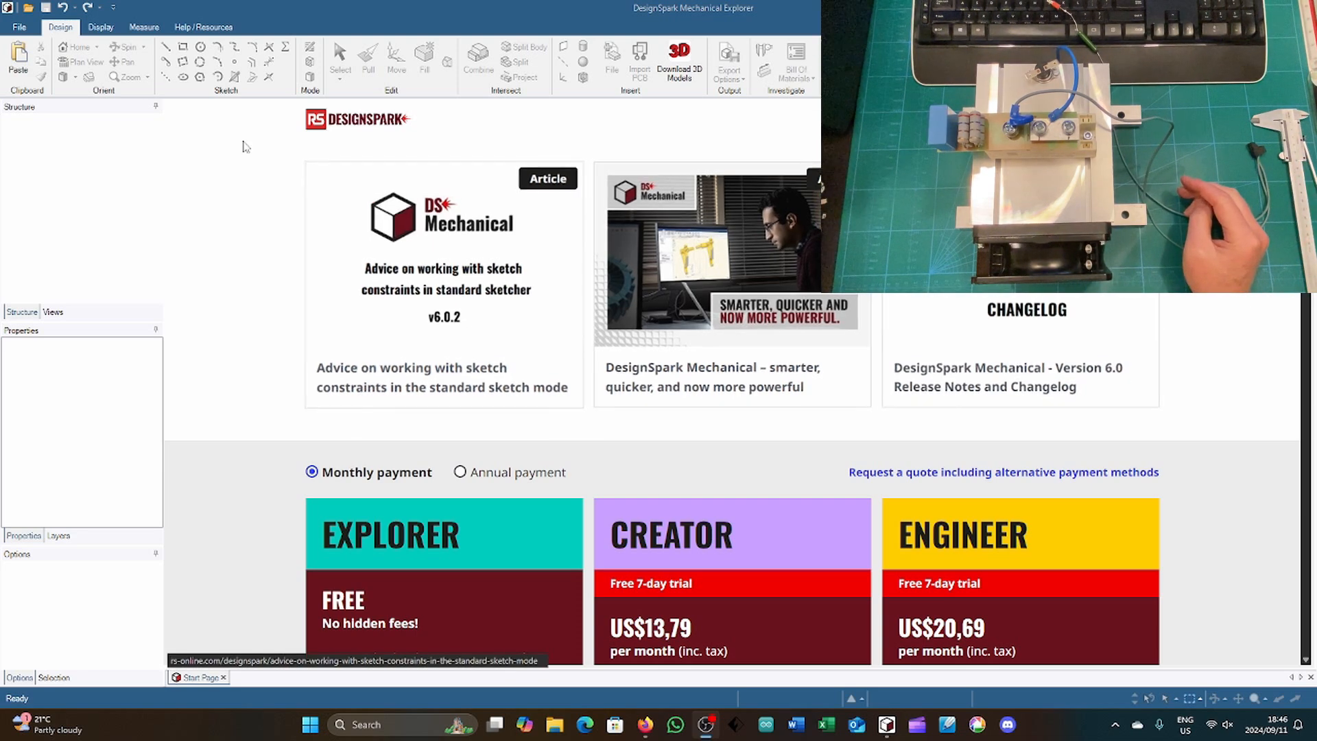
Step: Create a new design and start saving it in the Mechanical sundry folder under Documents
left_click(133, 205)
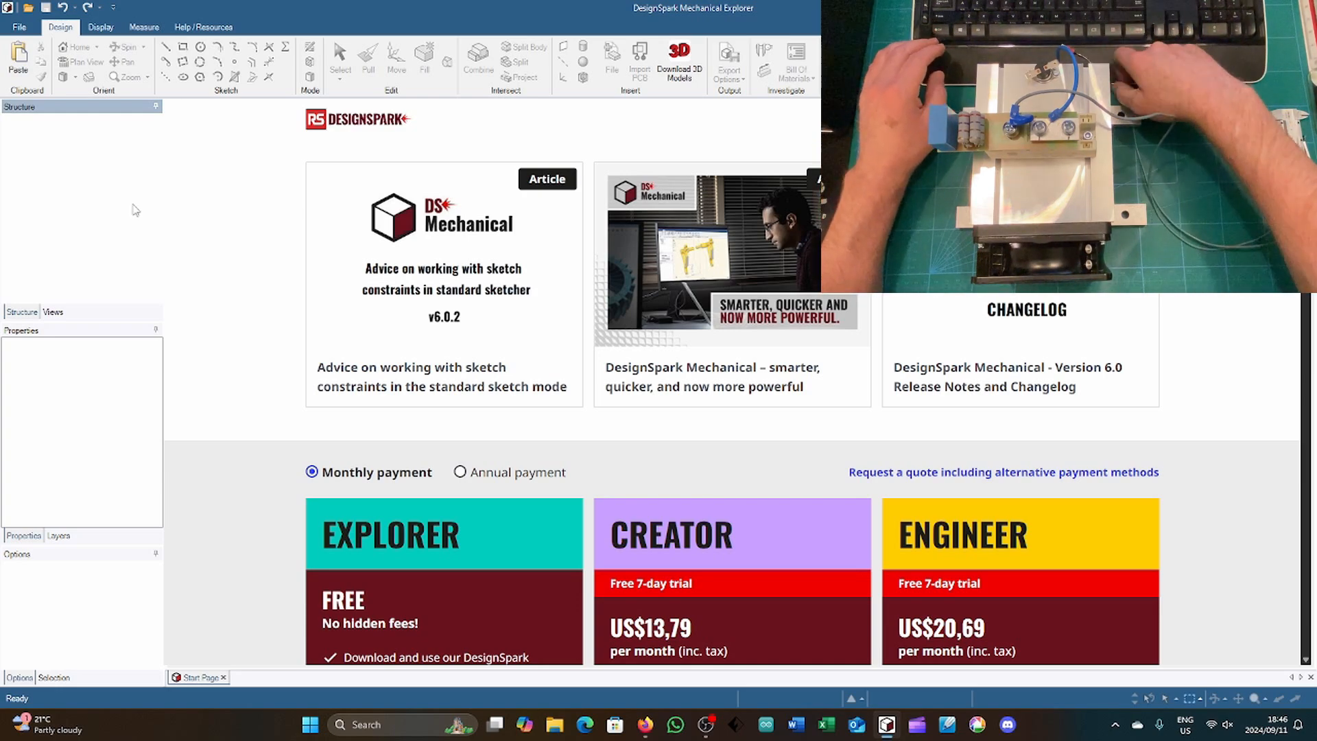
key("ctrl+n")
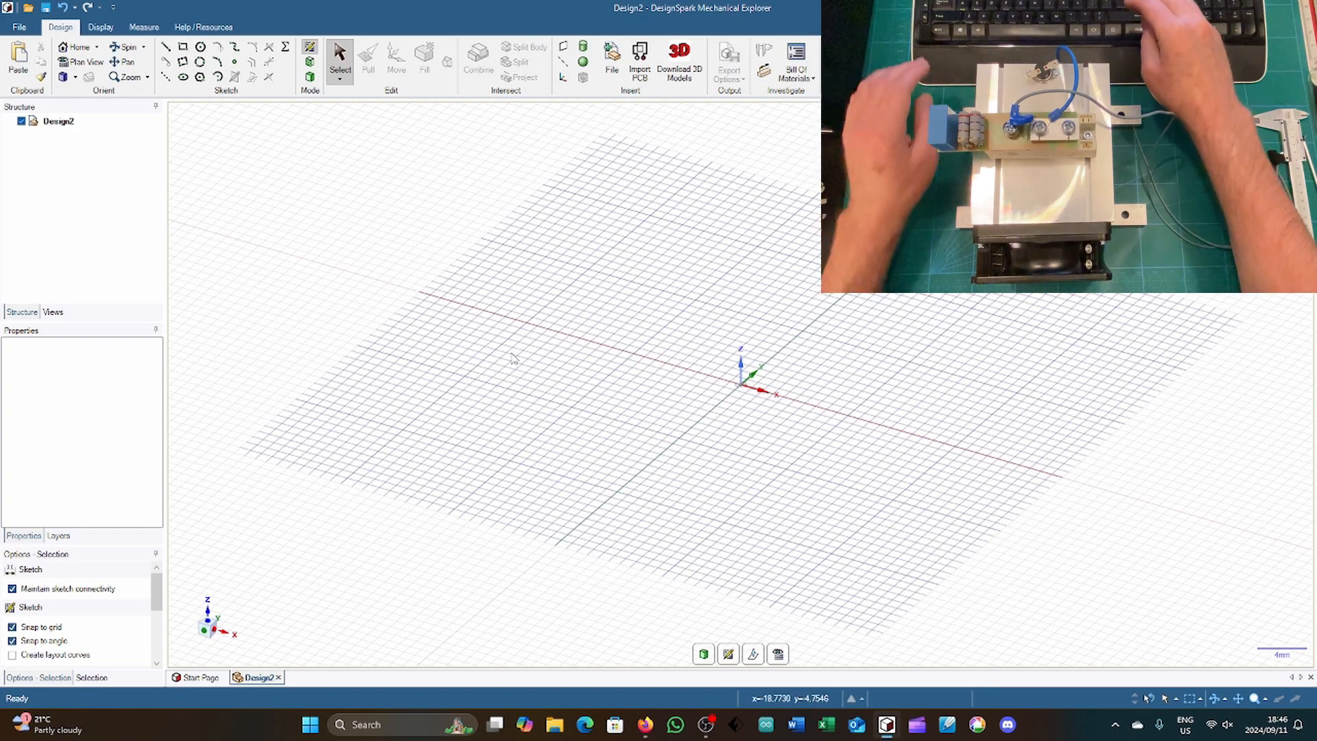
key("ctrl+s")
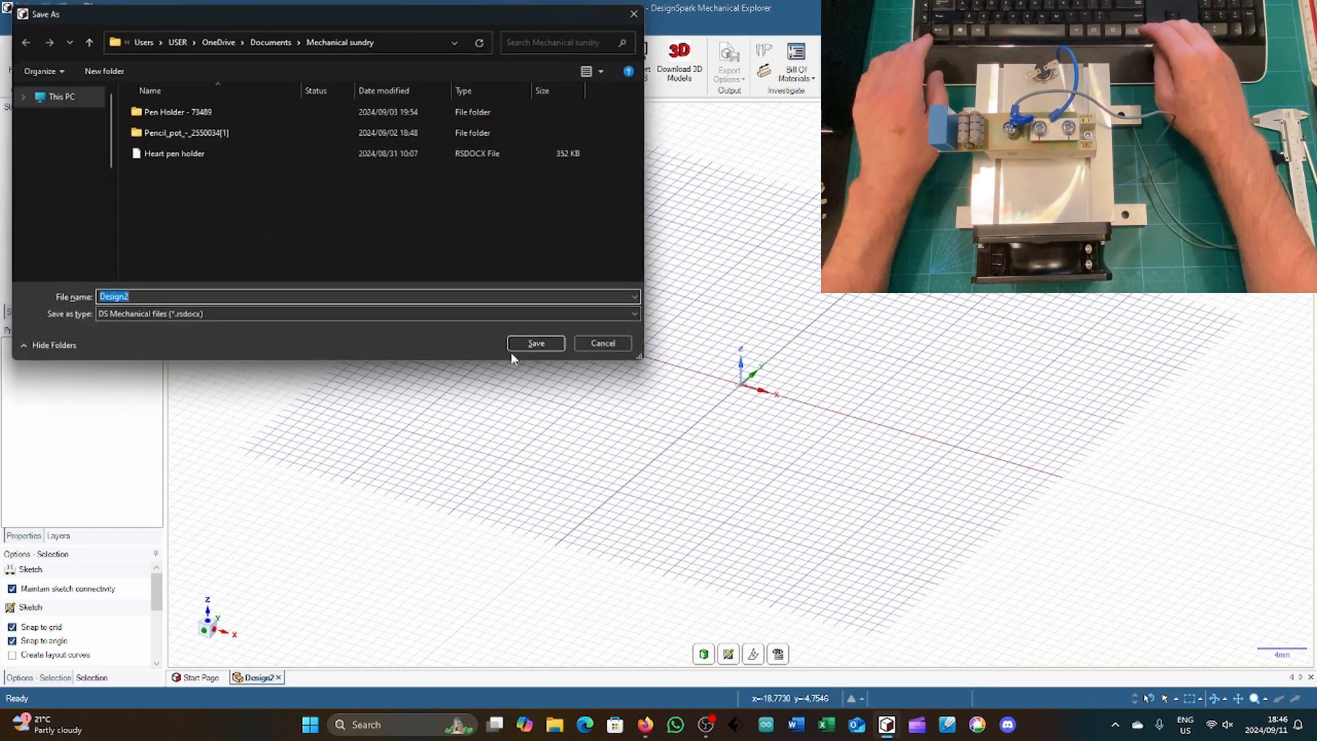
left_click(272, 38)
left_click(287, 133)
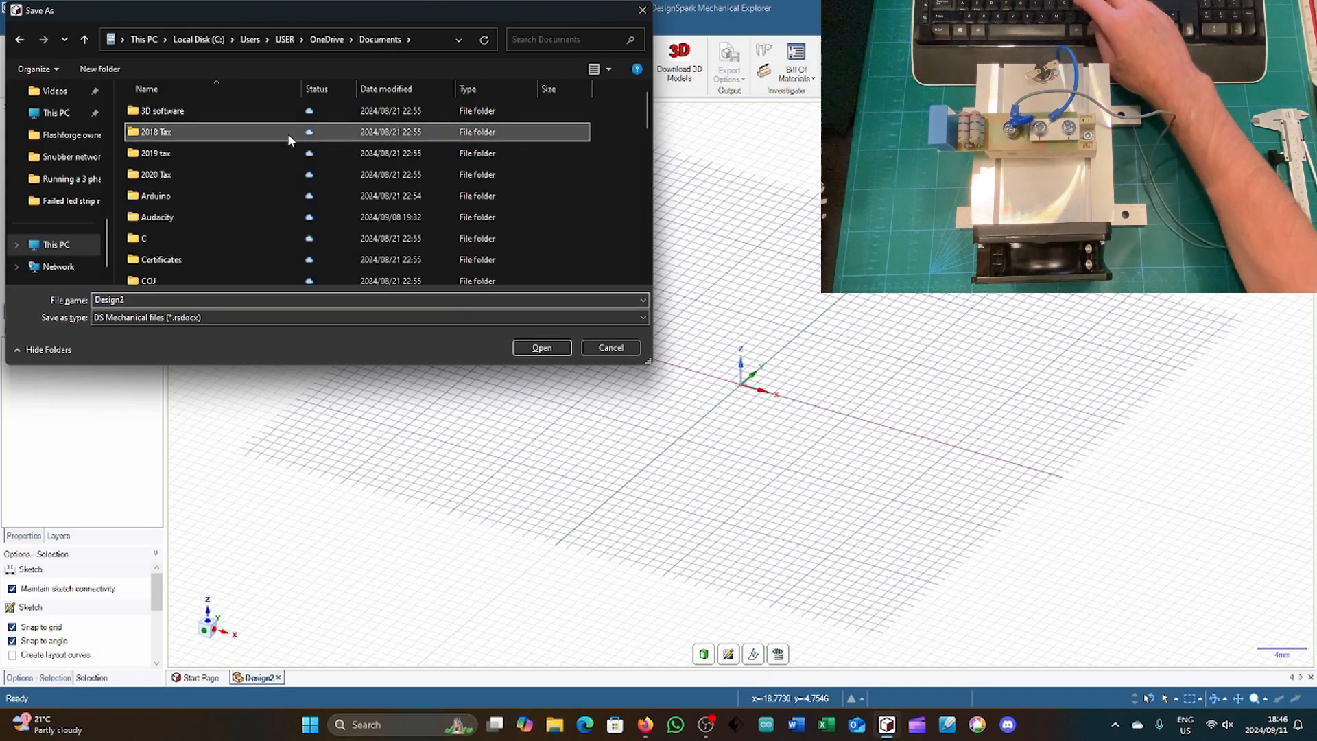
scroll(286, 133, "down", 8)
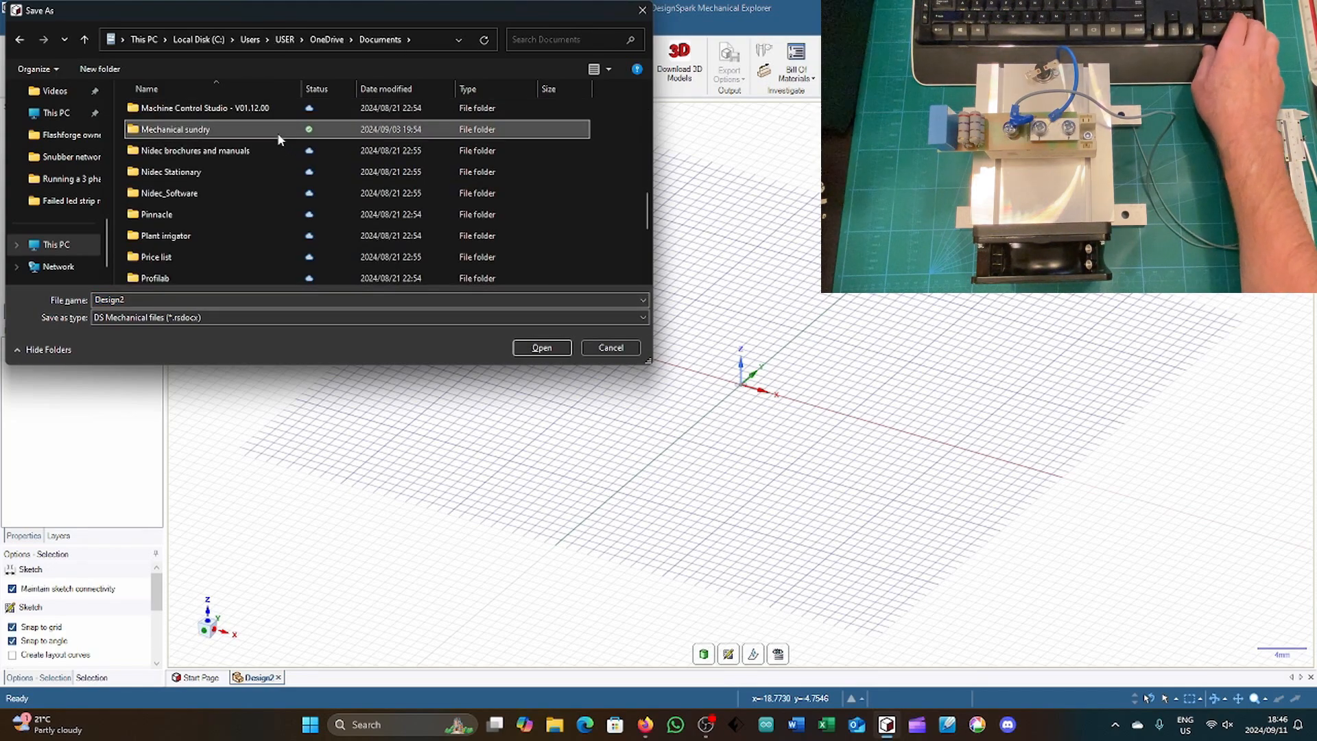
double_click(277, 133)
Step: Name the design file "Solid state switch trigger enc" and save it as a DS Mechanical file
left_click(255, 306)
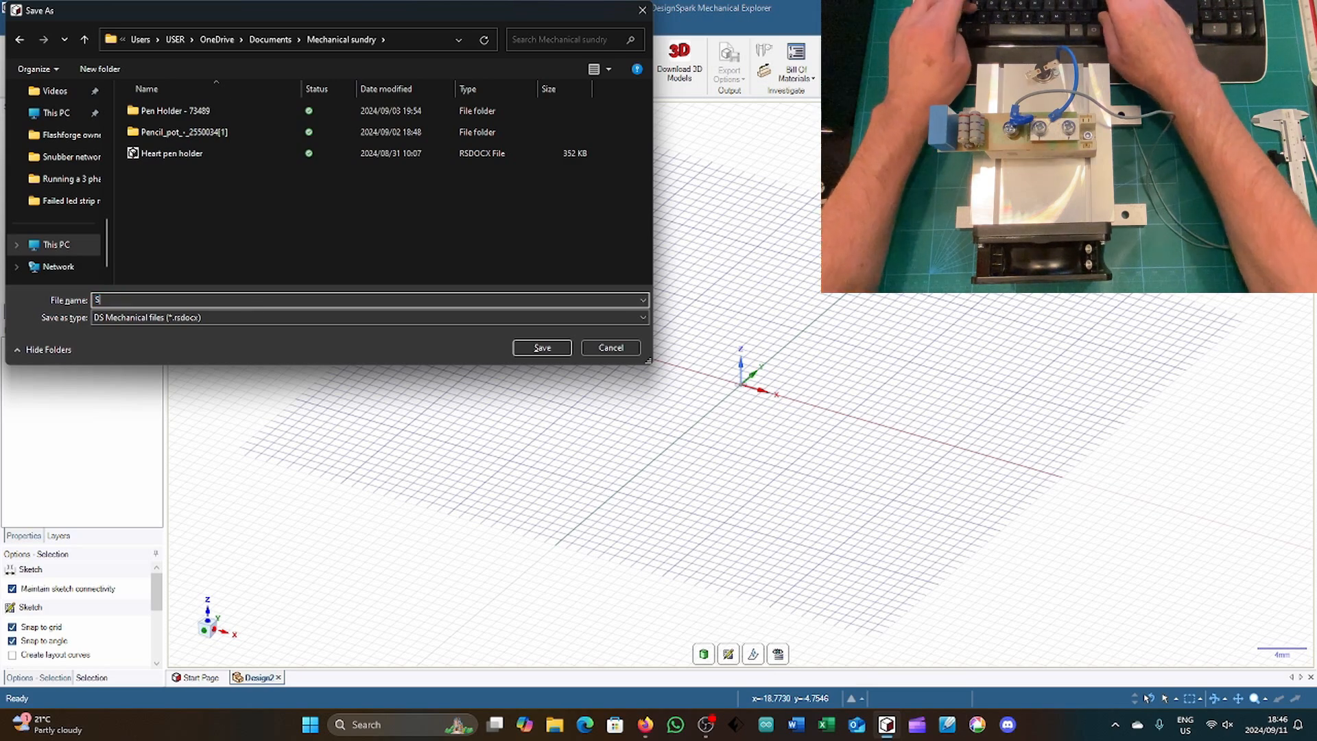
type("Solid ")
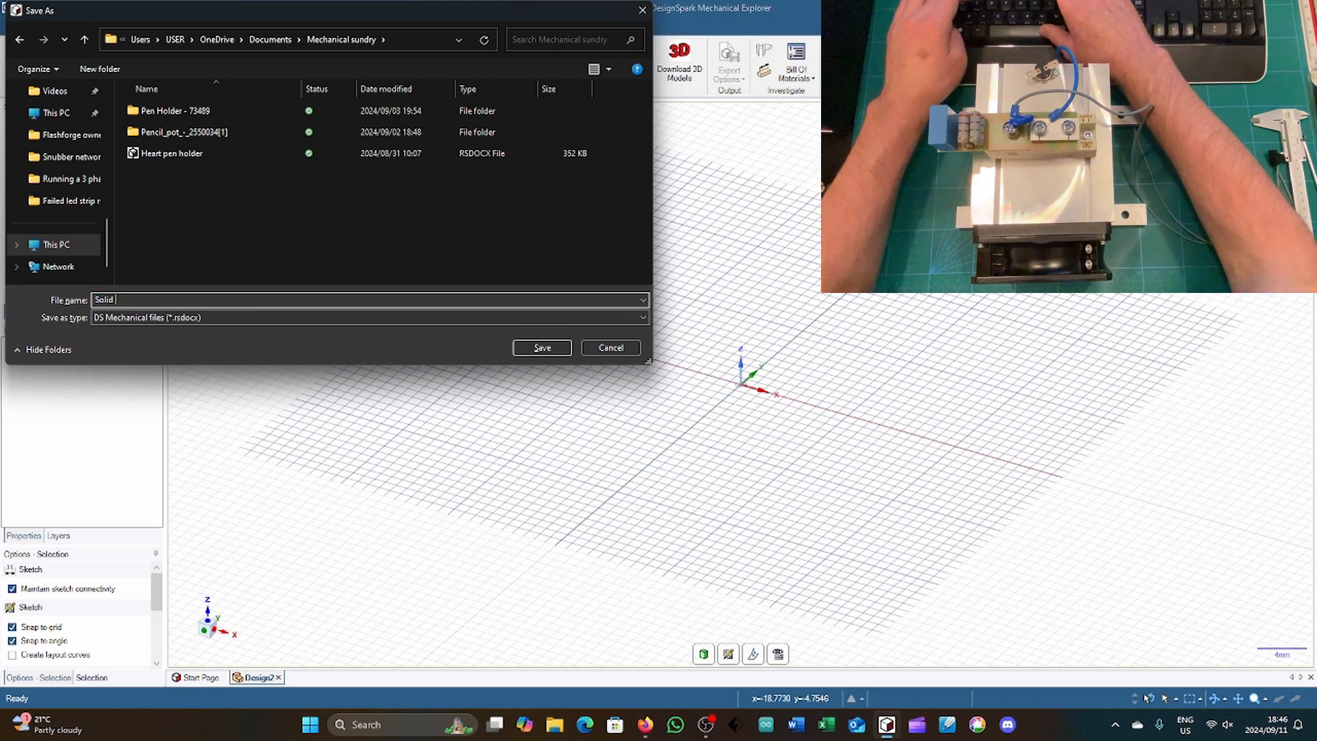
type("state swt")
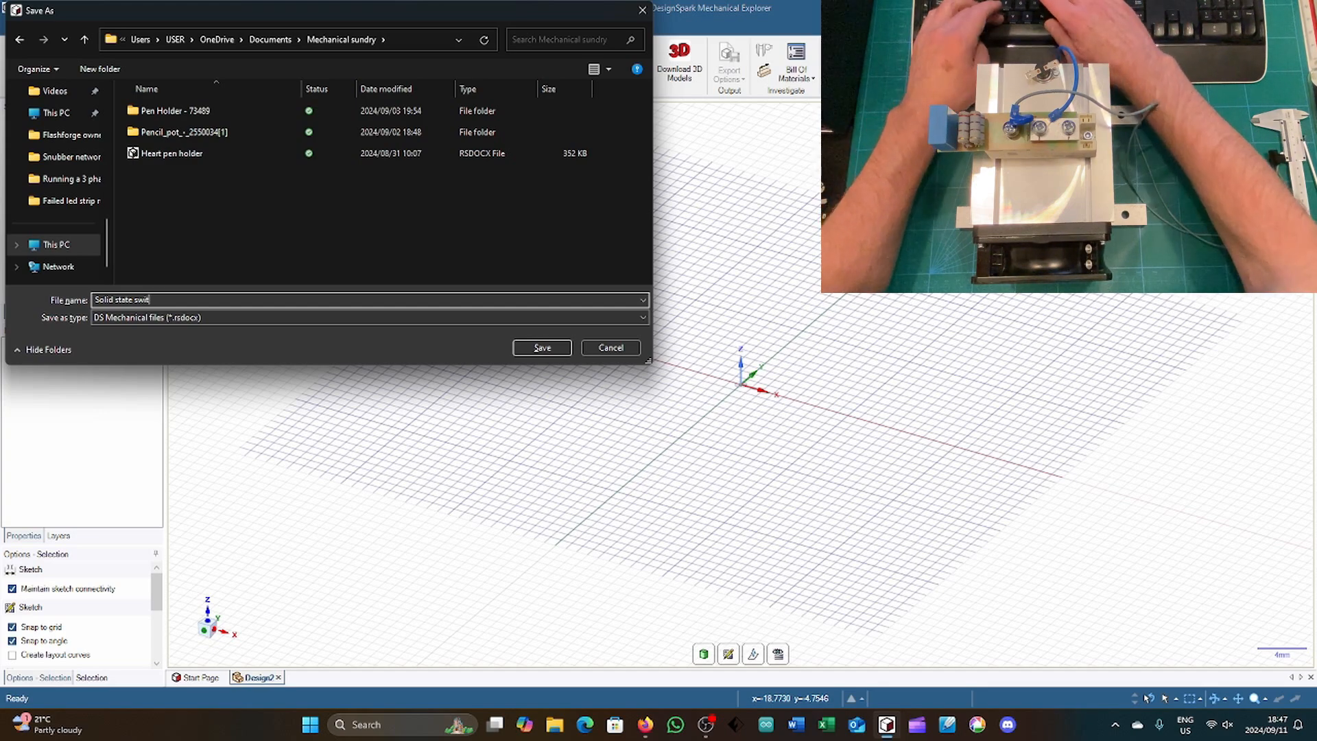
type("itch")
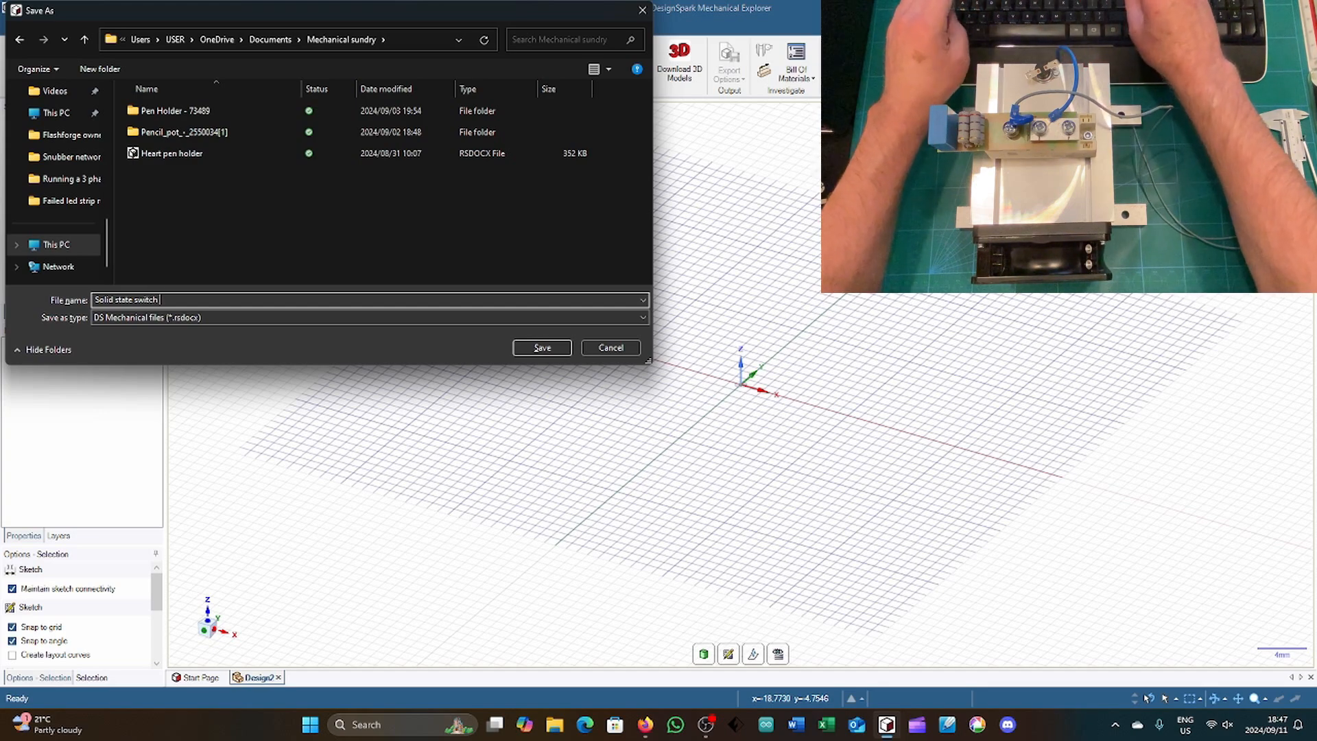
type(" trig")
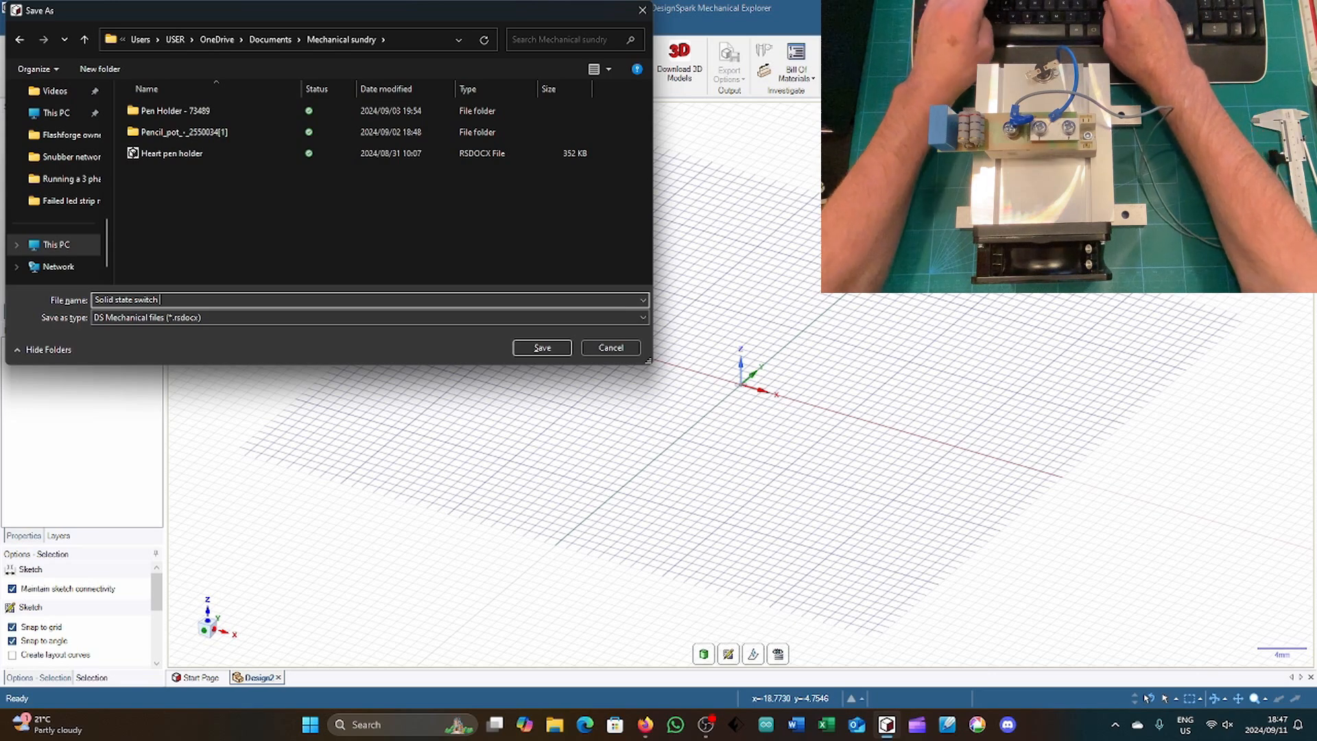
type("ger enc")
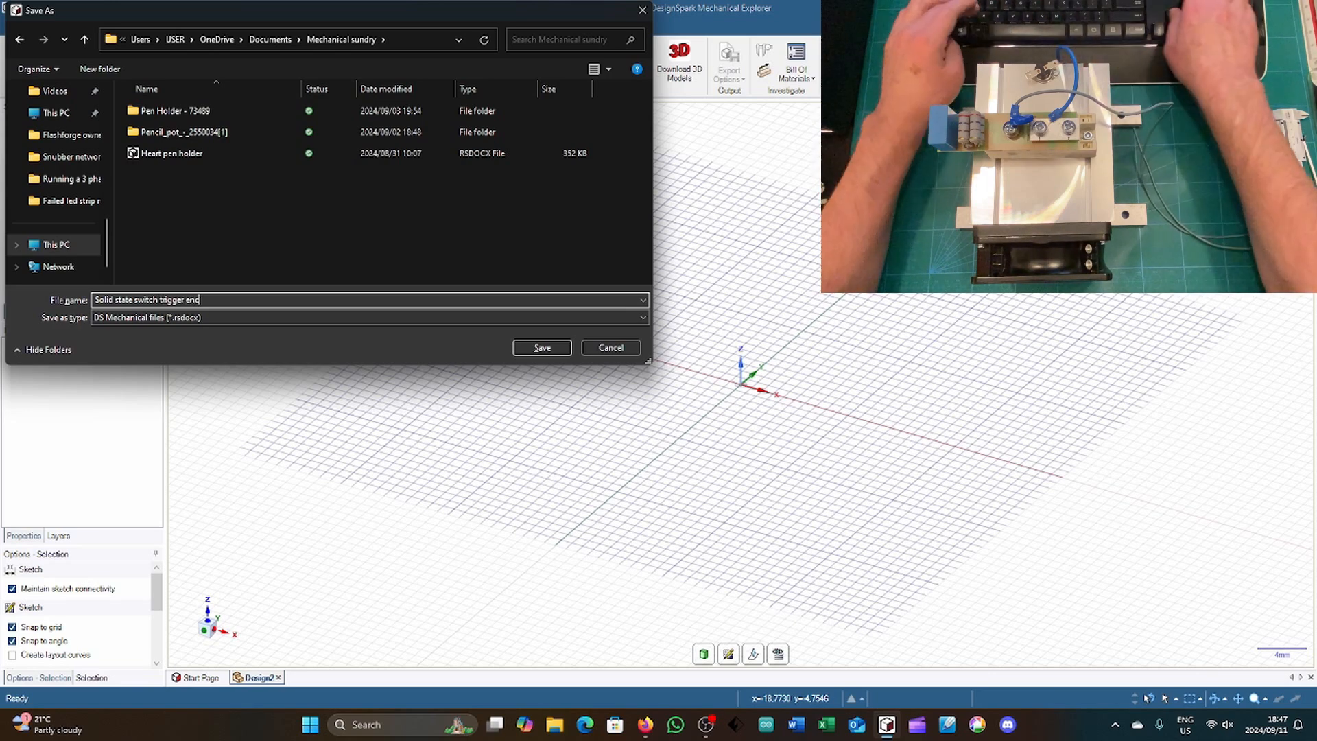
key("Return")
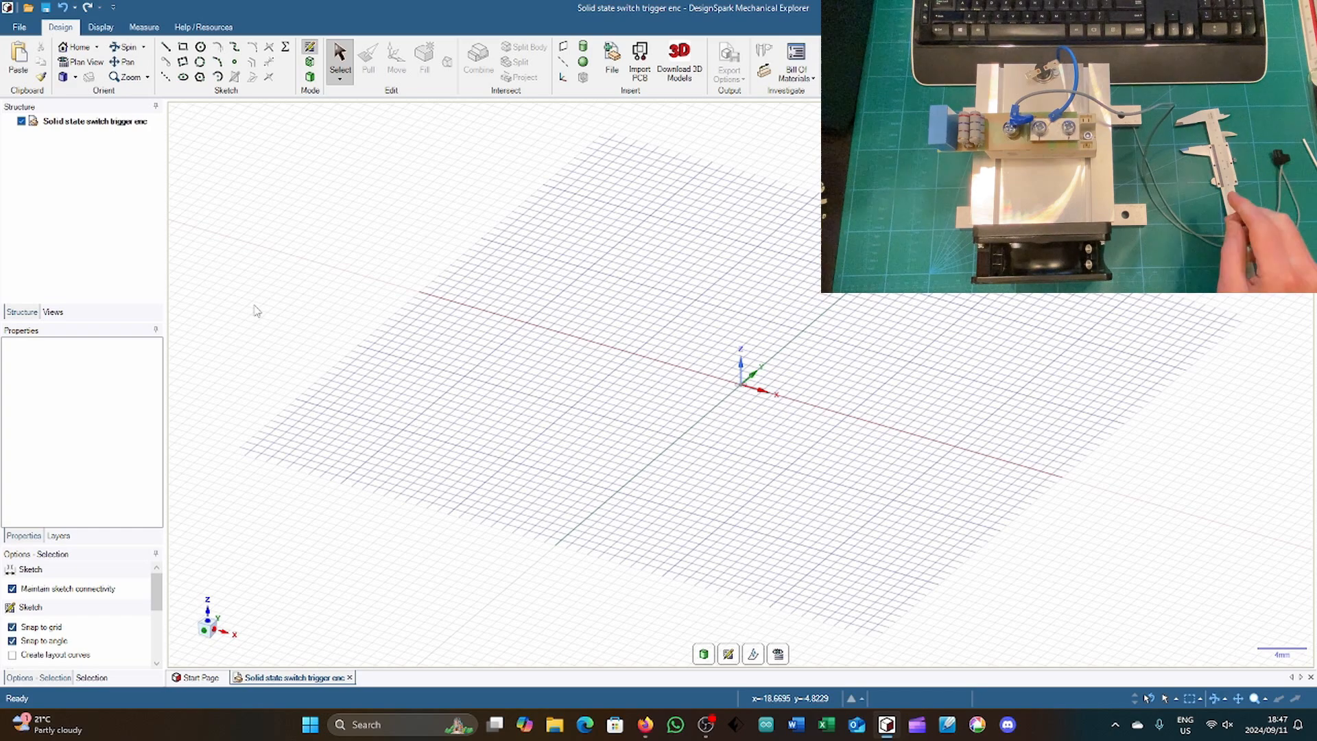
Step: In the plan view of the XY plane, sketch a 100 mm horizontal line below the origin as the rectangle's lower edge
left_click(210, 623)
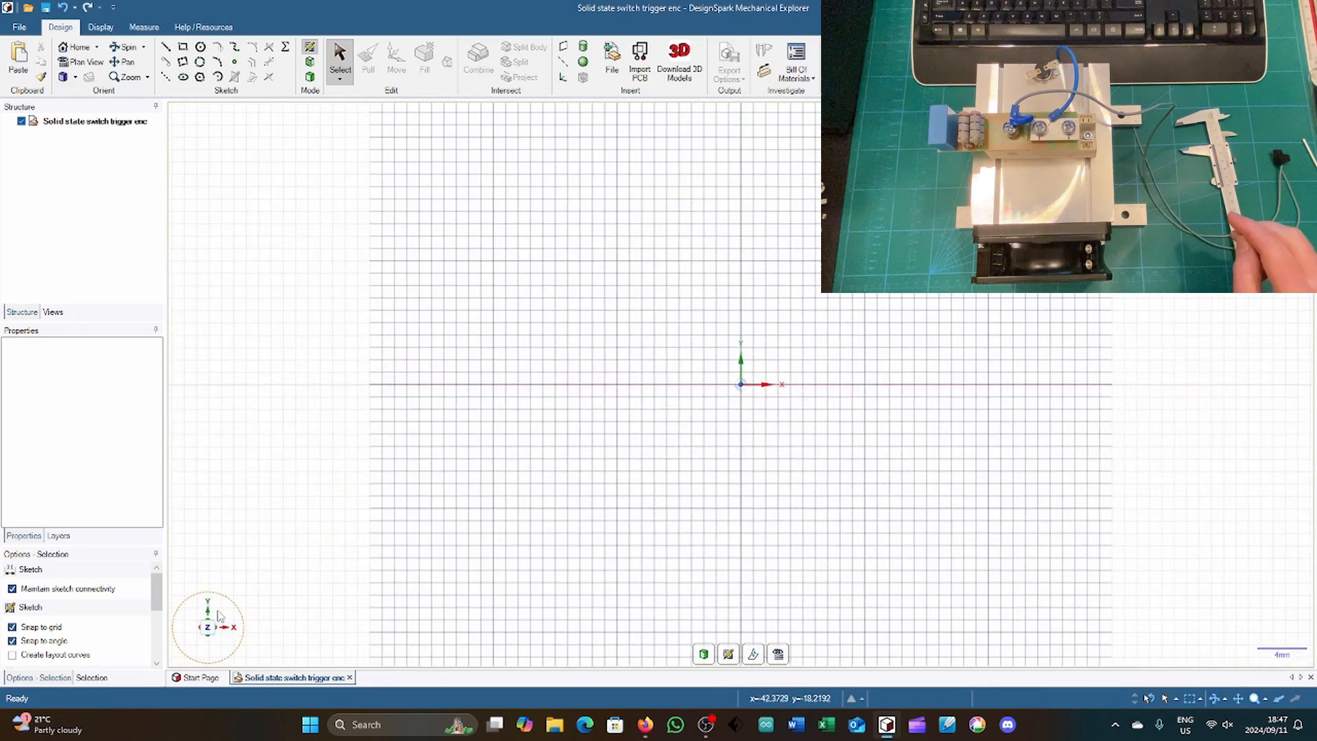
scroll(637, 374, "down", 1)
scroll(636, 374, "down", 1)
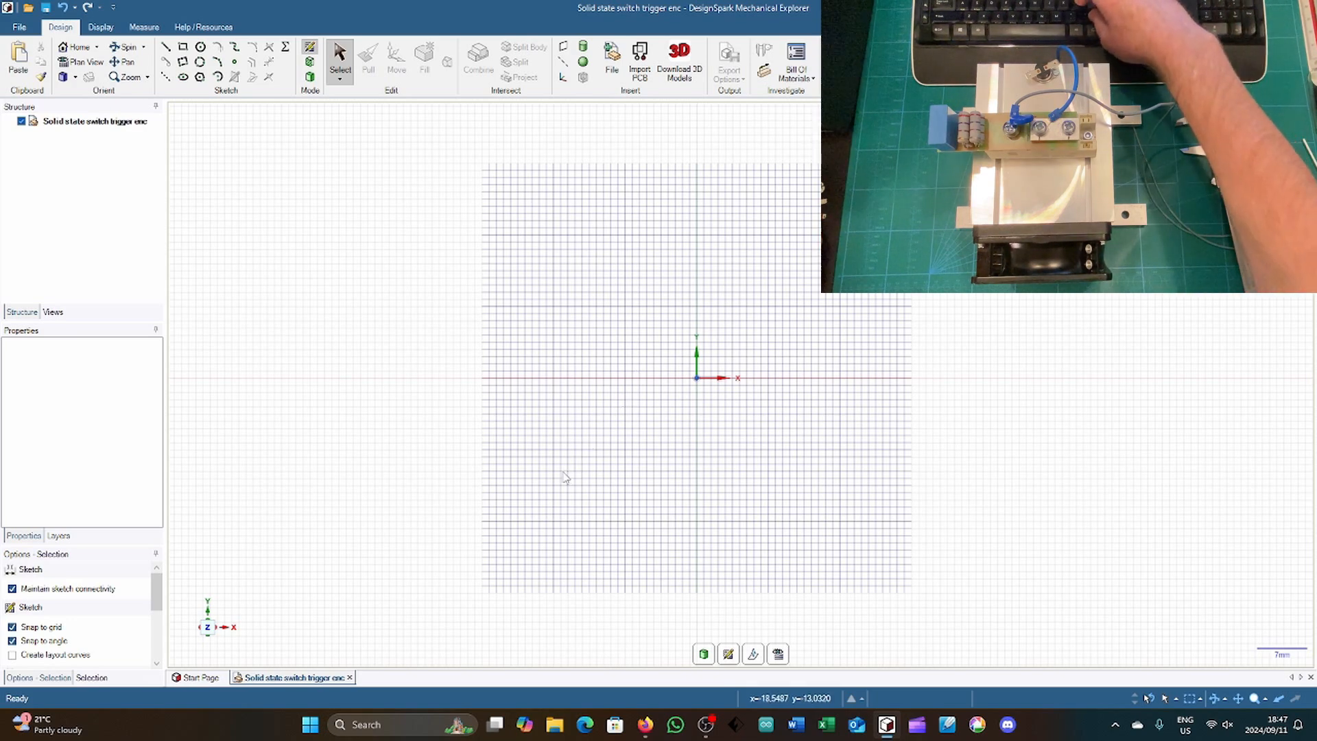
key("l")
key("l")
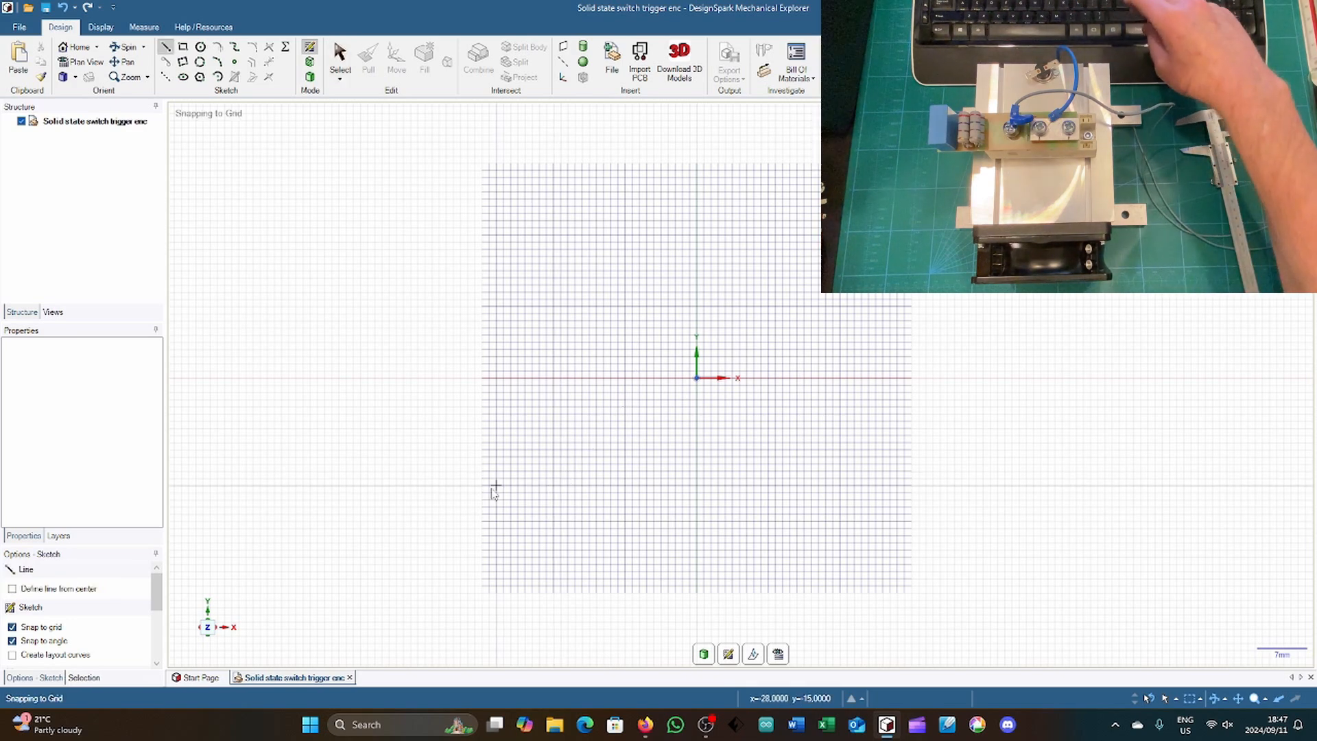
left_click(446, 478)
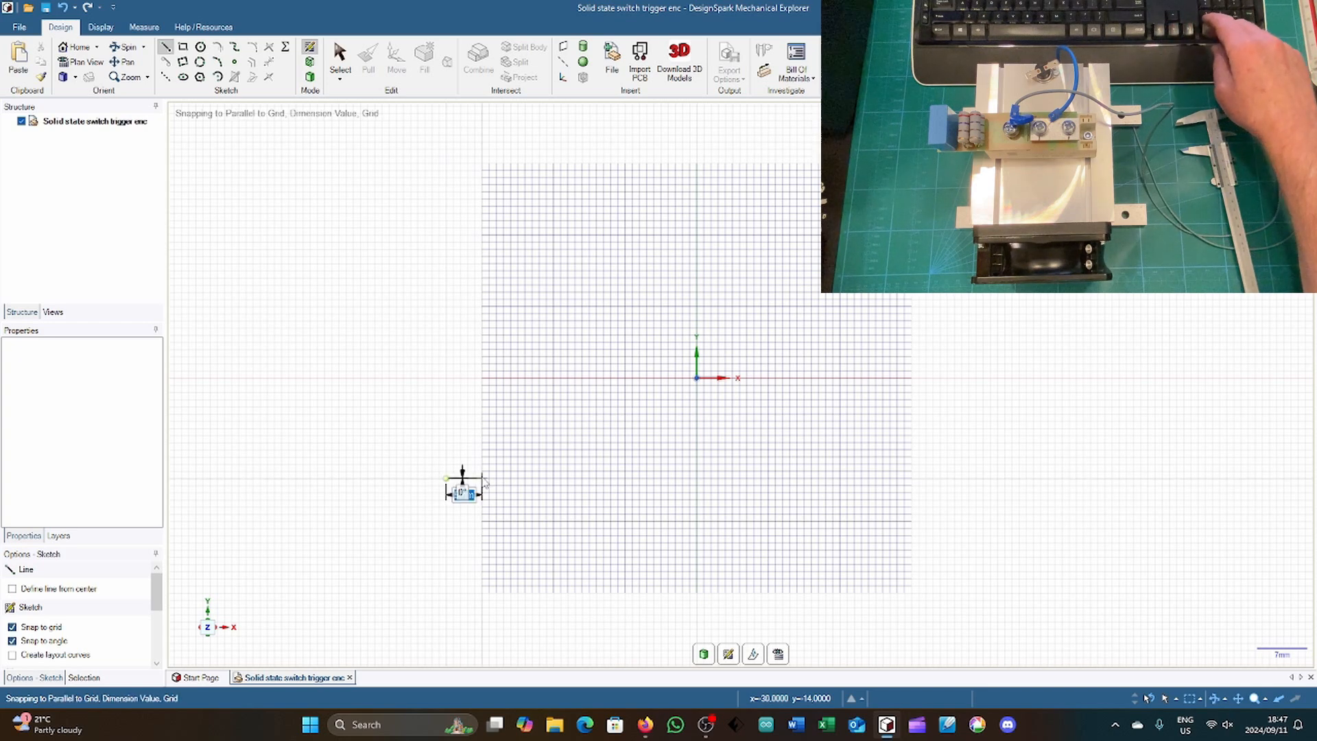
type("10")
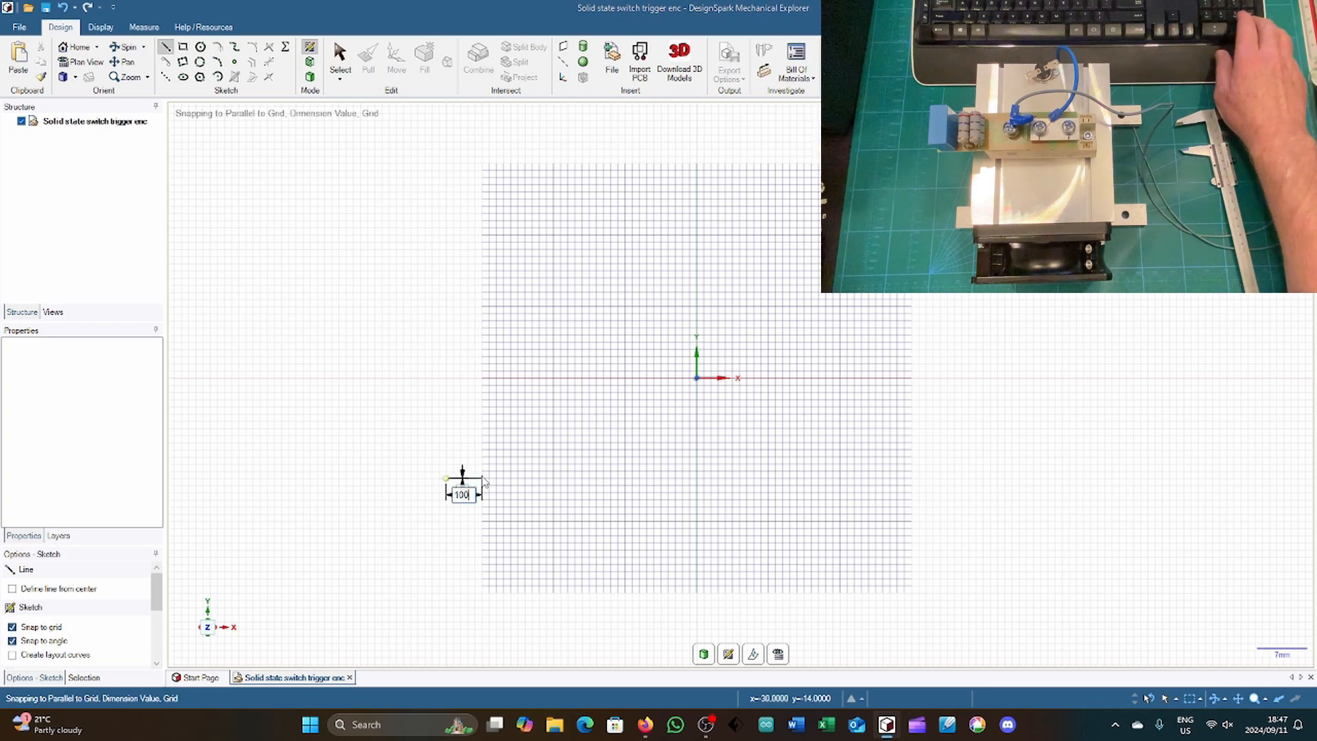
key("Return")
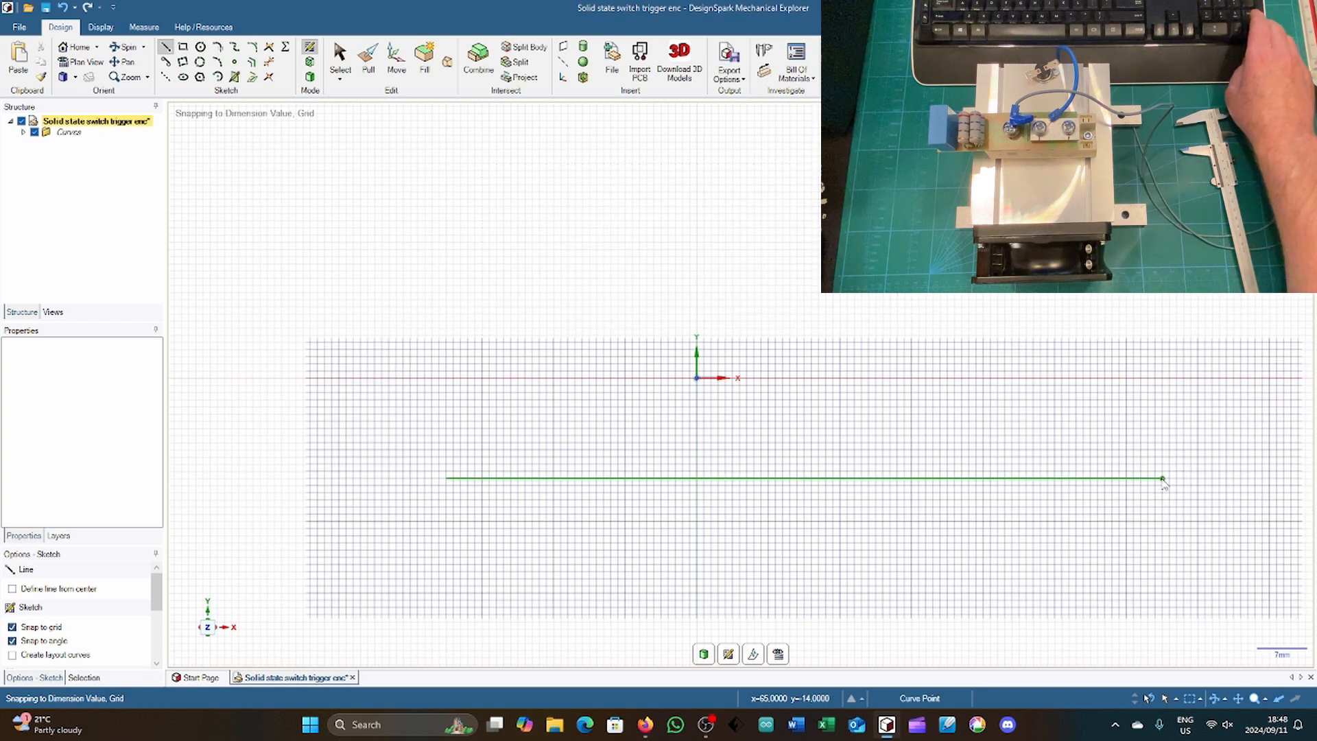
Step: Complete the rectangle above the 100 mm line with two perpendicular 30 mm sides and a parallel upper edge
left_click(1162, 479)
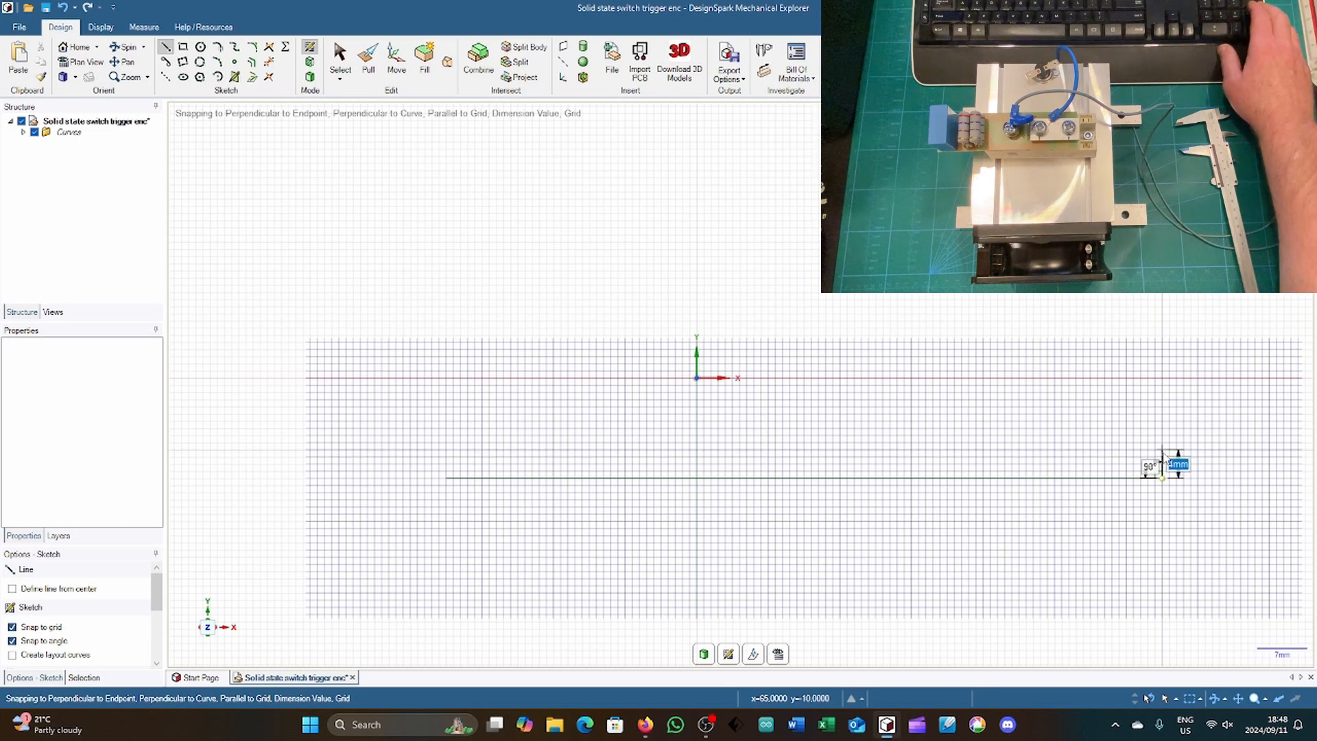
type("1")
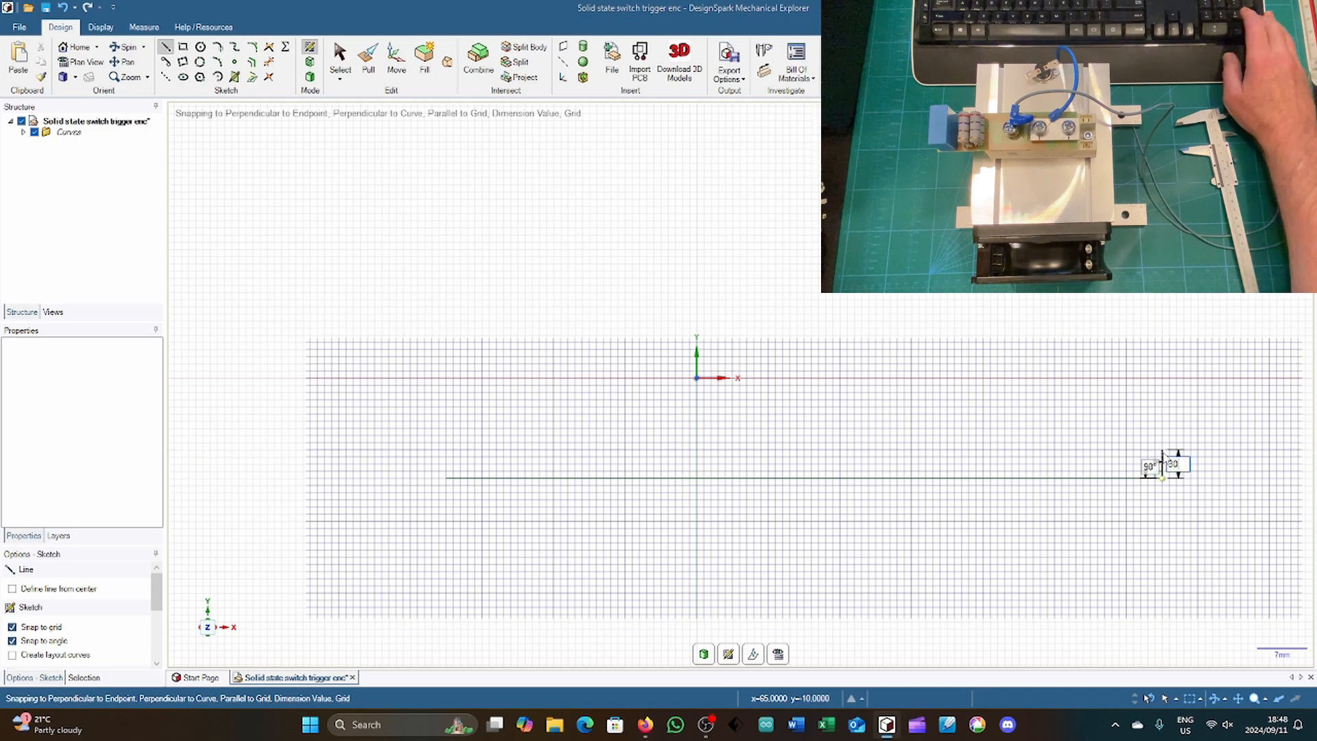
type("30")
key("Return")
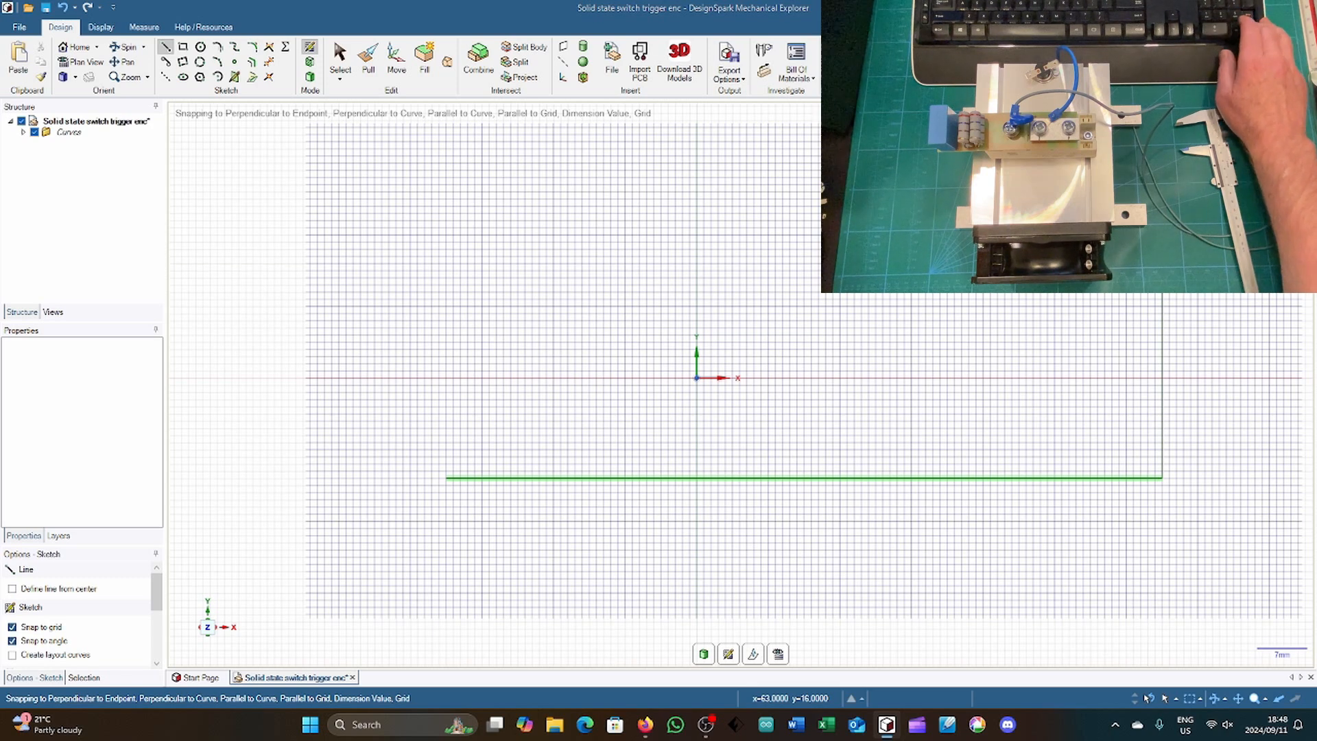
left_click(446, 265)
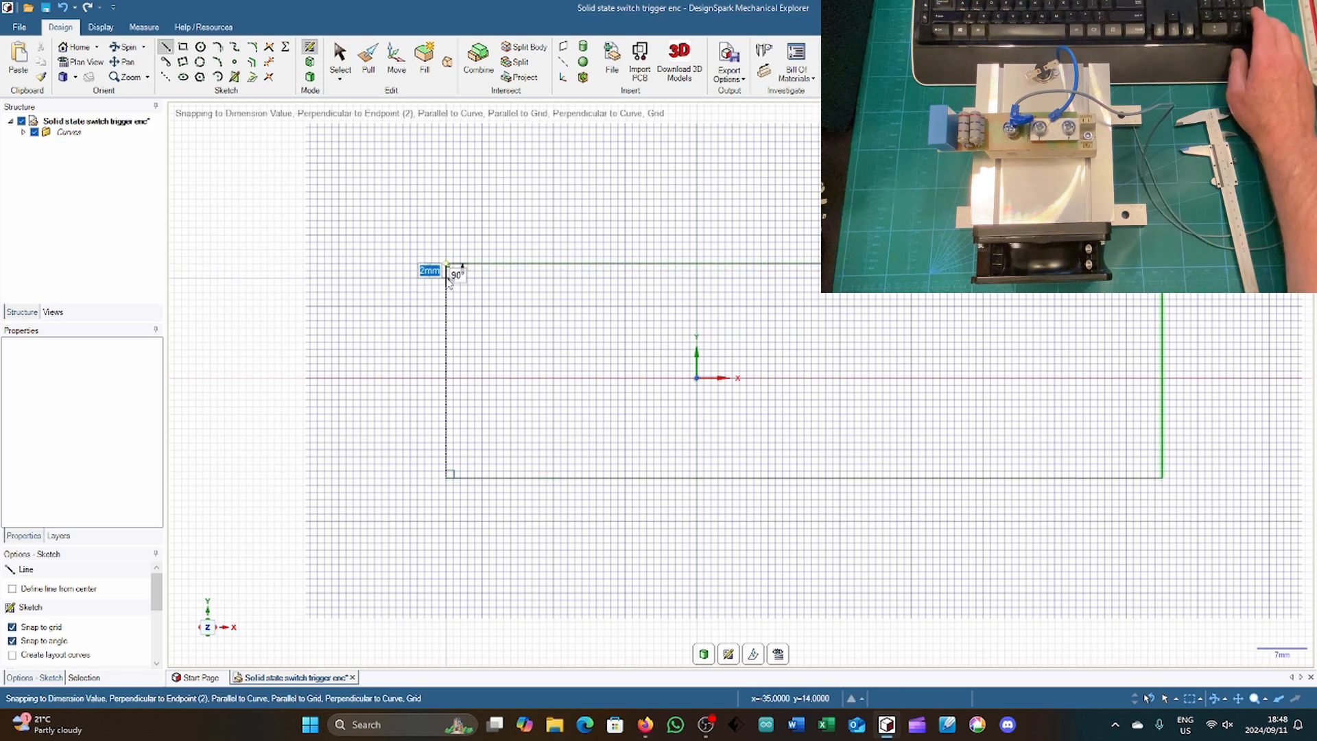
type("30")
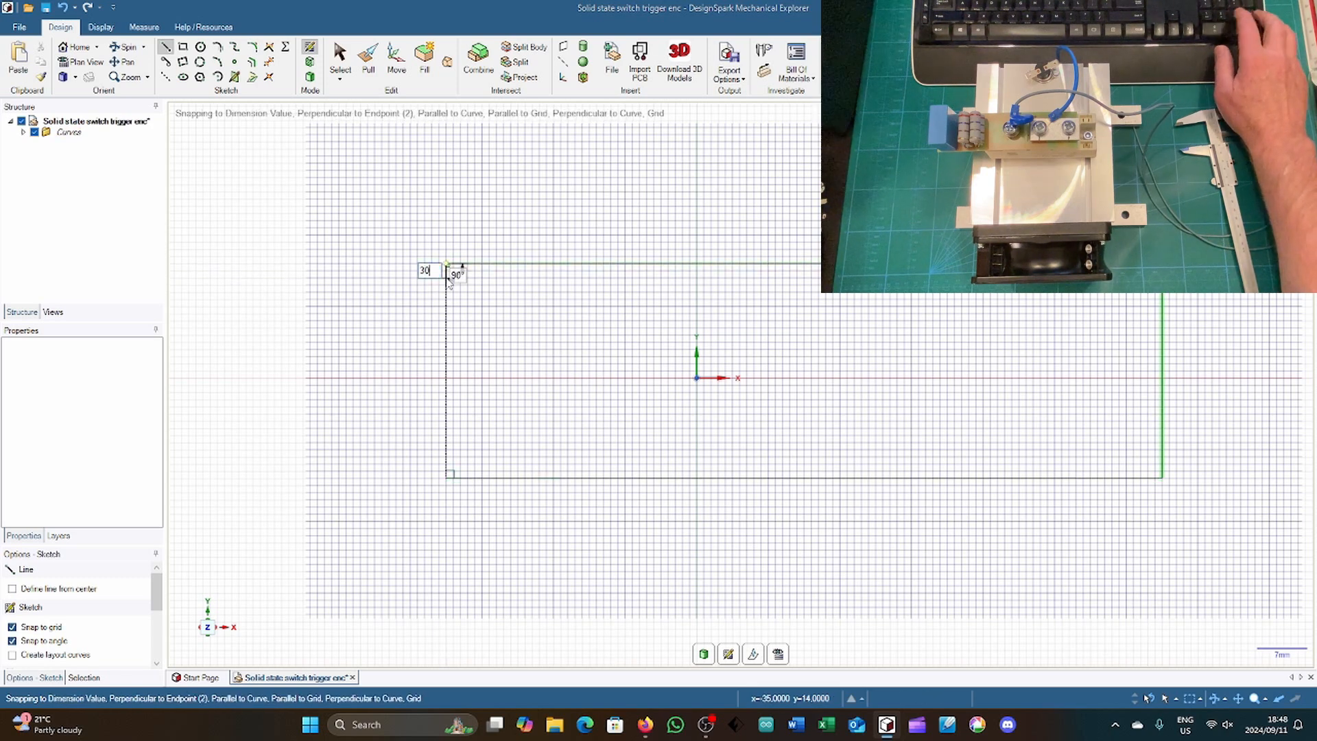
key("Return")
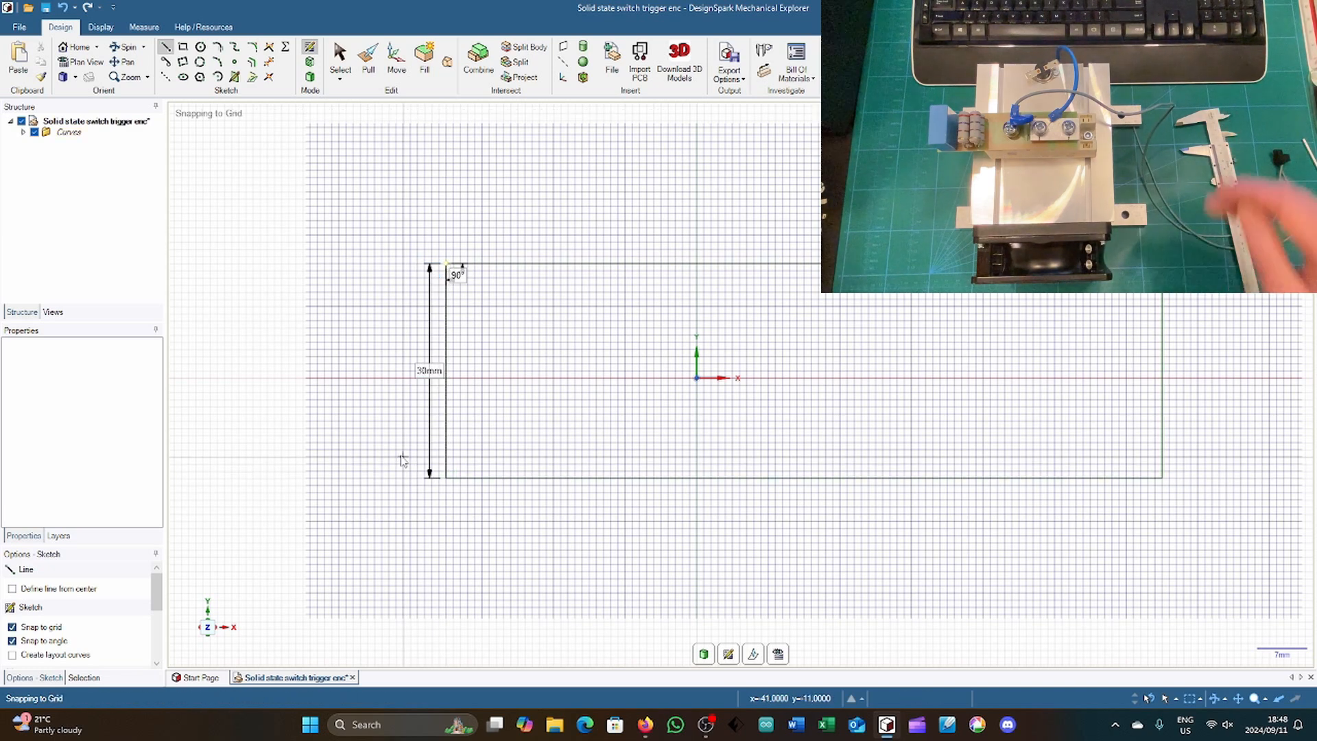
Step: Move all four rectangle lines 1 mm in the negative Y direction to centre them vertically on the origin
key("m")
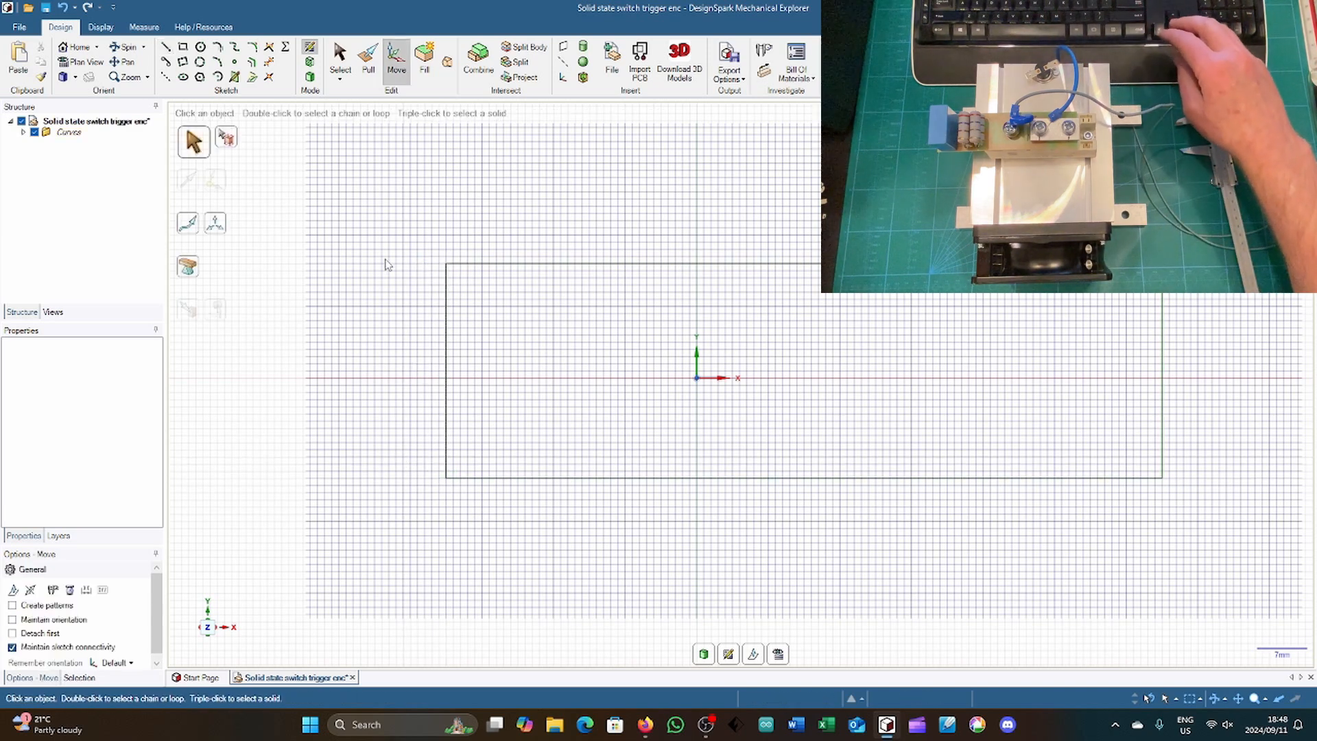
mouse_move(395, 236)
left_mouse_down()
mouse_move(1214, 509)
mouse_move(1196, 506)
left_mouse_up()
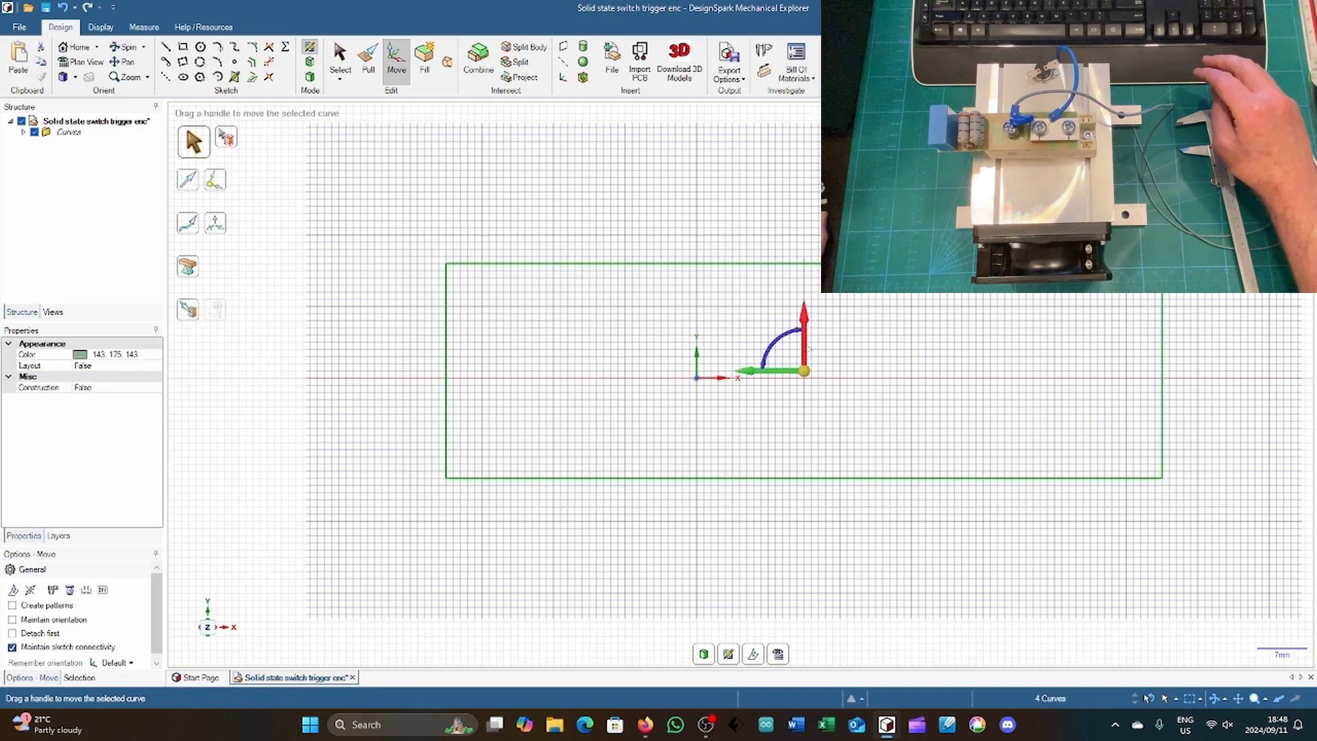
left_click_drag(807, 349, 859, 353)
type("1")
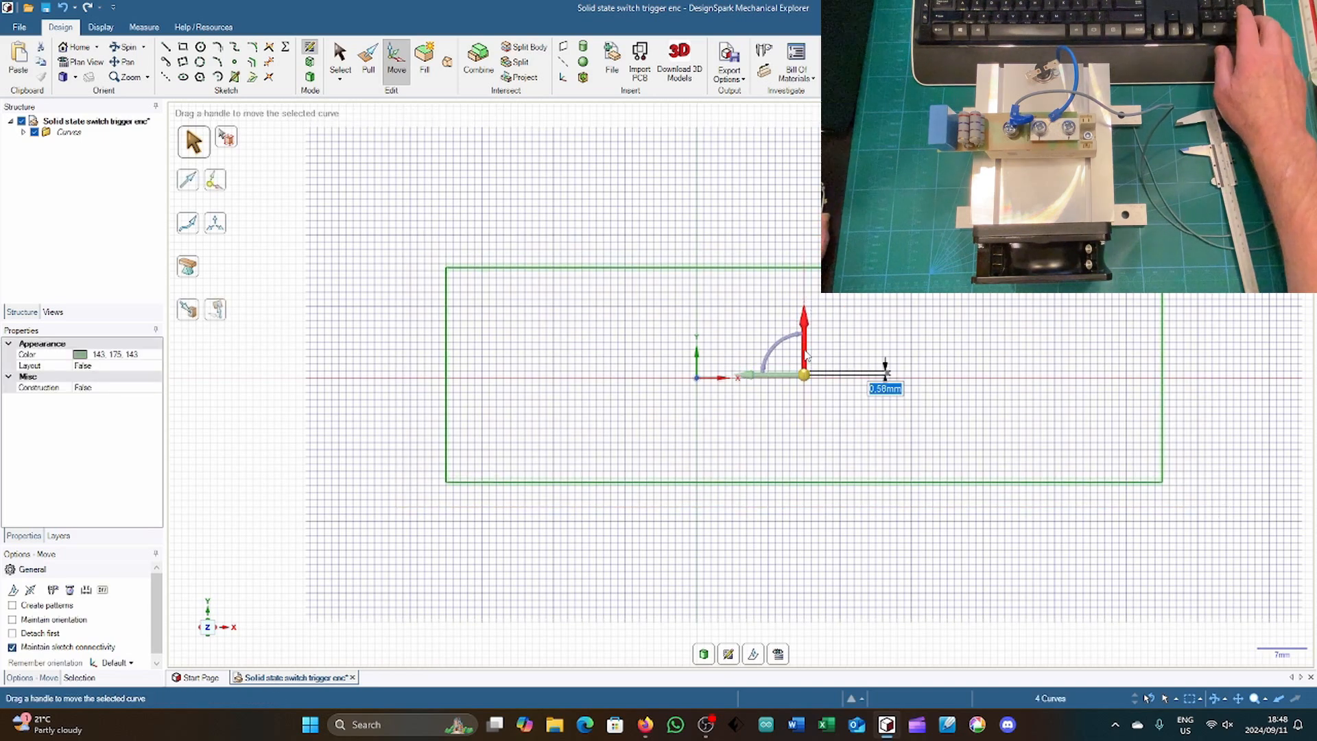
key("Return")
Step: Move the rectangle 15 mm in the negative X direction to centre it horizontally on the origin
mouse_move(754, 382)
left_mouse_down()
mouse_move(760, 412)
mouse_move(651, 412)
left_mouse_up()
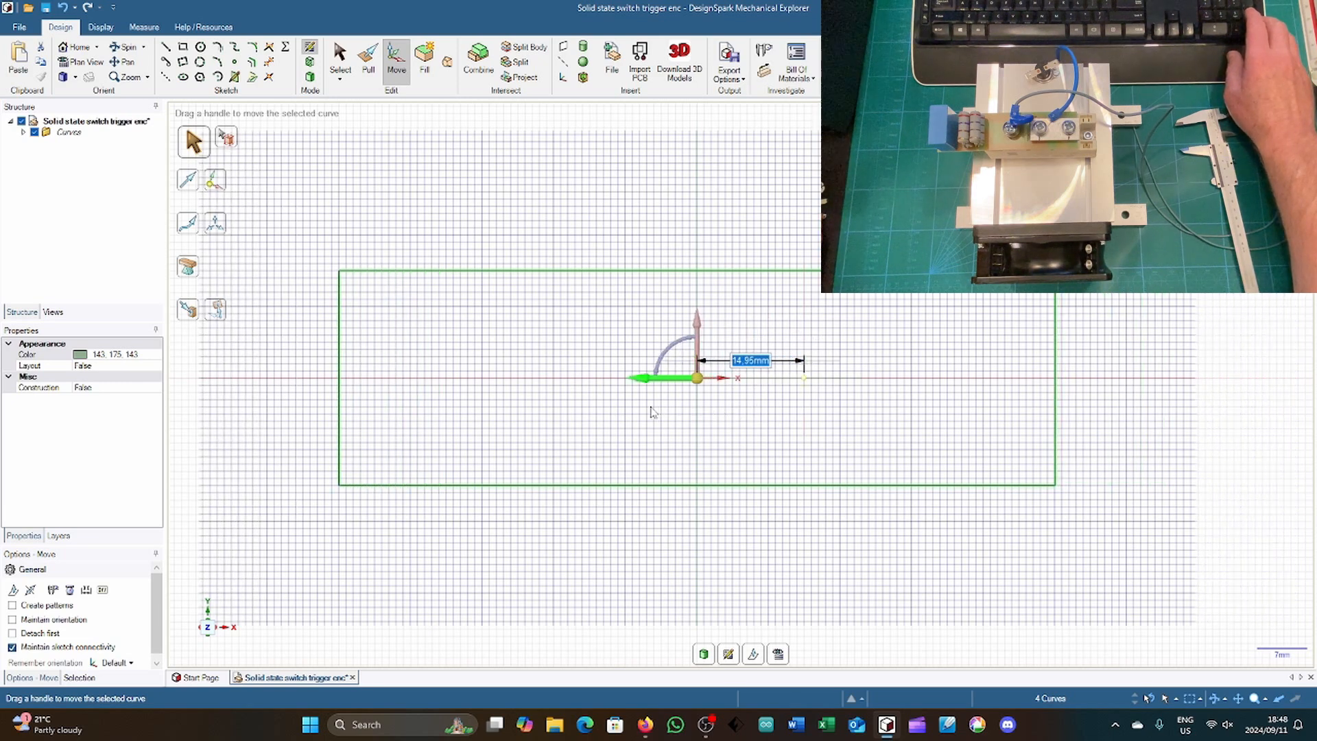
type("1")
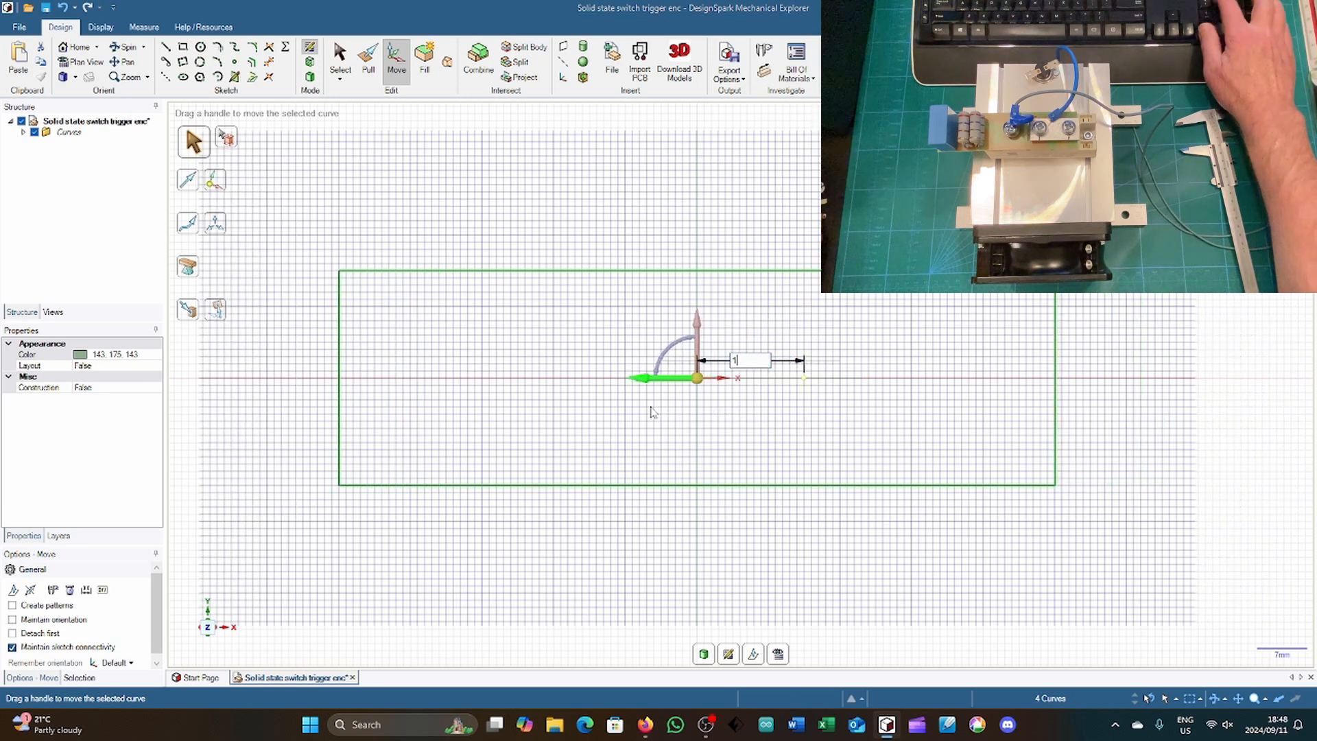
type("5")
key("Return")
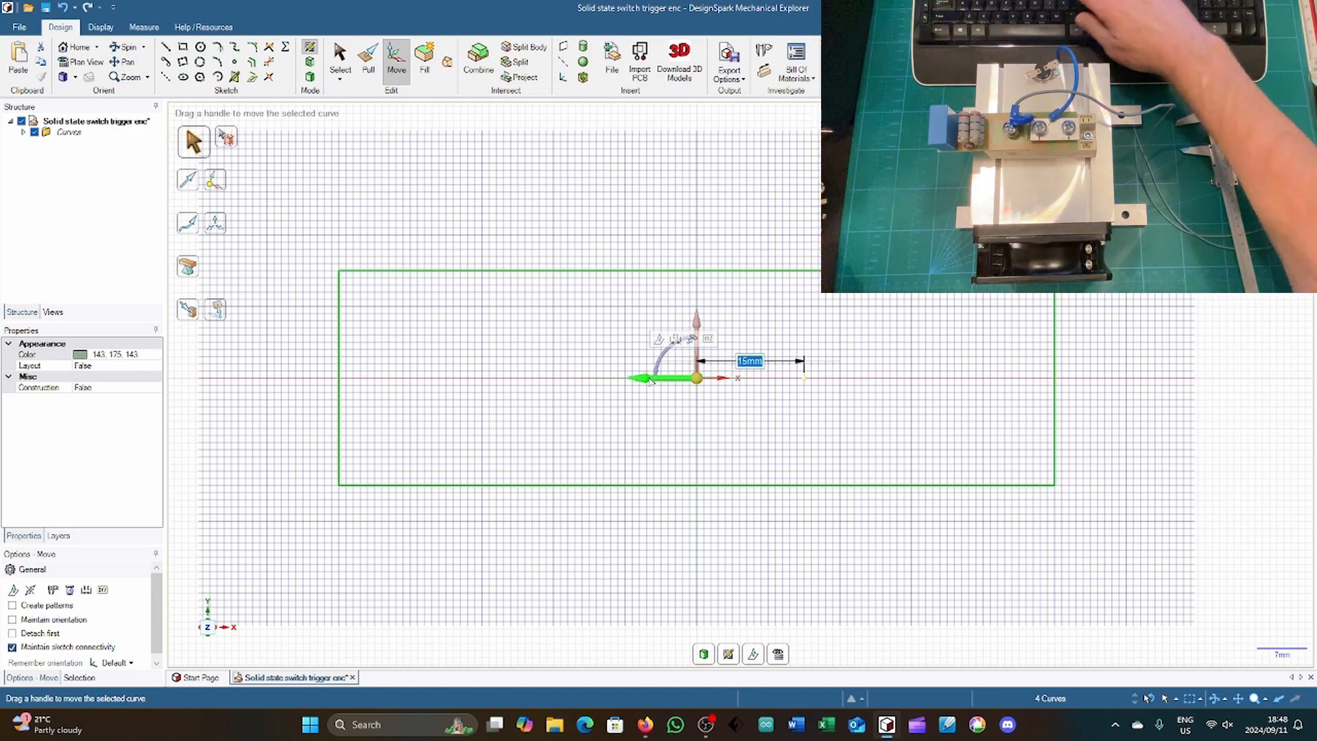
Step: Pull the 100 x 30 mm rectangle upward into a solid base plate 2 mm thick
key("h")
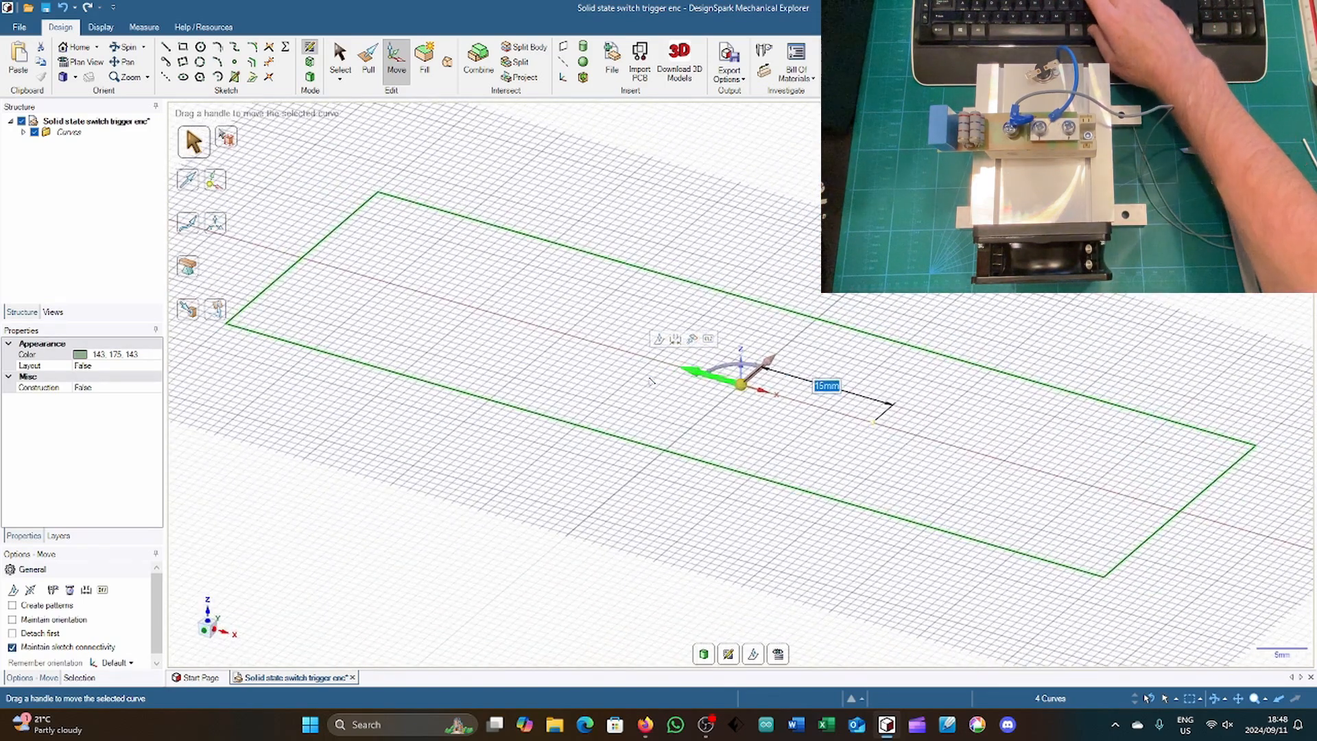
key("Escape")
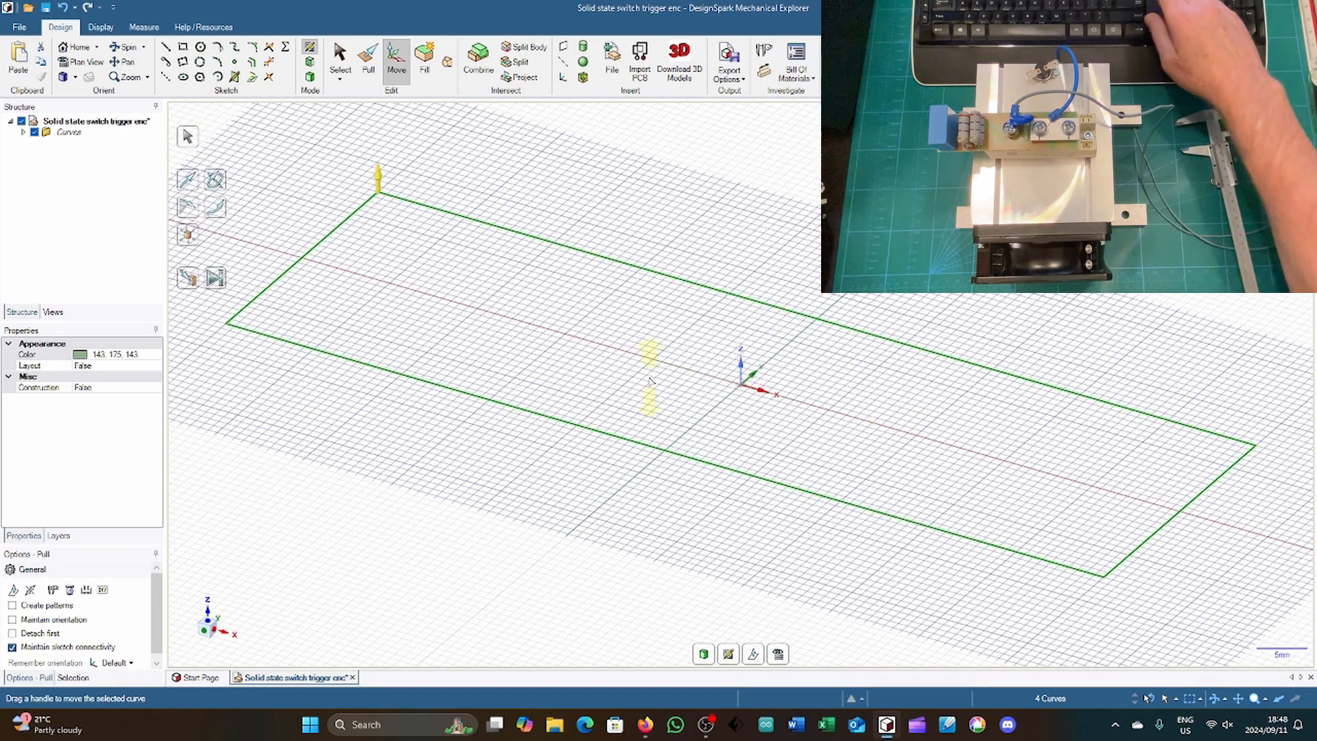
key("p")
left_click(651, 381)
left_click(637, 489)
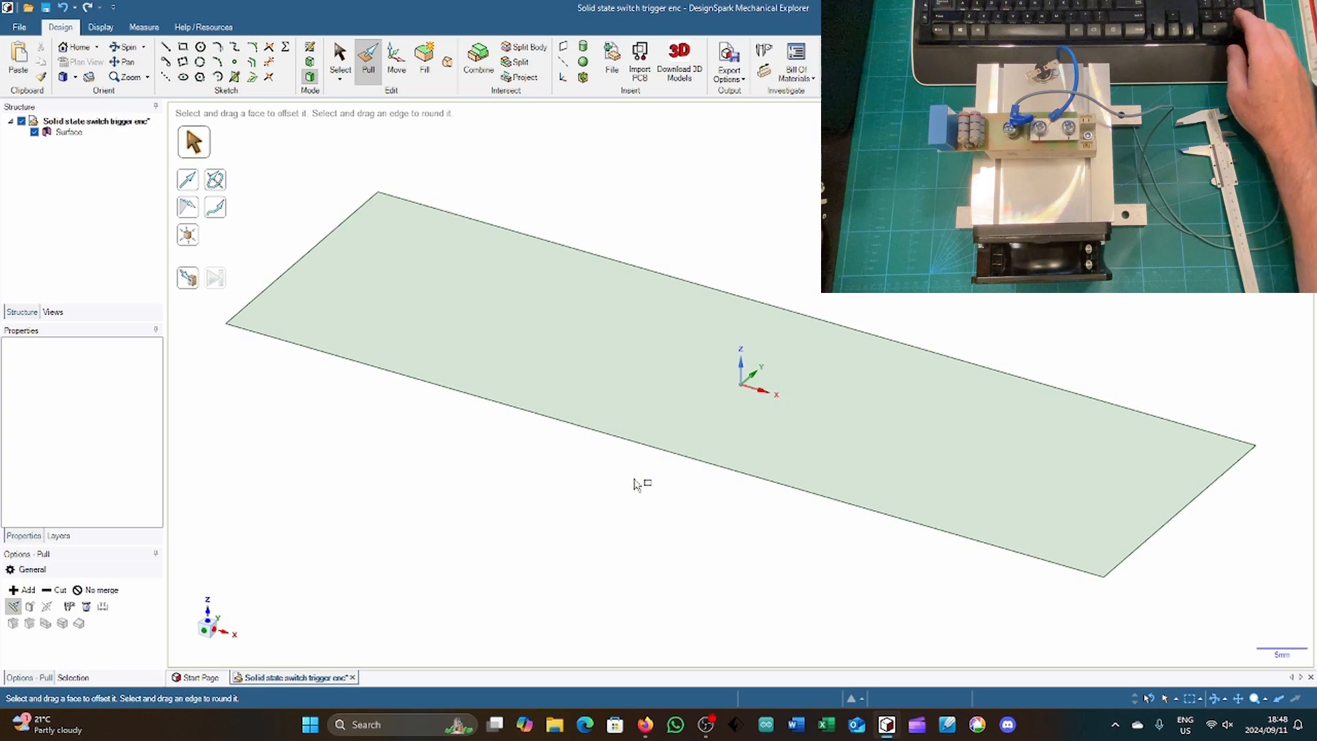
left_click(632, 411)
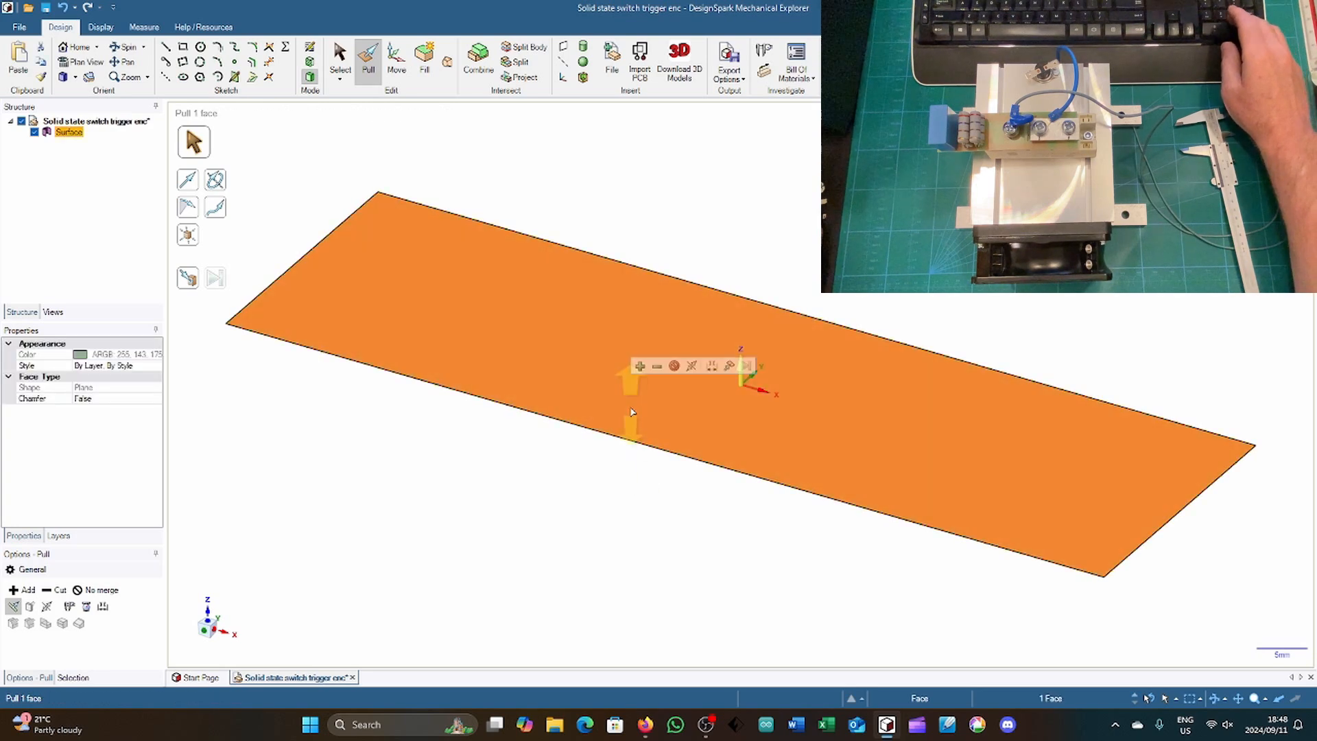
left_click_drag(638, 491, 639, 489)
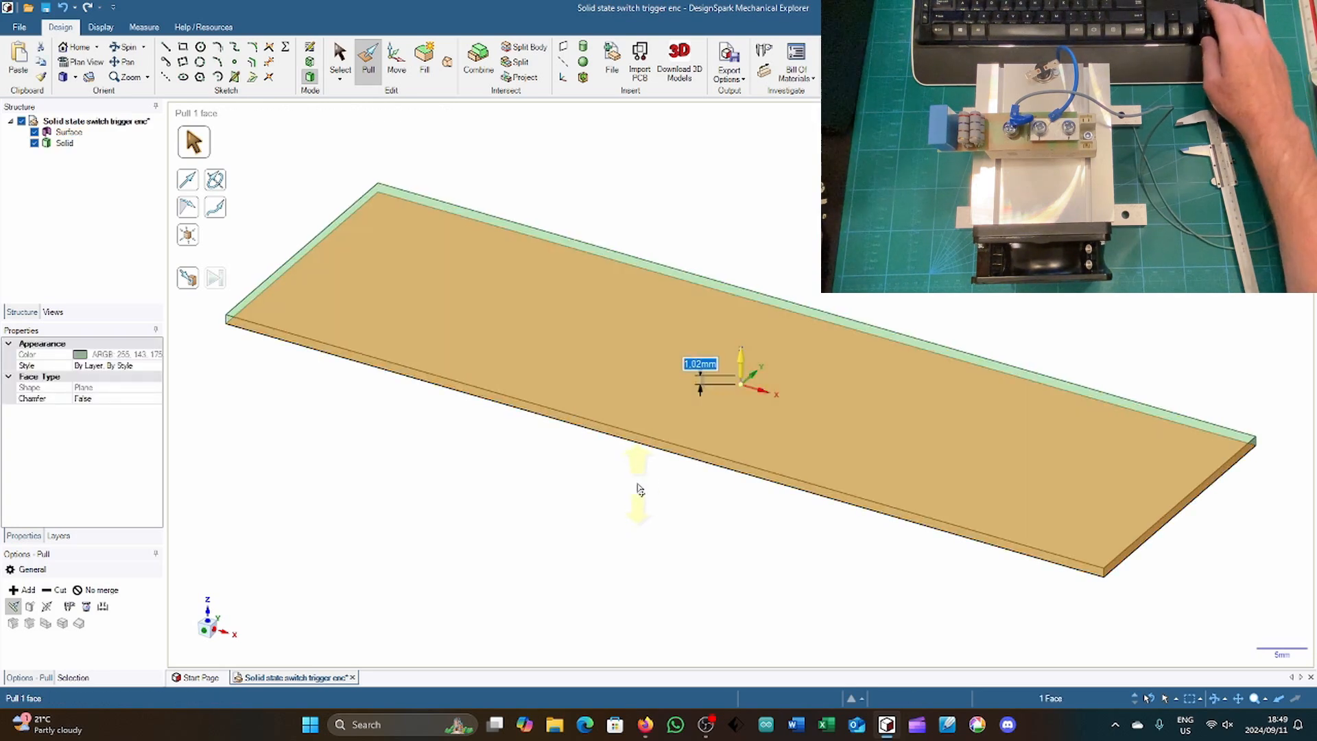
type("2")
key("Return")
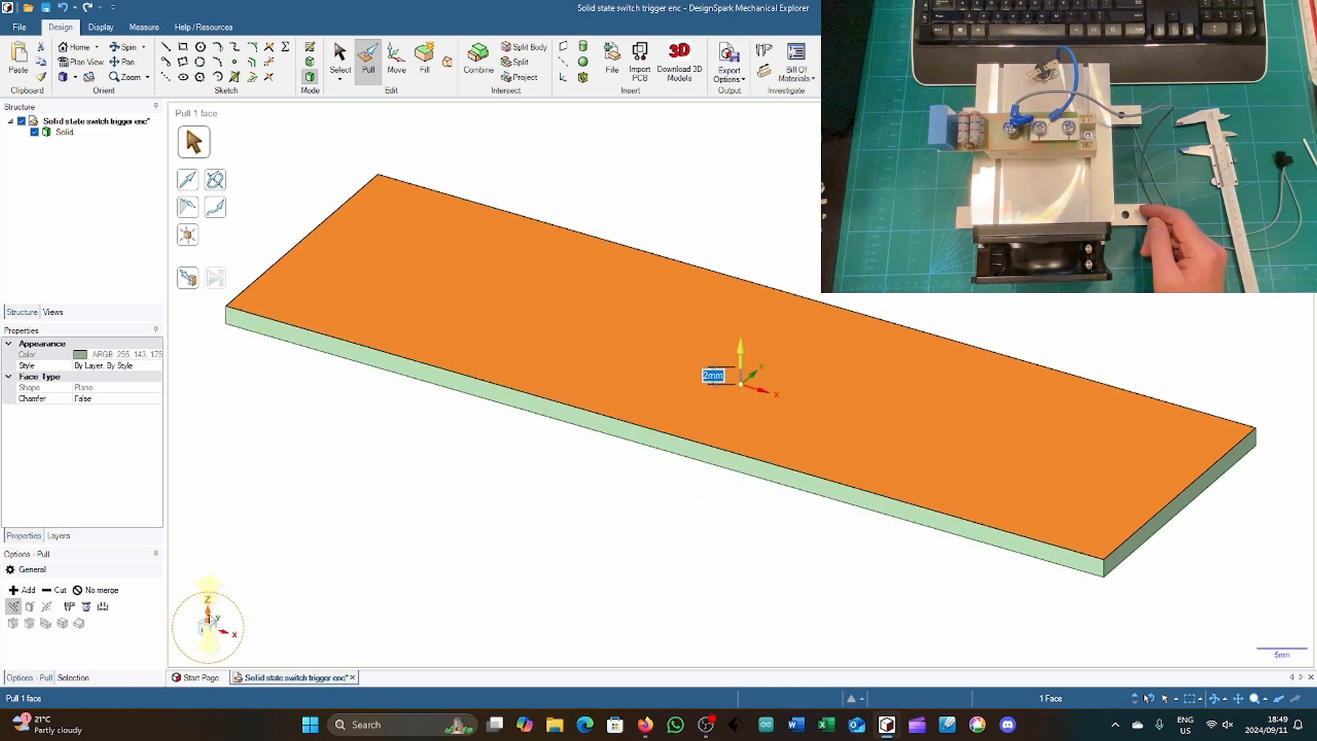
Step: On the plate's top face, sketch two 5.5 mm diameter circles on the X axis, 40 mm either side of the origin
left_click(208, 615)
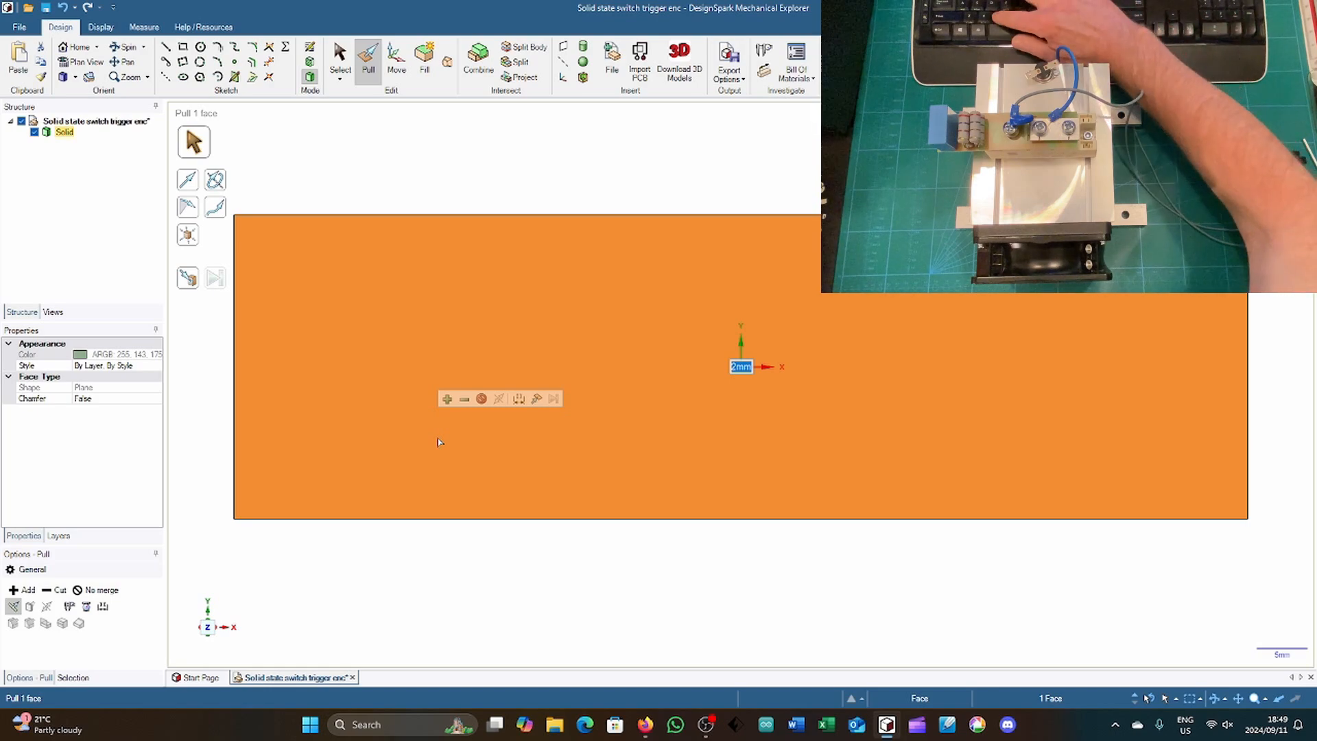
key("k")
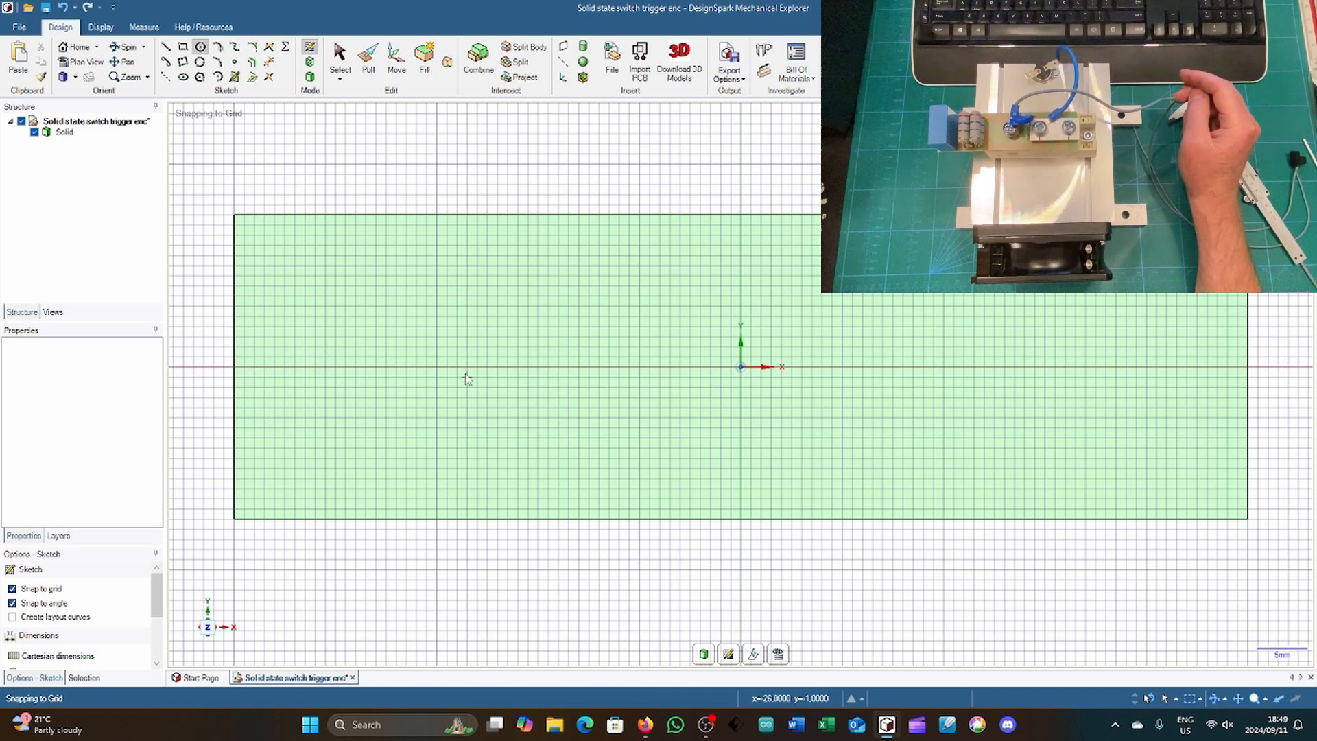
left_click(336, 368)
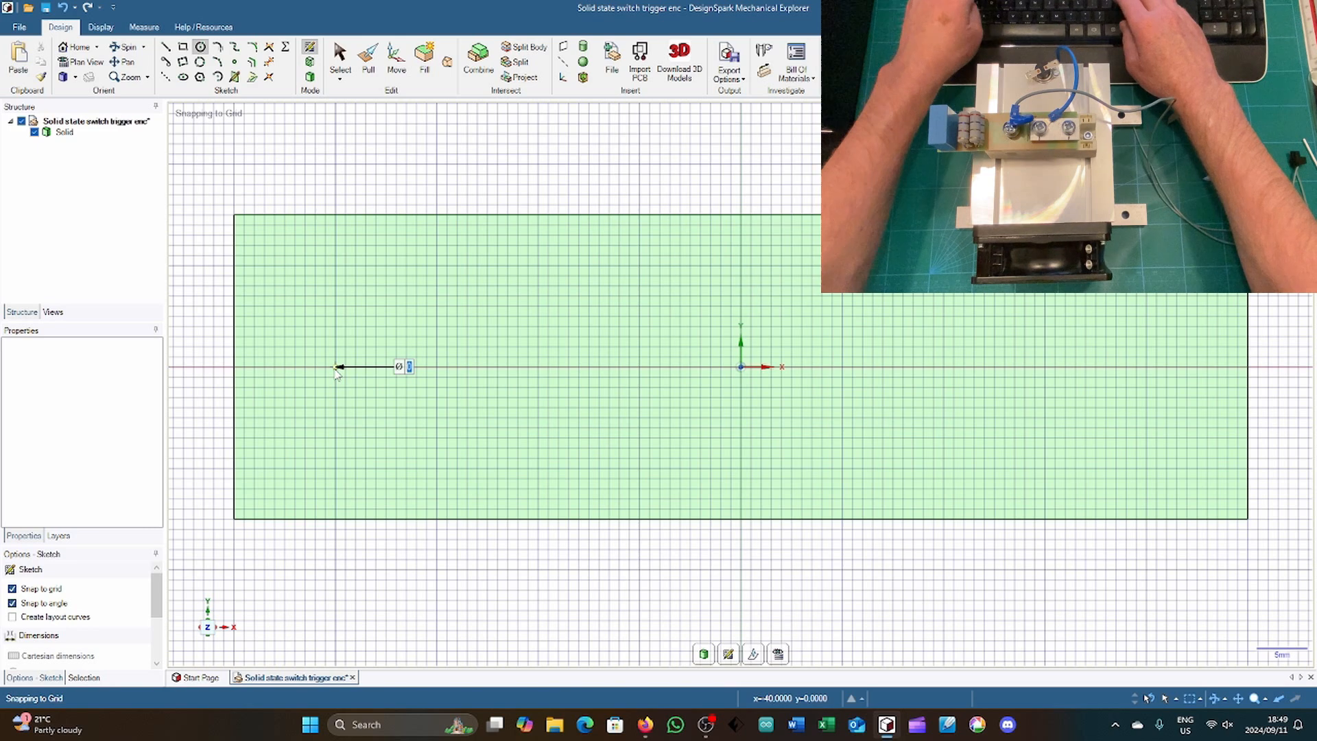
type("5.5")
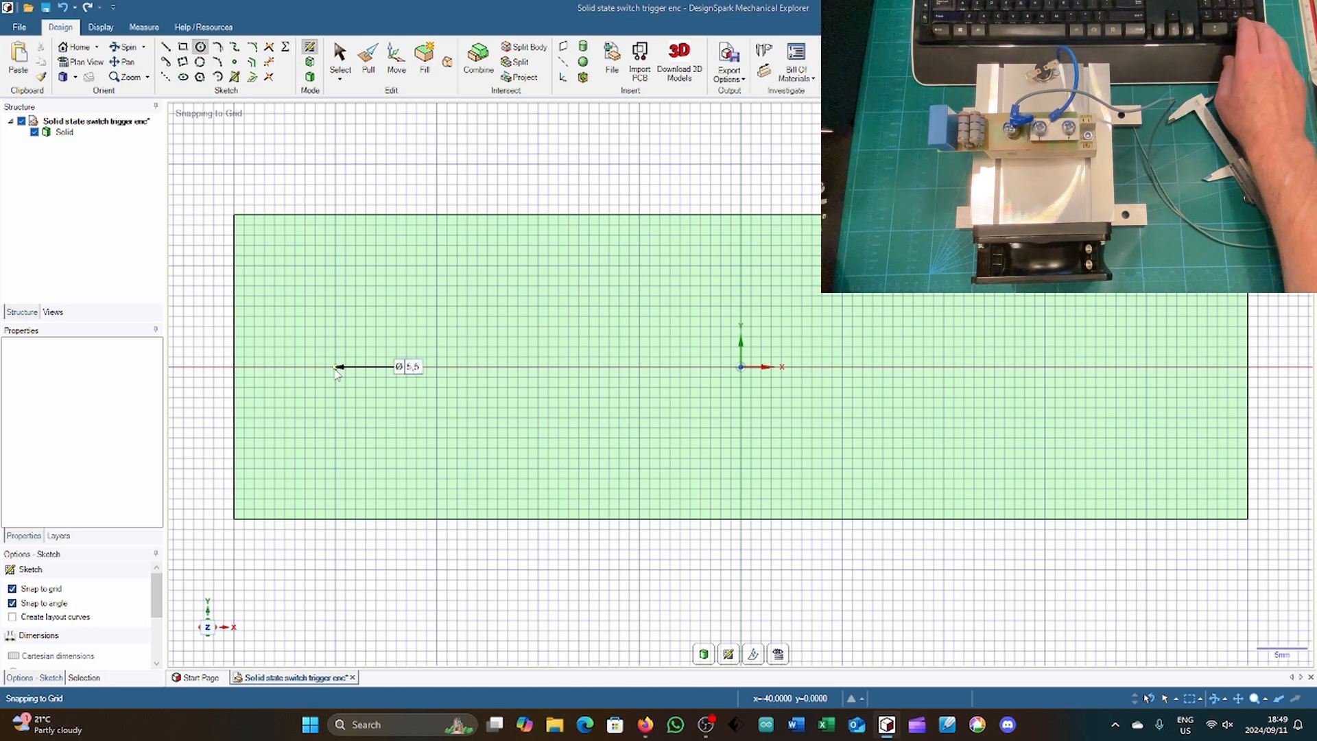
left_click(366, 371)
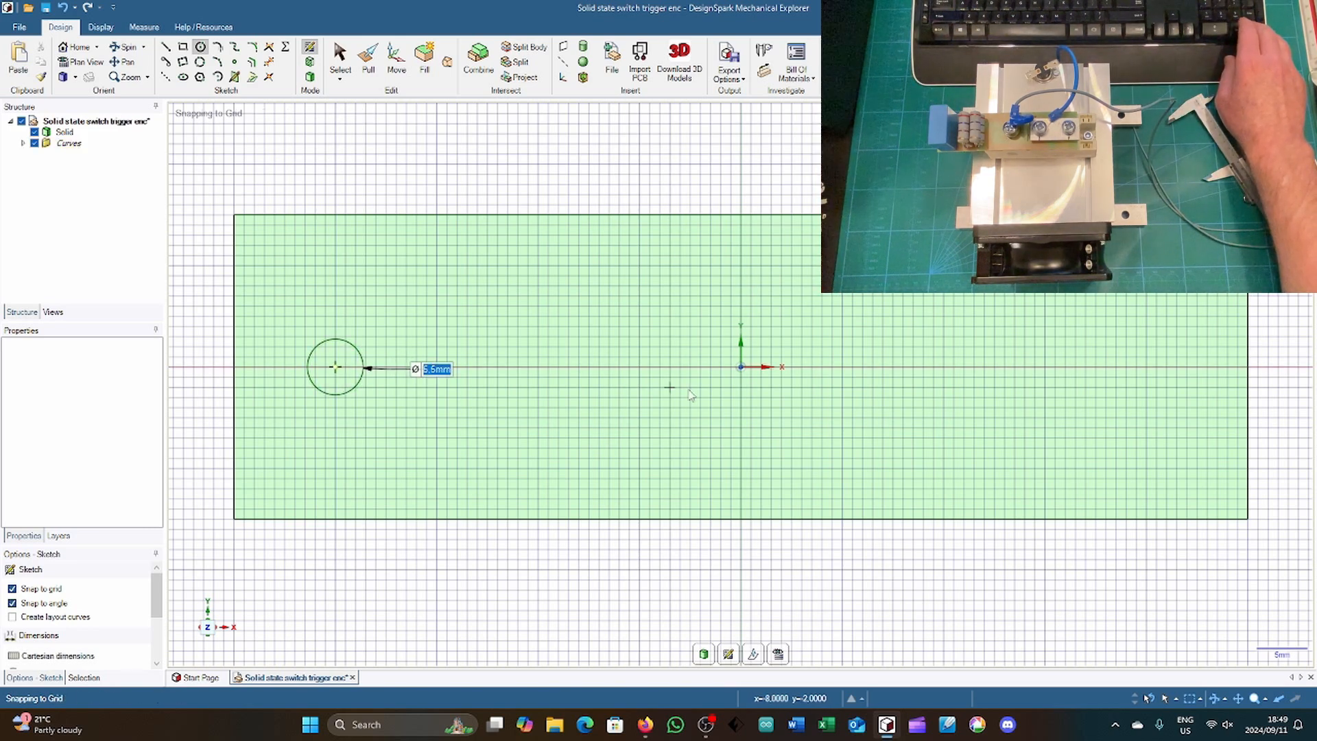
left_click(1146, 367)
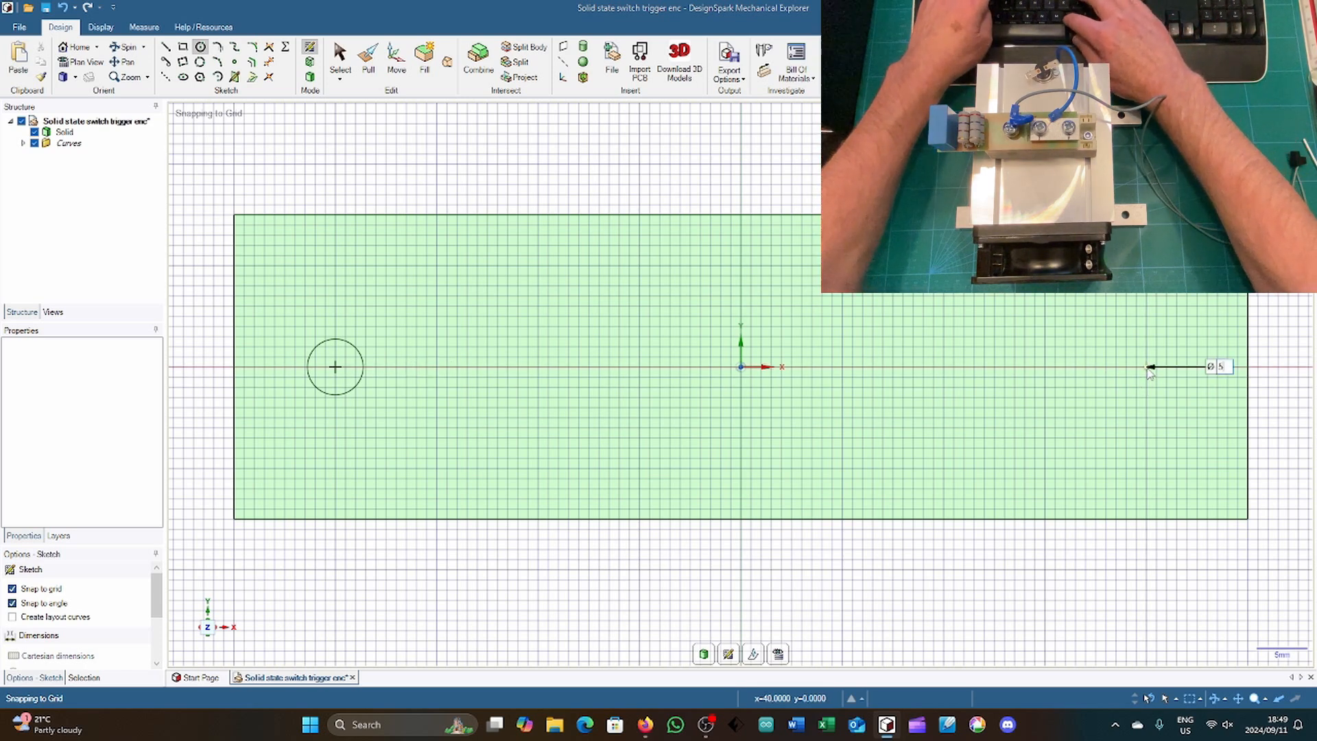
left_click(1175, 370)
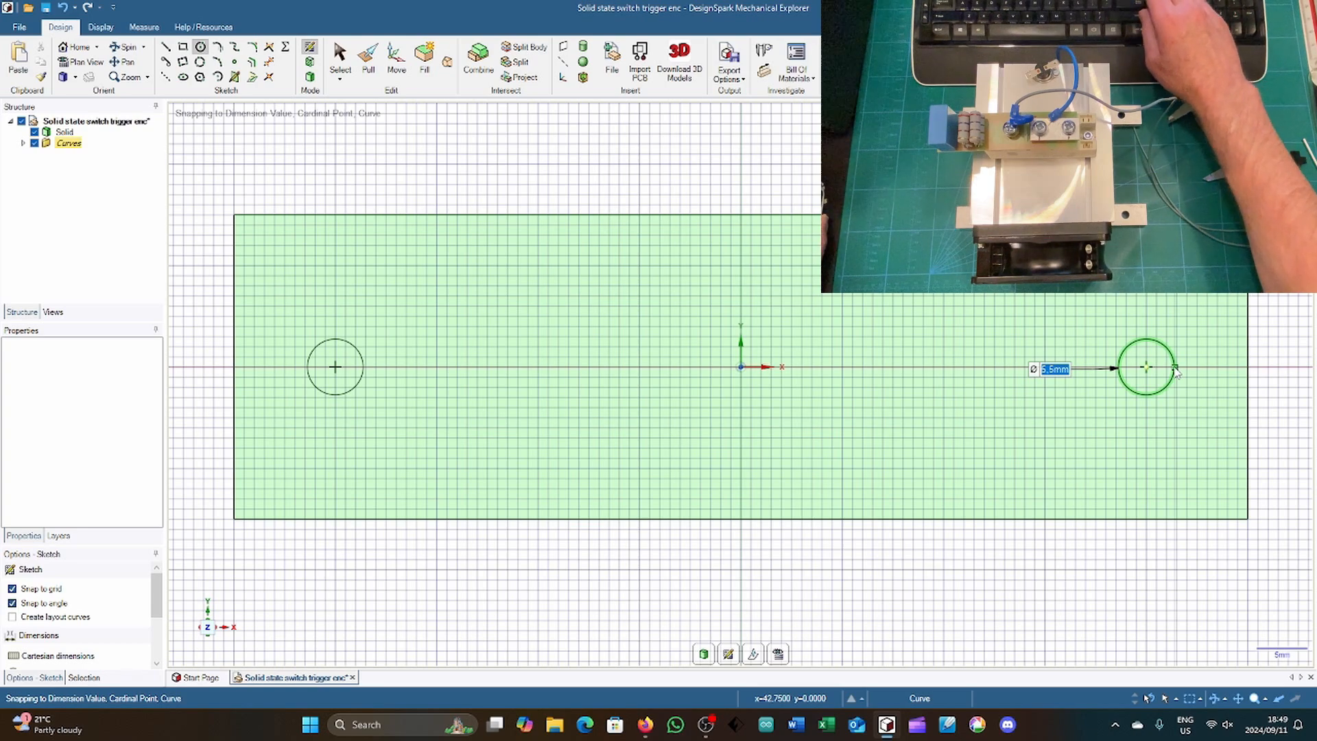
Step: Pull both circular faces down through the plate to cut the two mounting holes
key("h")
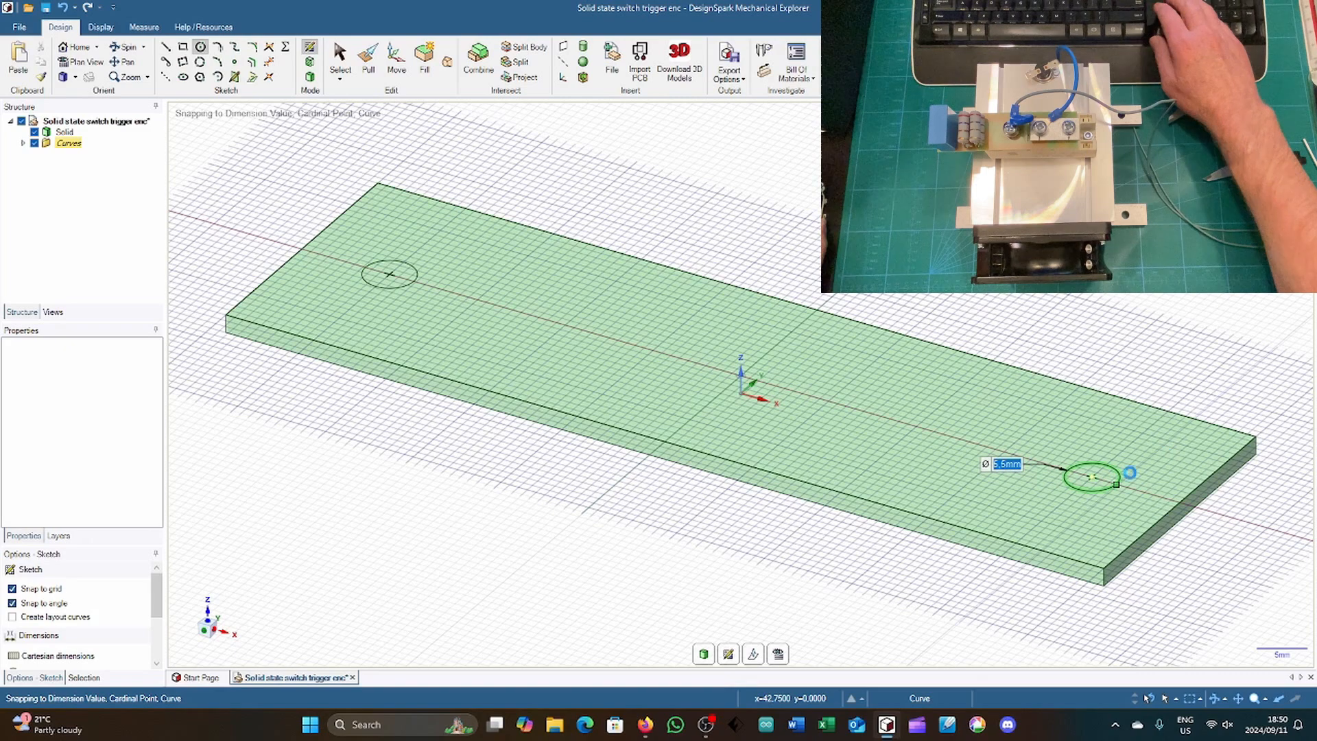
key("p")
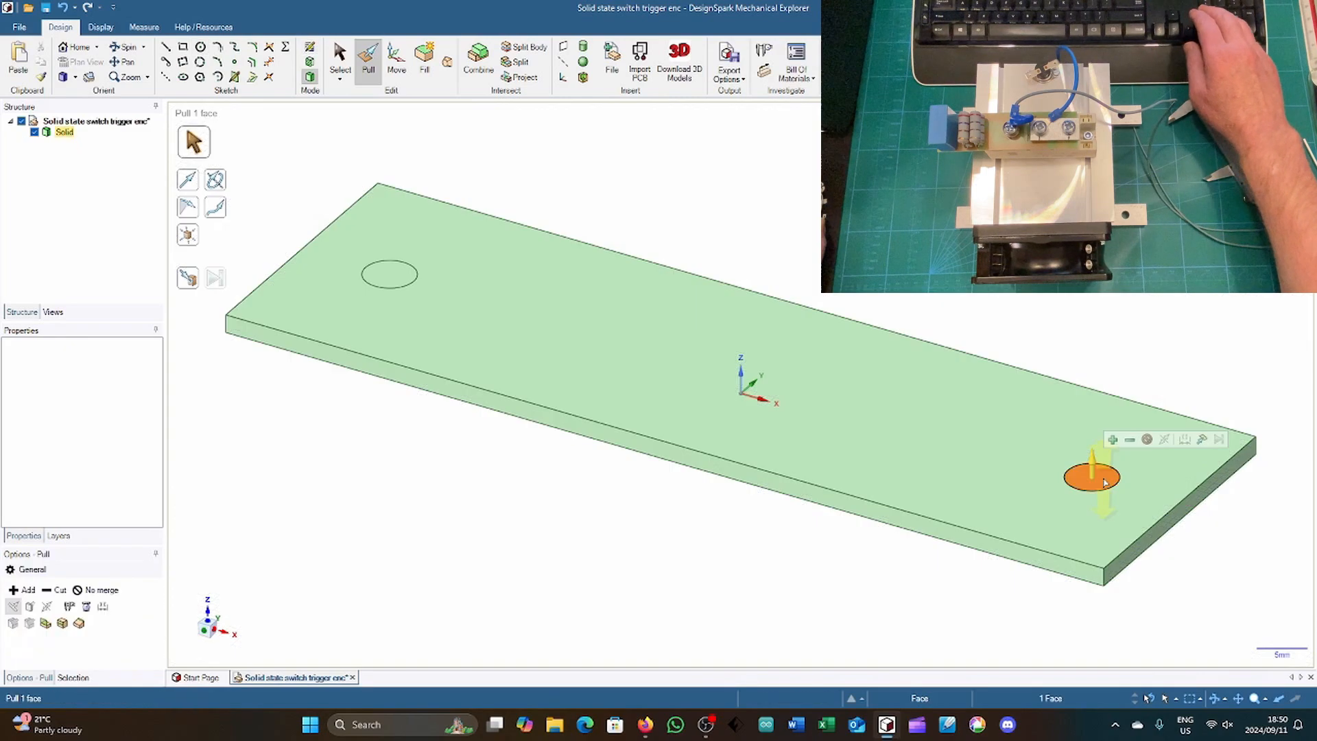
left_click(1104, 483)
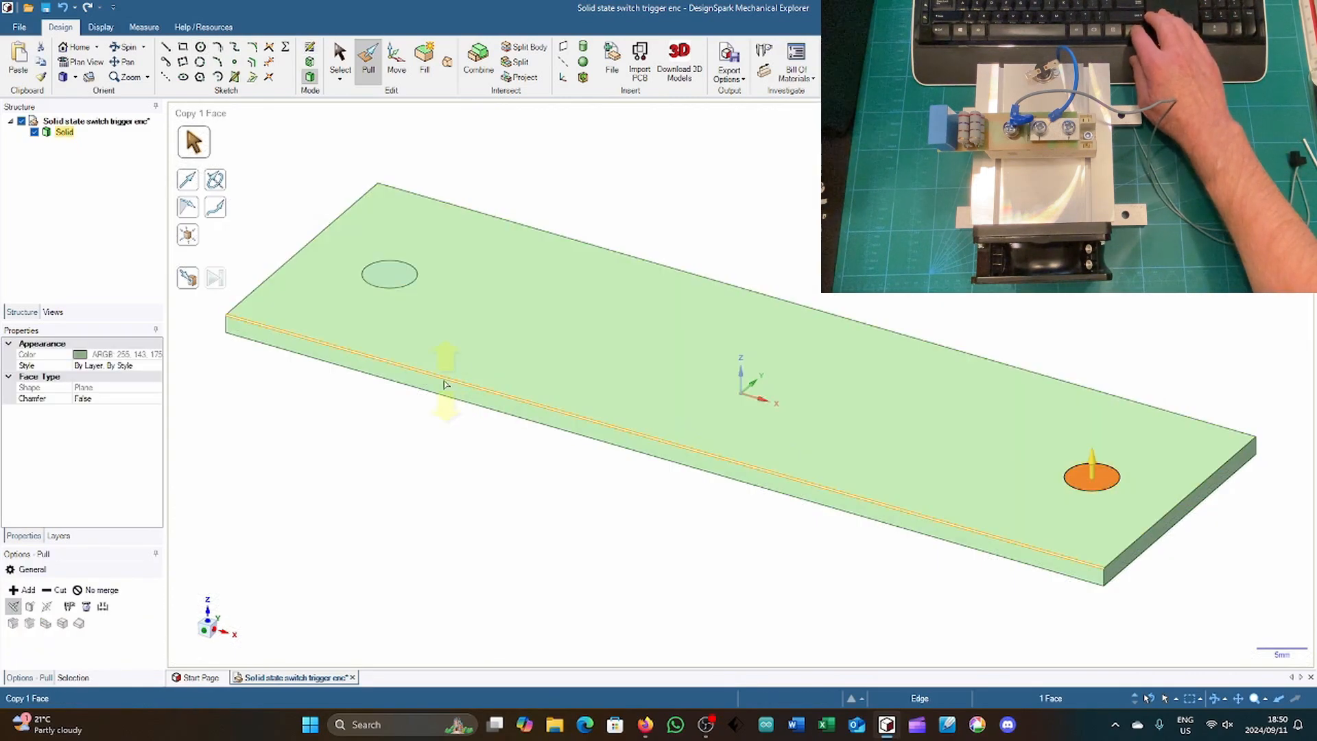
left_click(376, 283, "ctrl")
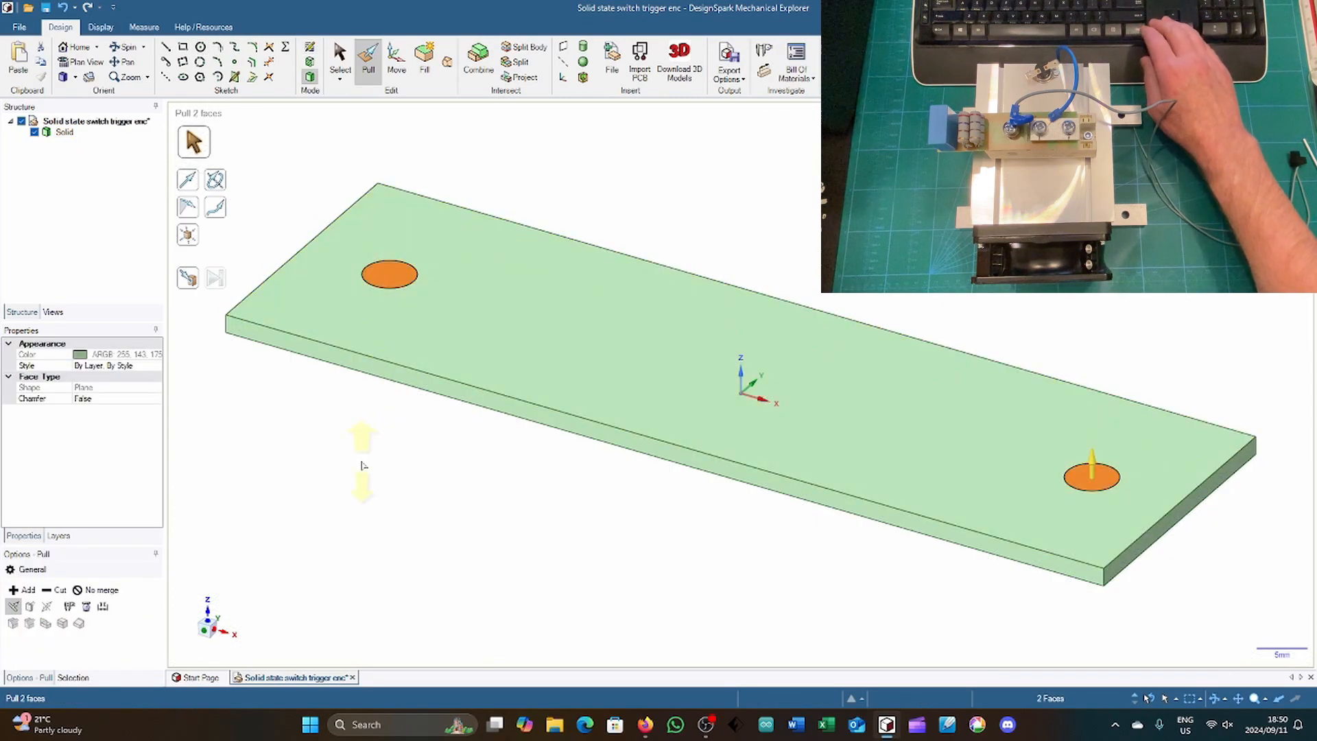
left_click_drag(361, 473, 363, 496)
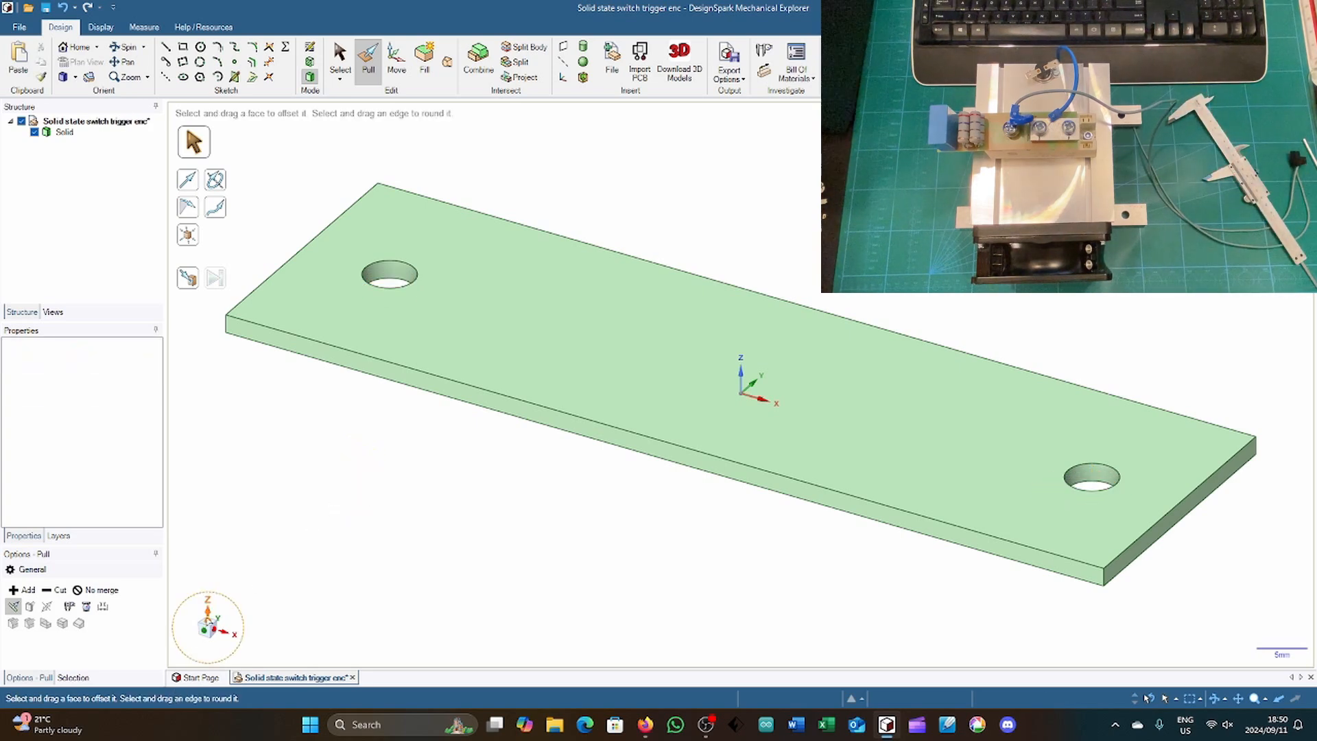
Step: On the plate's top face, sketch a 96 x 26 mm rectangle inset 2 mm from the outer edges
left_click(207, 604)
left_click(420, 475)
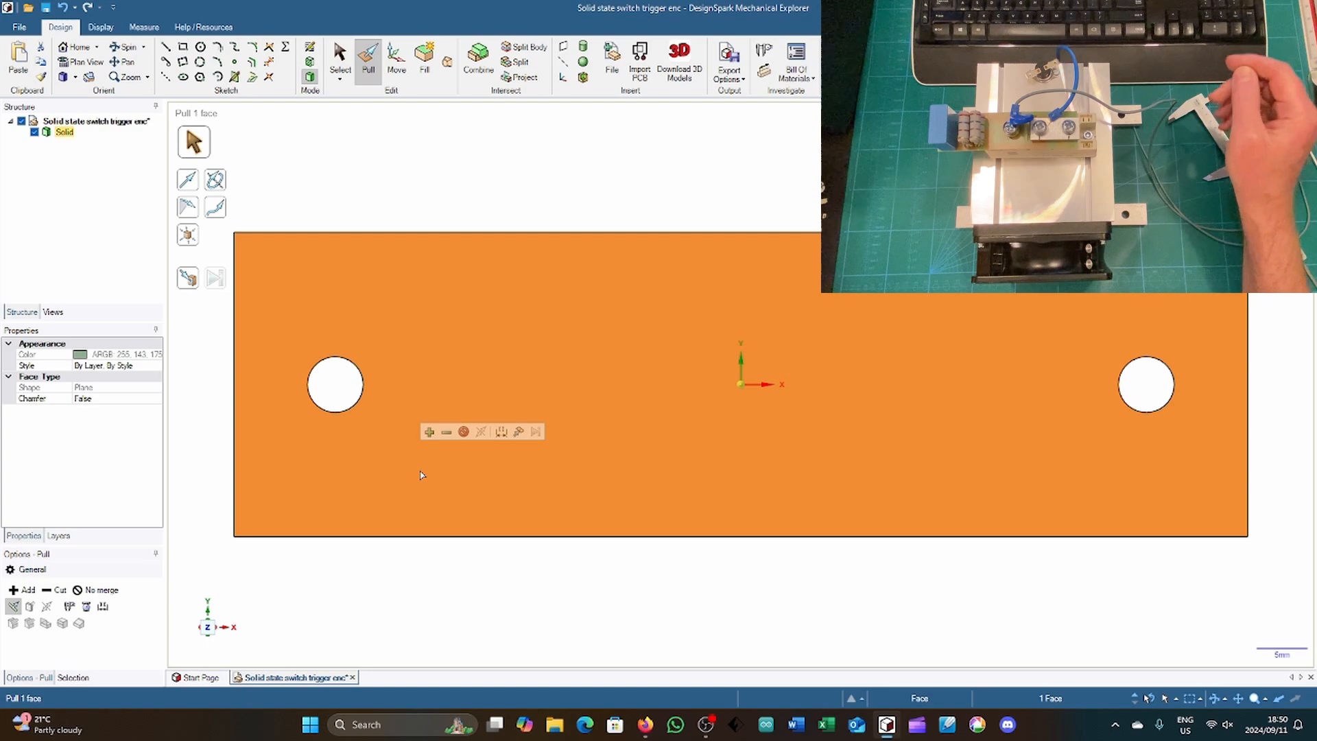
key("k")
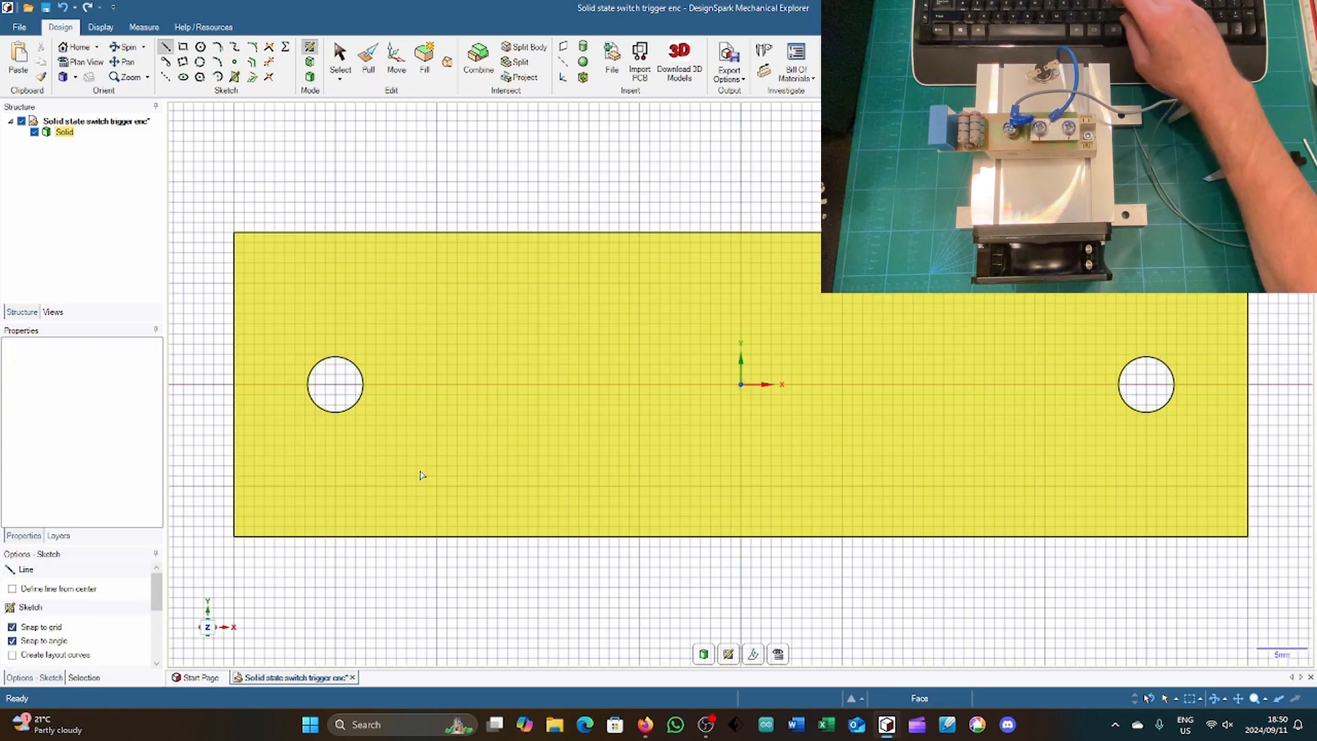
left_click(254, 516)
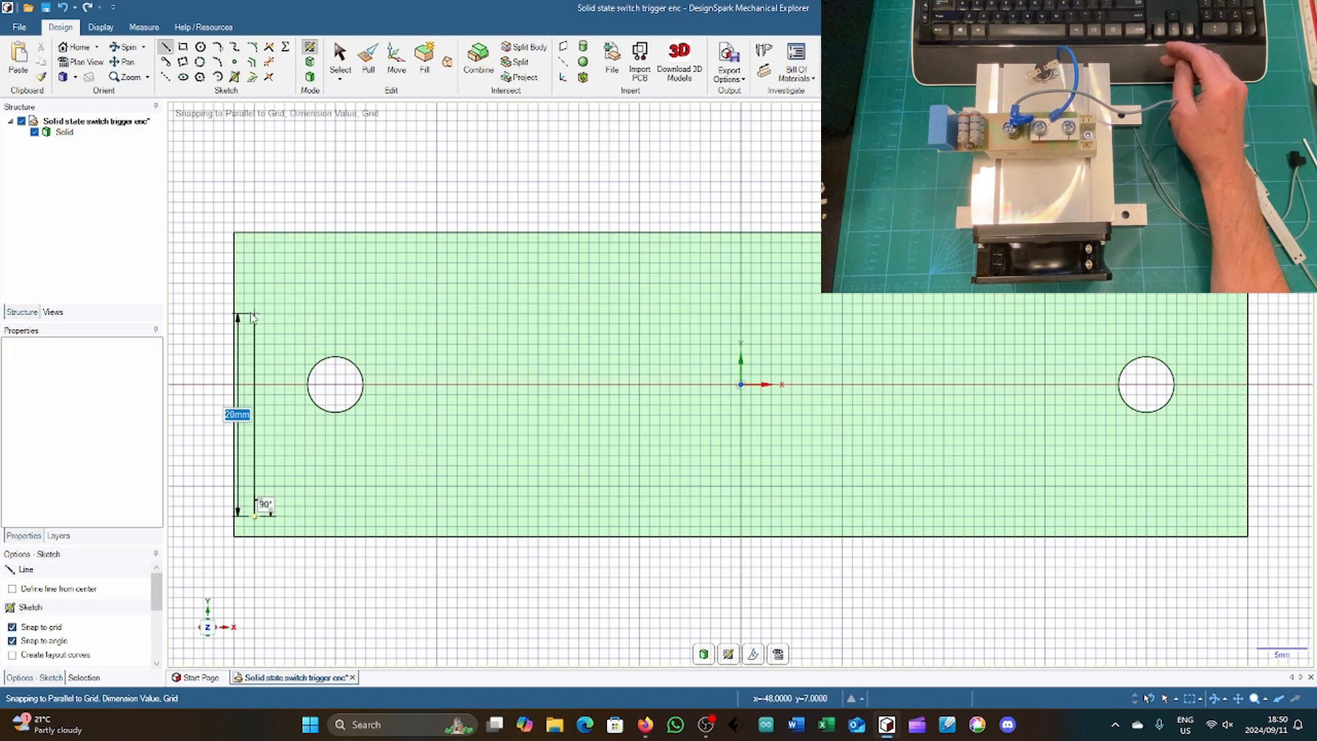
left_click(255, 254)
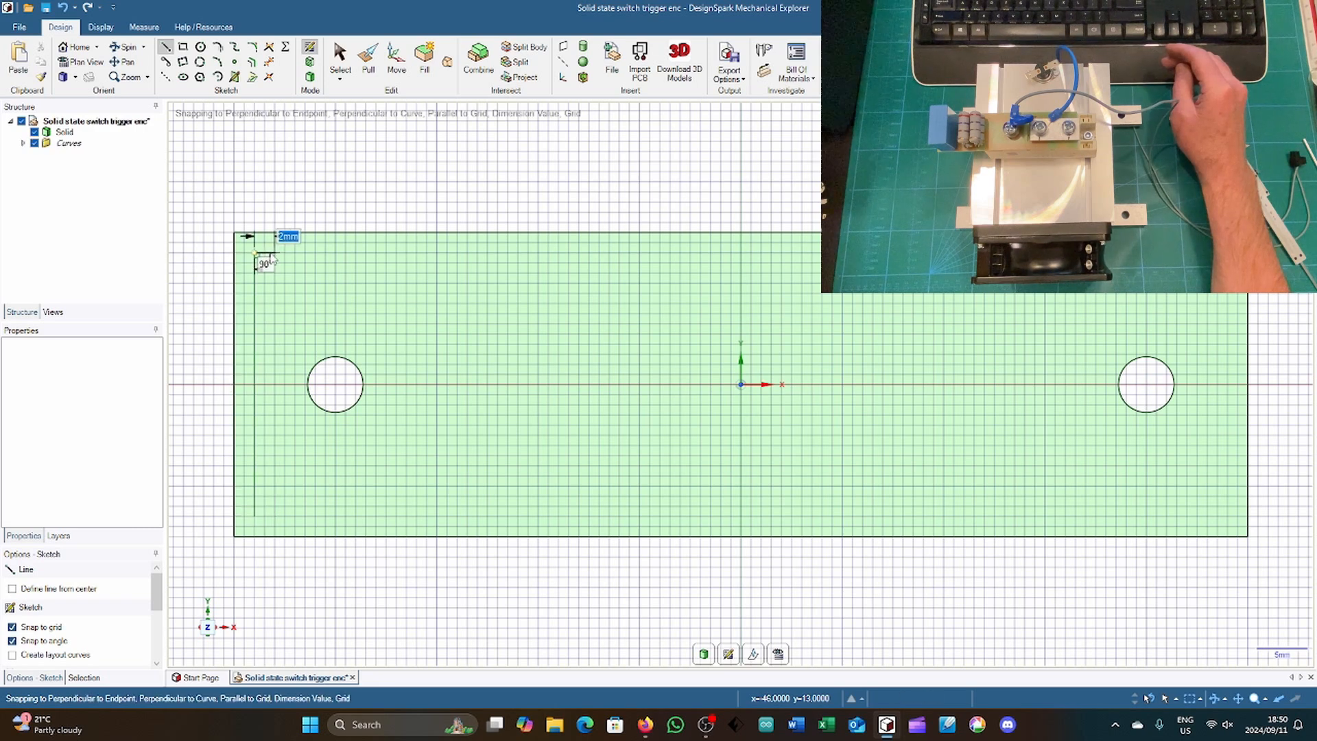
type("96")
key("Return")
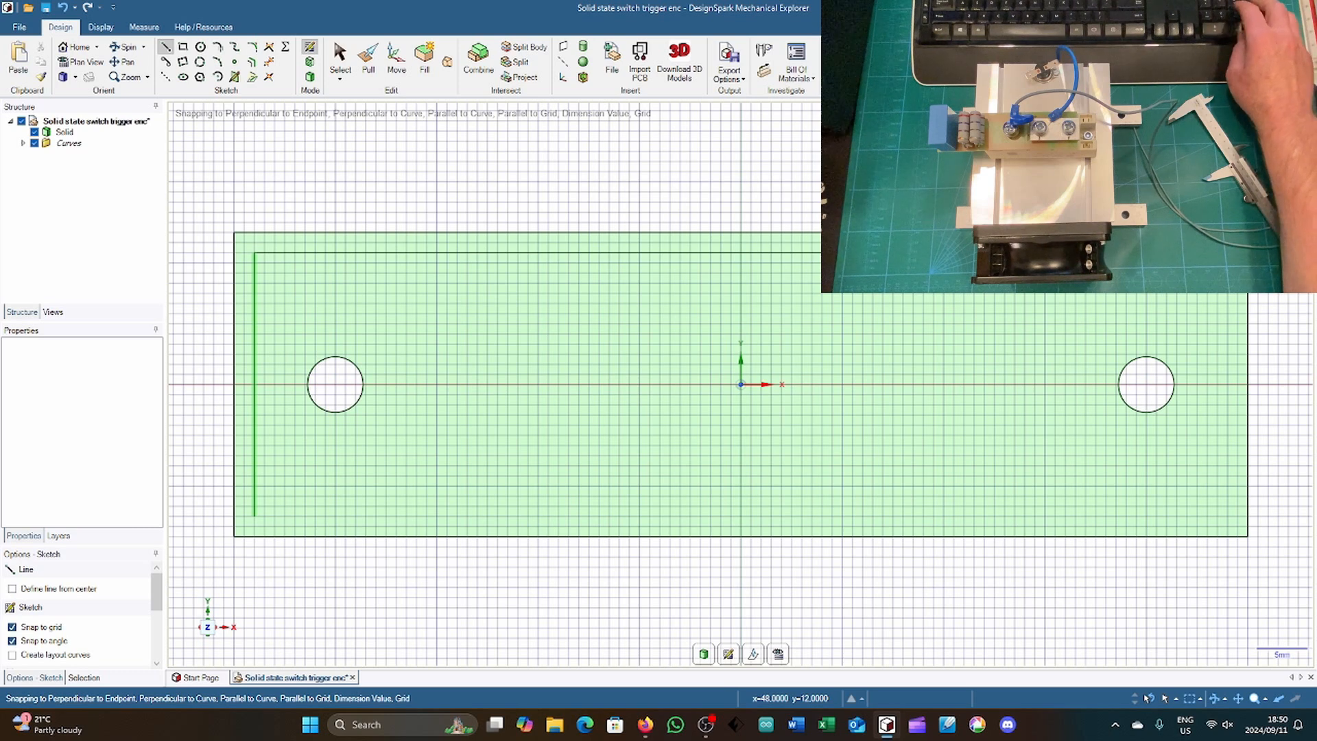
left_click(1225, 517)
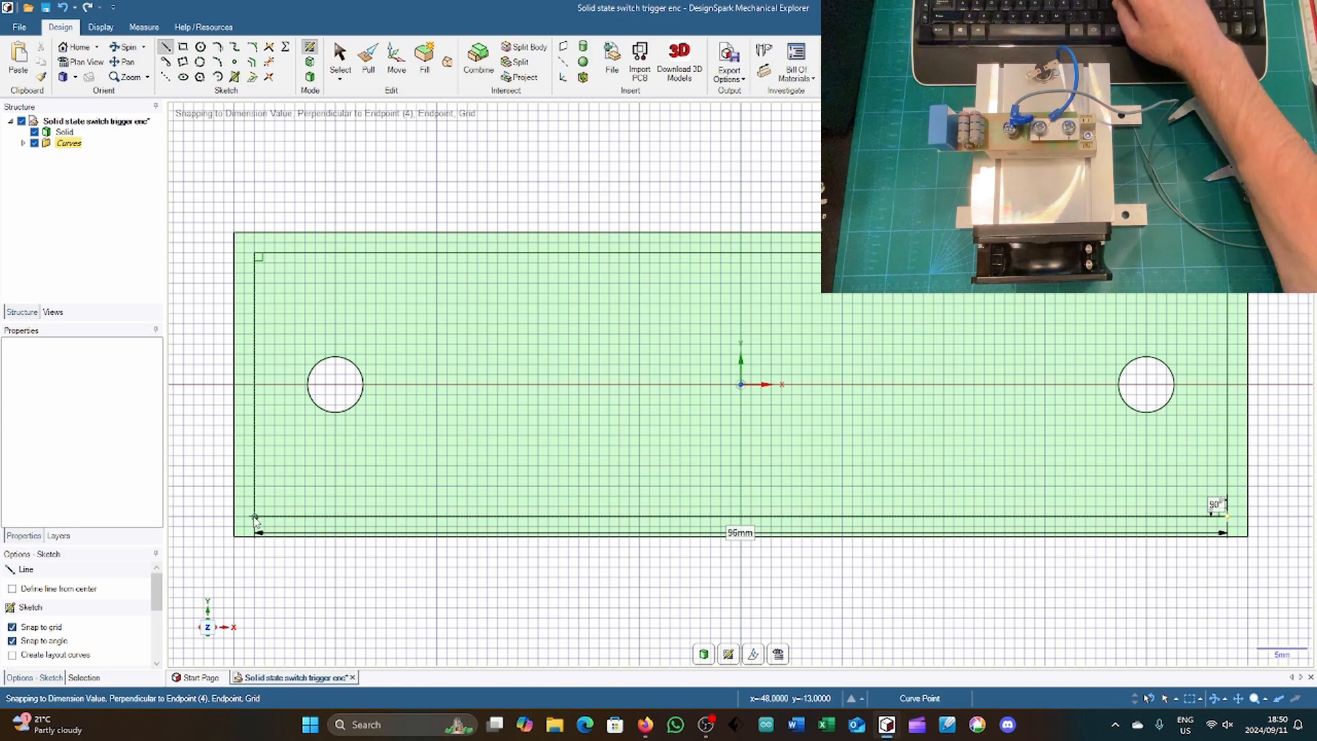
Step: Pull the border face around the inset rectangle up 2 mm to form a raised rim
key("h")
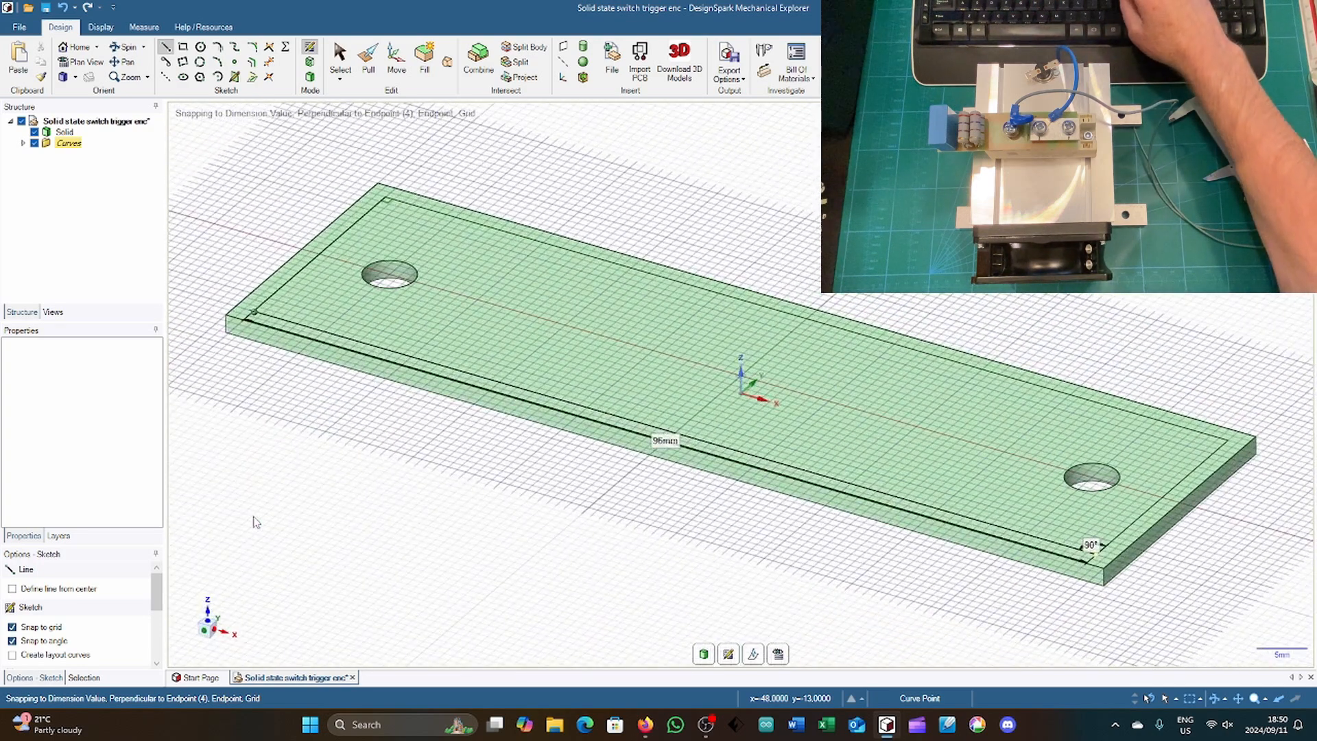
key("p")
left_click(396, 375)
left_click(405, 333)
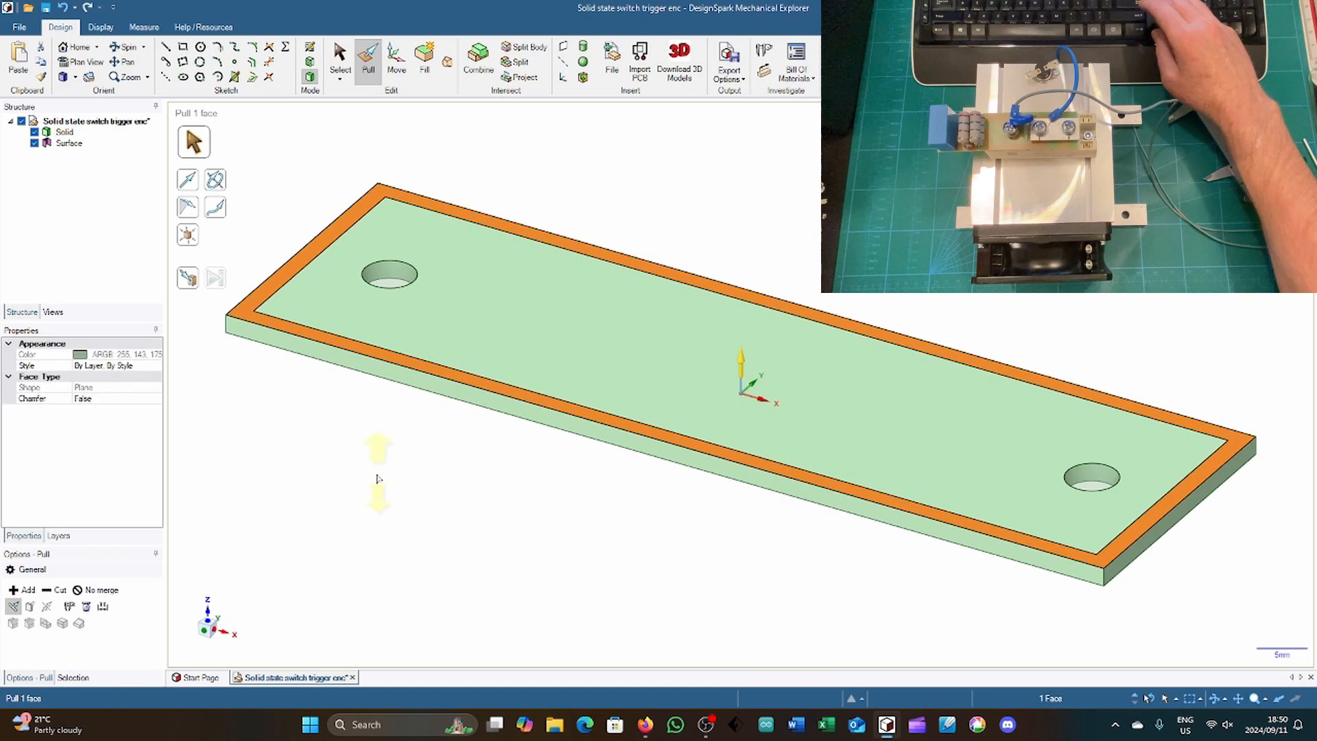
left_click_drag(376, 497, 375, 496)
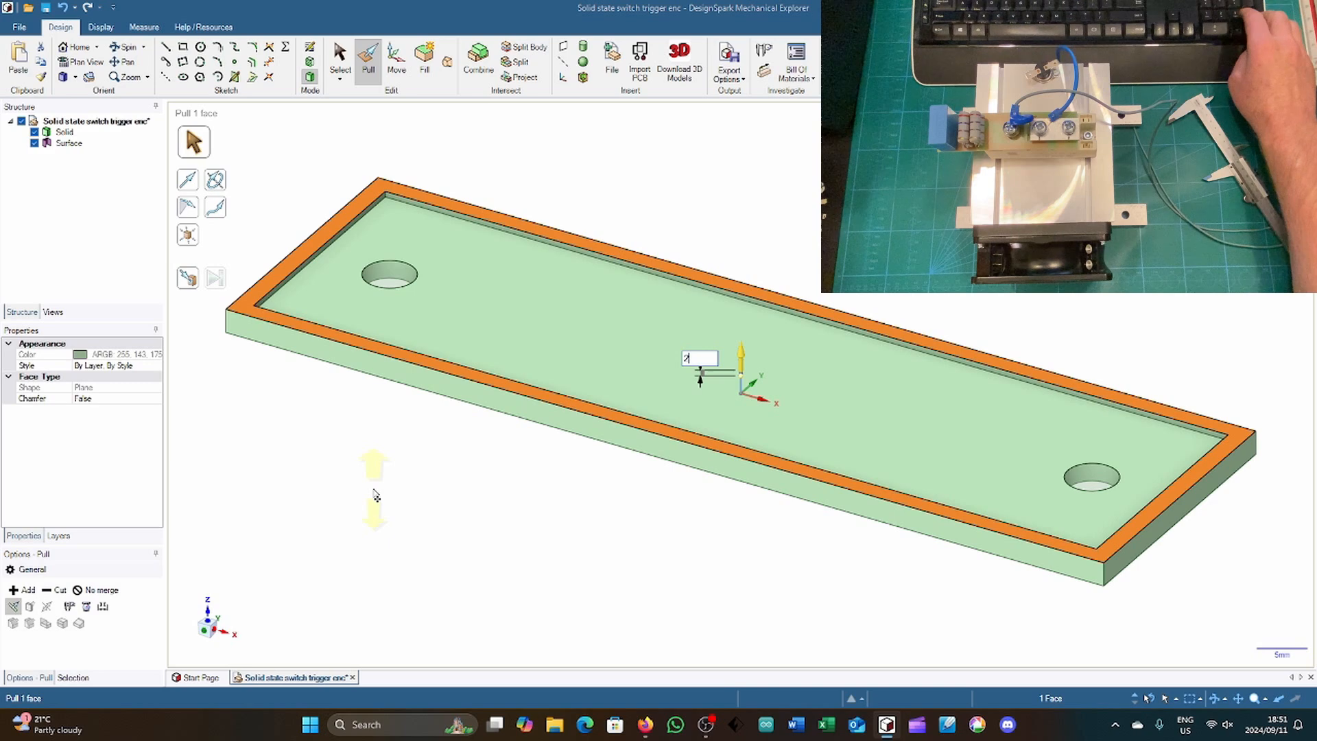
type("2")
key("Return")
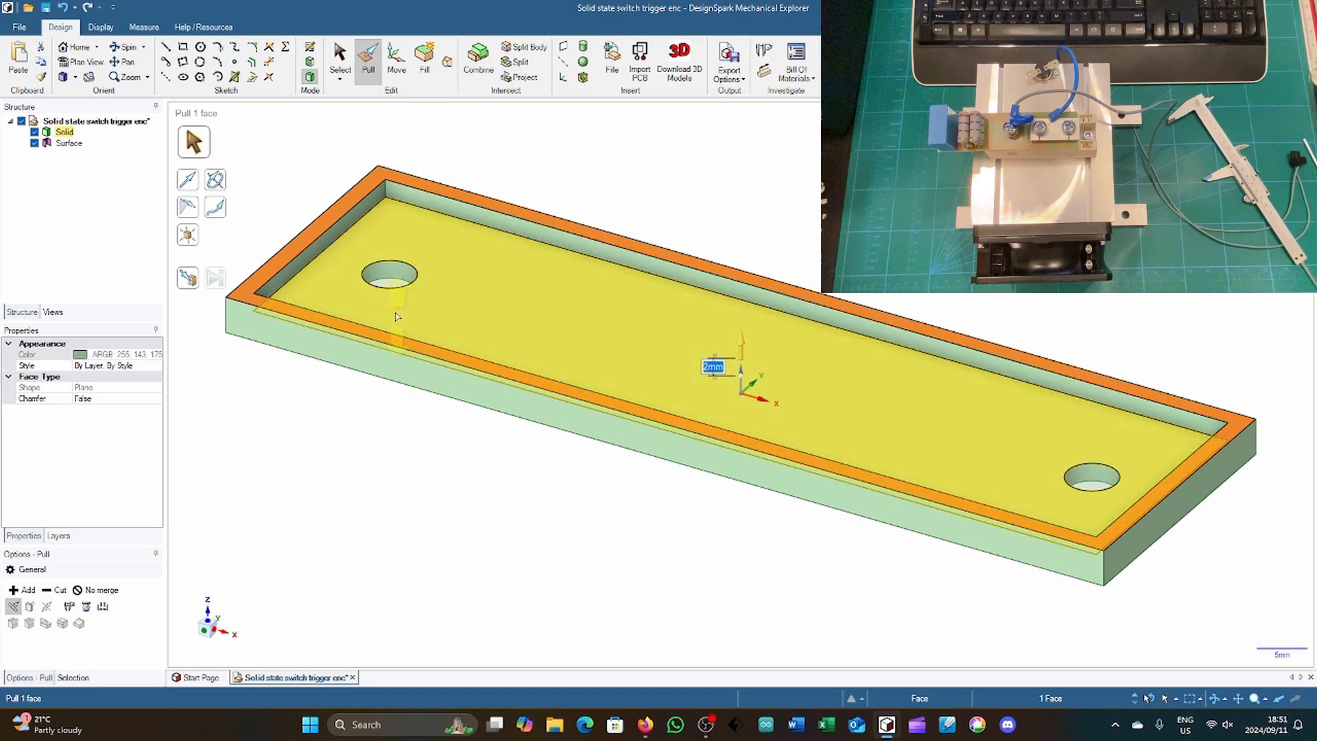
Step: Delete the leftover circular surfaces covering the two mounting holes
left_click(392, 282)
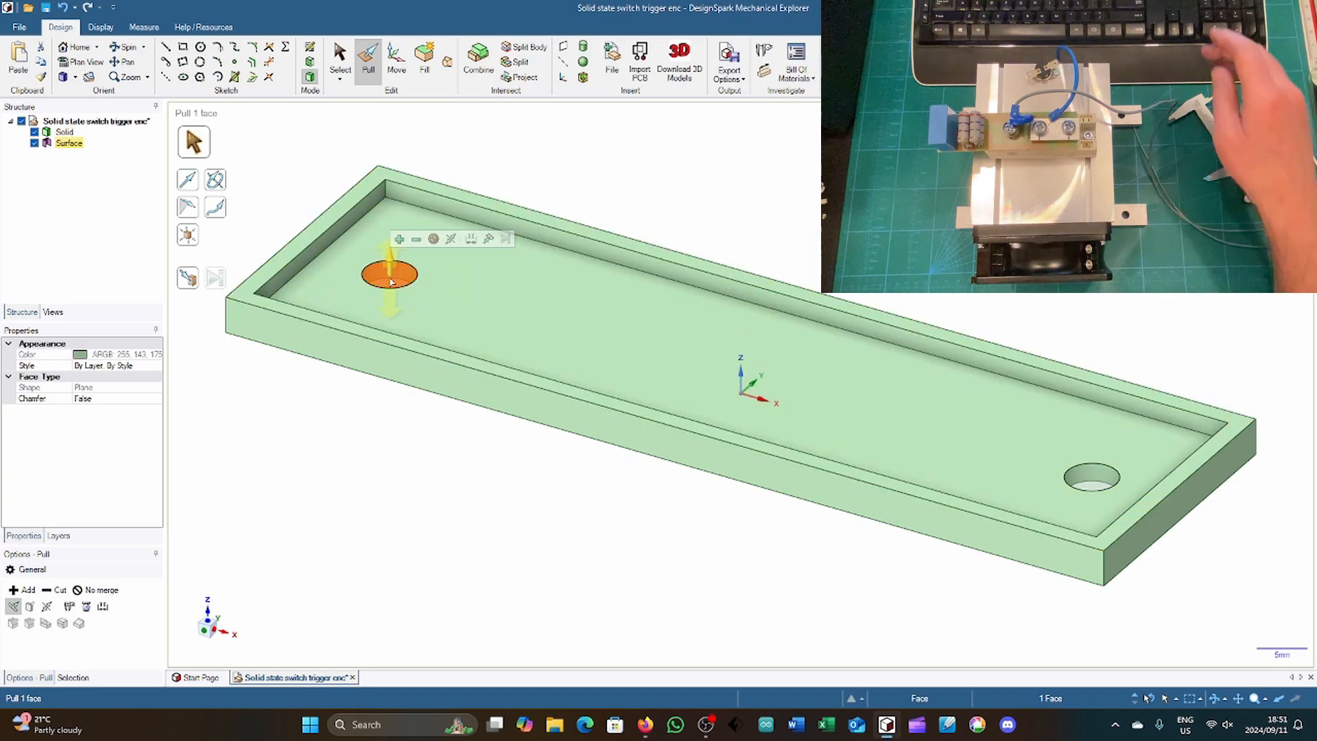
key("Escape")
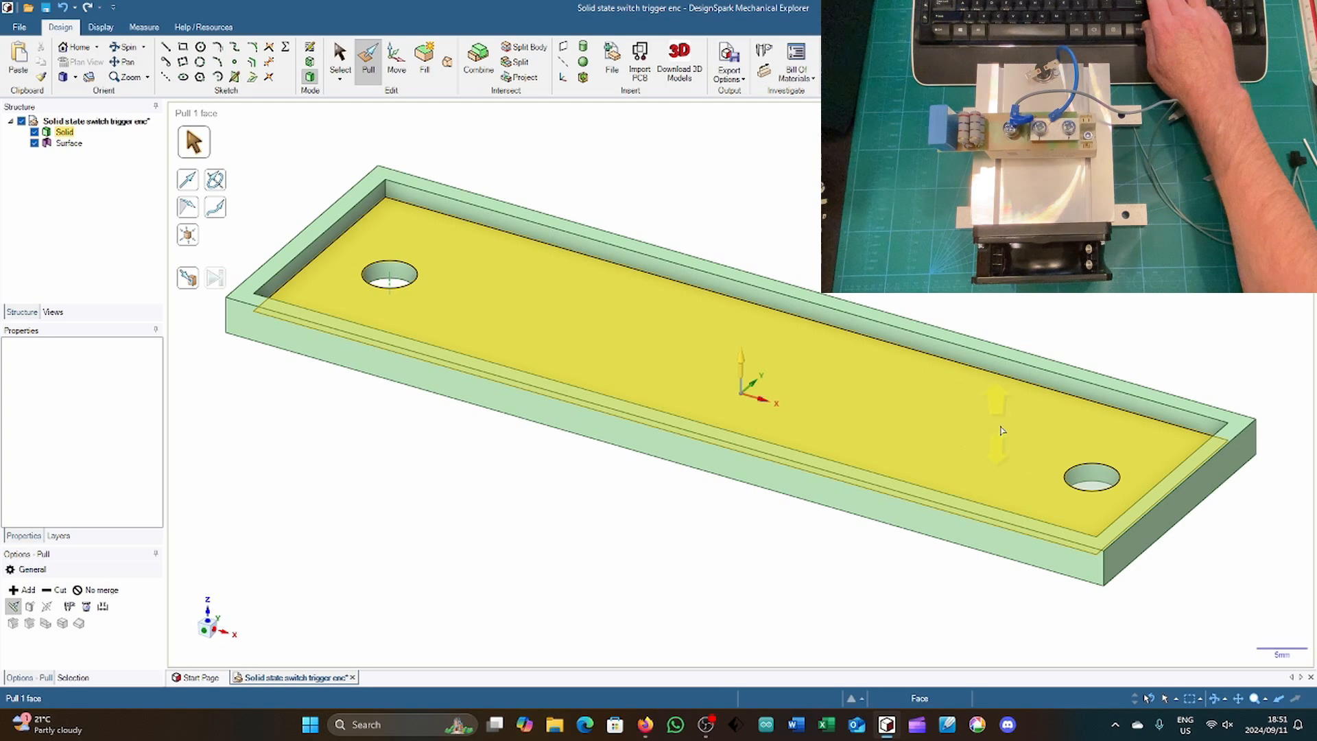
left_click(1087, 474)
key("Delete")
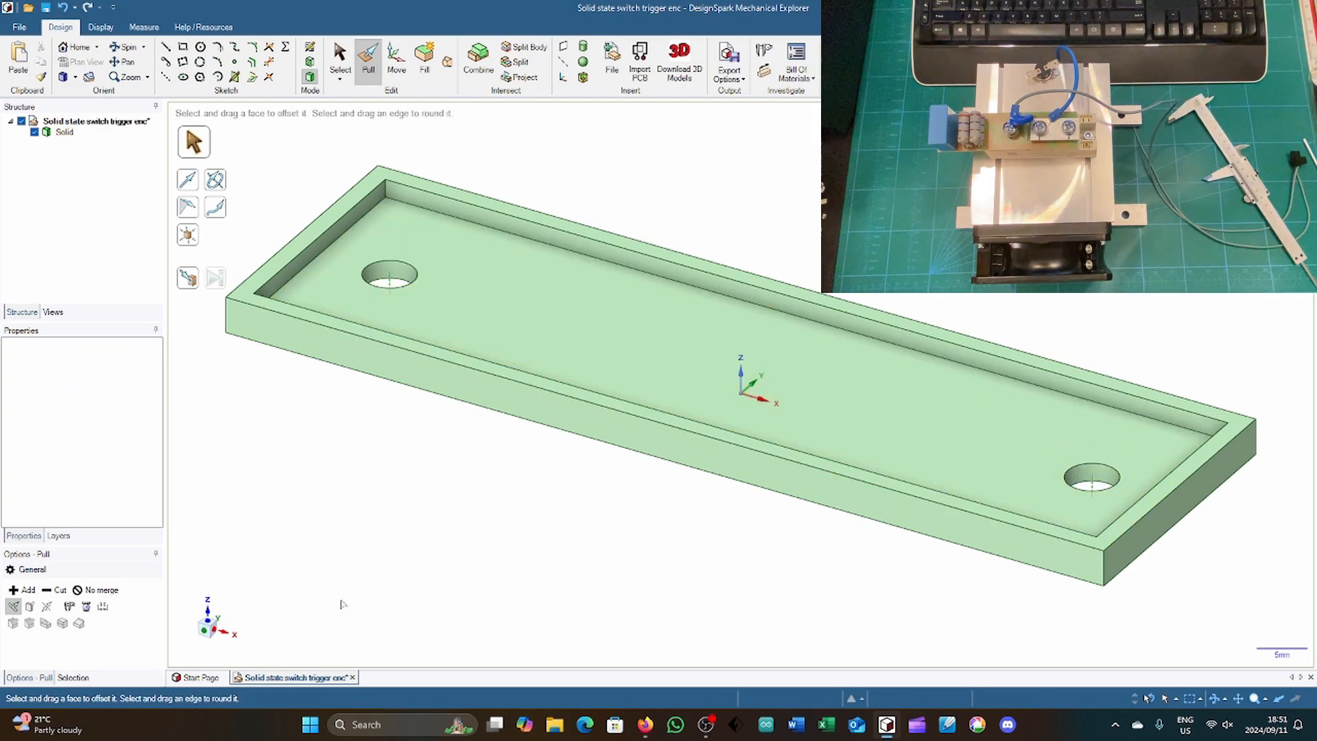
Step: On the recessed floor face, sketch a 35 x 7 mm rectangle near the origin
left_click(208, 612)
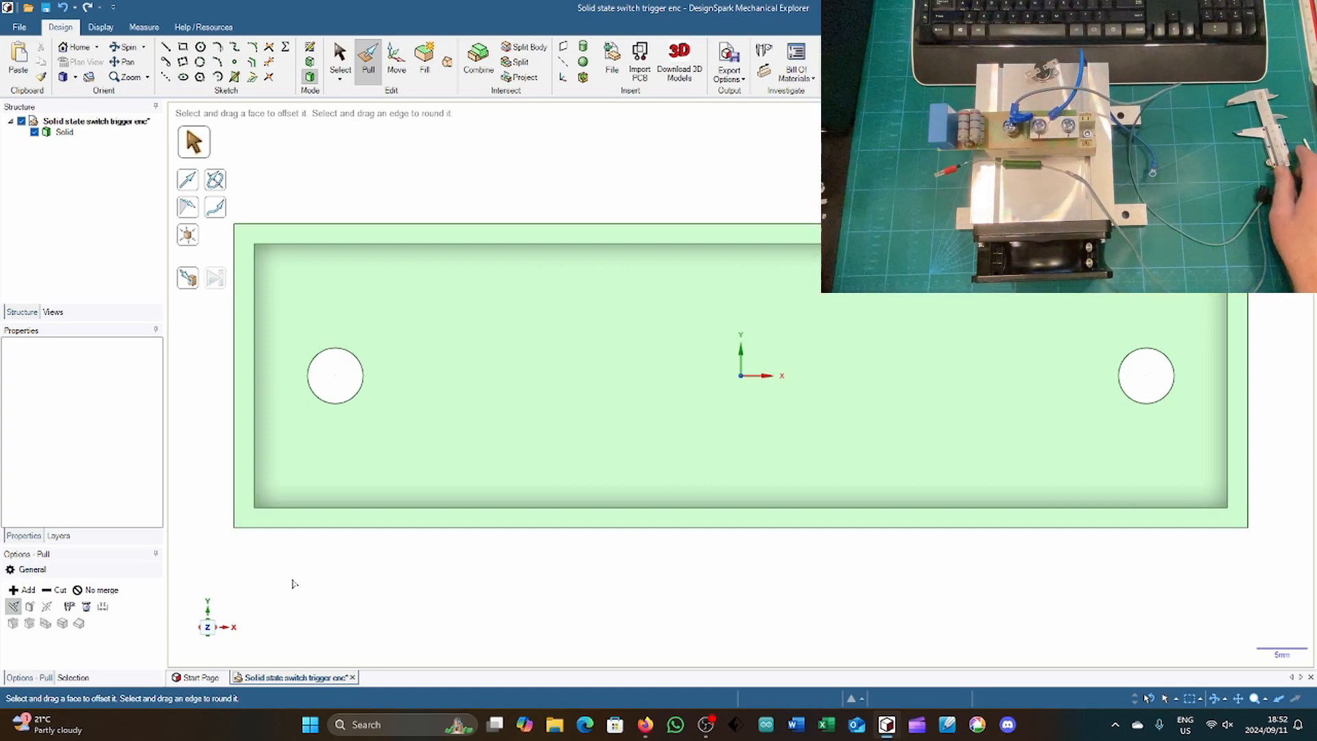
left_click(482, 455)
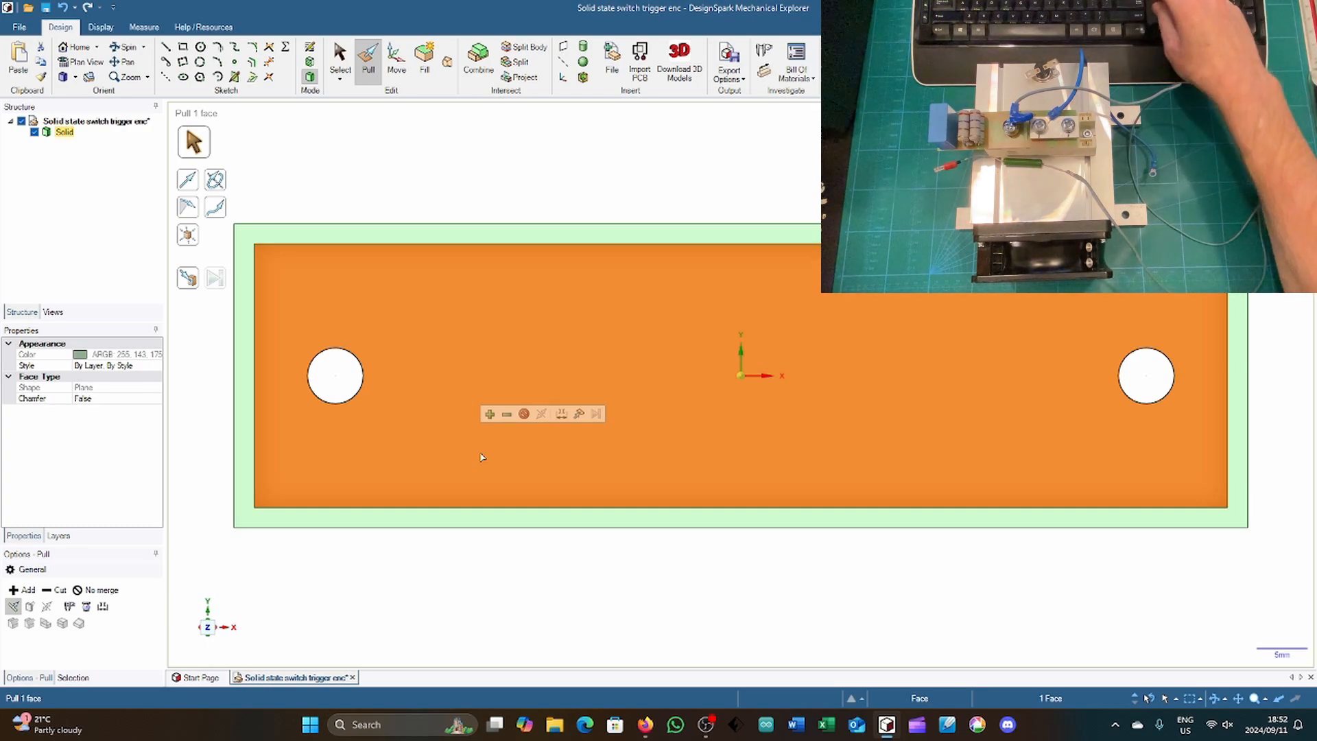
key("l")
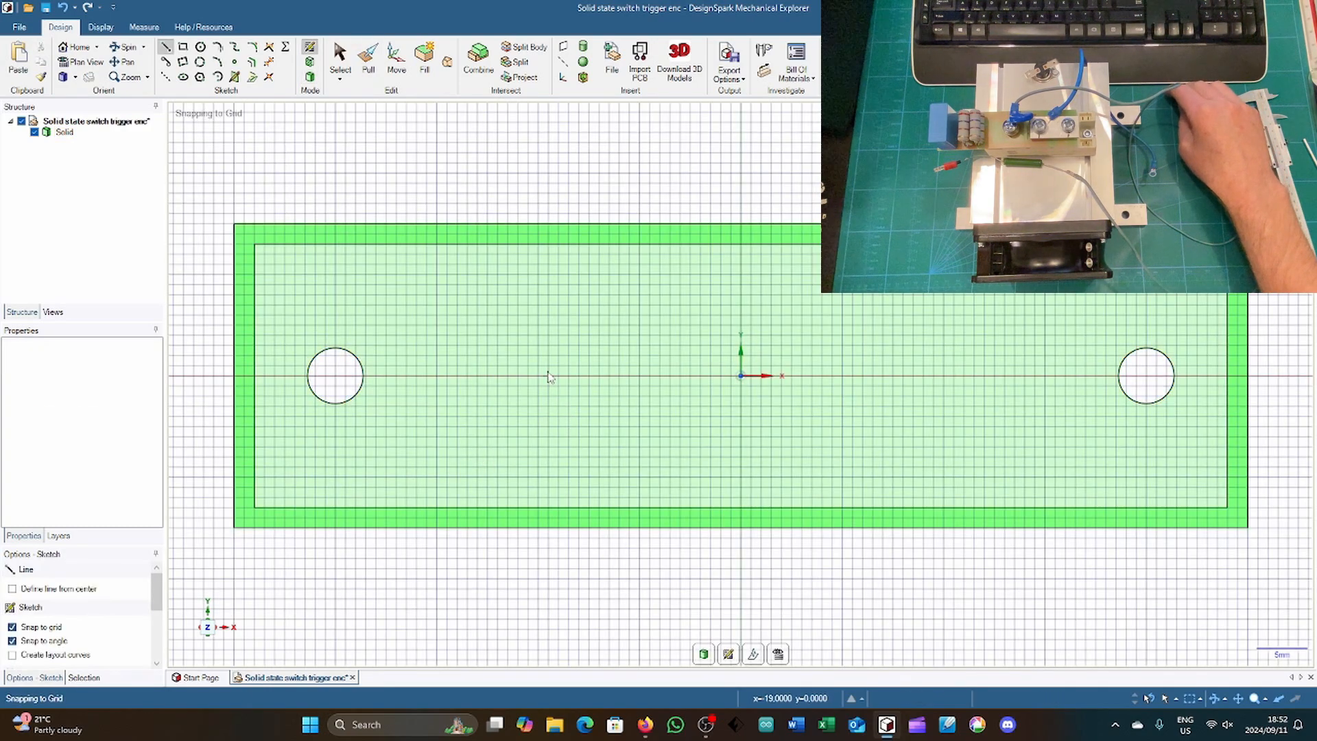
left_click(569, 336)
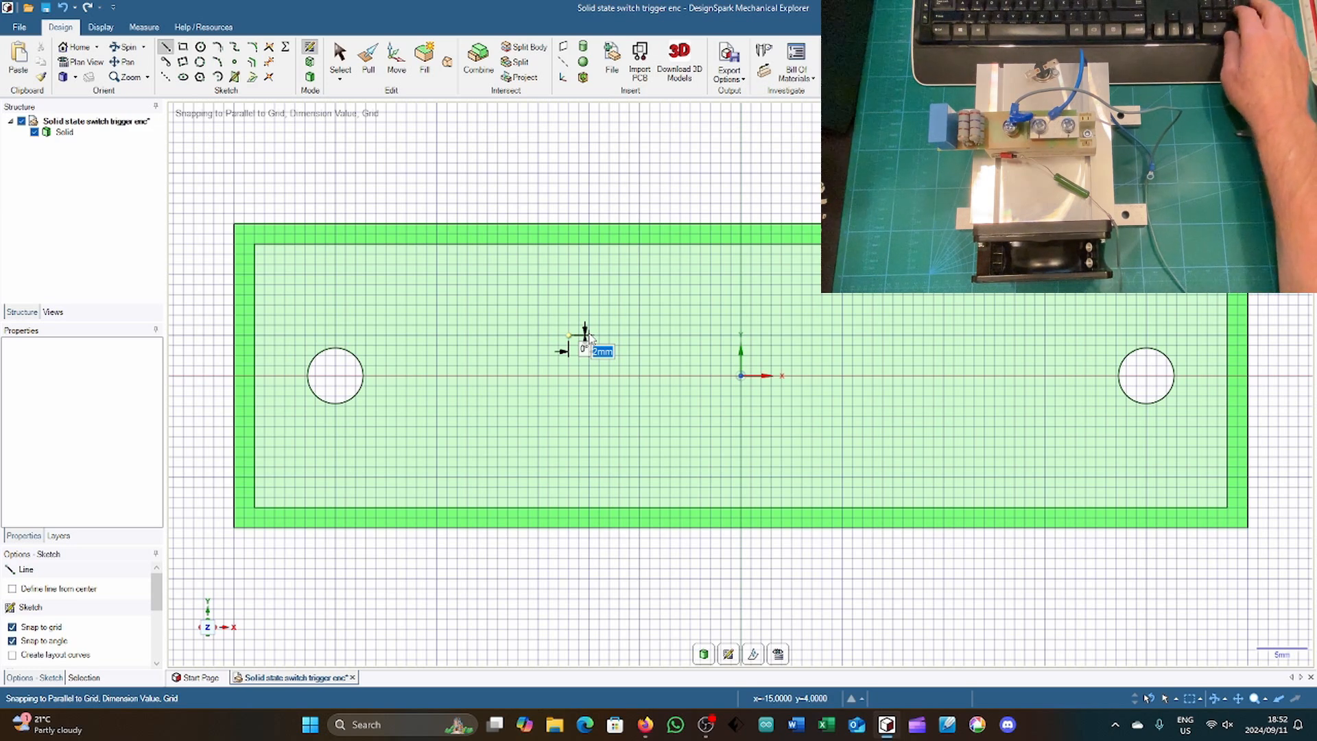
type("35")
key("Return")
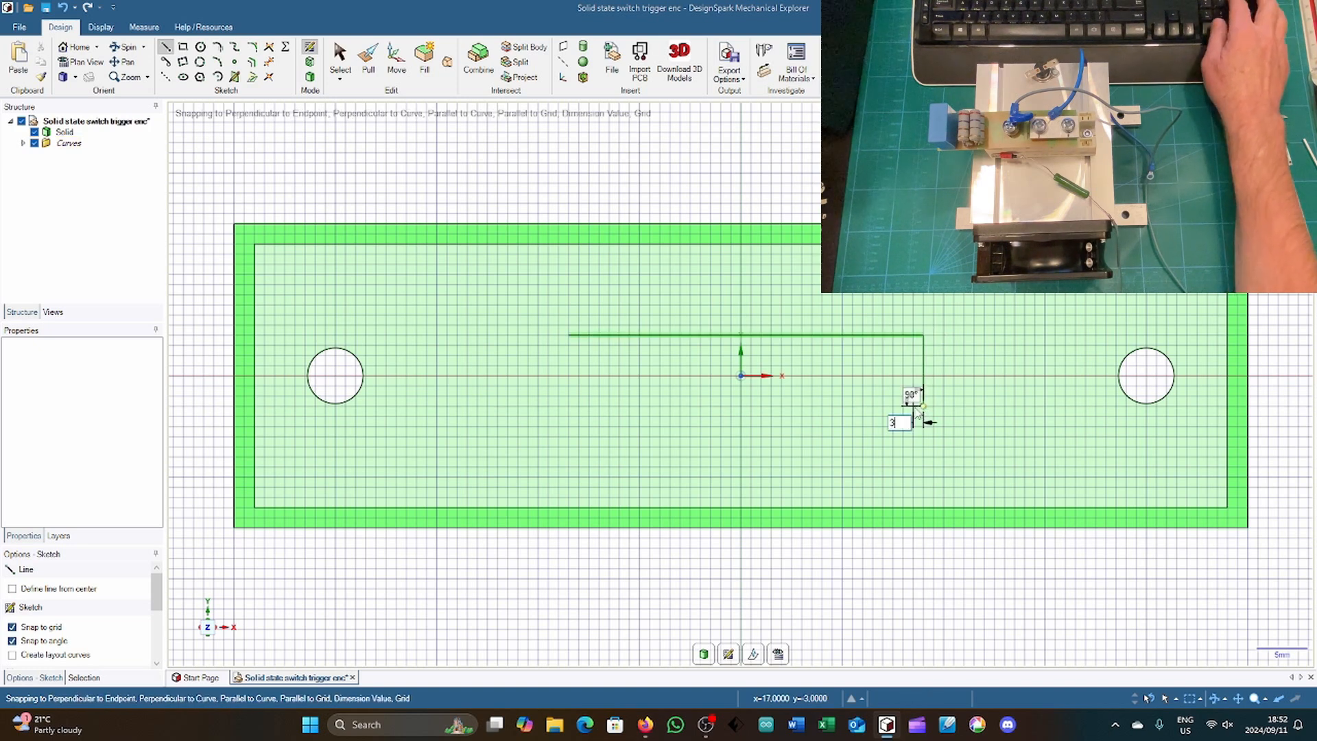
key("Return")
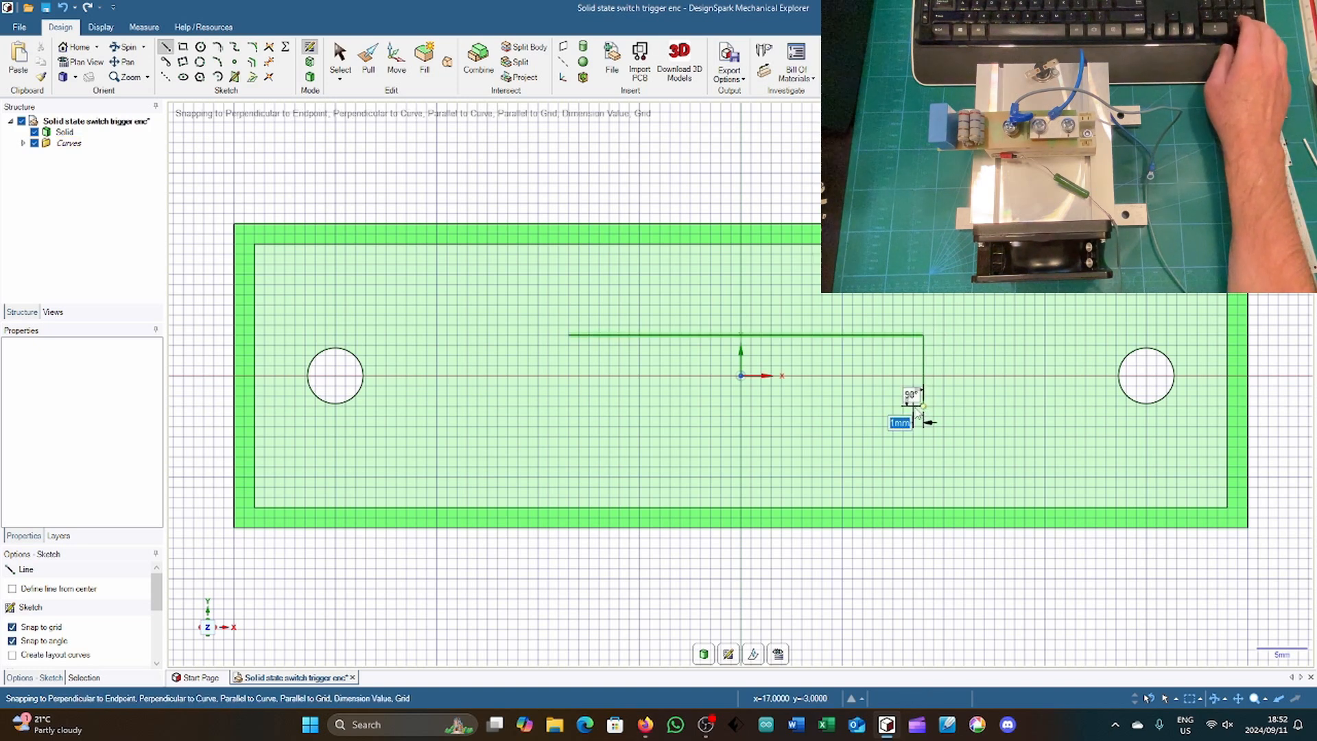
left_click(568, 405)
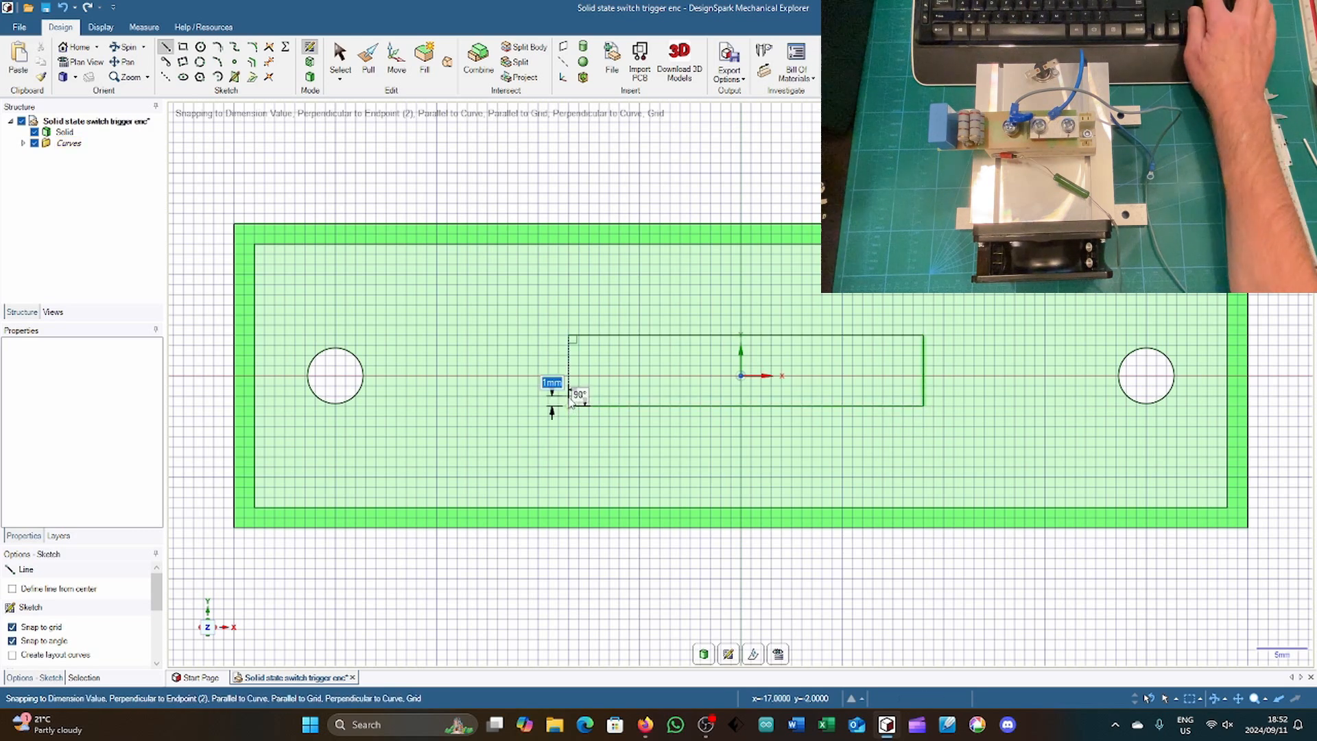
left_click(569, 336)
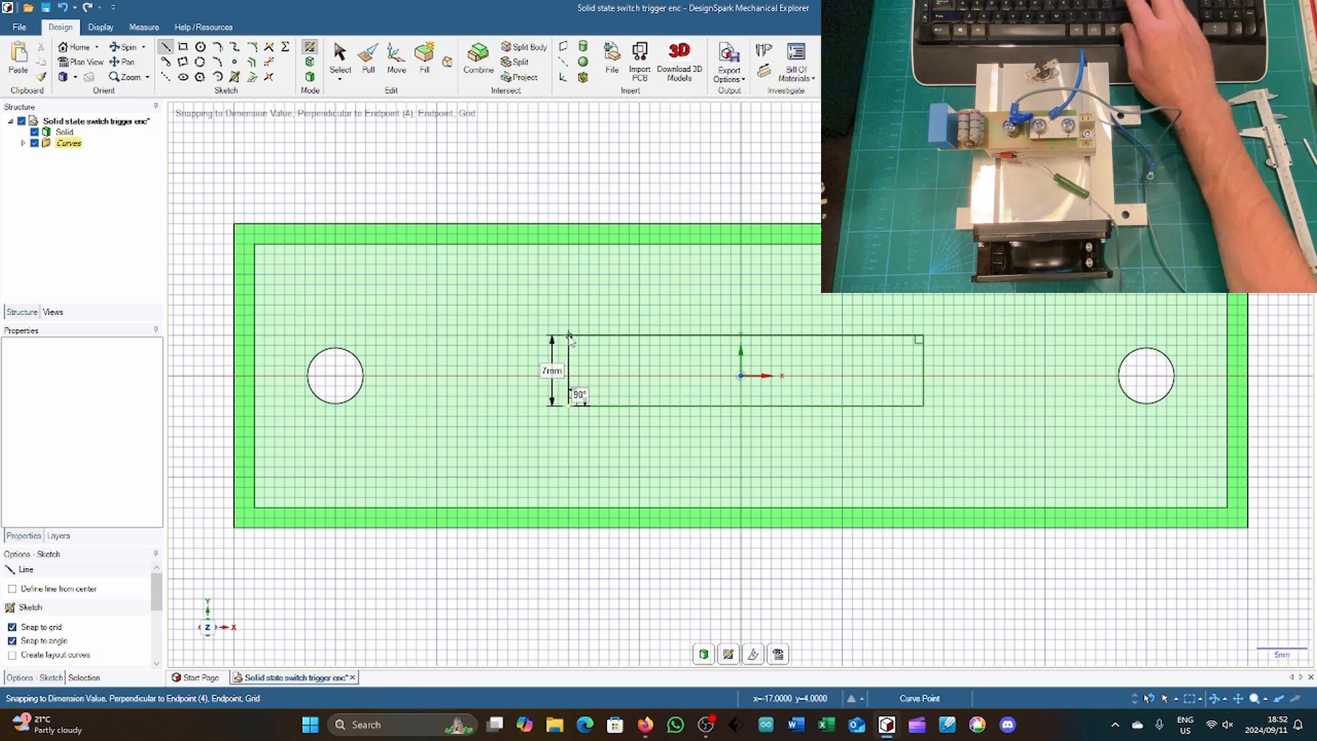
Step: Move all four lines of the rectangle 0.5 mm in the negative X direction
key("m")
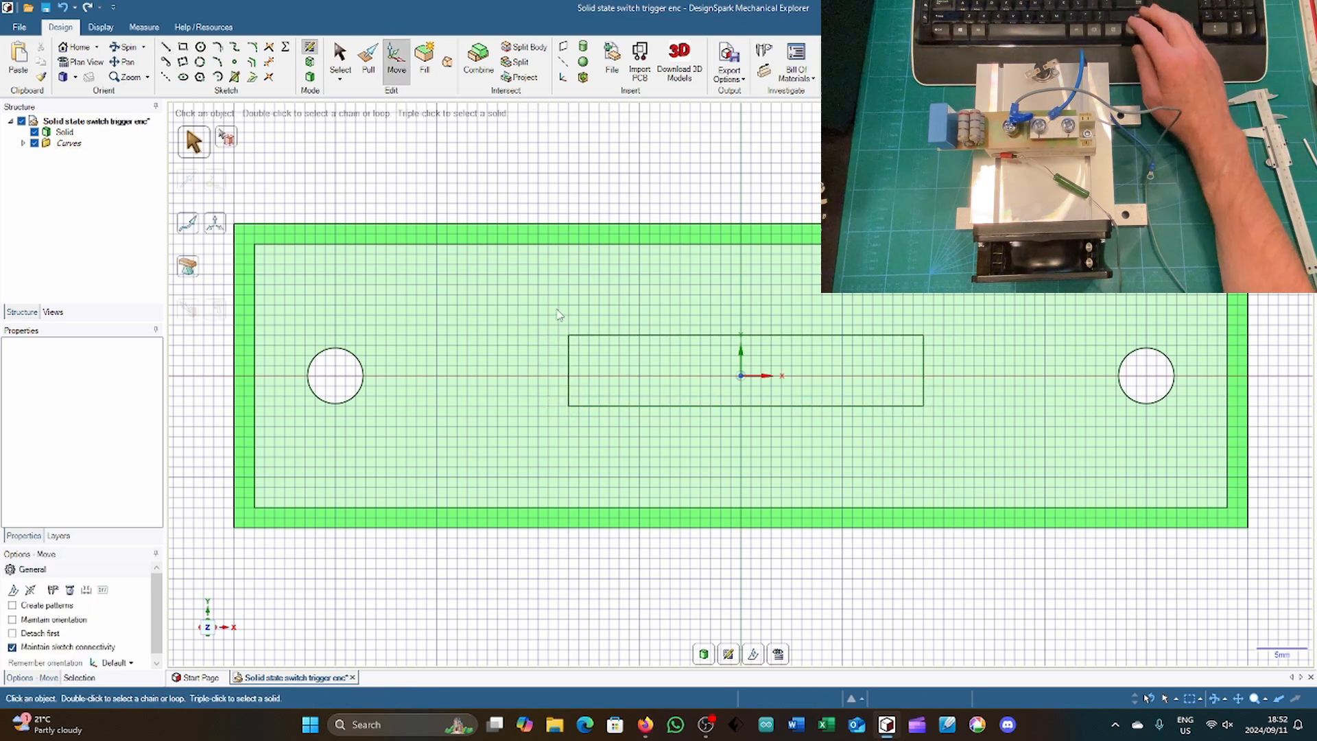
left_click_drag(558, 306, 947, 445)
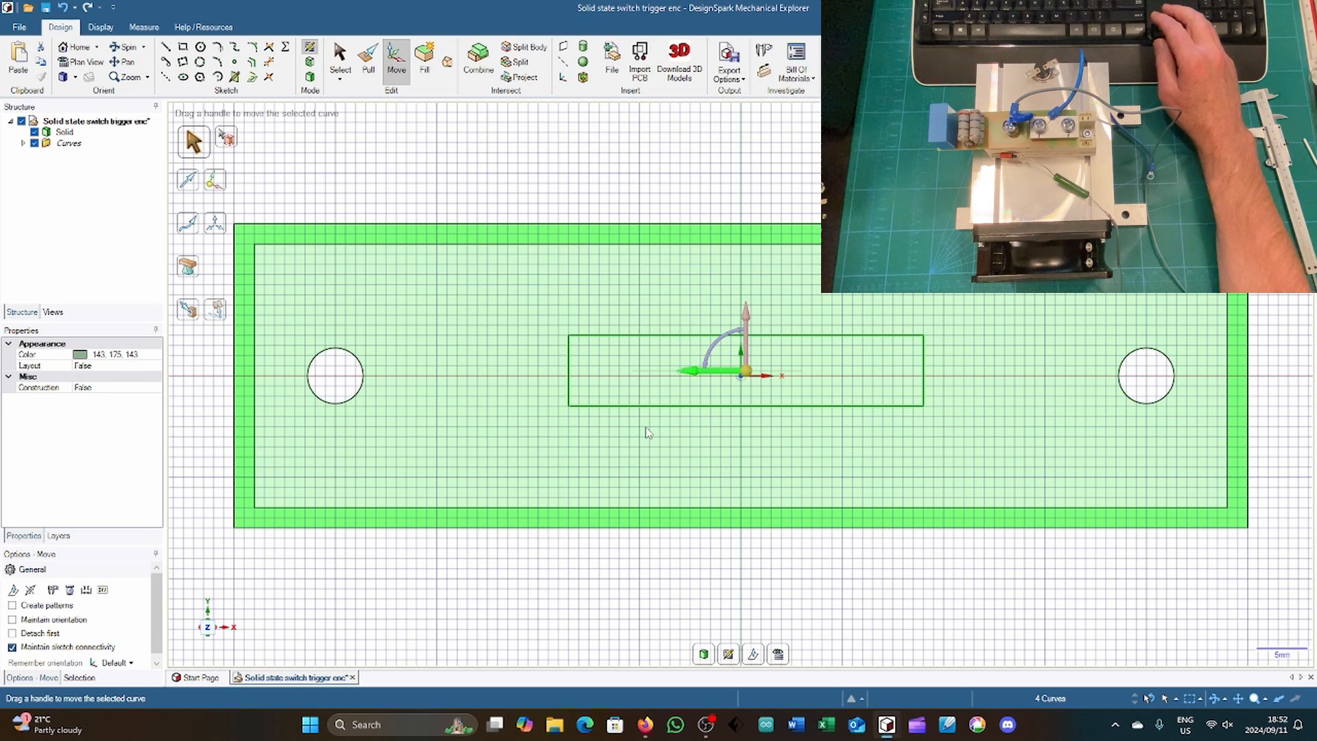
left_click_drag(645, 428, 644, 428)
type("0")
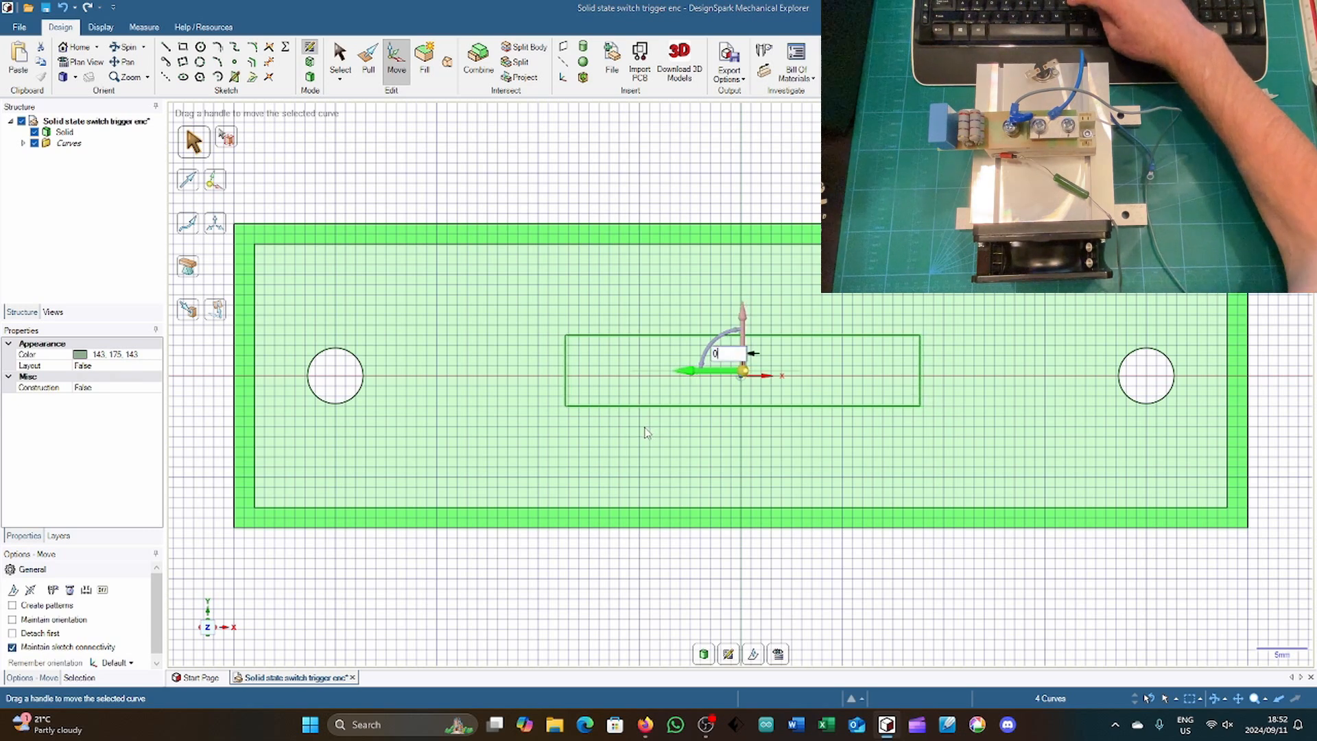
type(",5")
key("Return")
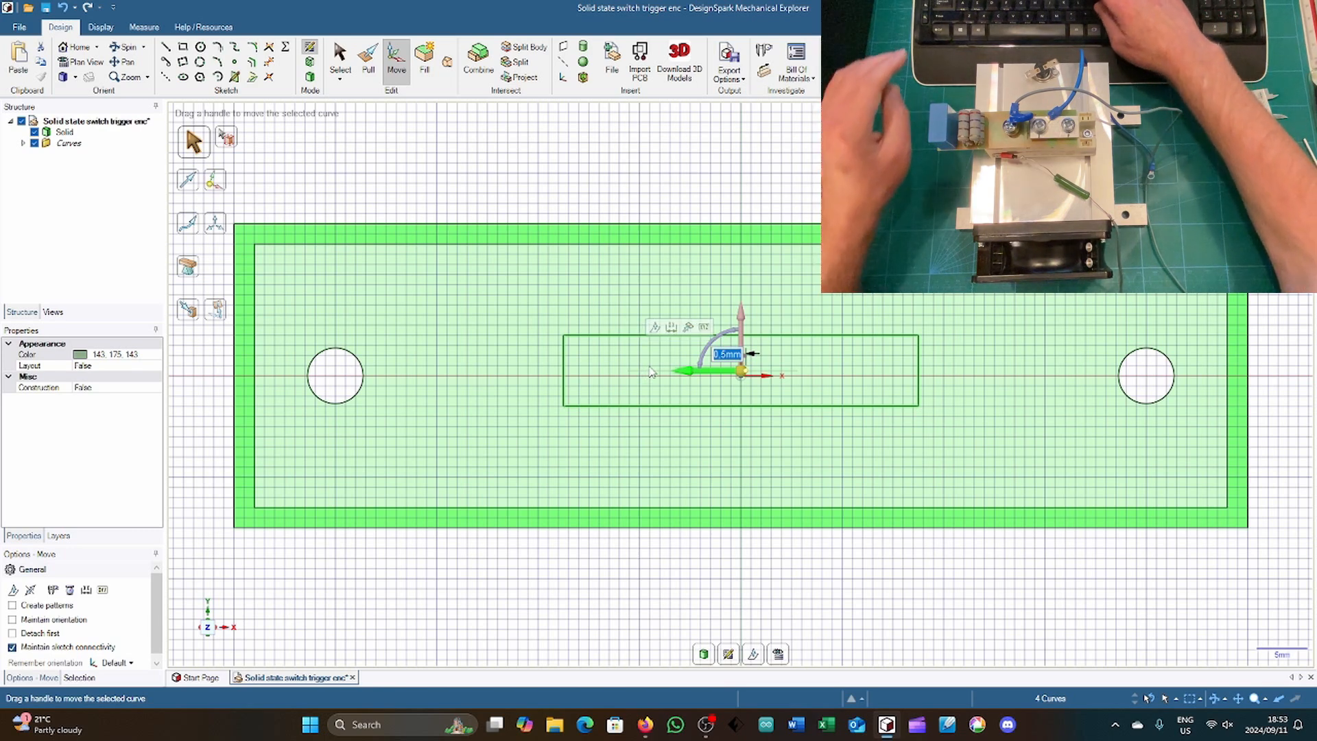
Step: Try changing the rectangle's horizontal move distance to 0.5 mm and 1 mm, in either direction along X
type("0,")
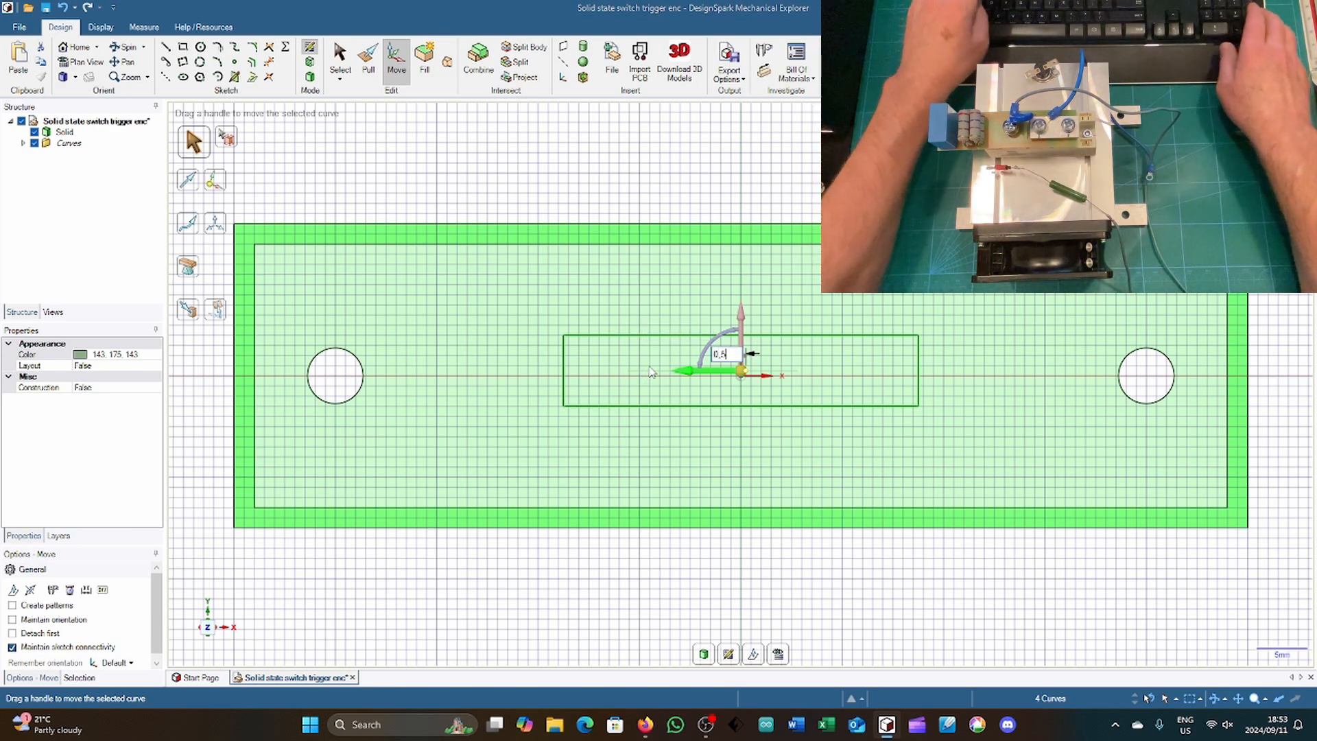
type("5")
key("Return")
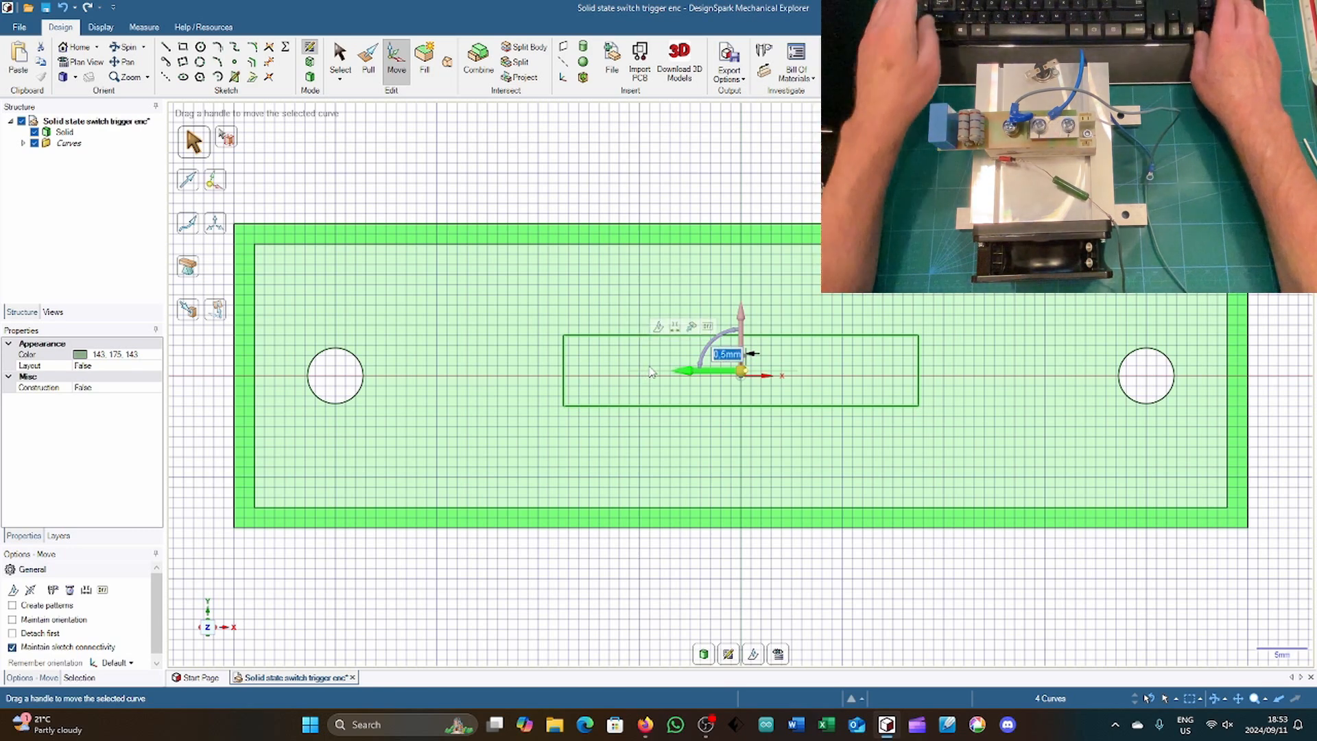
type("1")
key("Return")
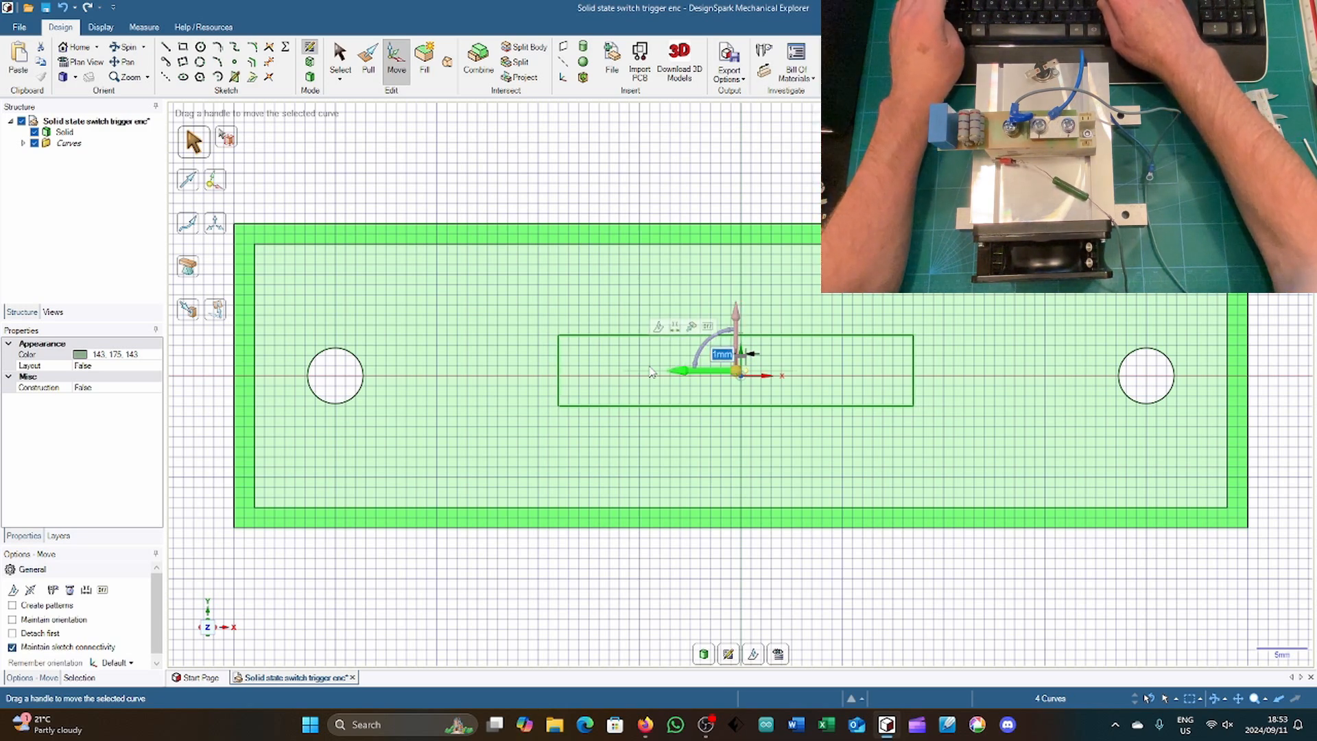
key("BackSpace")
type("1")
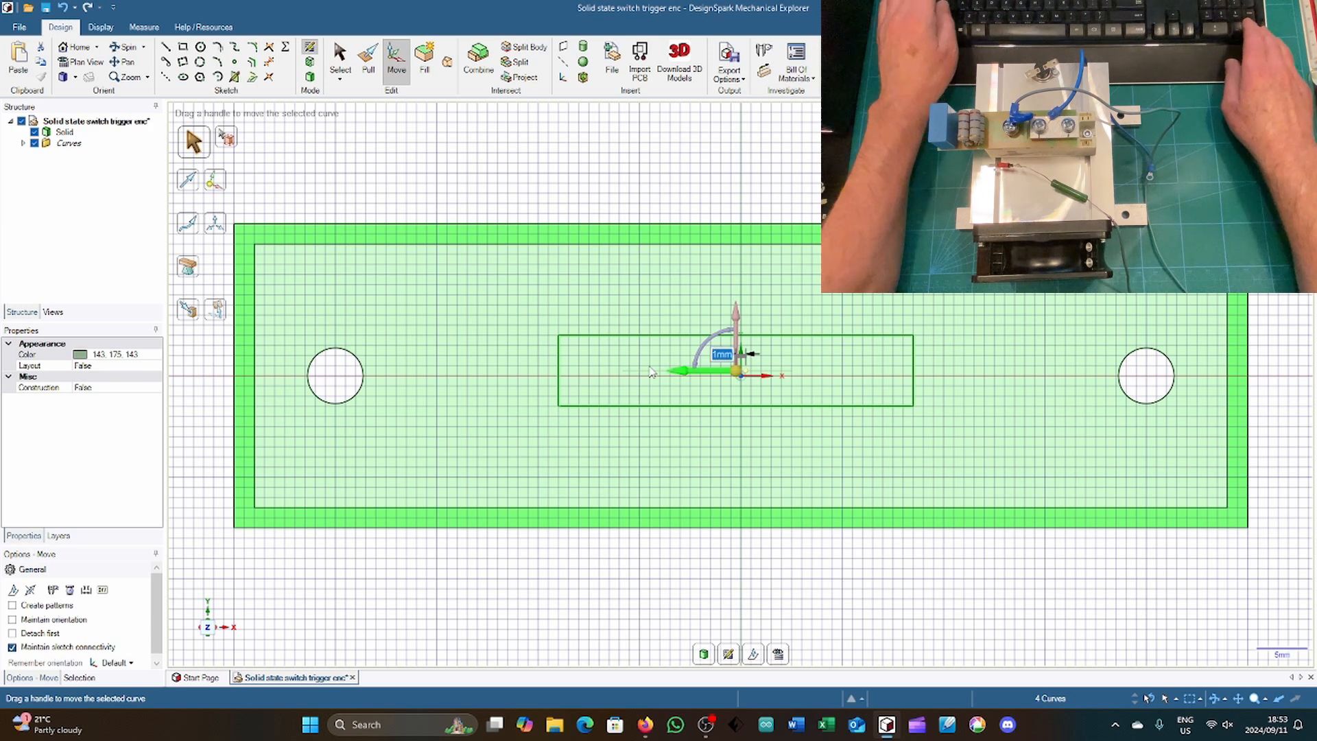
key("Return")
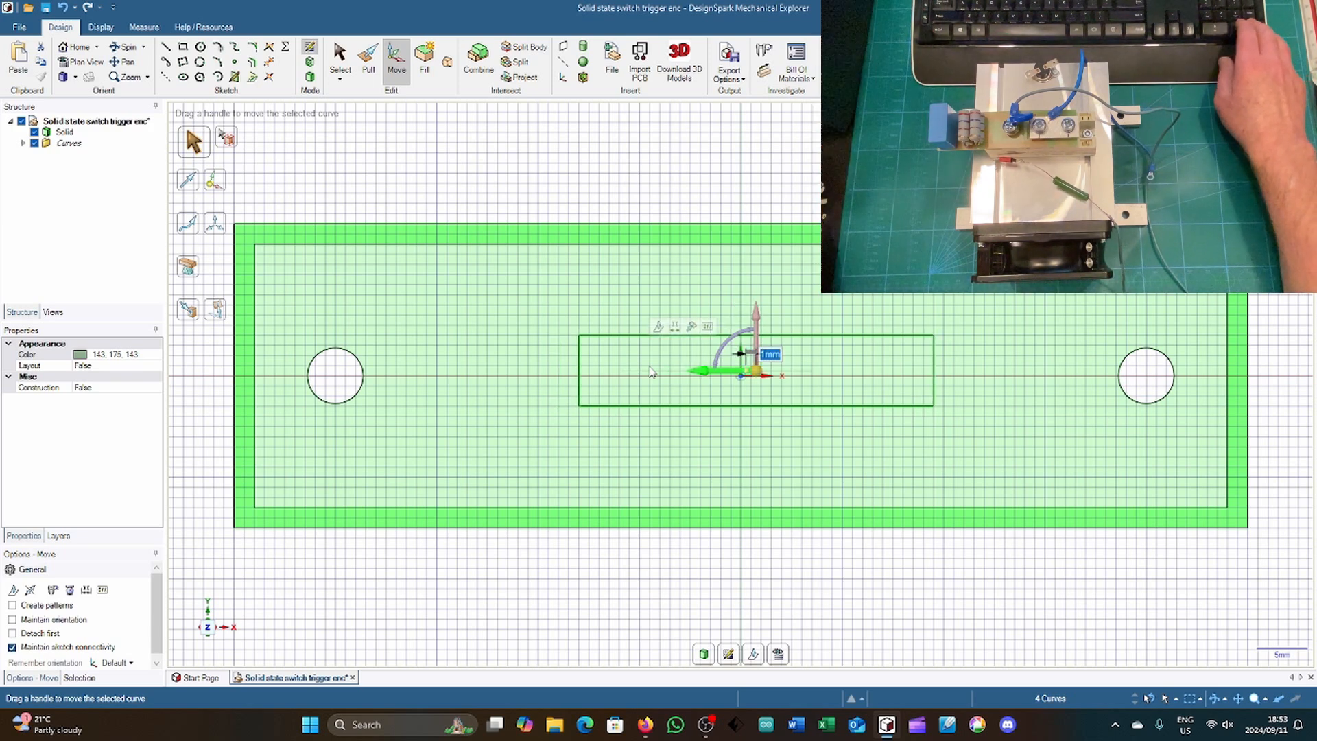
Step: Move the rectangle 0.5 mm in the negative Y direction to centre it vertically on the origin
left_click(755, 326)
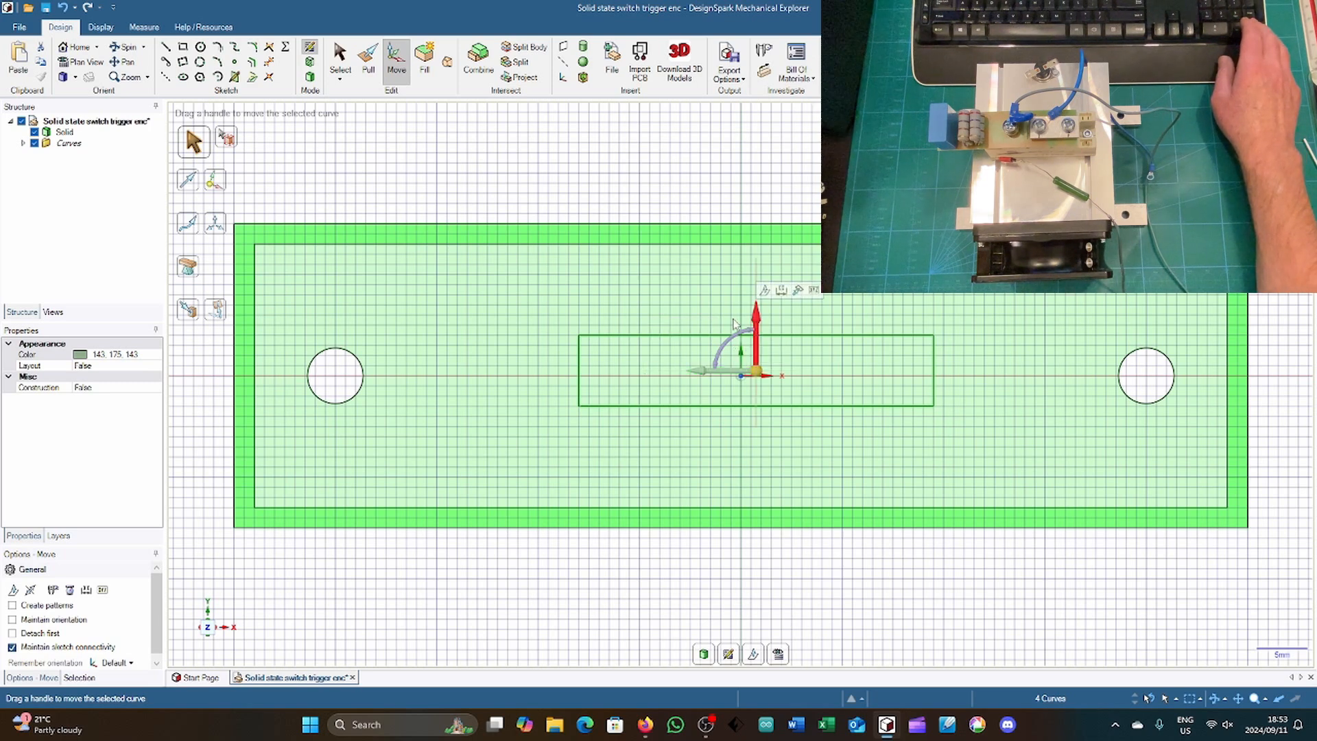
left_click_drag(703, 311, 703, 312)
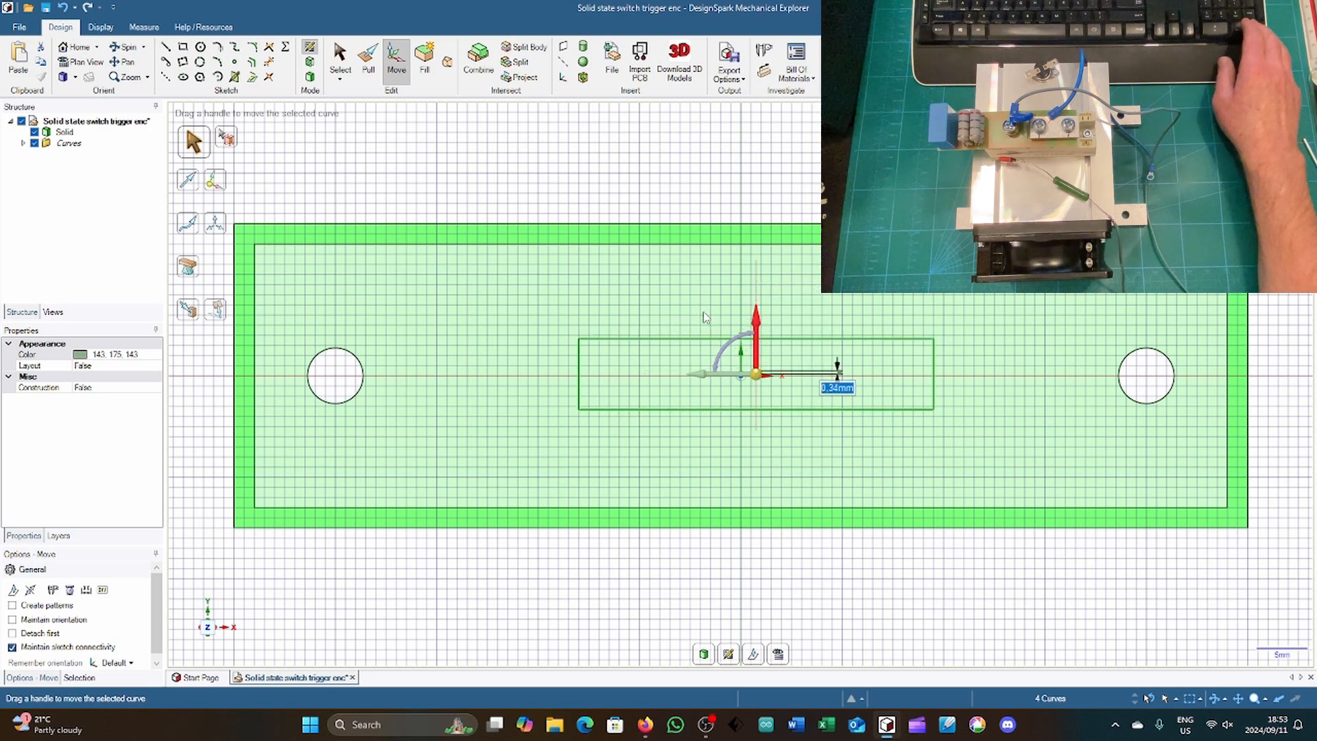
type("0.5")
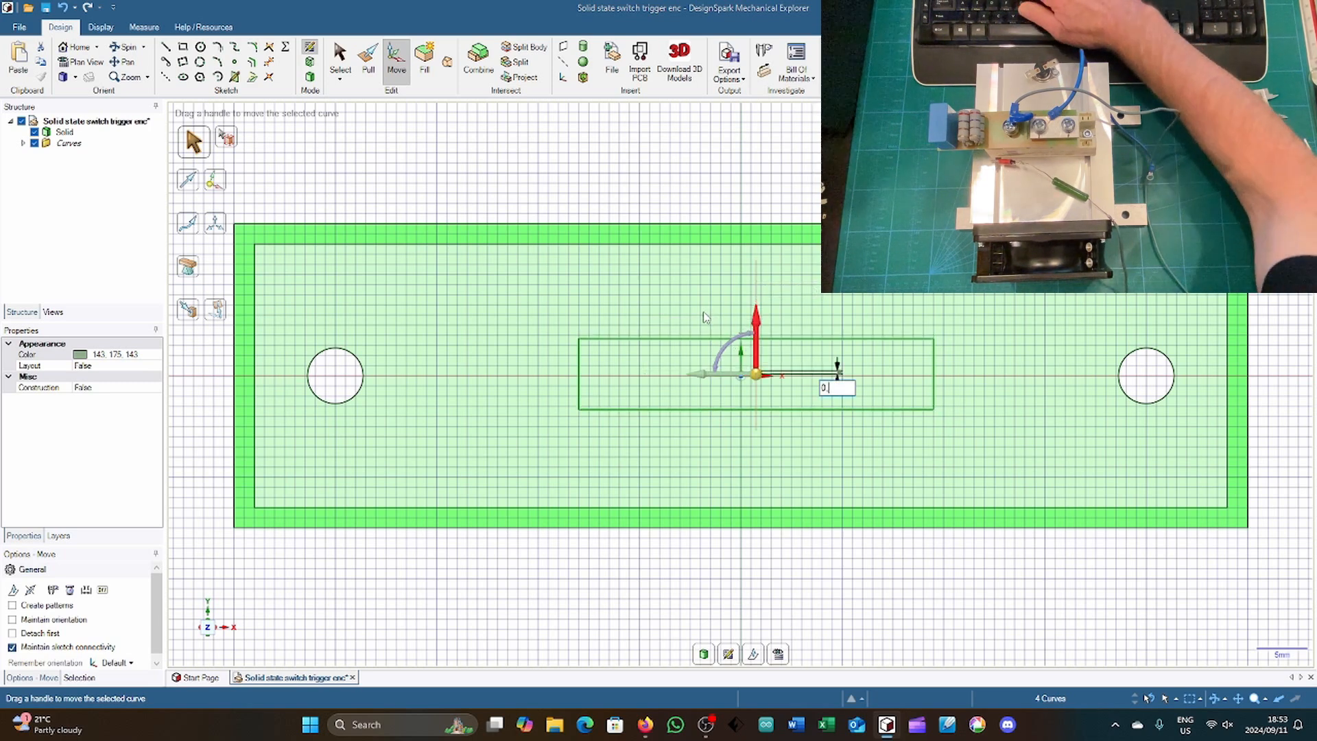
key("Return")
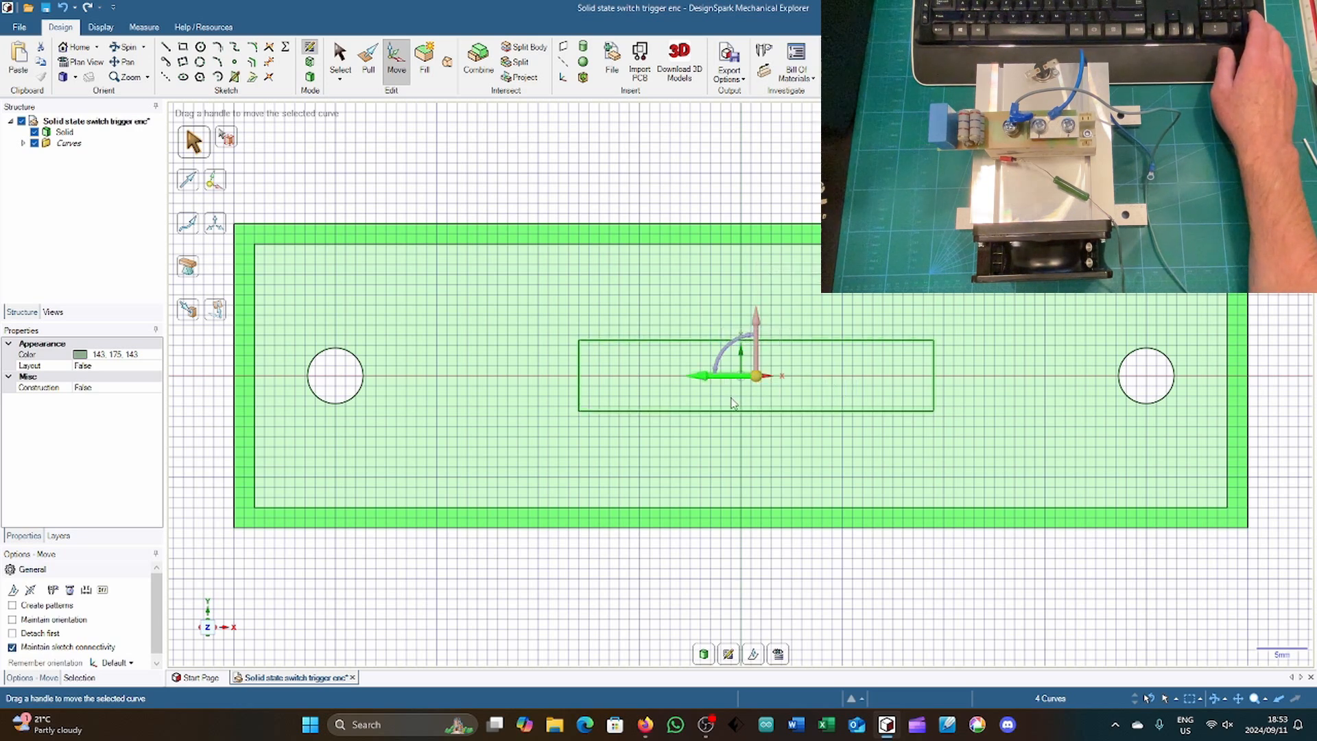
Step: Move the rectangle 1.5 mm in the negative X direction to centre it on the origin, and return to 3D mode
left_click_drag(722, 379, 726, 403)
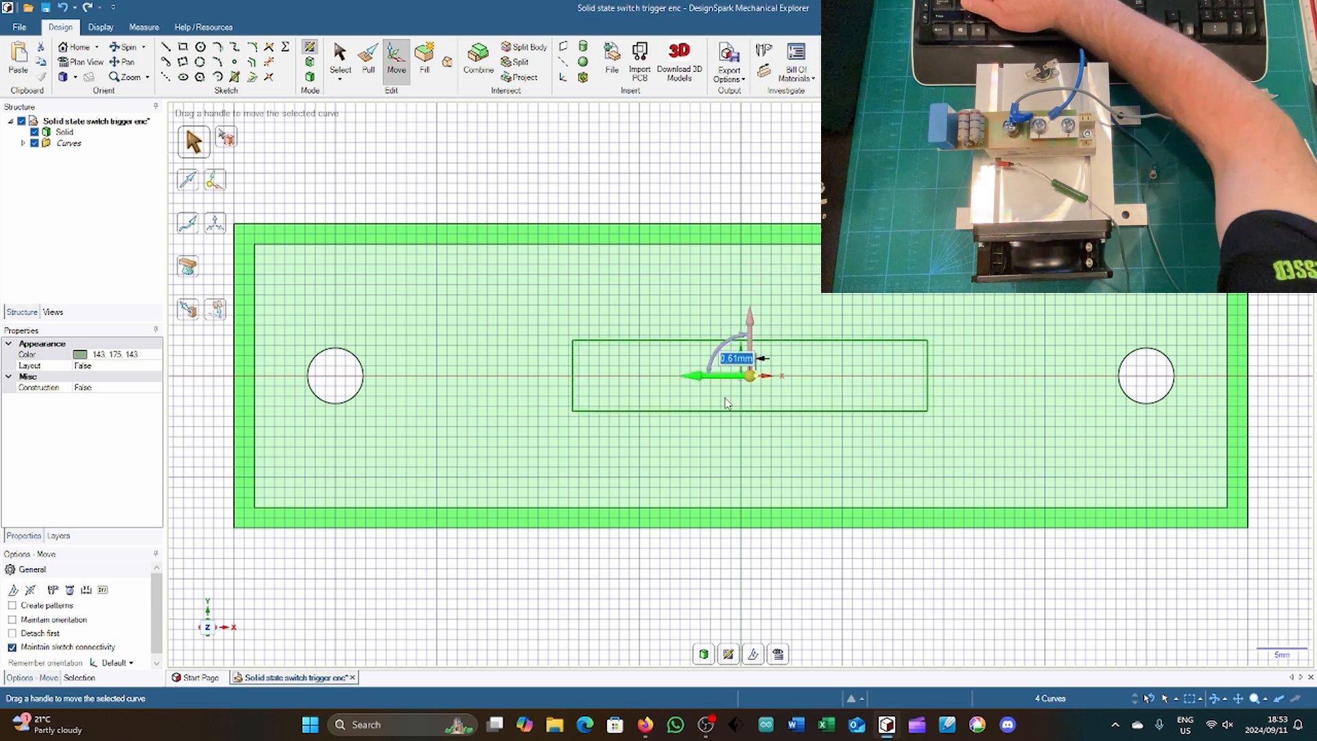
type("1")
type(".5")
key("Return")
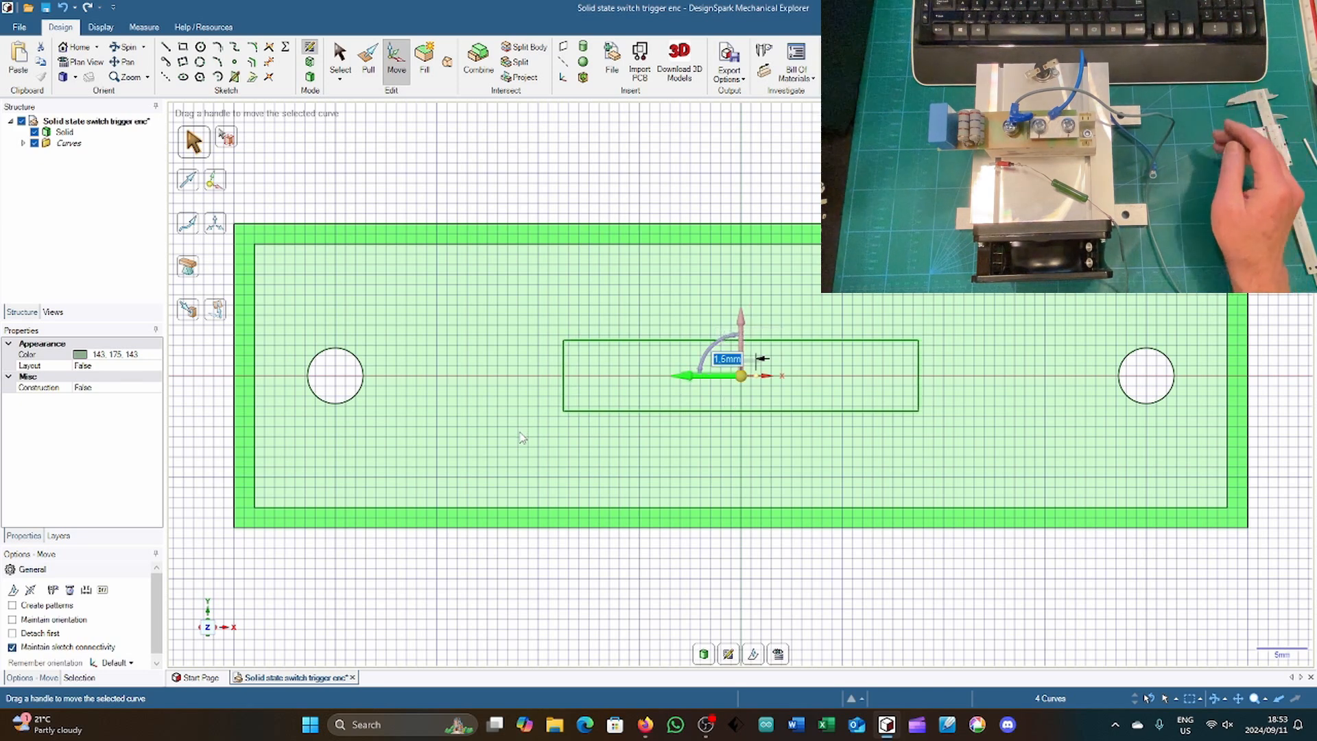
key("Escape")
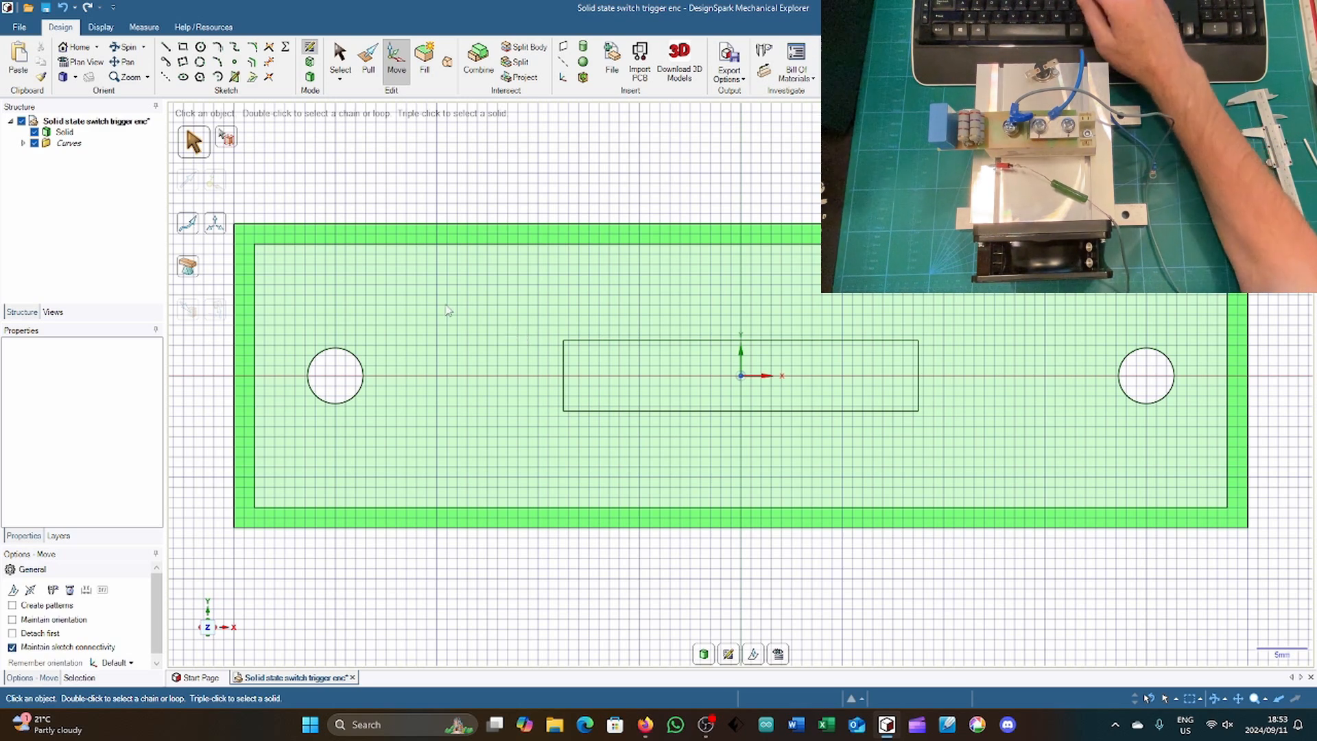
left_click(309, 78)
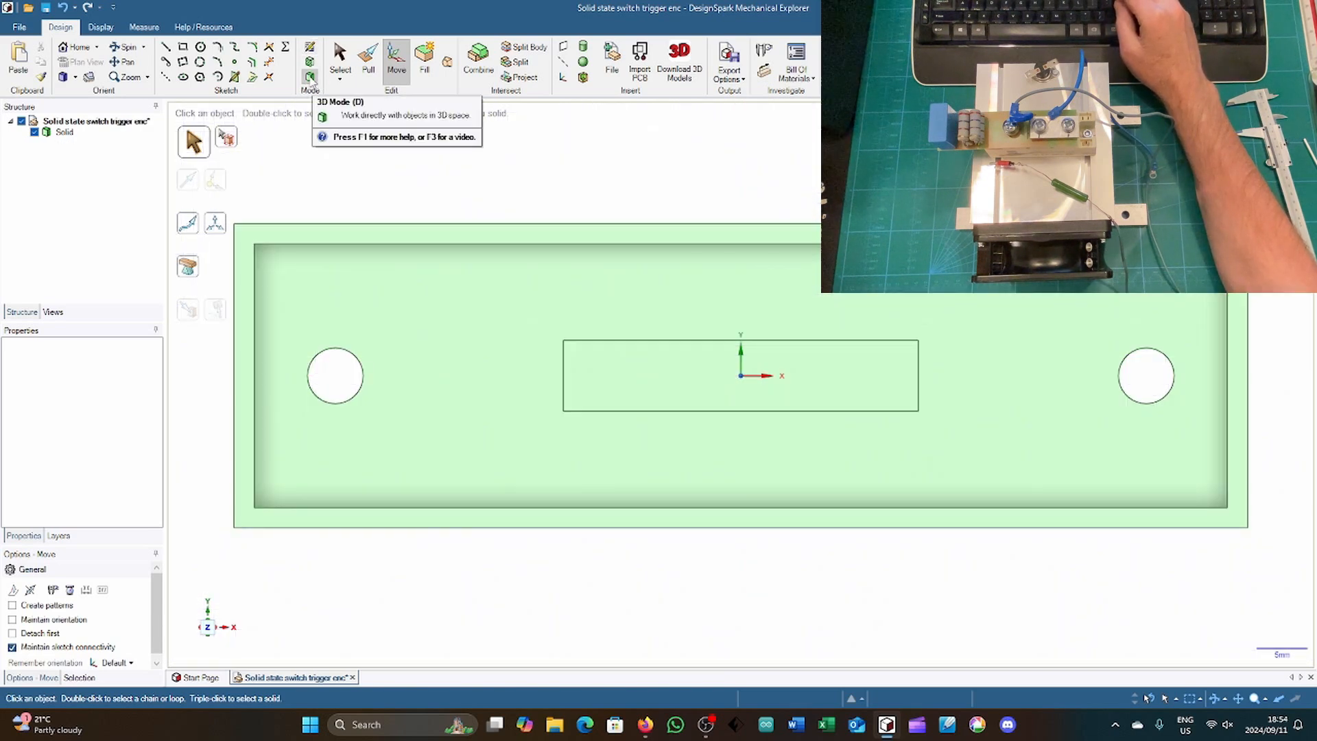
Step: On the floor face, sketch a 38 x 10 mm rectangle around the small one, offset 1.5 mm outward
left_click(409, 276)
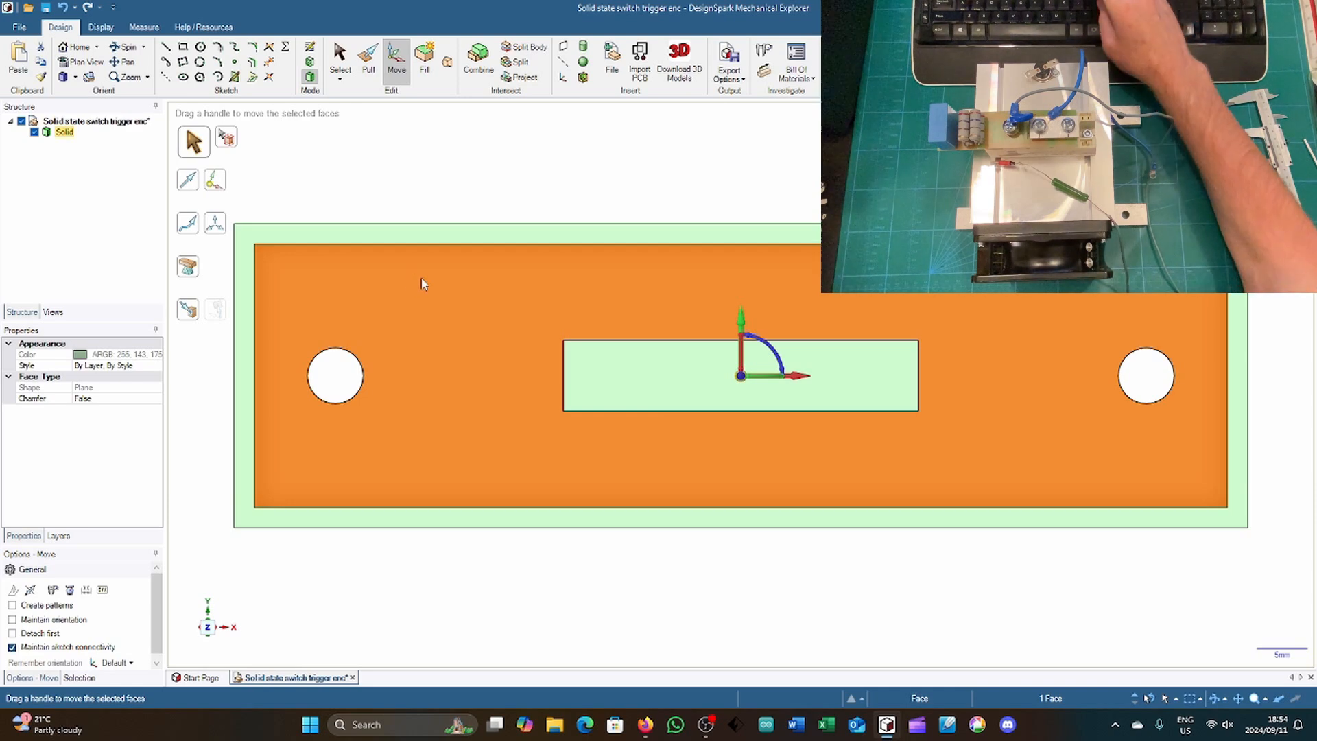
key("k")
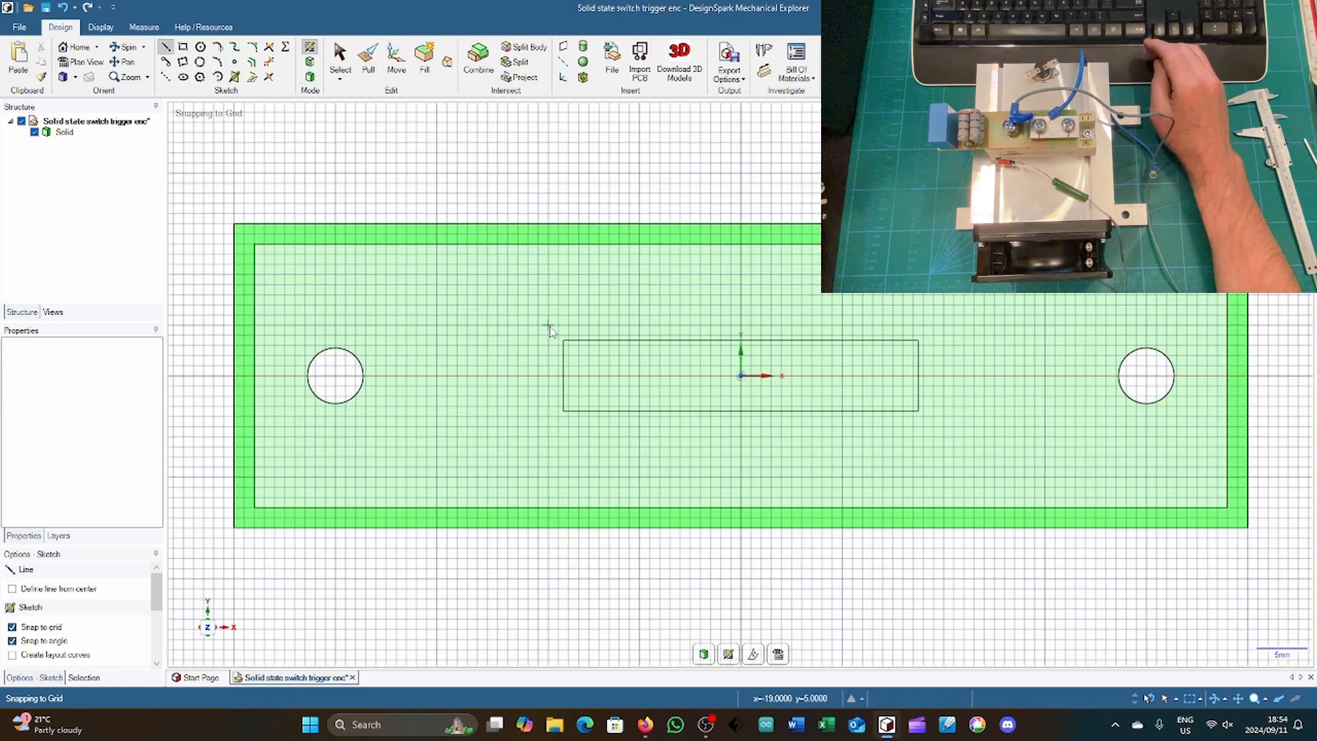
left_click(549, 325)
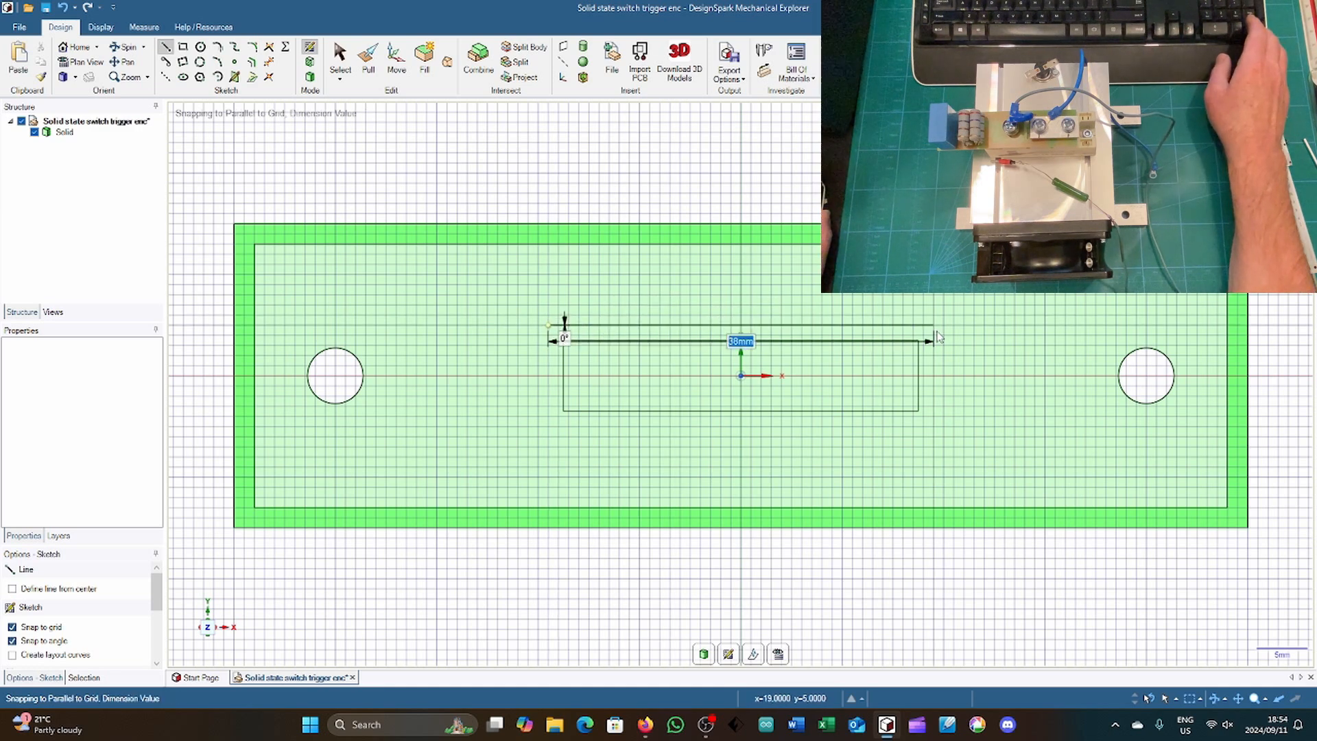
left_click(936, 328)
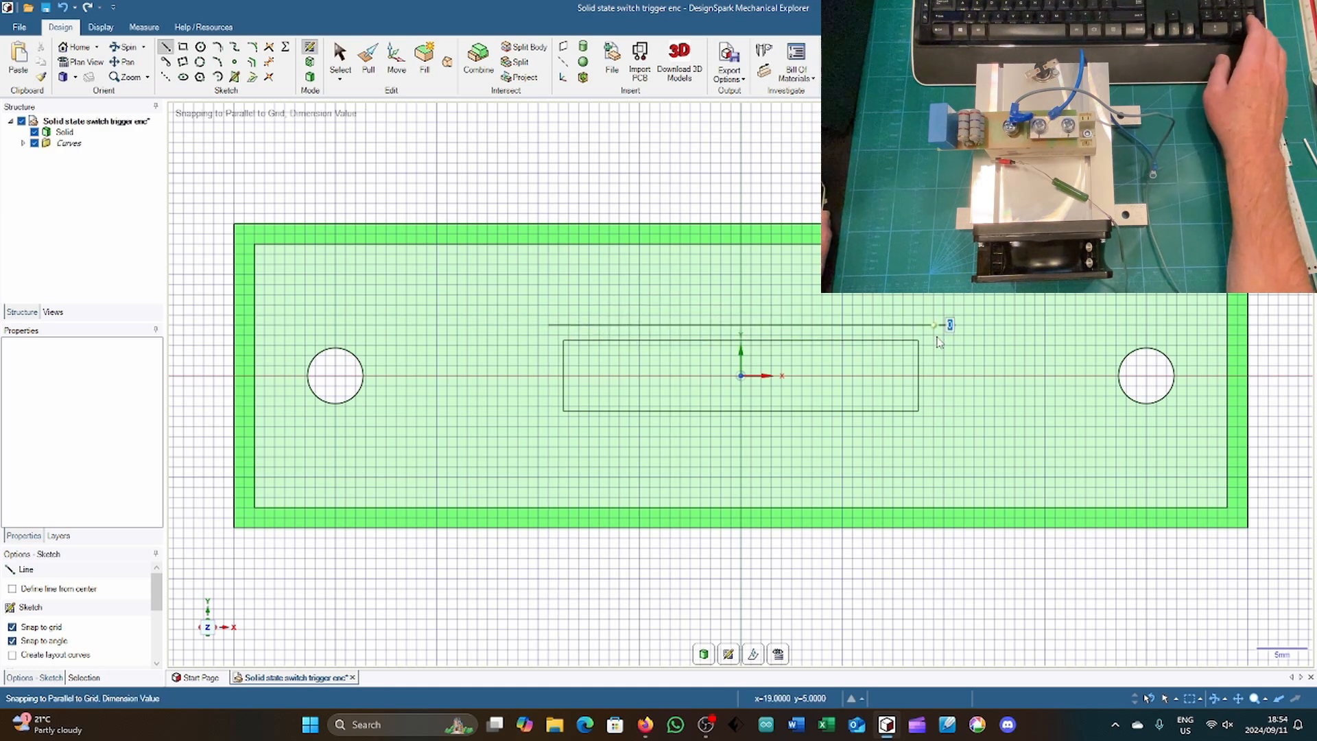
left_click(937, 430)
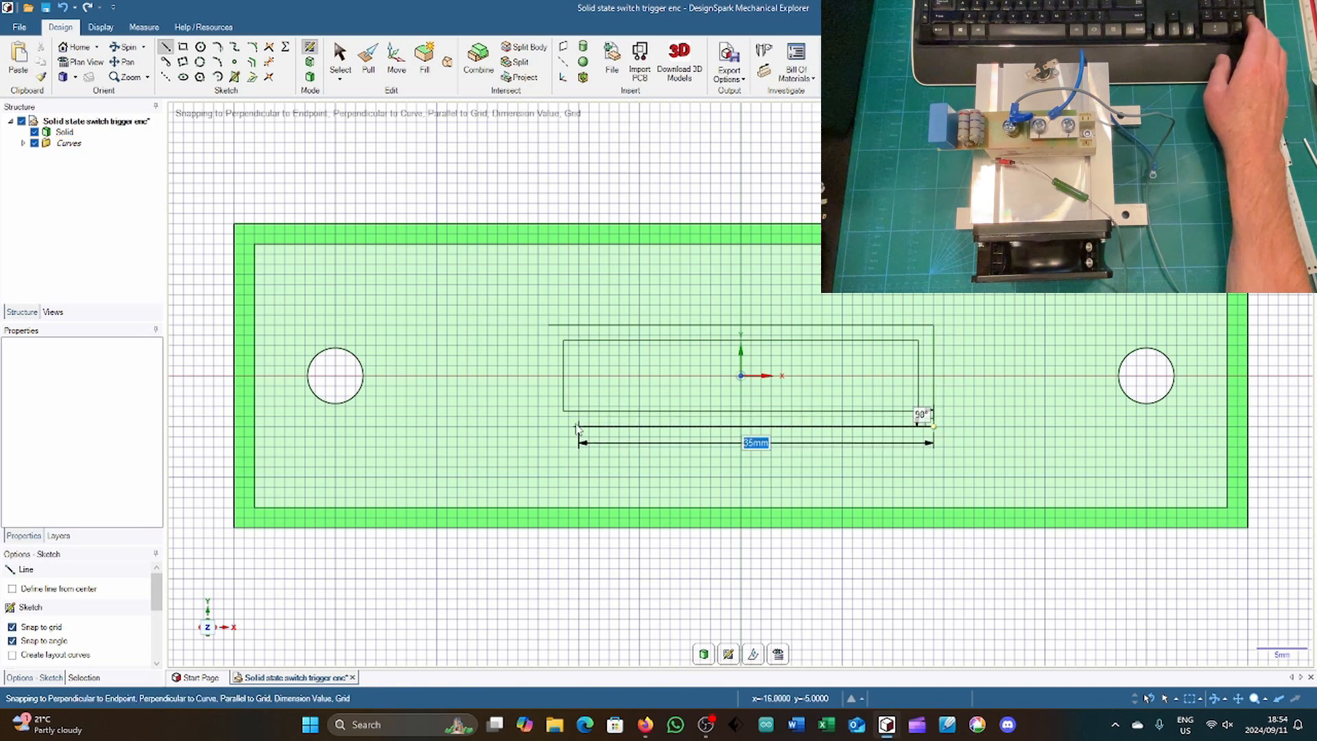
left_click(548, 427)
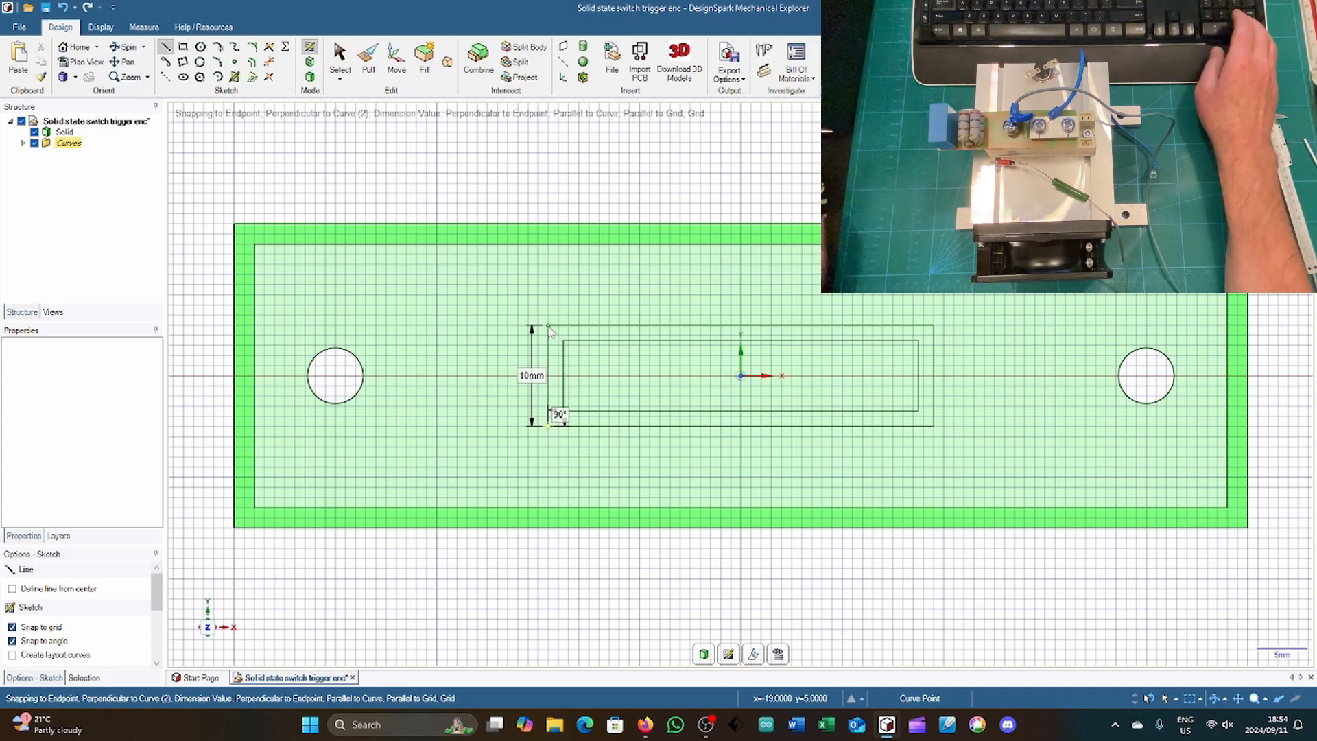
Step: Pull the frame-shaped face between the two centred rectangles up 7 mm to form a raised wall
key("h")
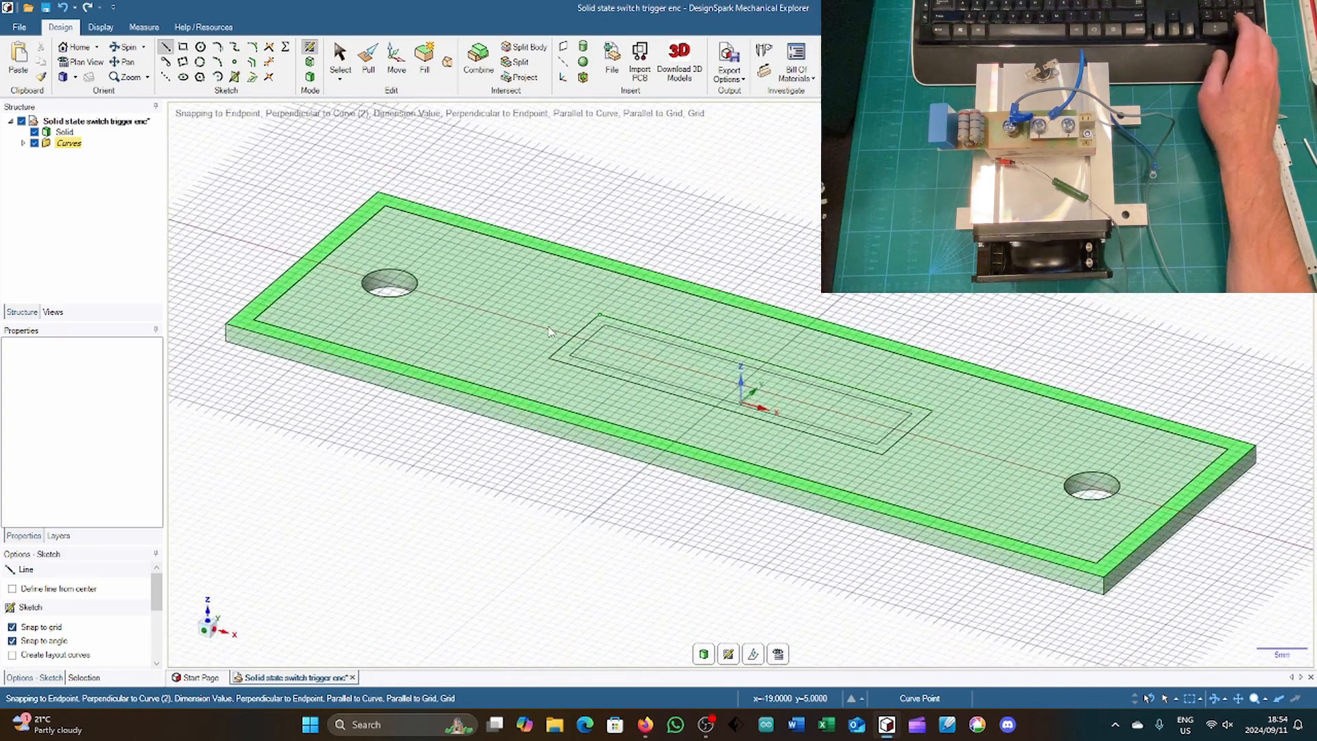
key("p")
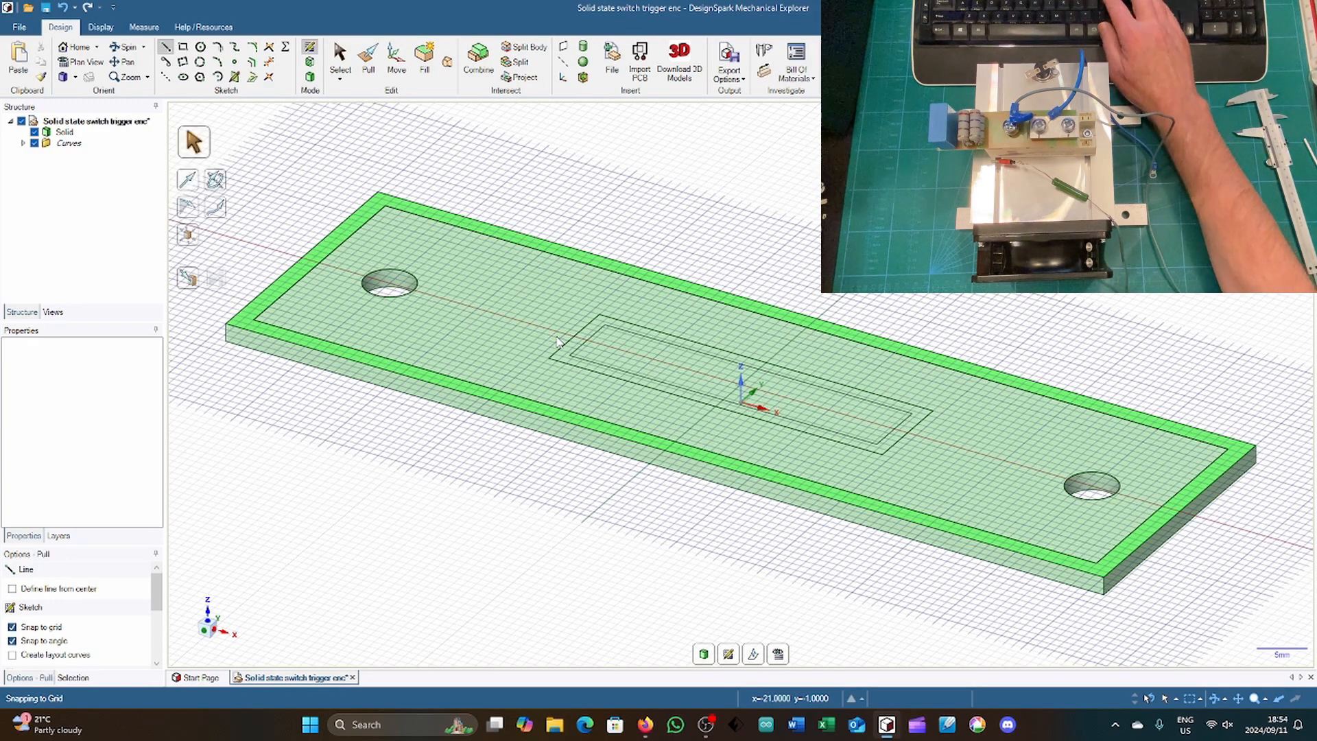
left_click(563, 343)
left_click(570, 346)
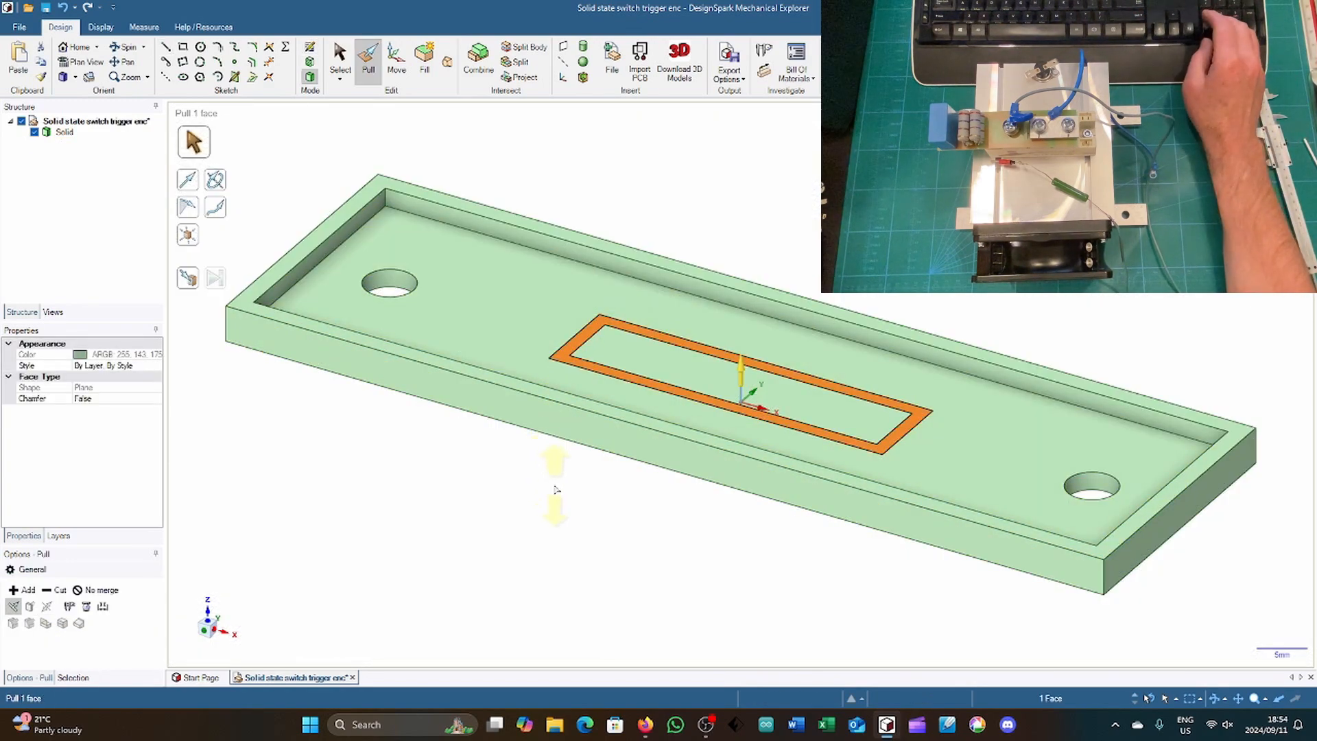
left_click_drag(563, 493, 565, 488)
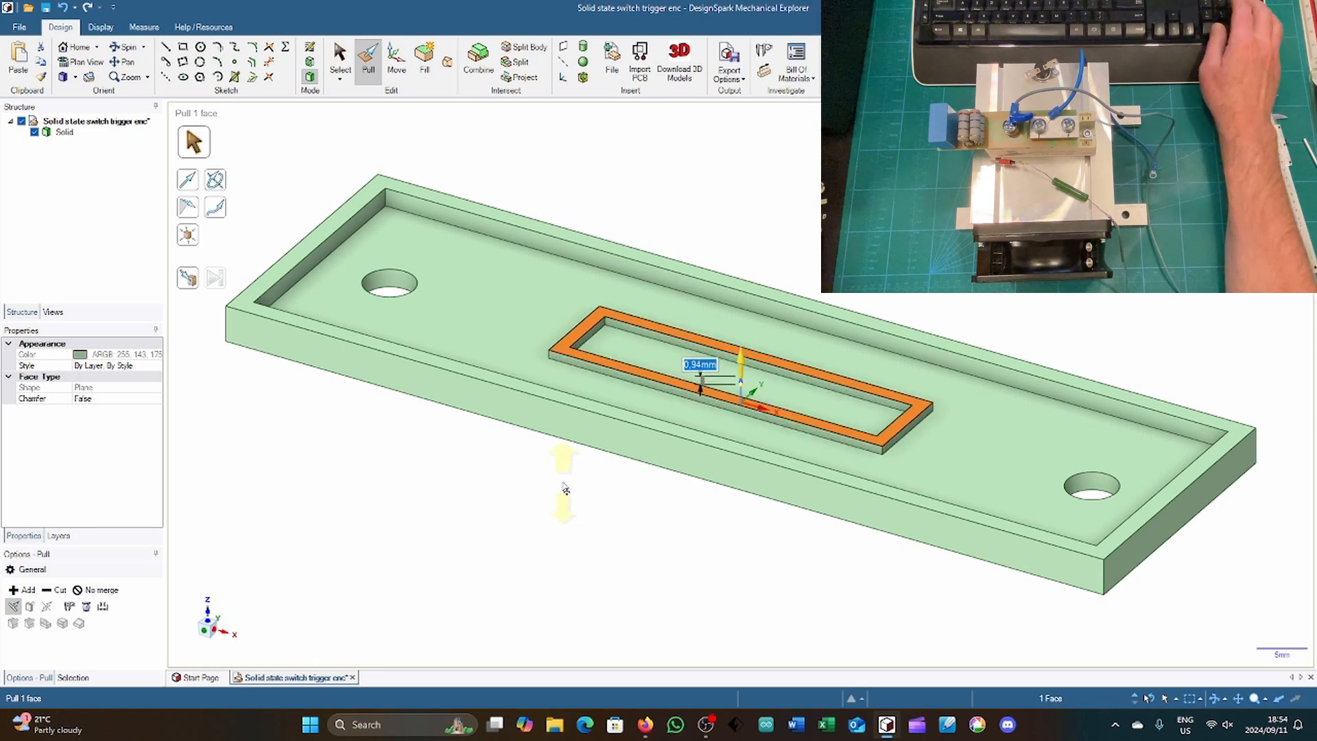
type("7")
key("Return")
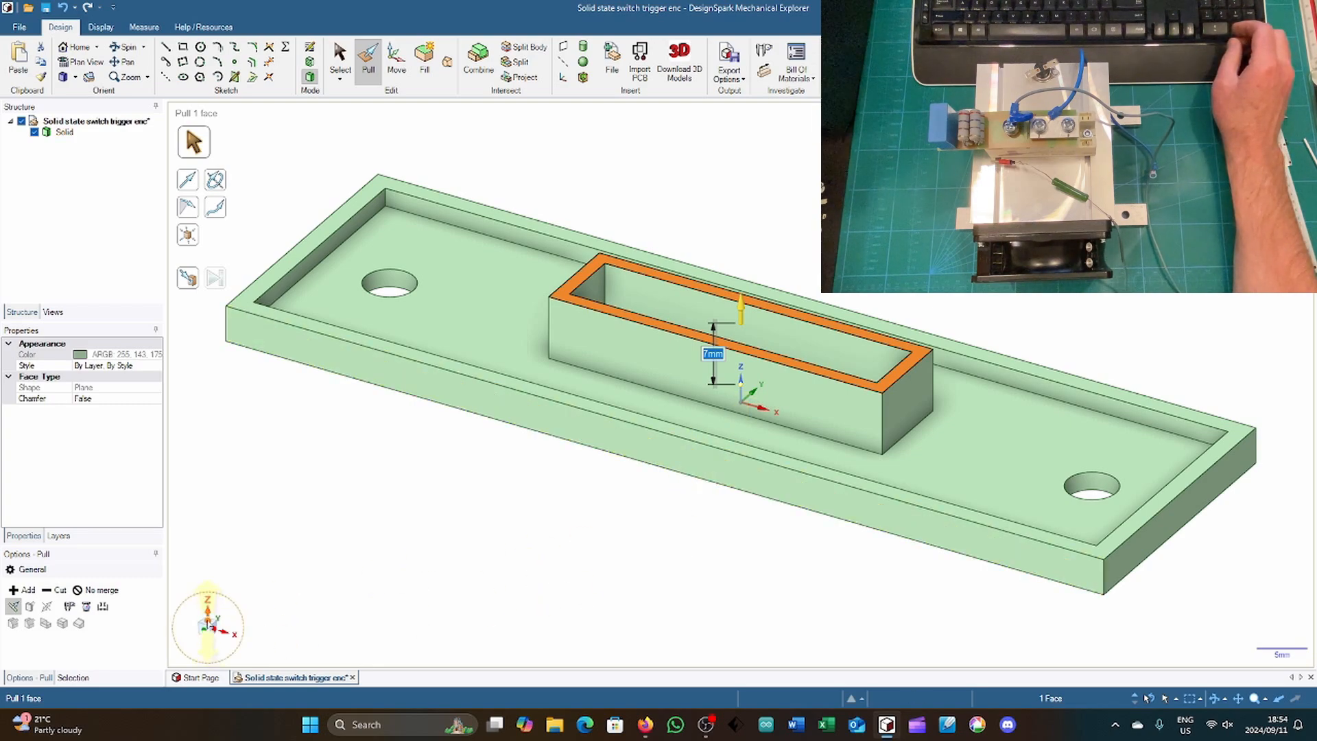
Step: On the raised frame's top face, sketch a 2 mm wide notch outline across each short wall, centred on the X axis
left_click(208, 620)
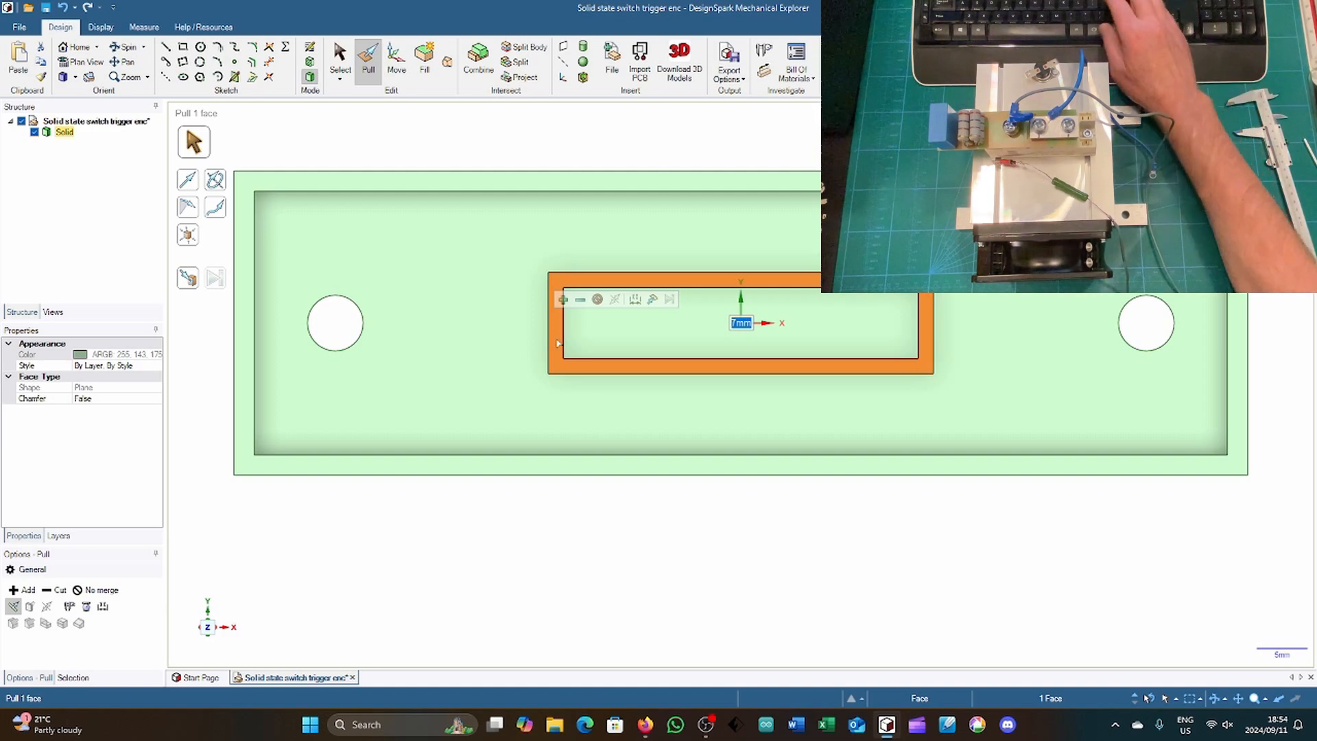
key("l")
left_click(549, 334)
left_click(563, 333)
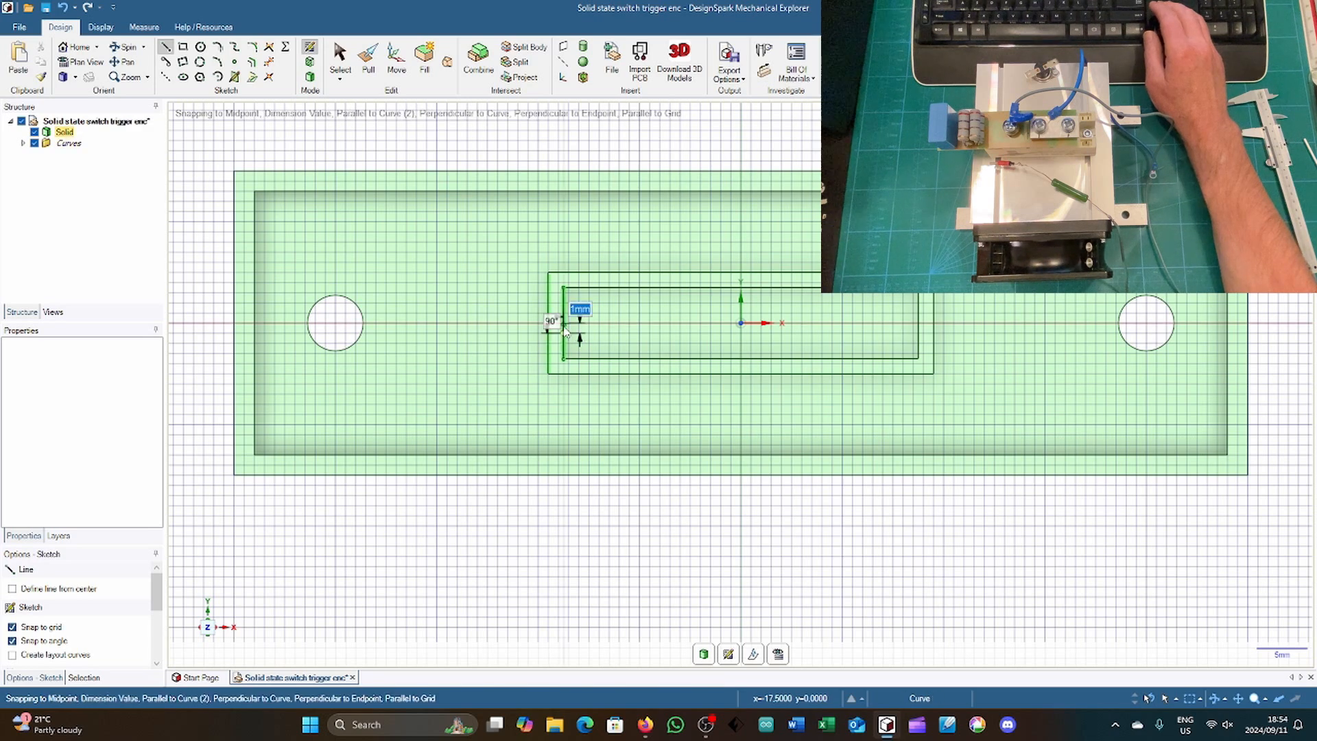
left_click(563, 313)
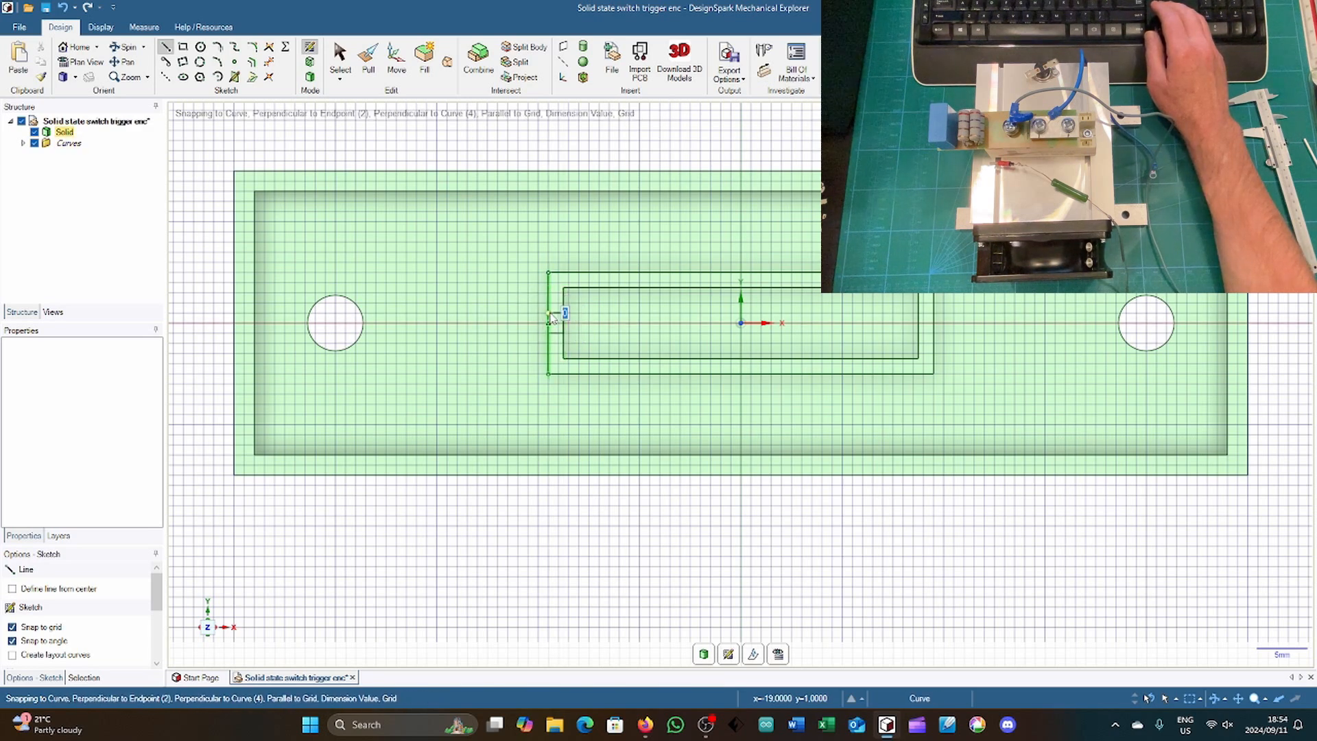
left_click(548, 314)
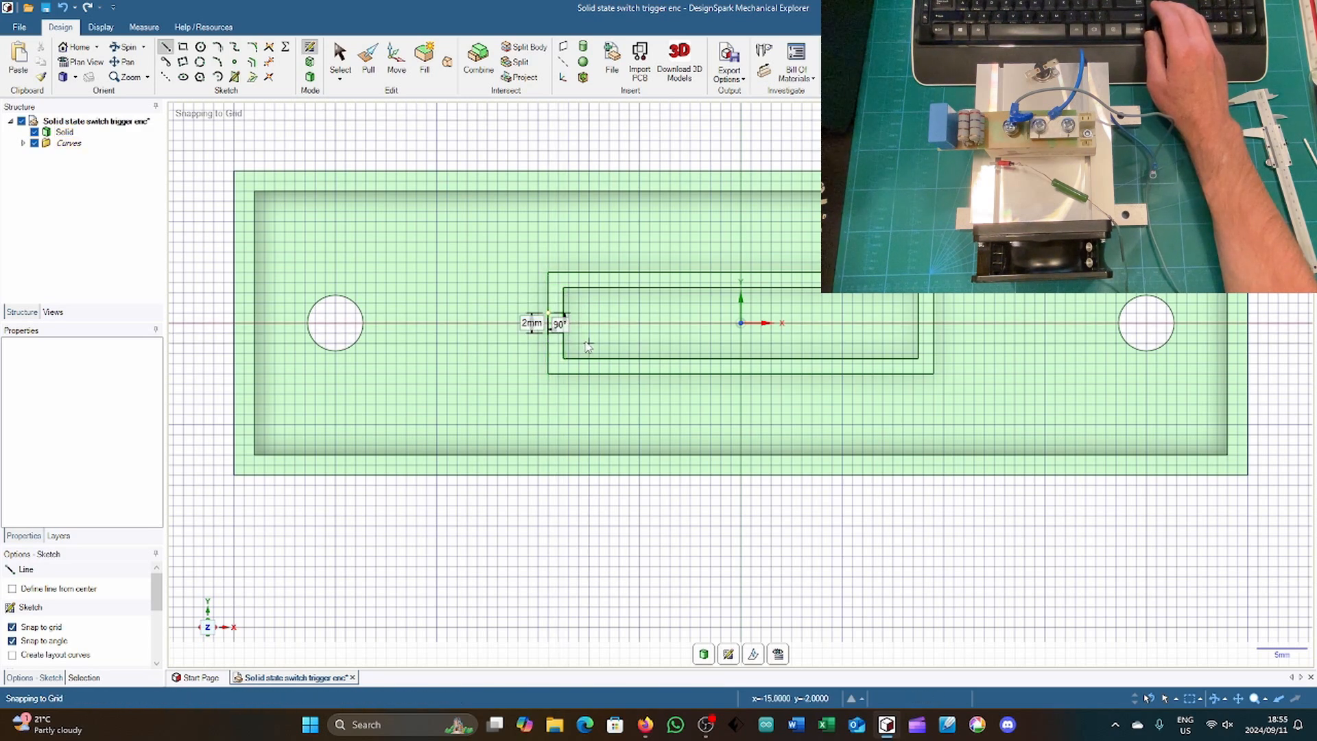
left_click(919, 333)
left_click(933, 334)
left_click(933, 313)
left_click(918, 313)
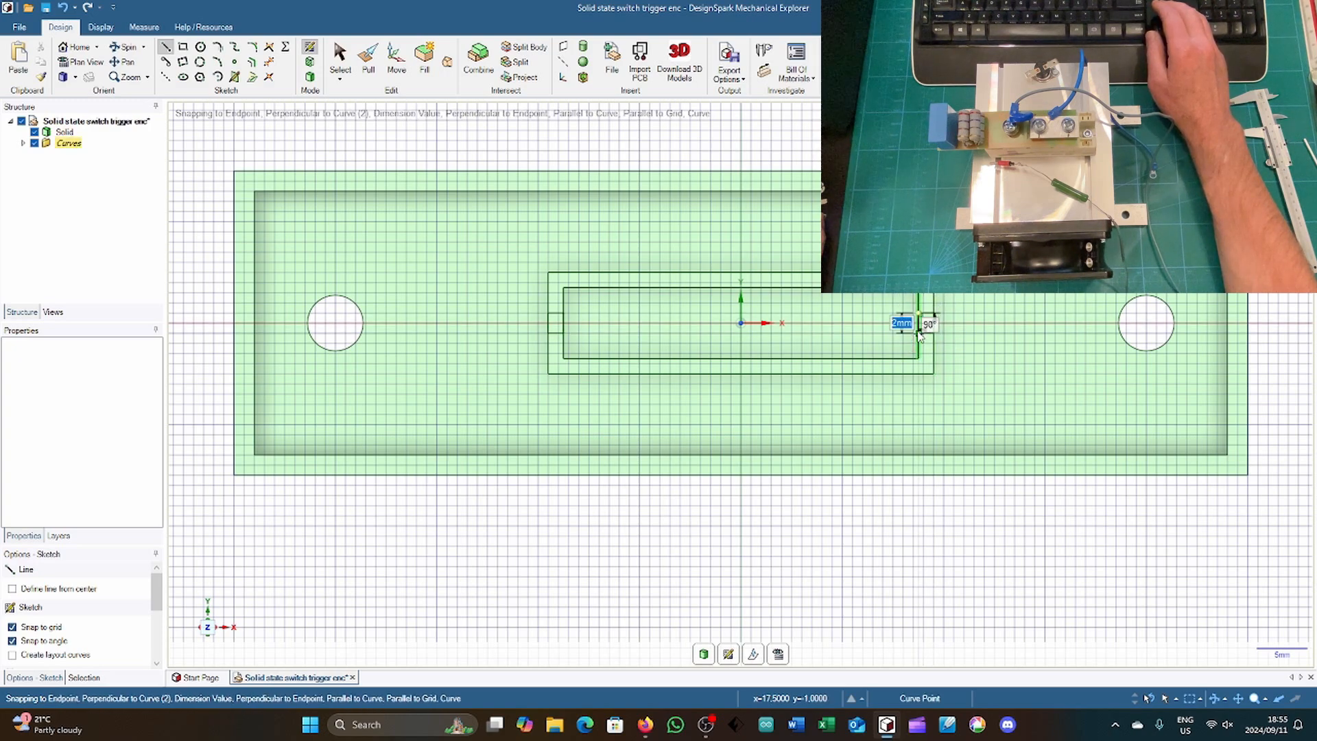
Step: Pull both small notch faces on the frame's short walls down 4 mm to cut wire slots
key("h")
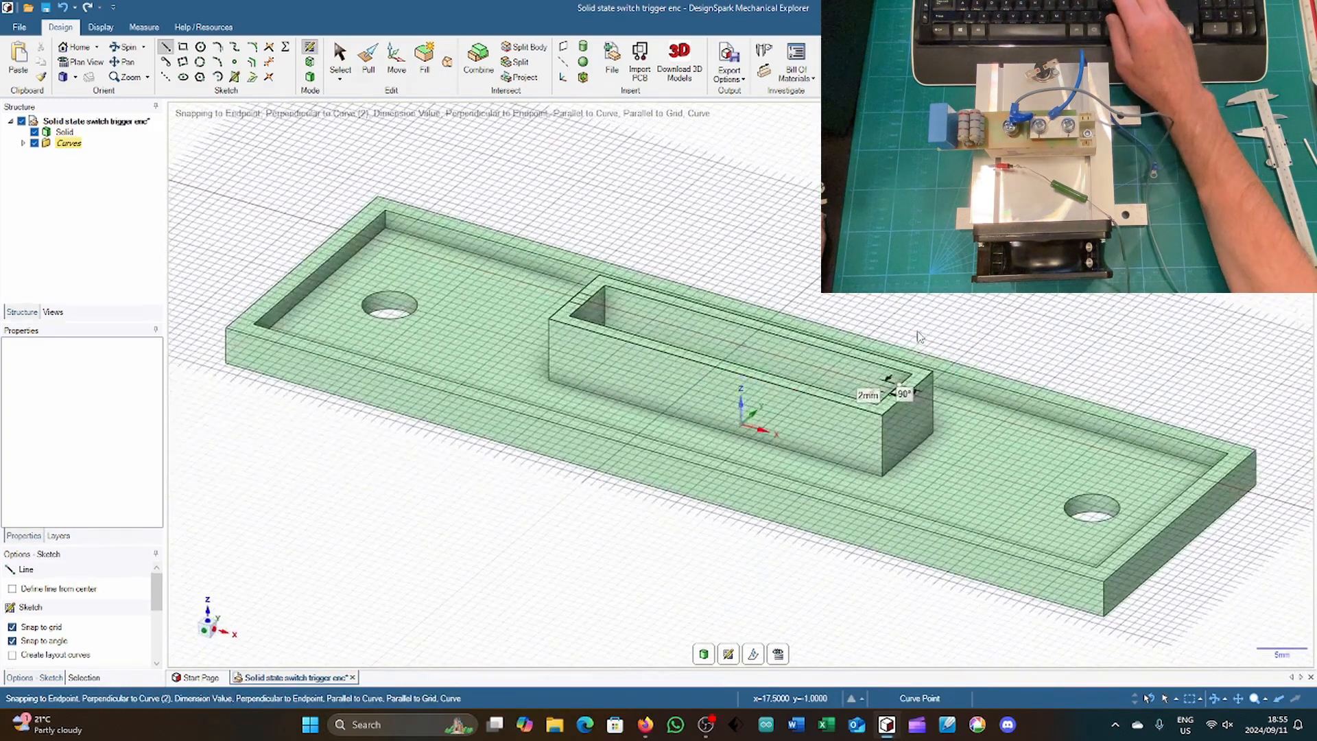
key("p")
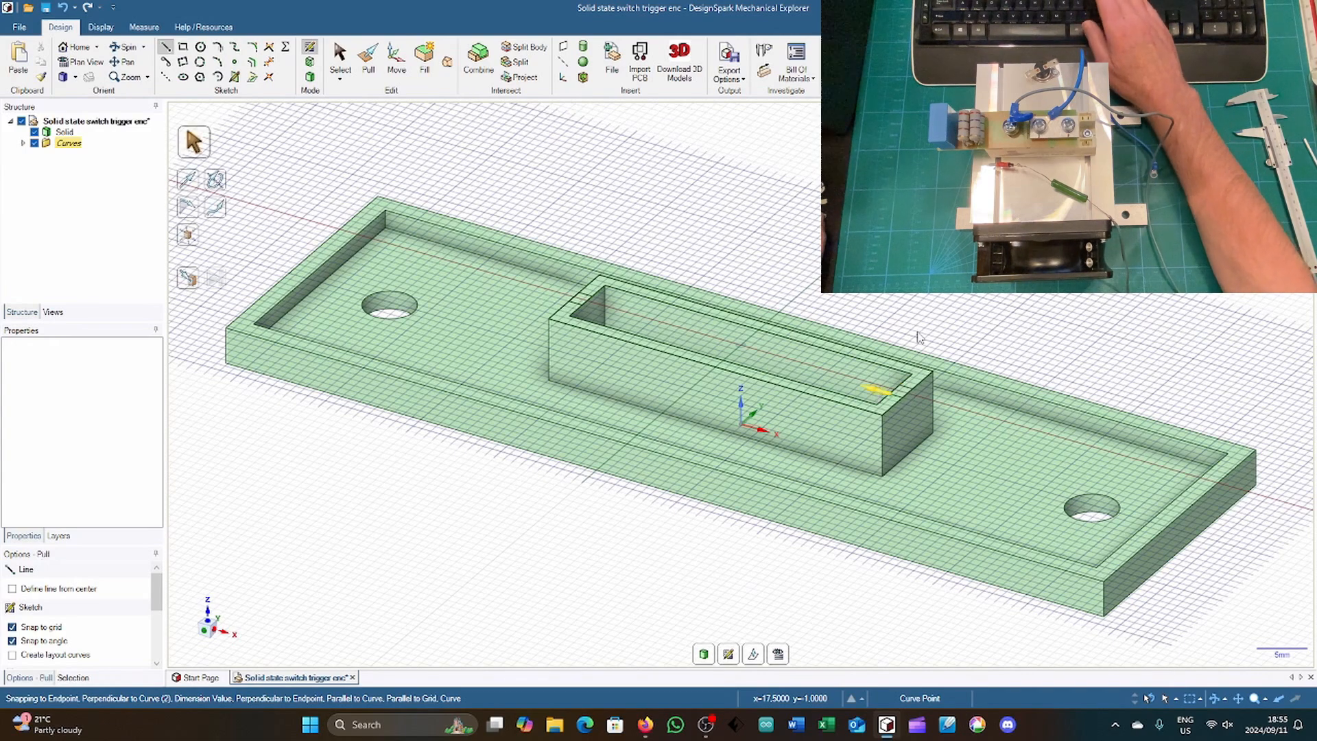
left_click(900, 390)
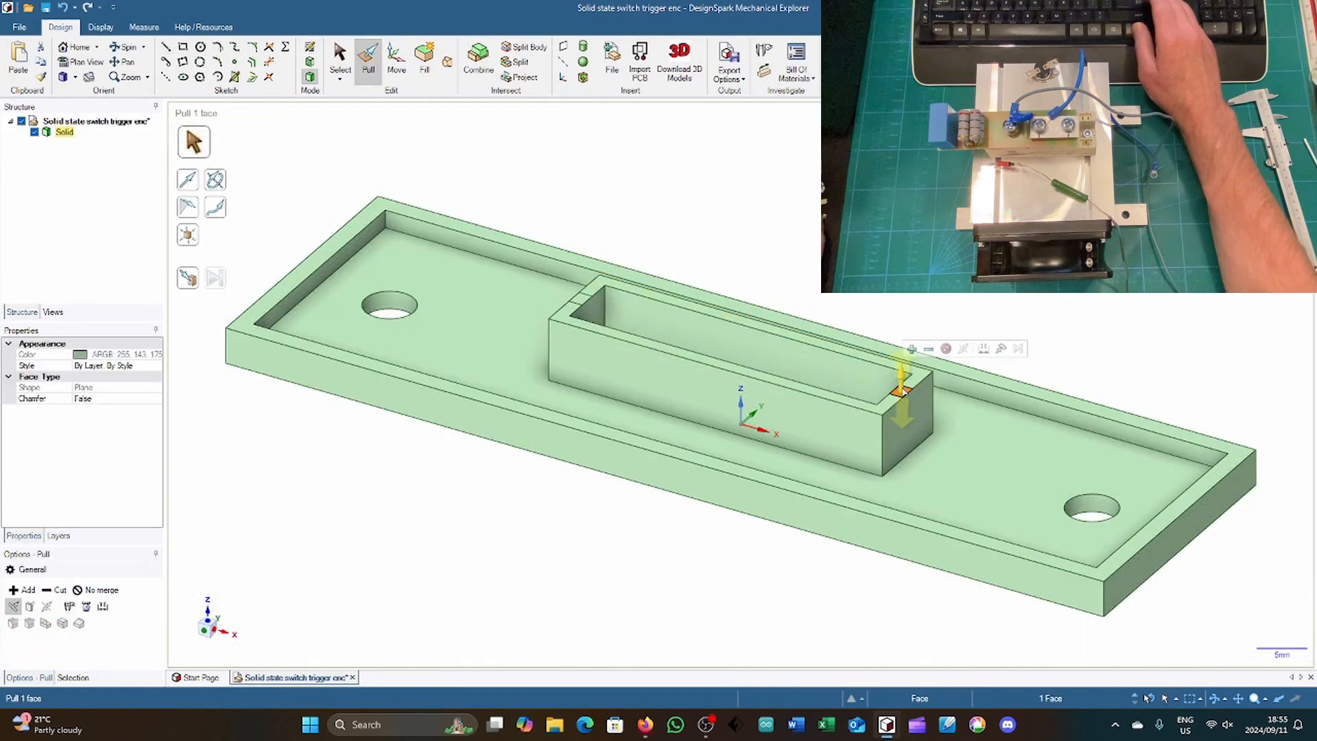
left_click_drag(901, 390, 582, 302, "ctrl")
left_click(580, 298, "ctrl")
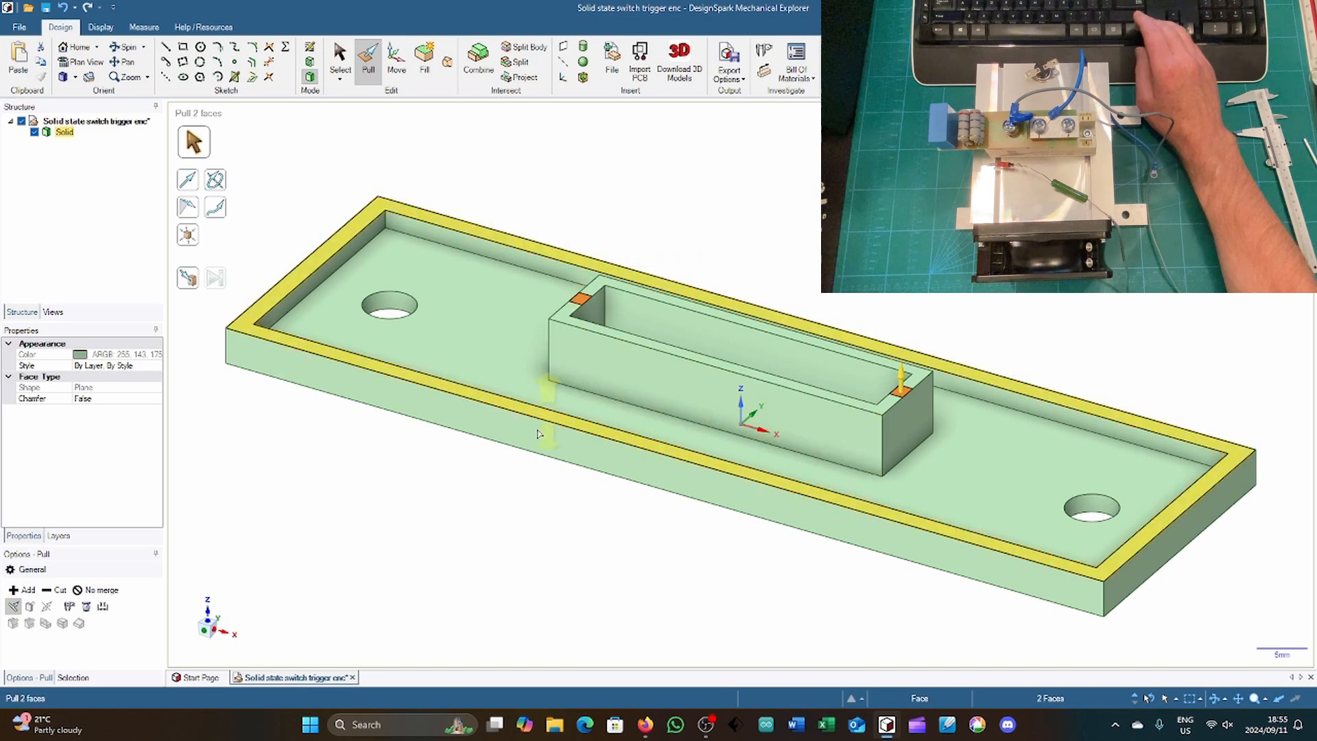
left_click_drag(497, 504, 498, 518)
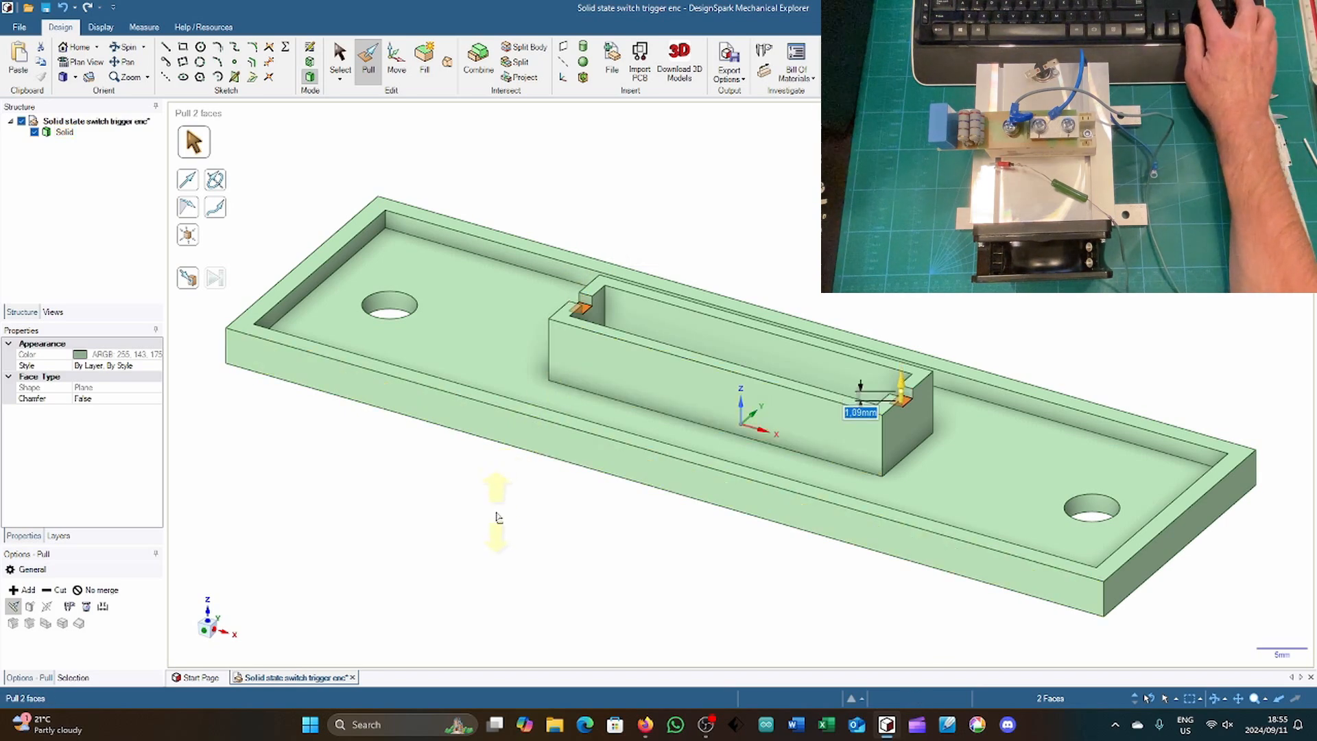
key("Return")
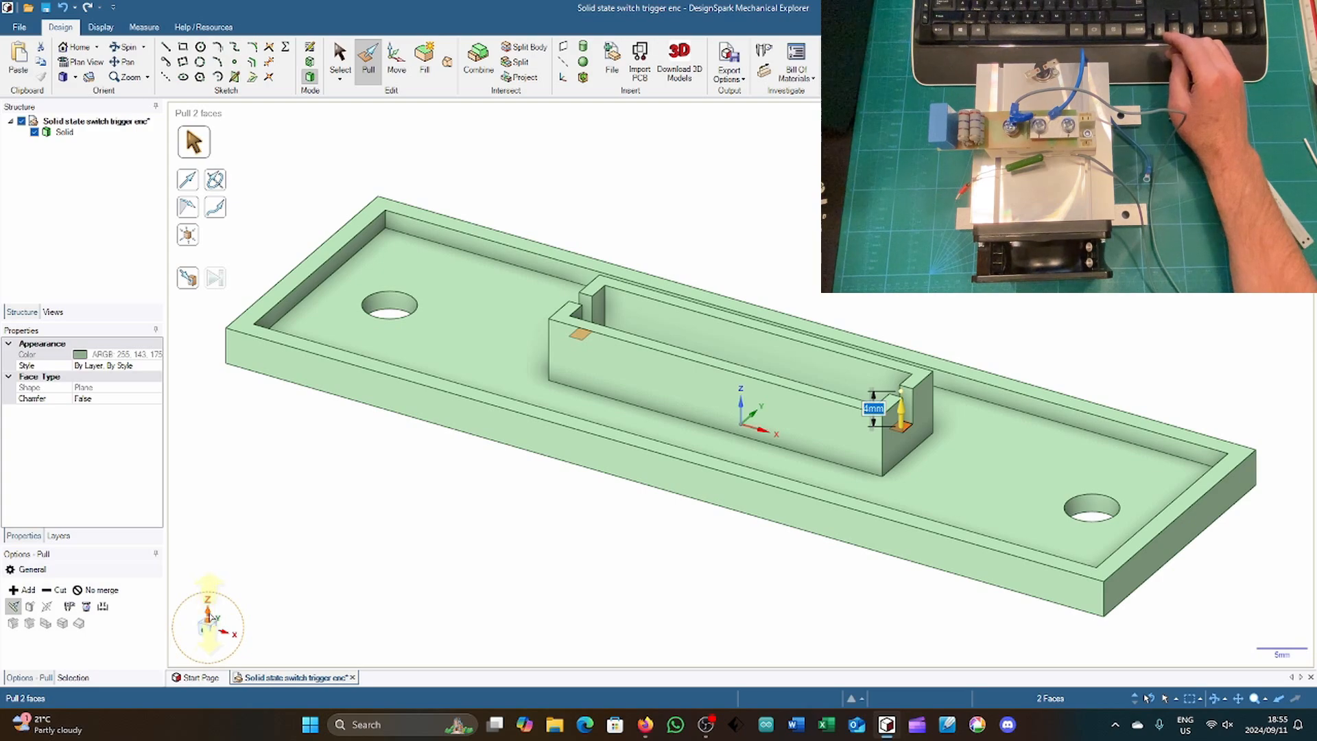
Step: On the rim's top face, sketch two 3 mm wide notch outlines across the positive-Y long wall, each spanning 27 to 30 mm from the Y axis
left_click(209, 614)
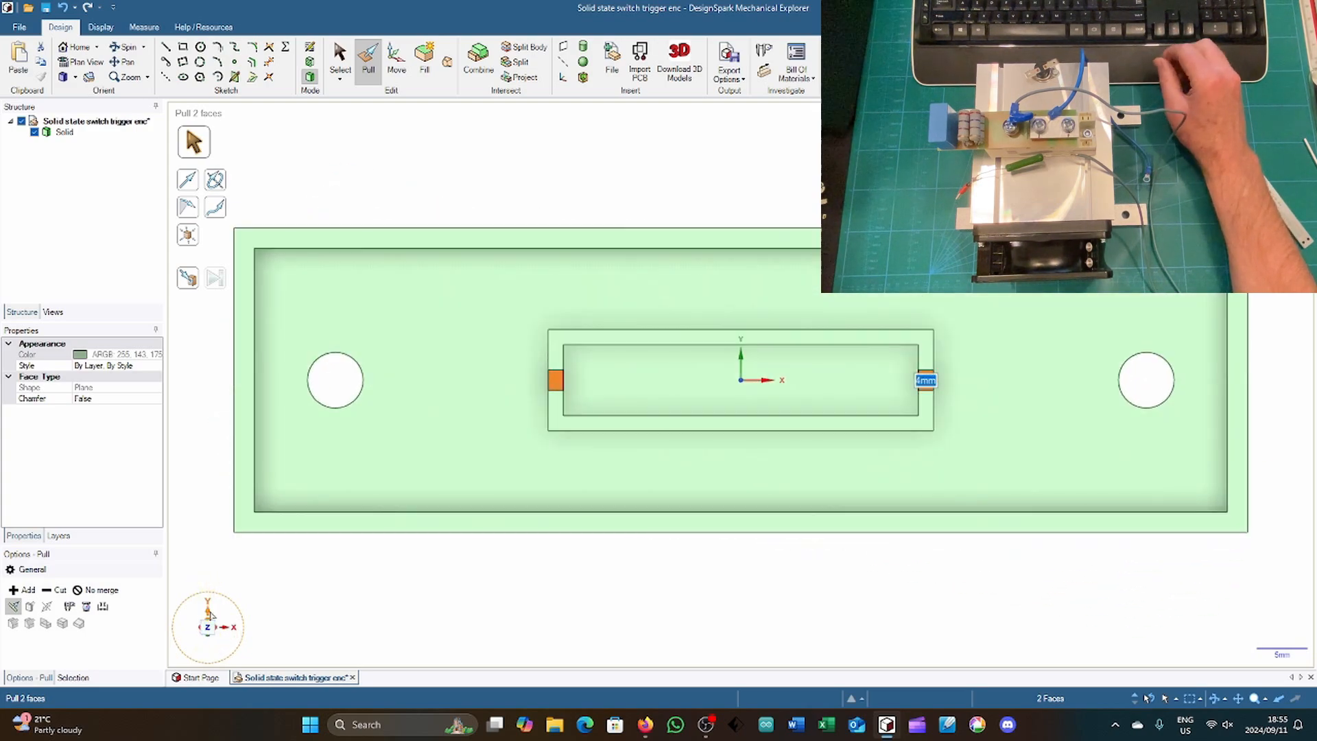
left_click(484, 244)
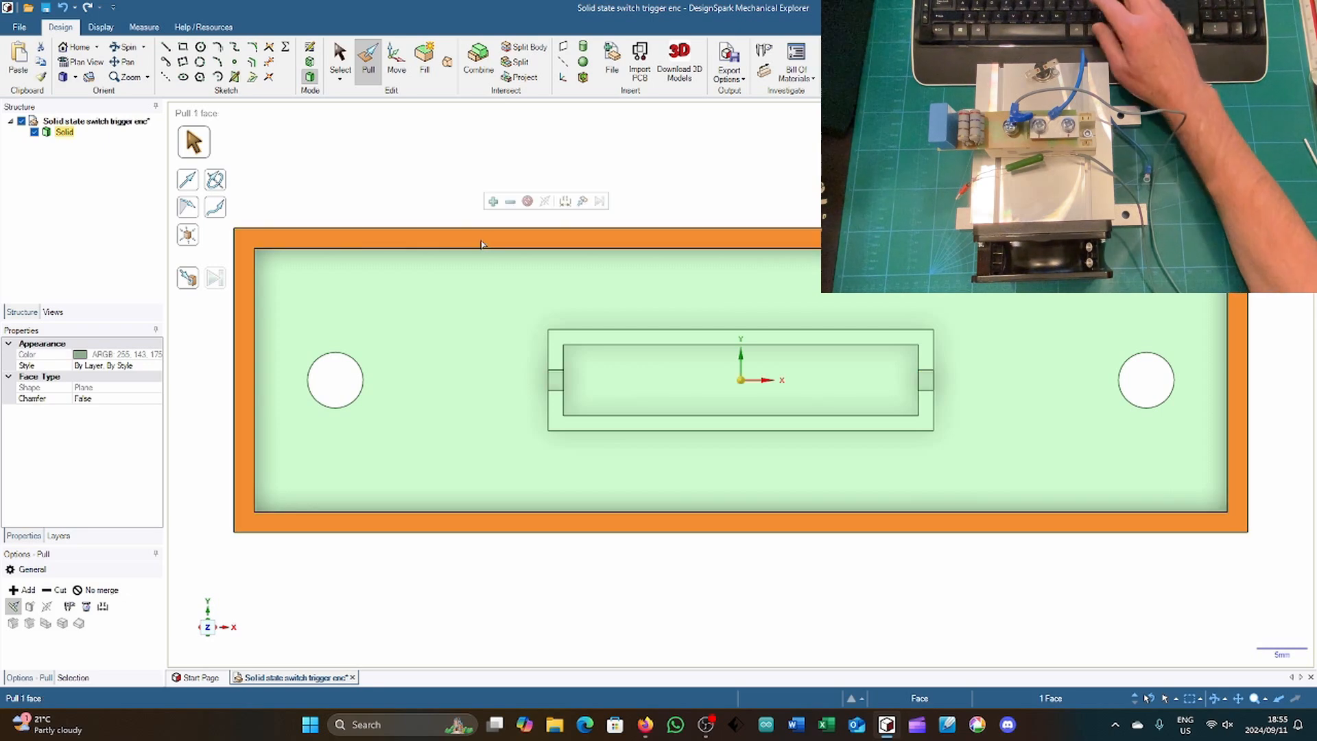
key("l")
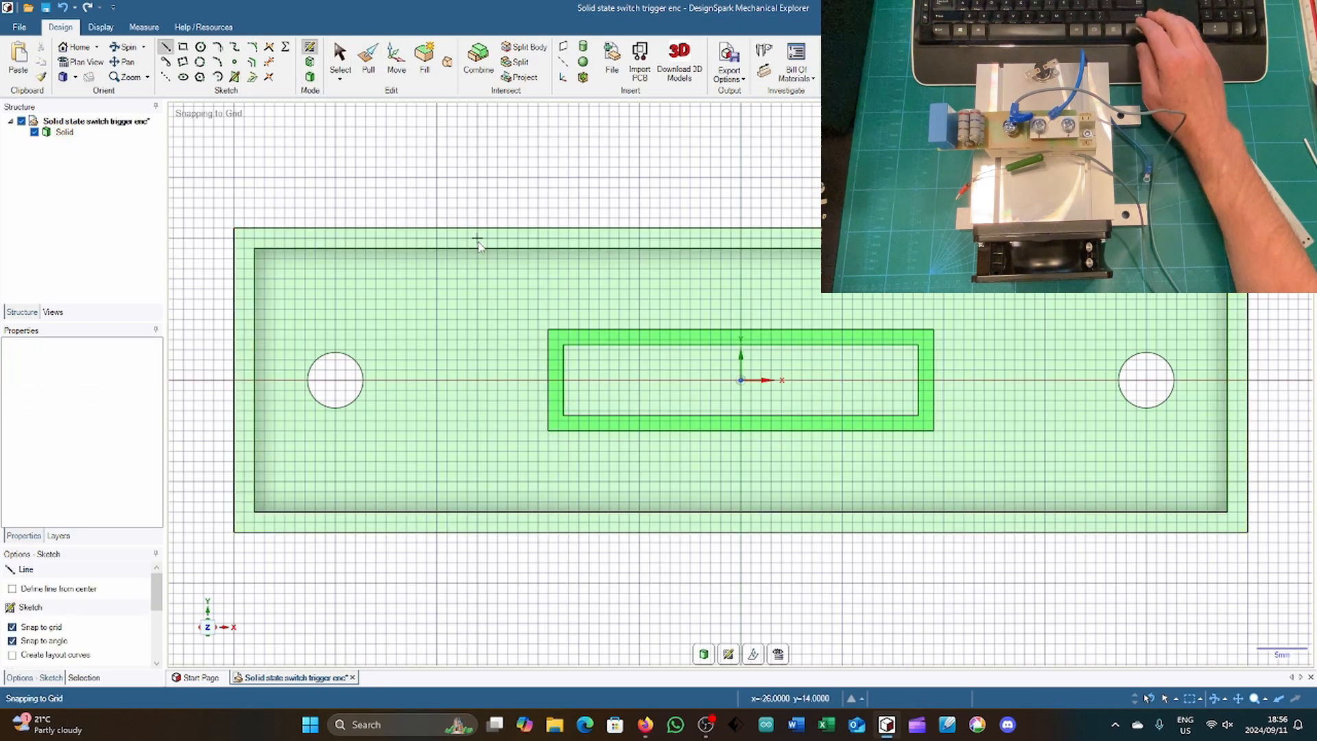
left_click(436, 228)
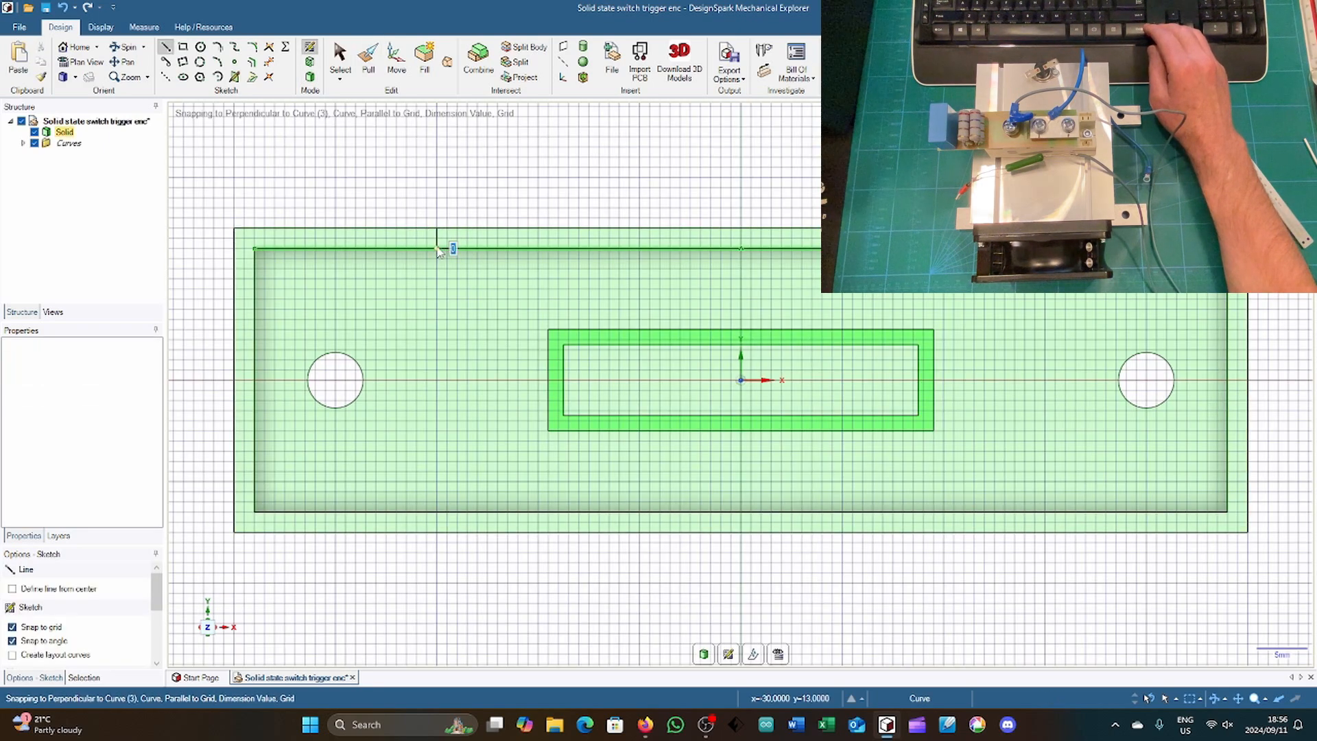
left_click(439, 248)
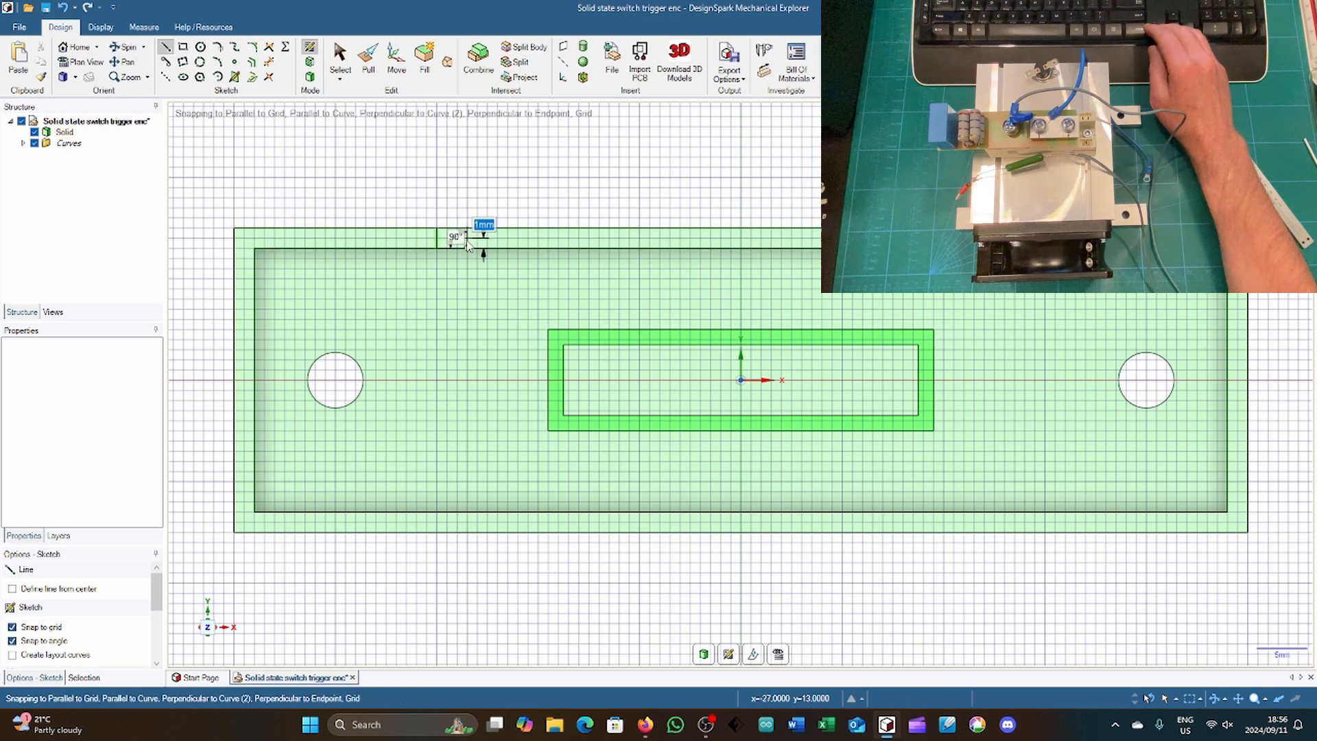
left_click(467, 229)
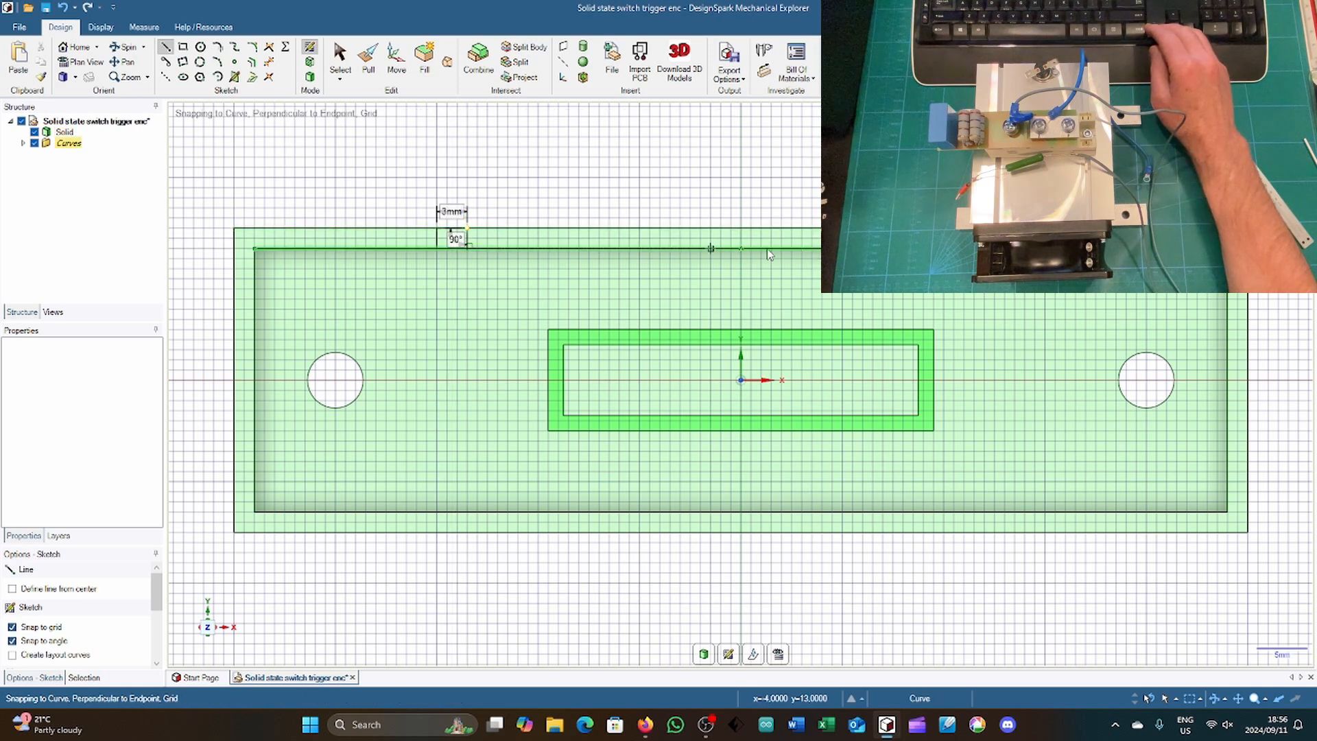
left_click(439, 233)
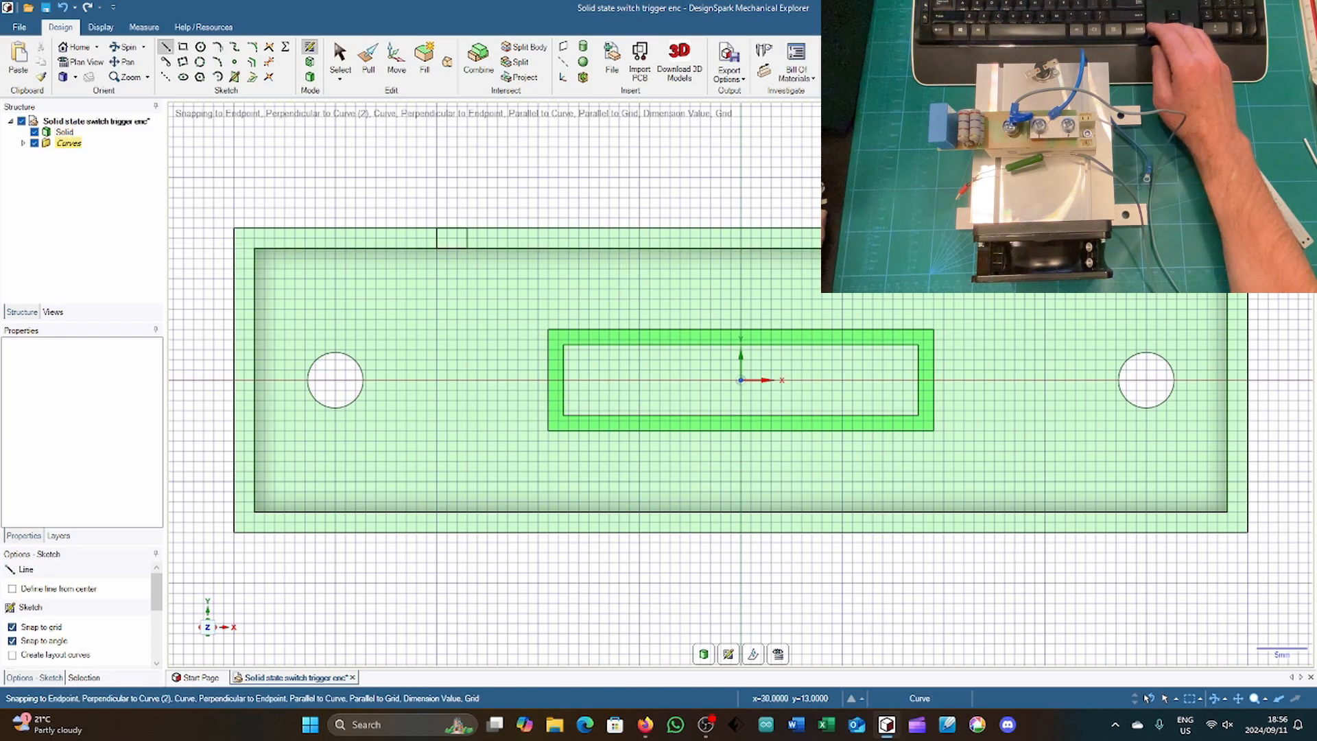
Step: Pull both 3 mm notch faces on the rim's long wall down 2 mm to open gaps
key("h")
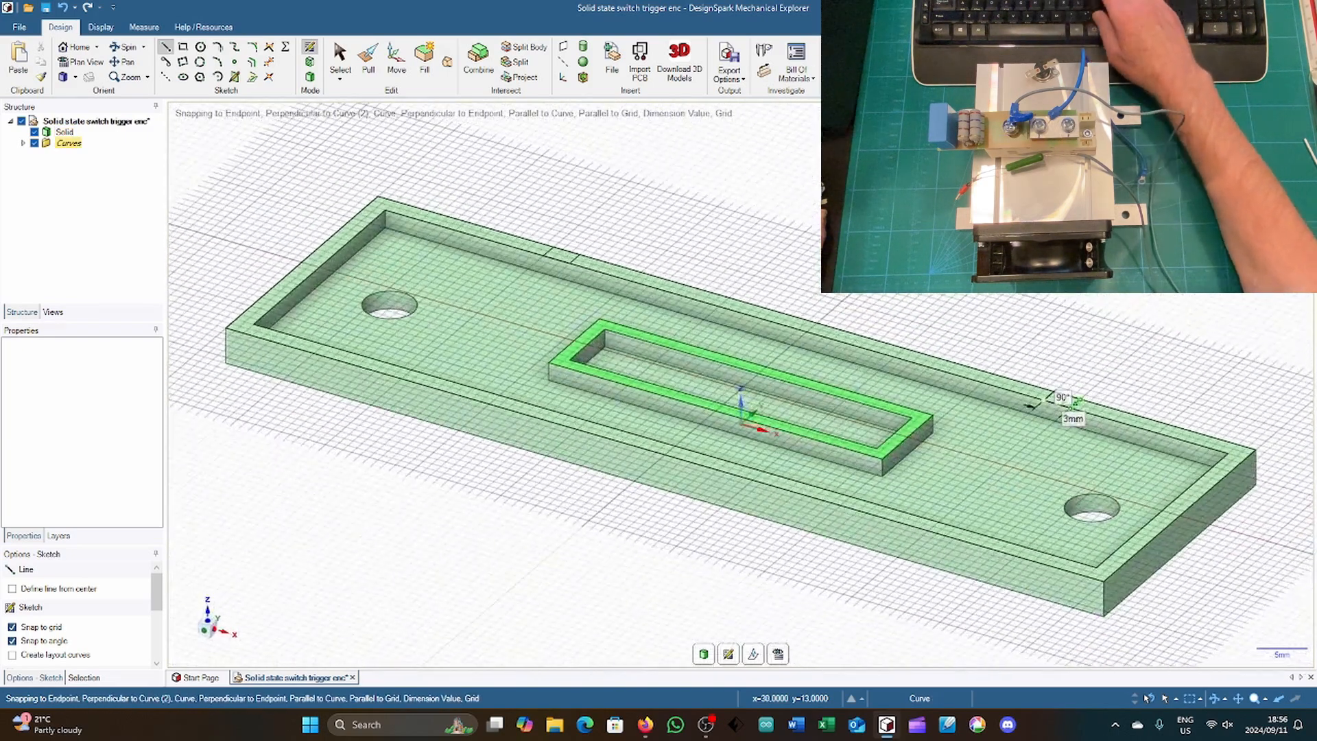
key("p")
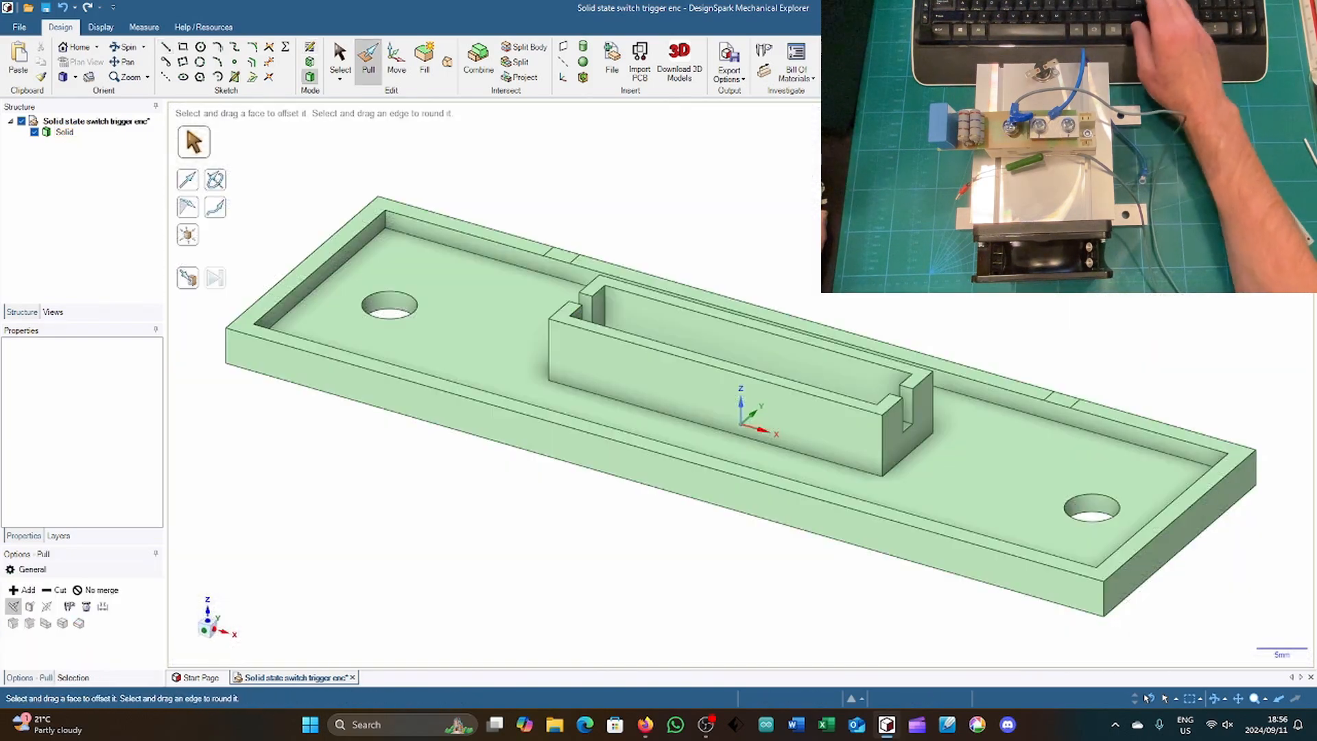
left_click(1057, 399)
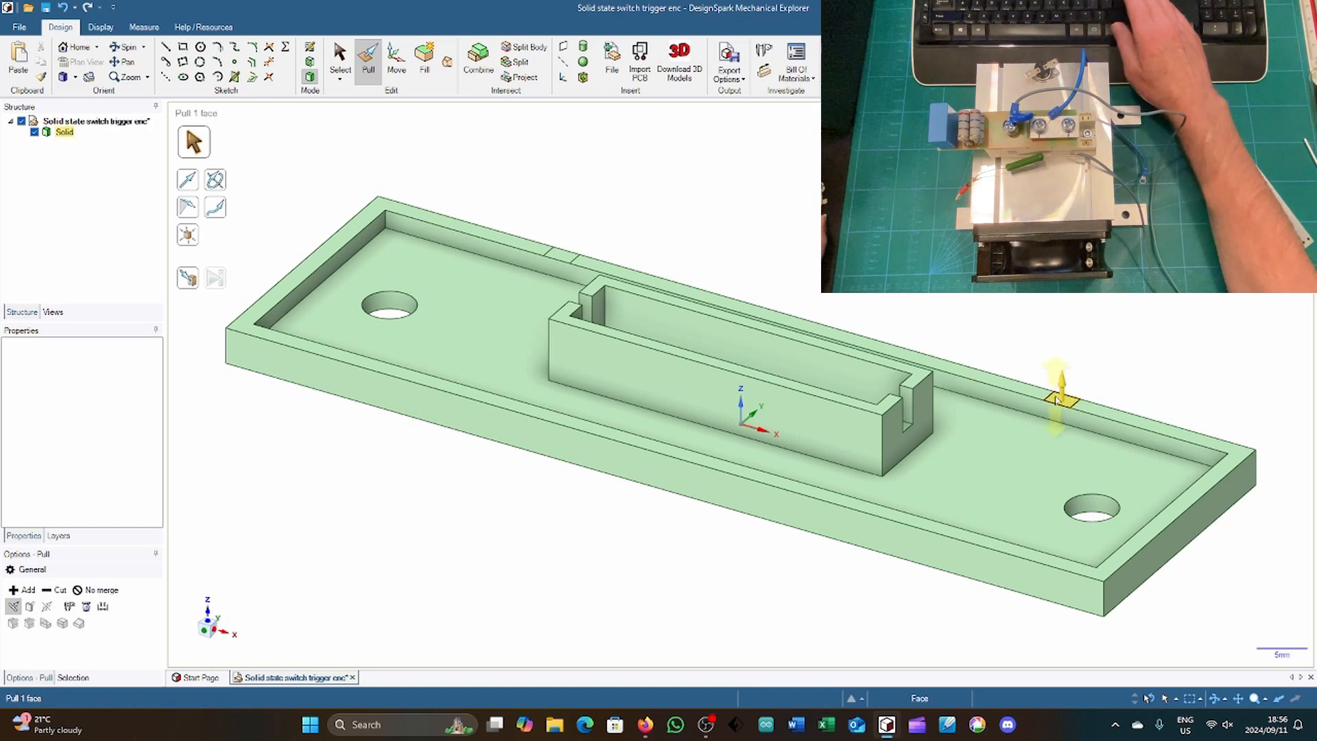
left_click(1057, 402)
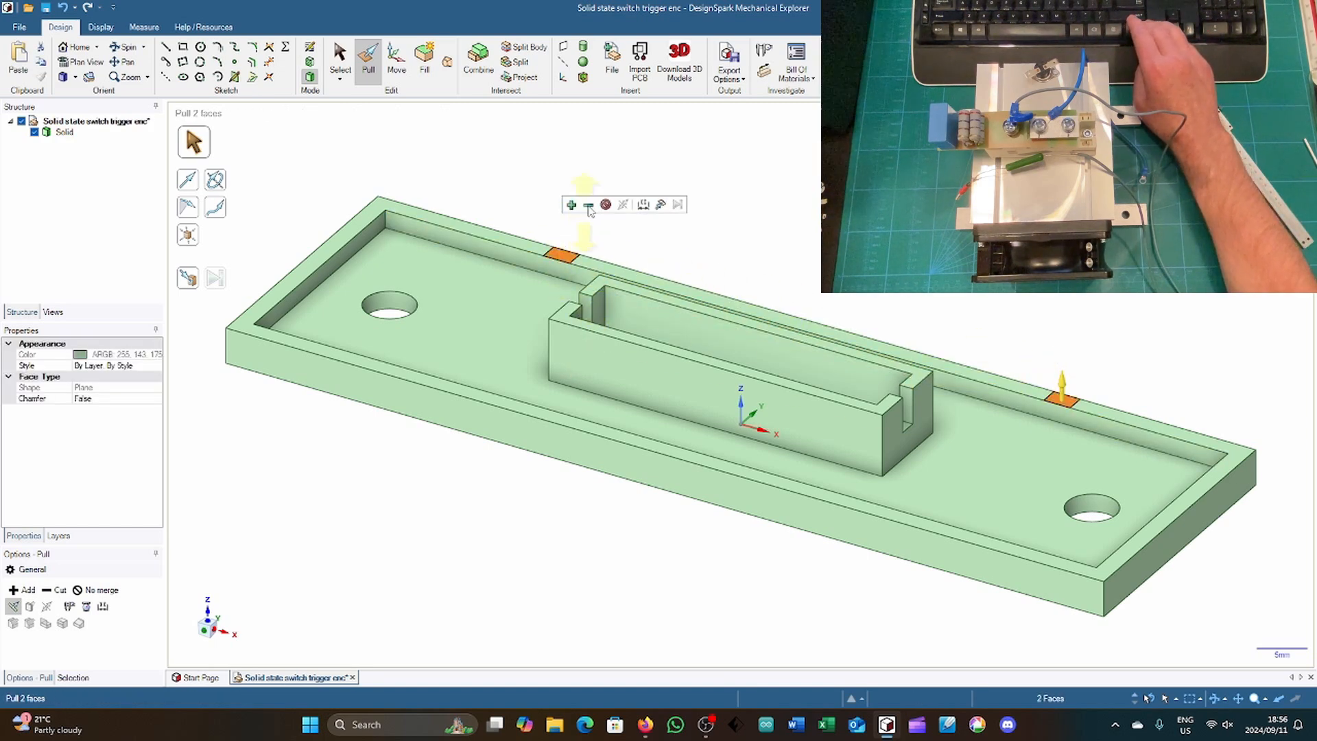
left_click_drag(598, 198, 598, 203)
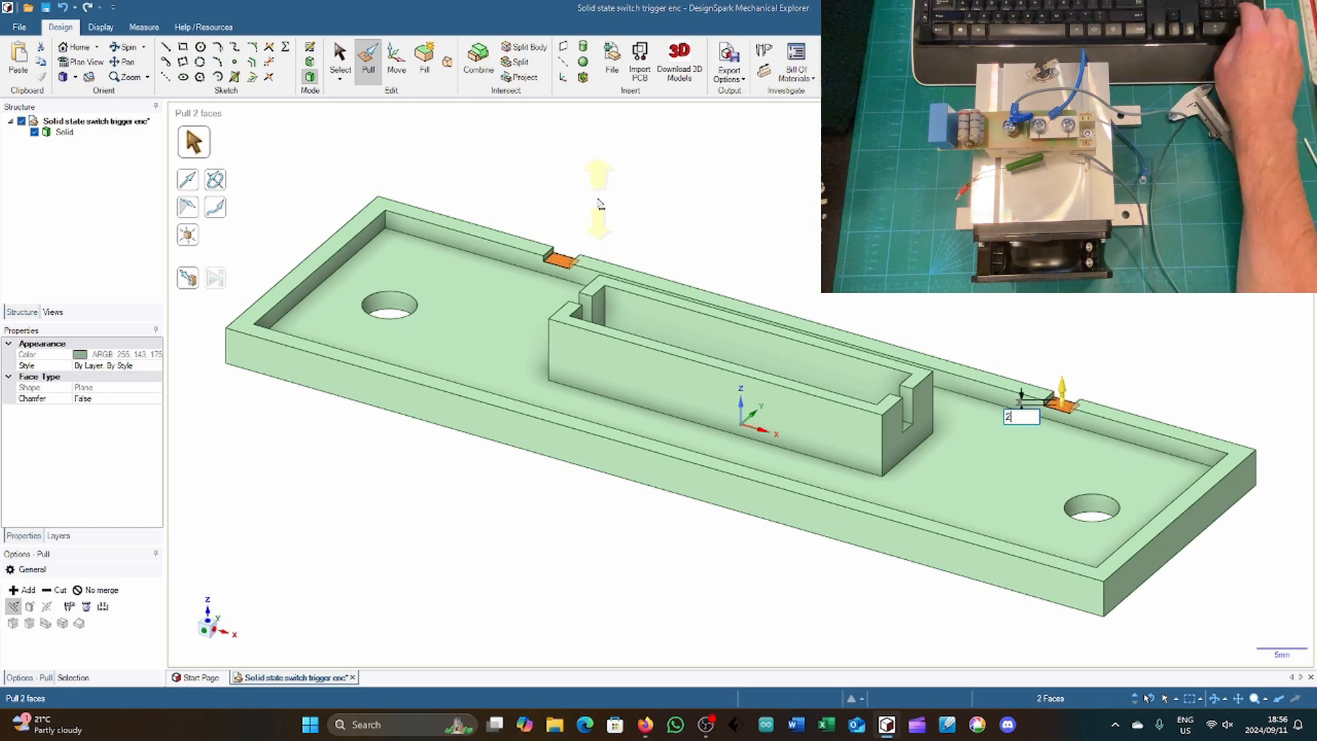
key("Return")
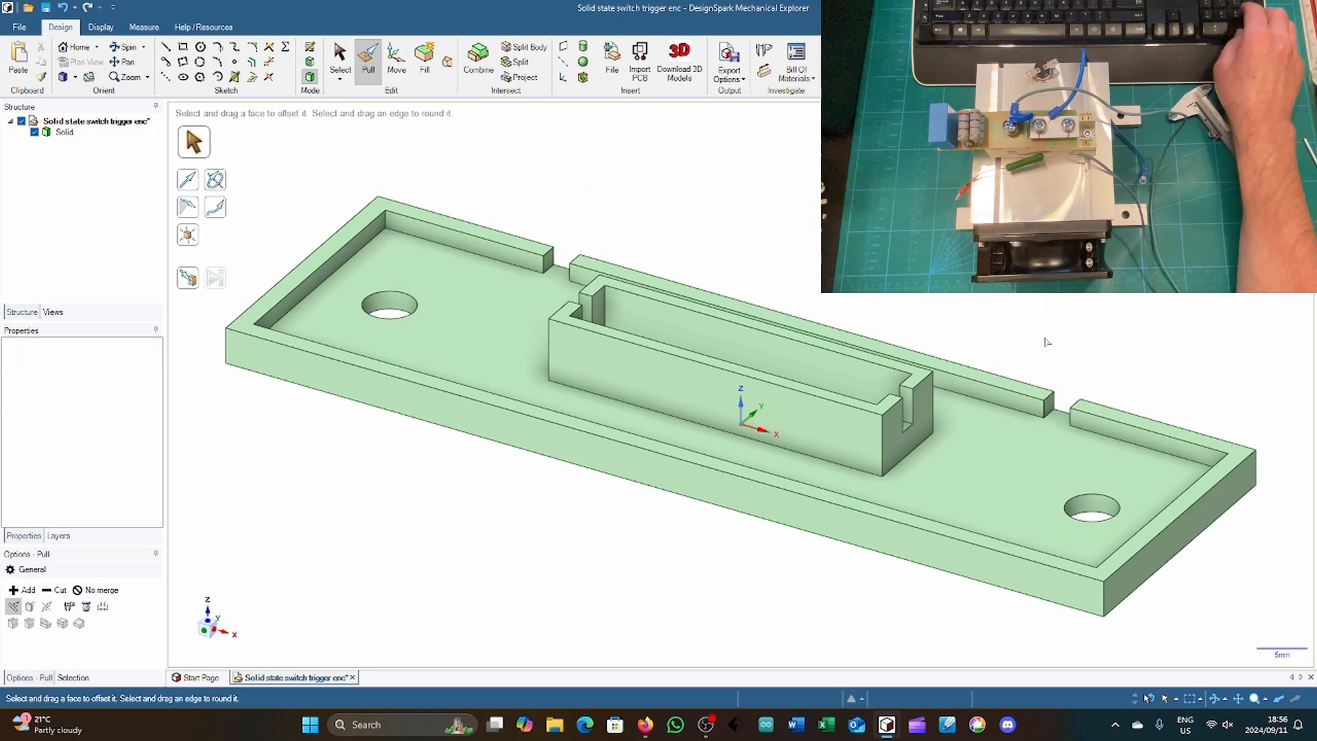
Step: Raise both top faces of the split outer rim by 1 mm
left_click(1096, 410)
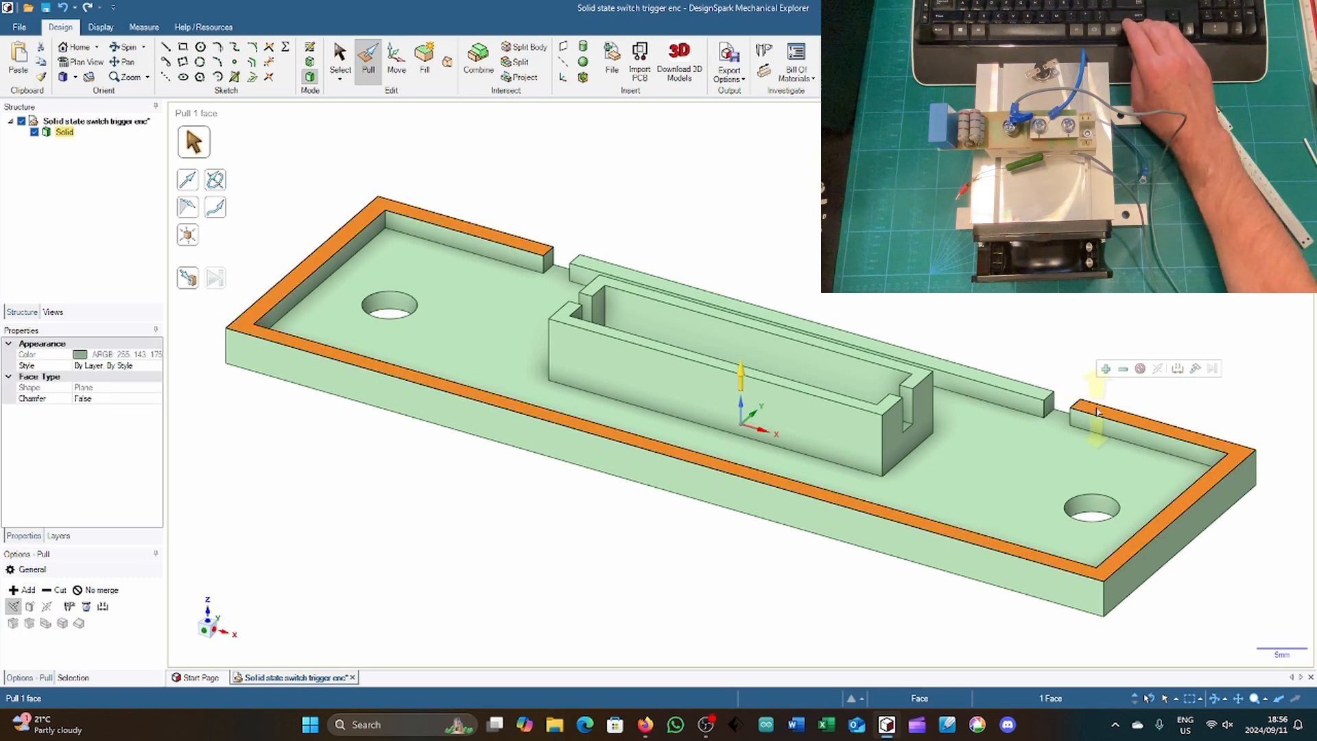
left_click(1041, 396, "ctrl")
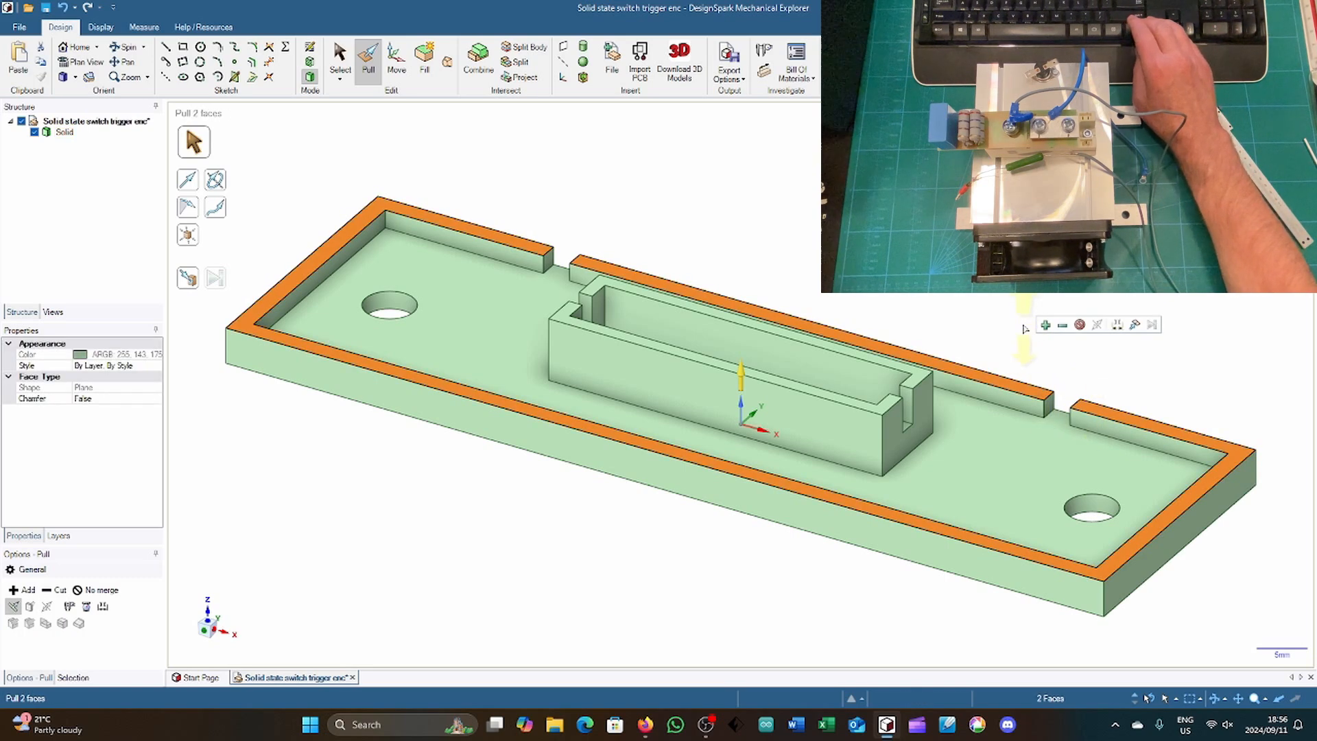
key("space")
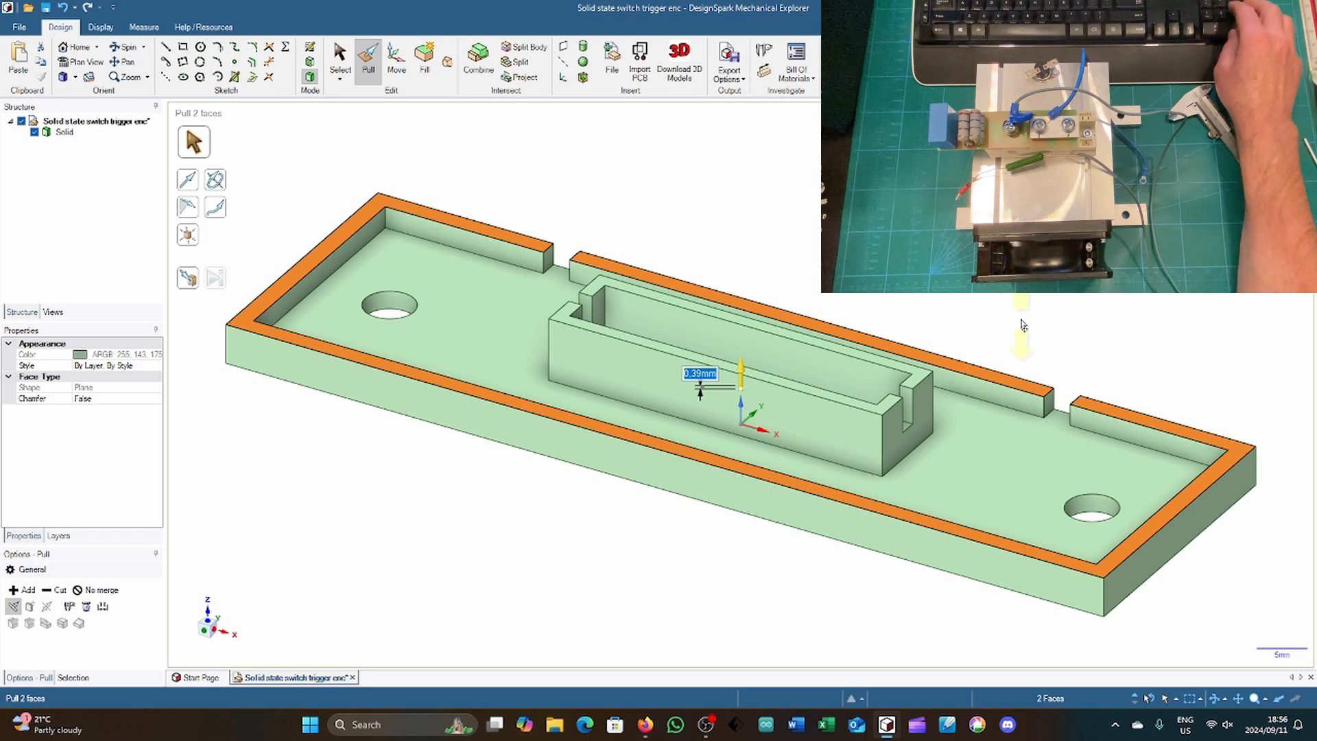
type("1")
key("Return")
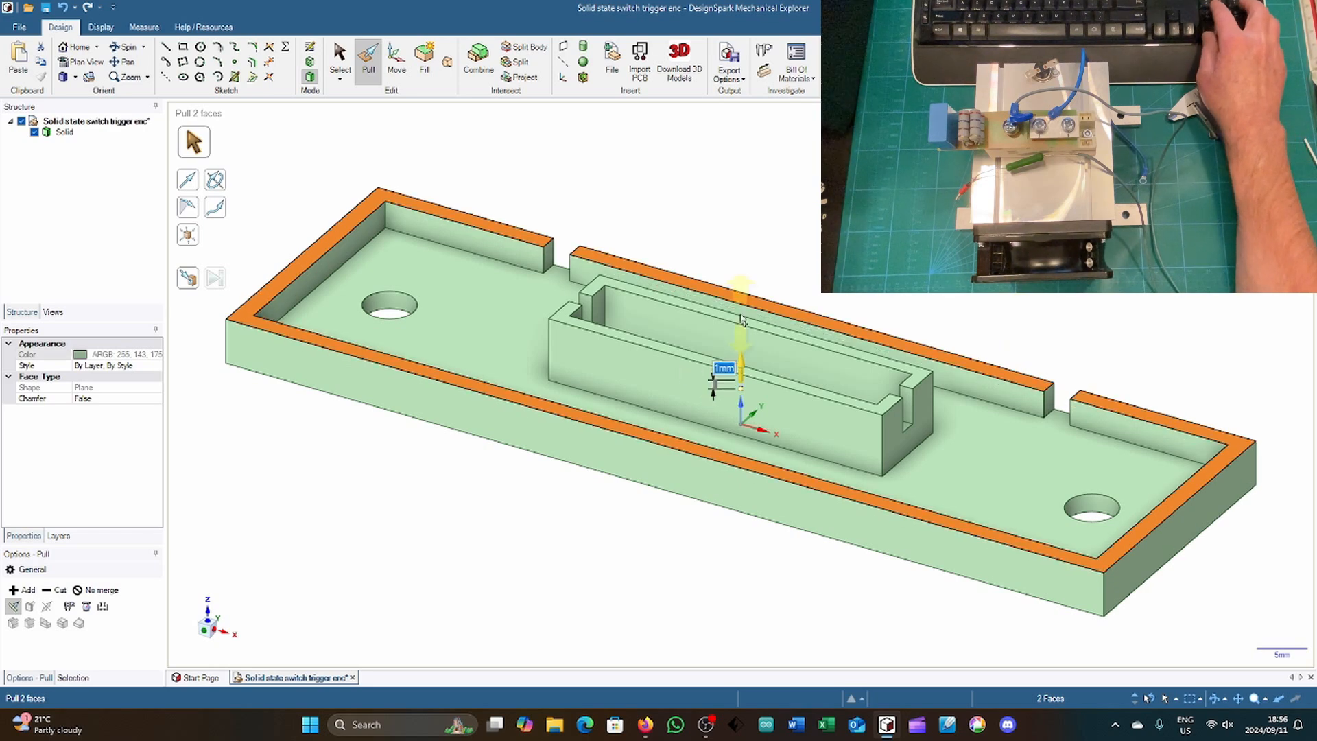
left_click(804, 248)
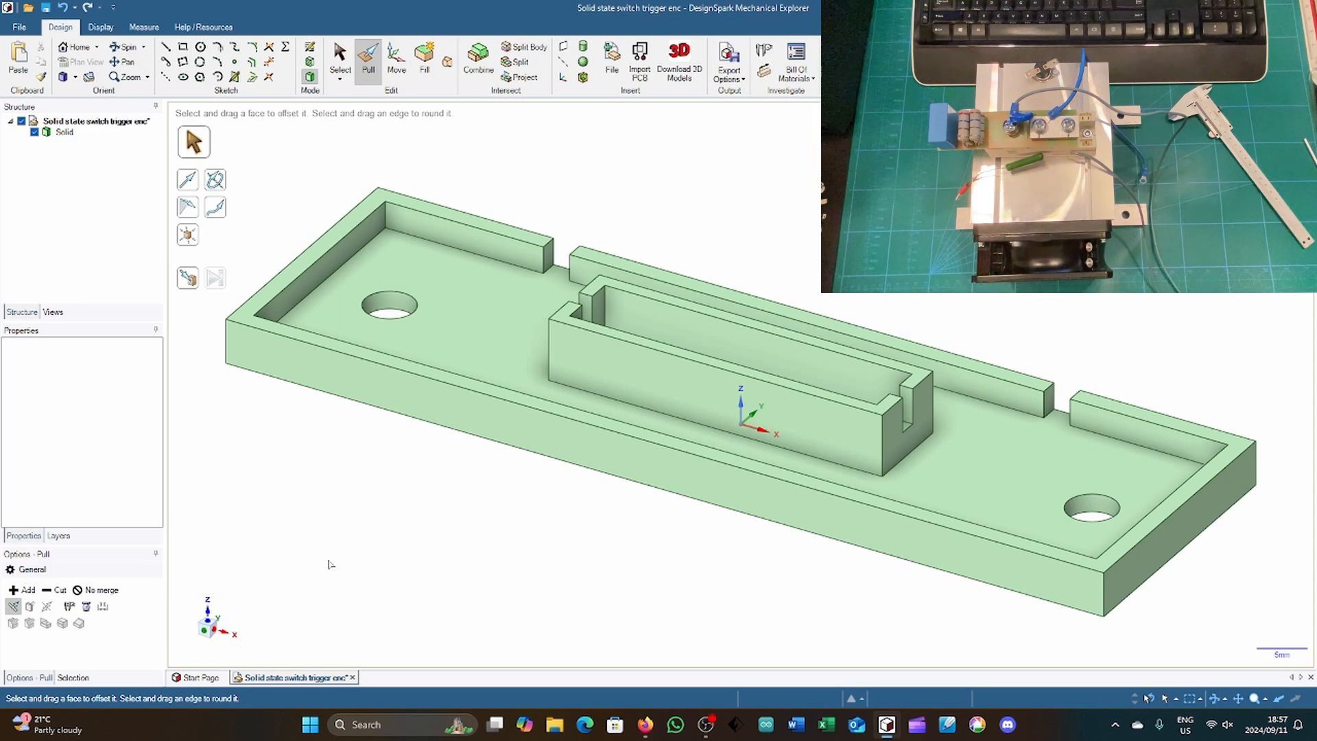
Step: Copy the base's underside face with its two mounting holes and paste it as a separate surface in place
middle_click_drag(330, 556, 361, 443)
left_click(405, 442)
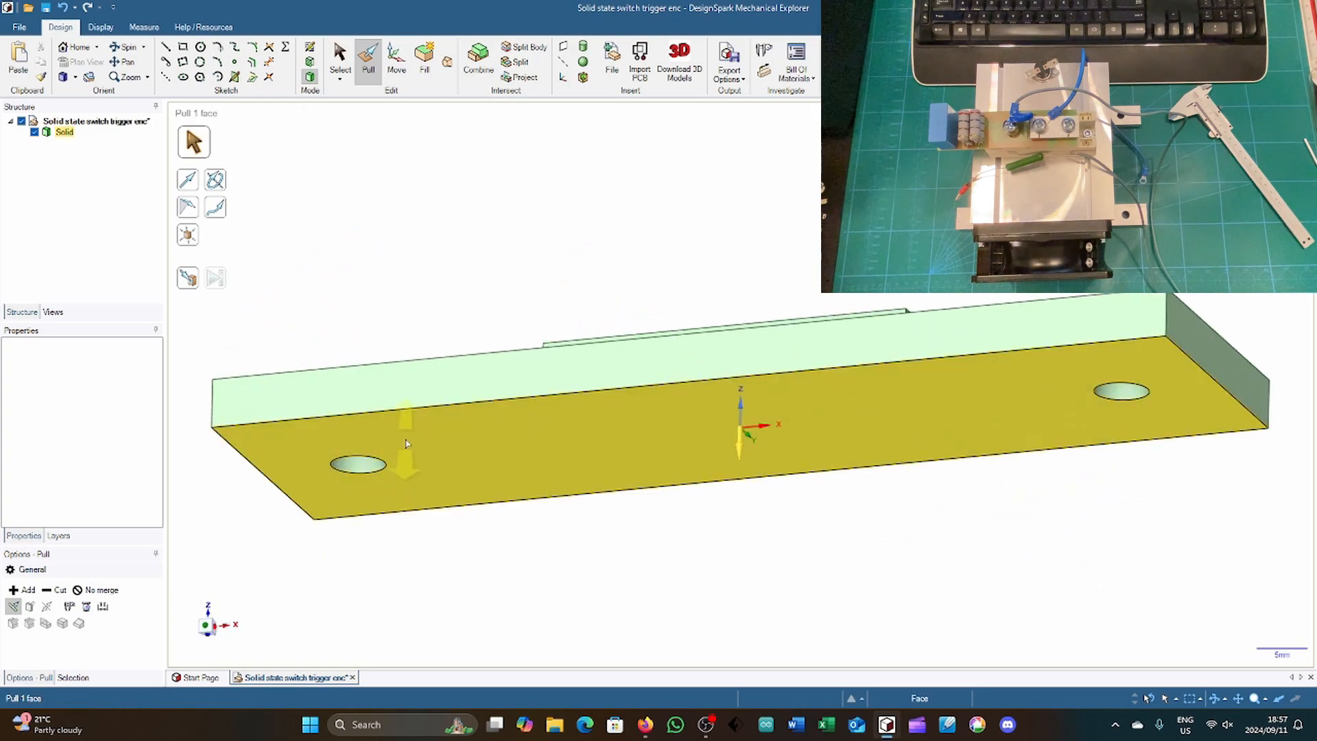
left_click(209, 616)
scroll(787, 86, "down", 1)
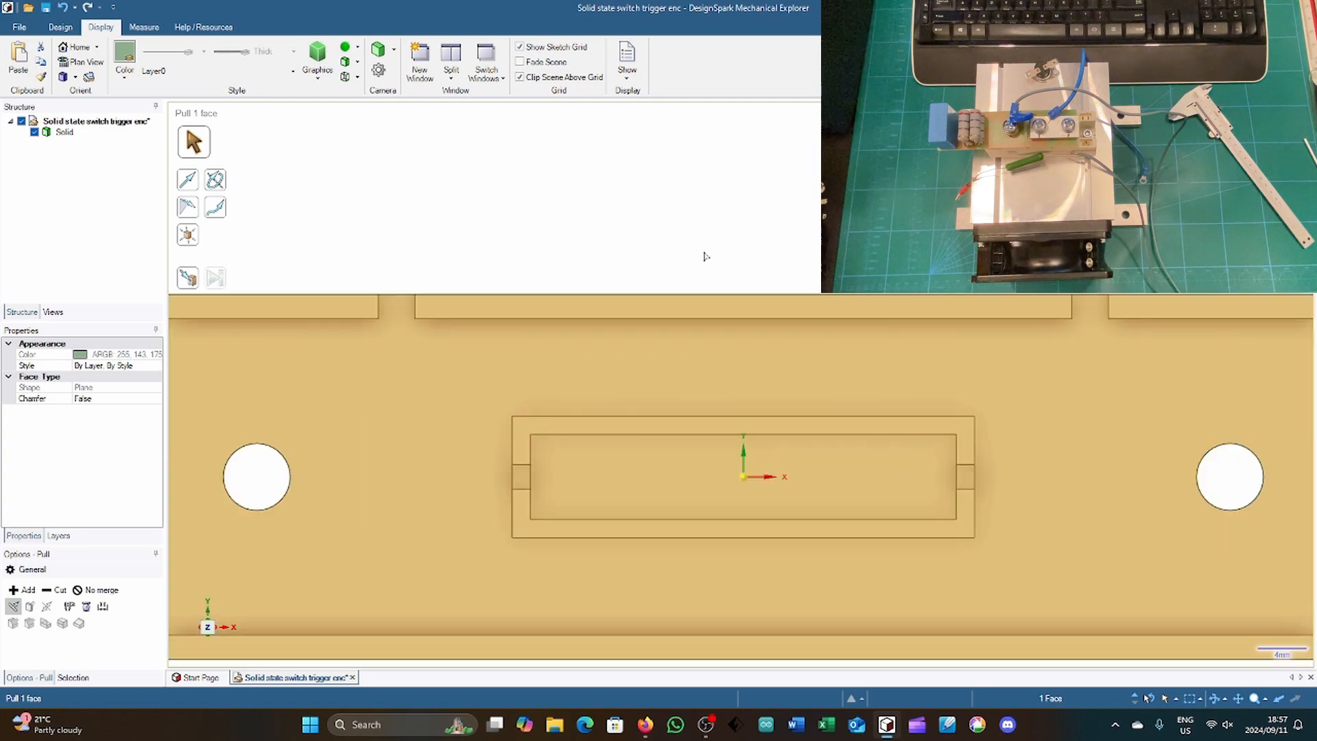
scroll(706, 225, "up", 3)
scroll(705, 223, "down", 5)
middle_click_drag(664, 606, 620, 295)
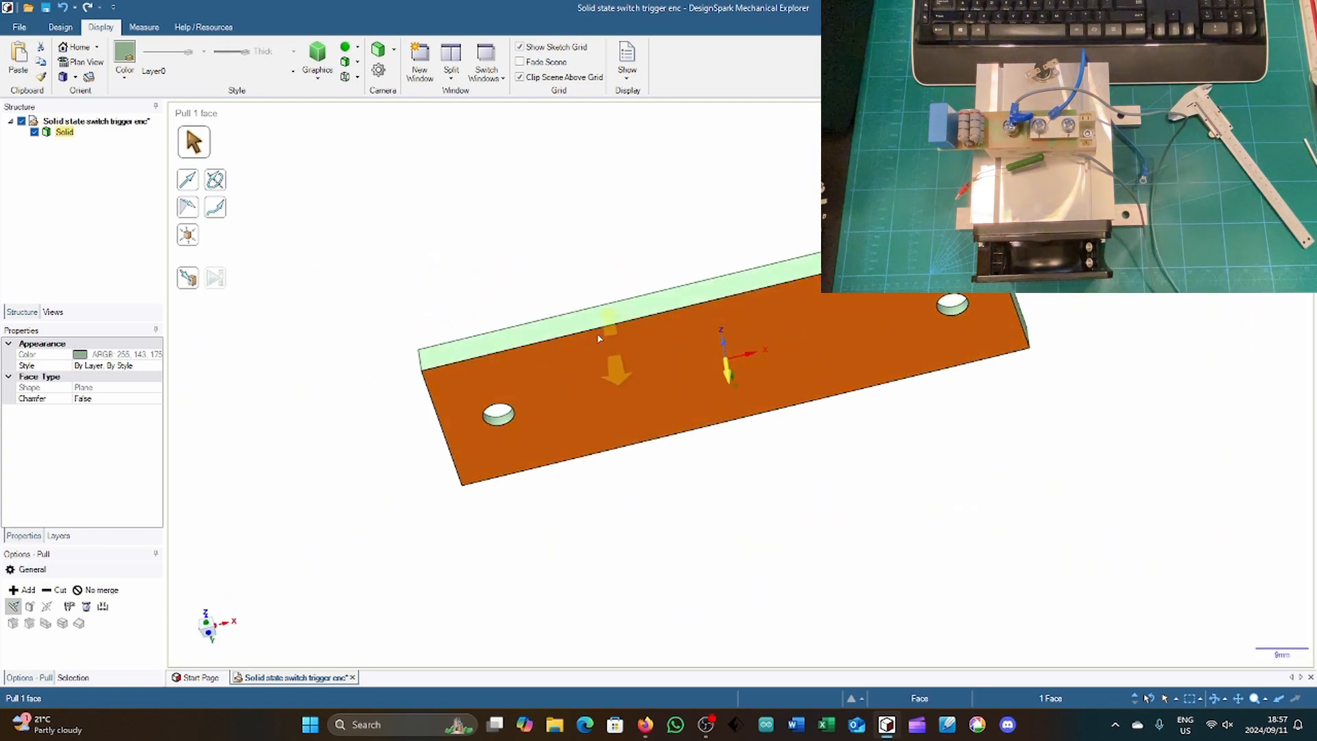
key("s")
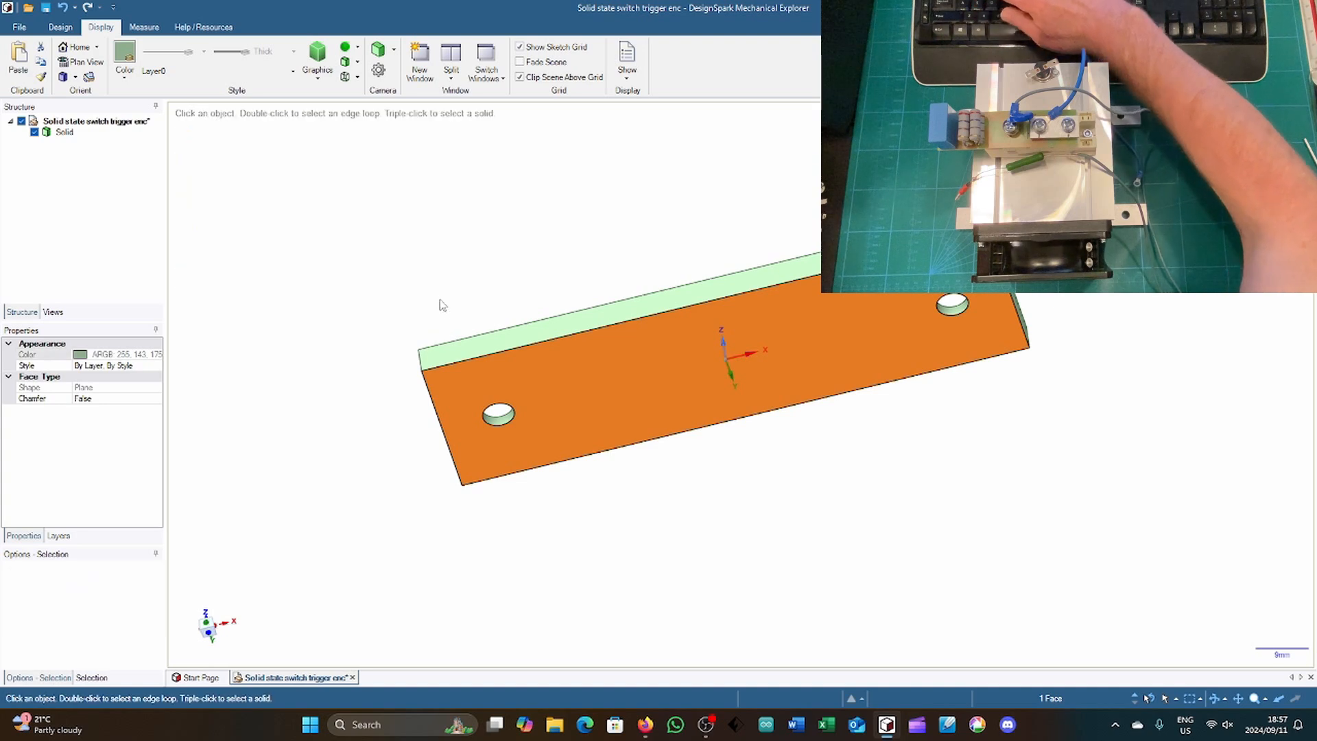
left_click(581, 385)
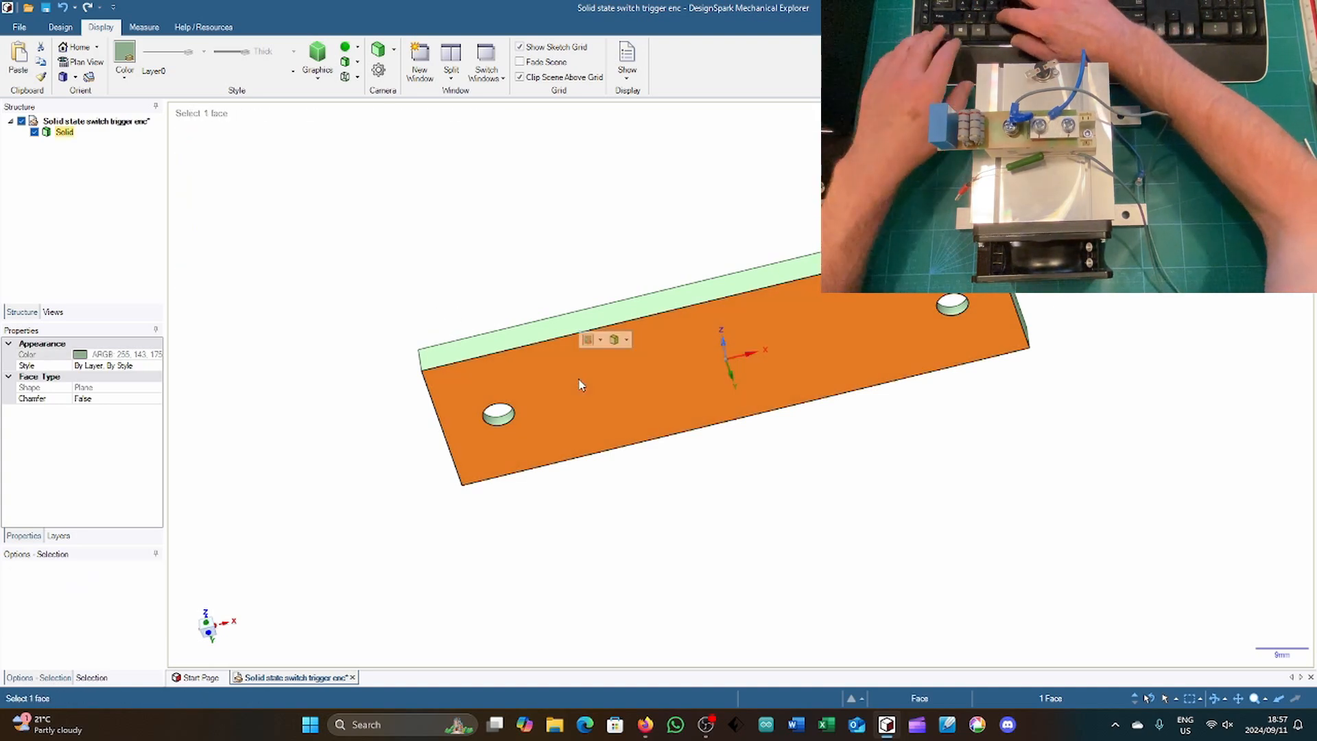
left_click(387, 591)
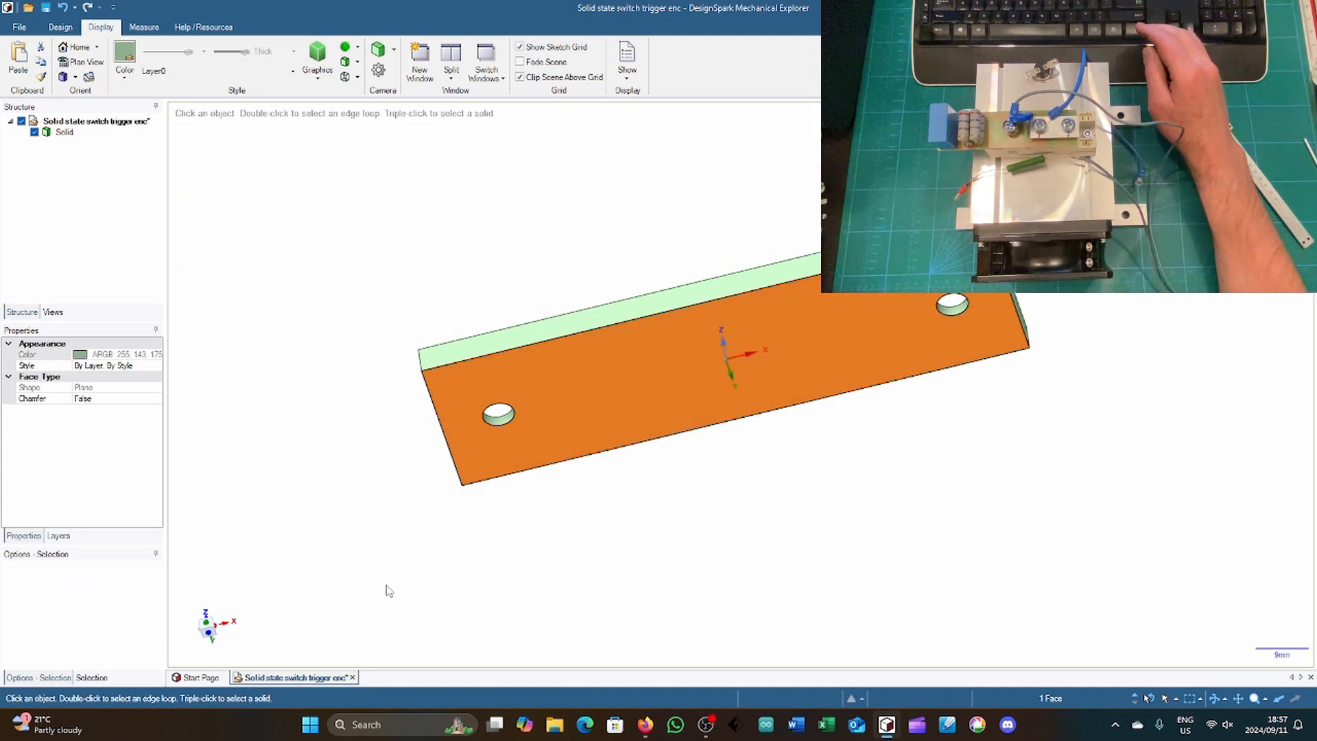
left_click(204, 616)
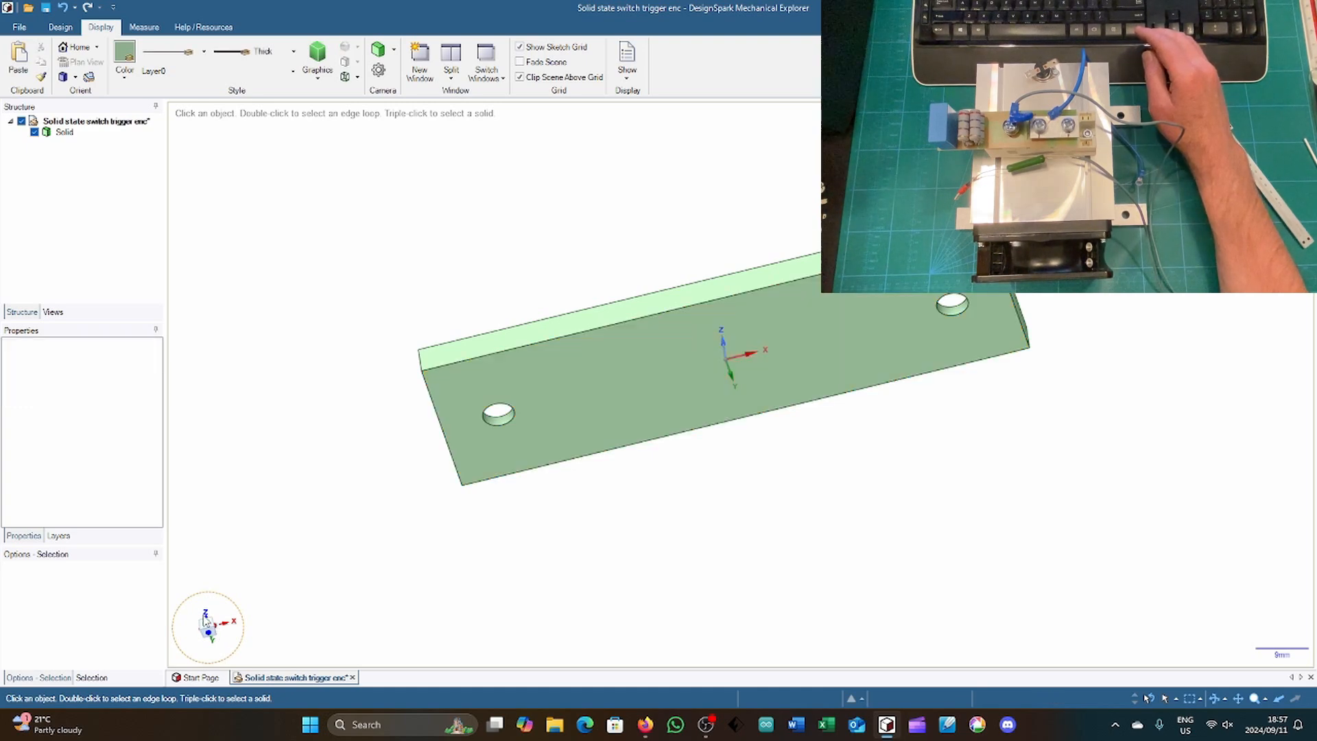
left_click(206, 619)
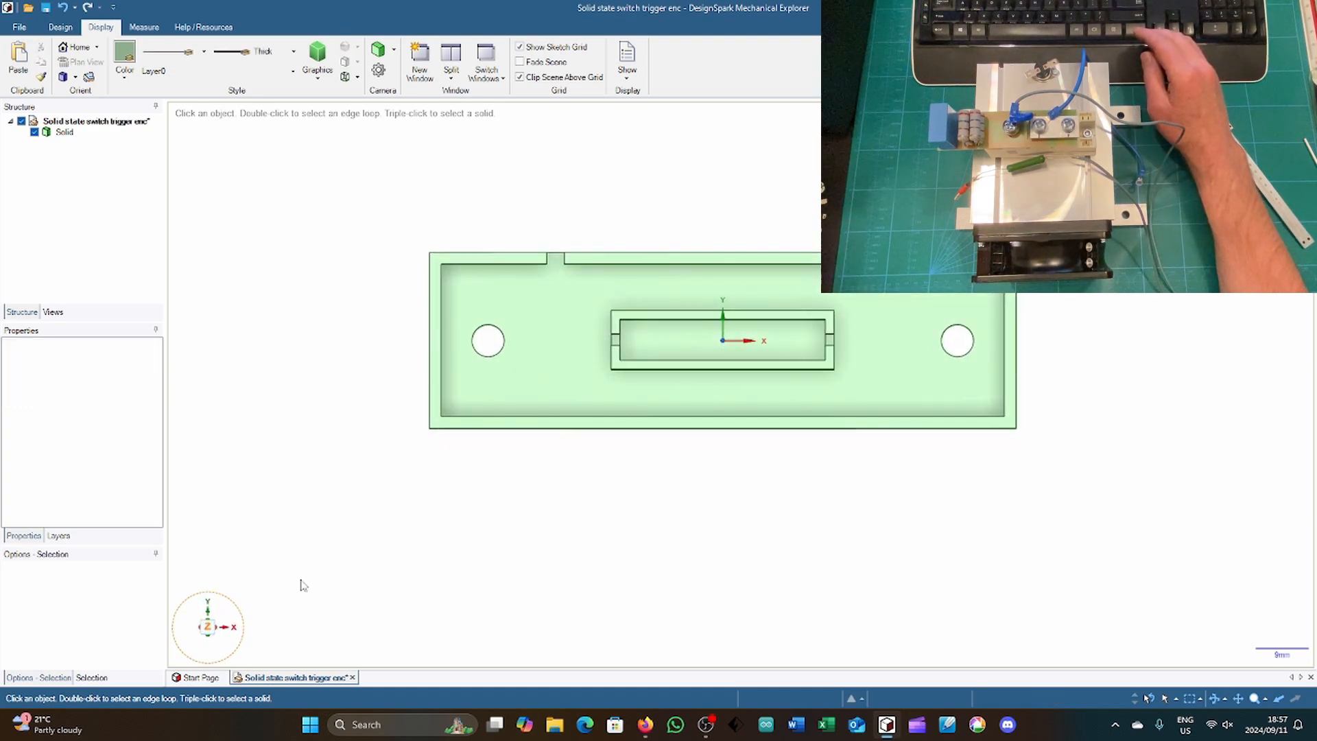
key("ctrl+v")
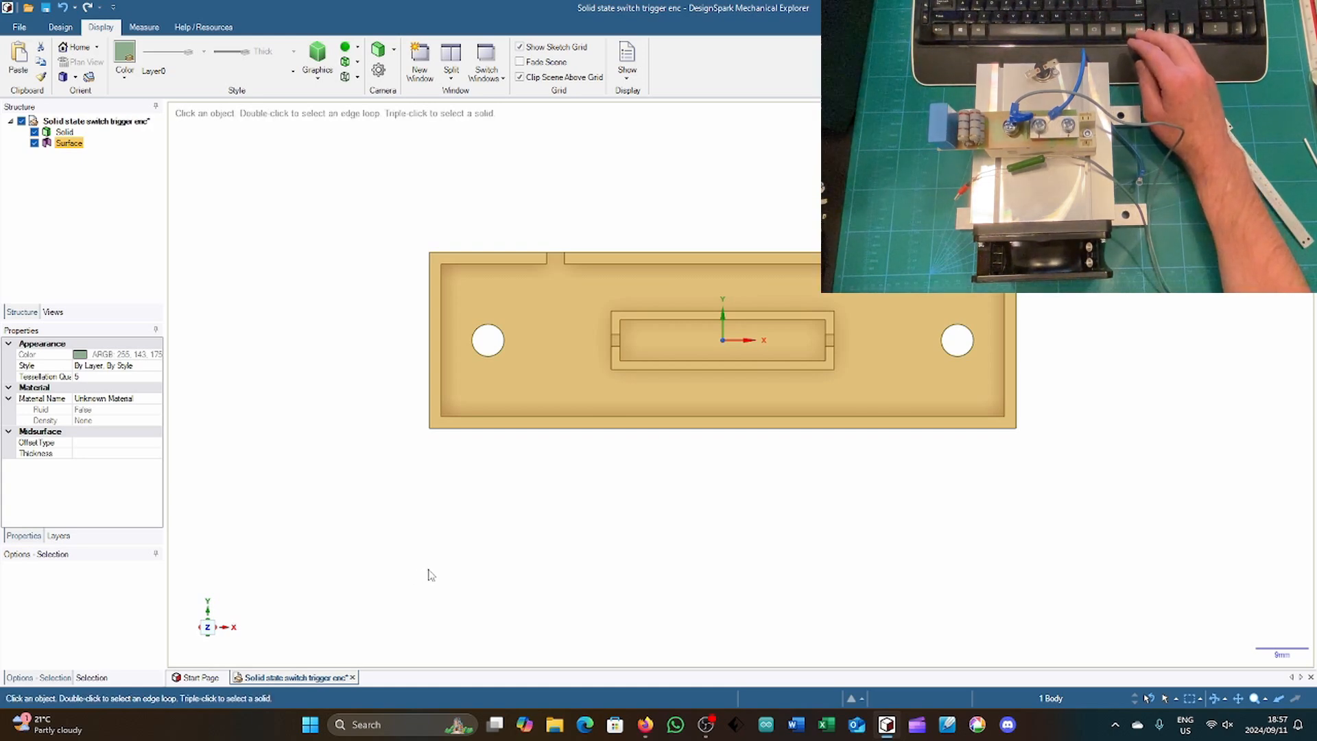
Step: Move the pasted underside surface 32 mm in the negative Y direction, beside the base
middle_click_drag(466, 562, 479, 520)
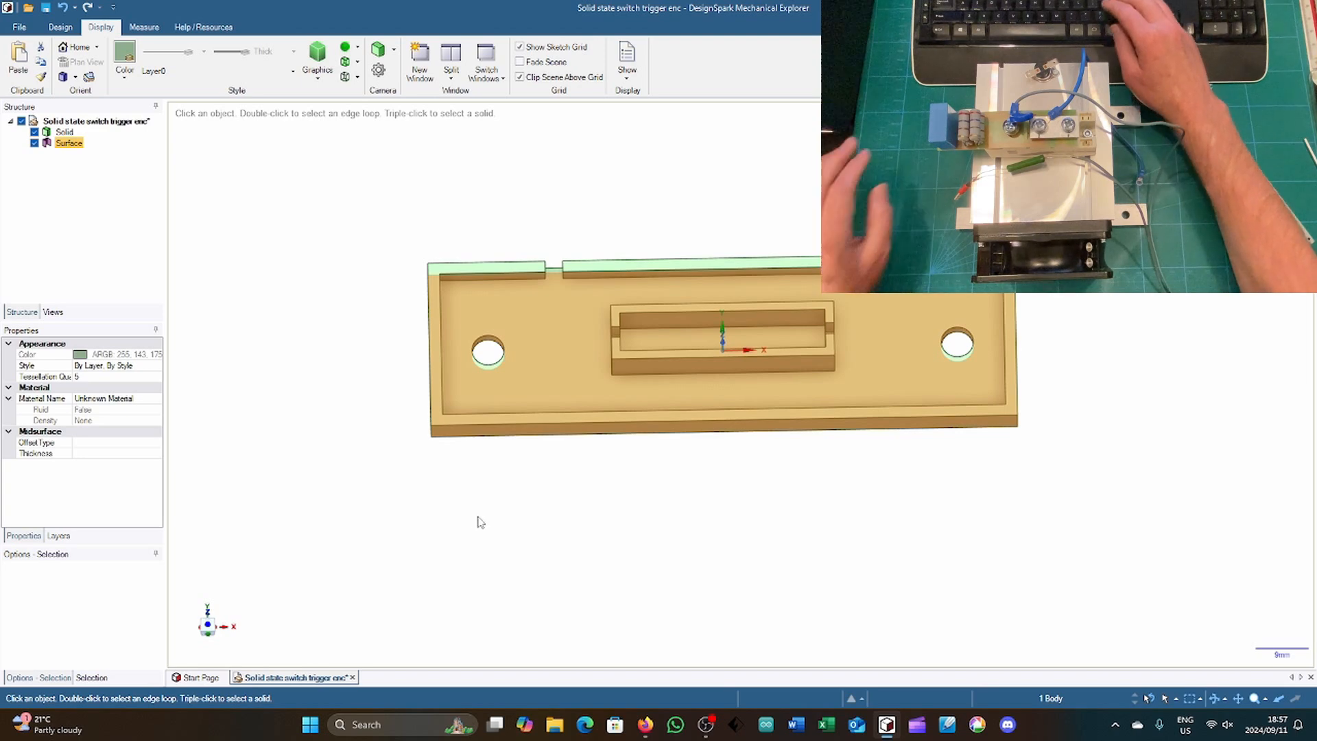
key("m")
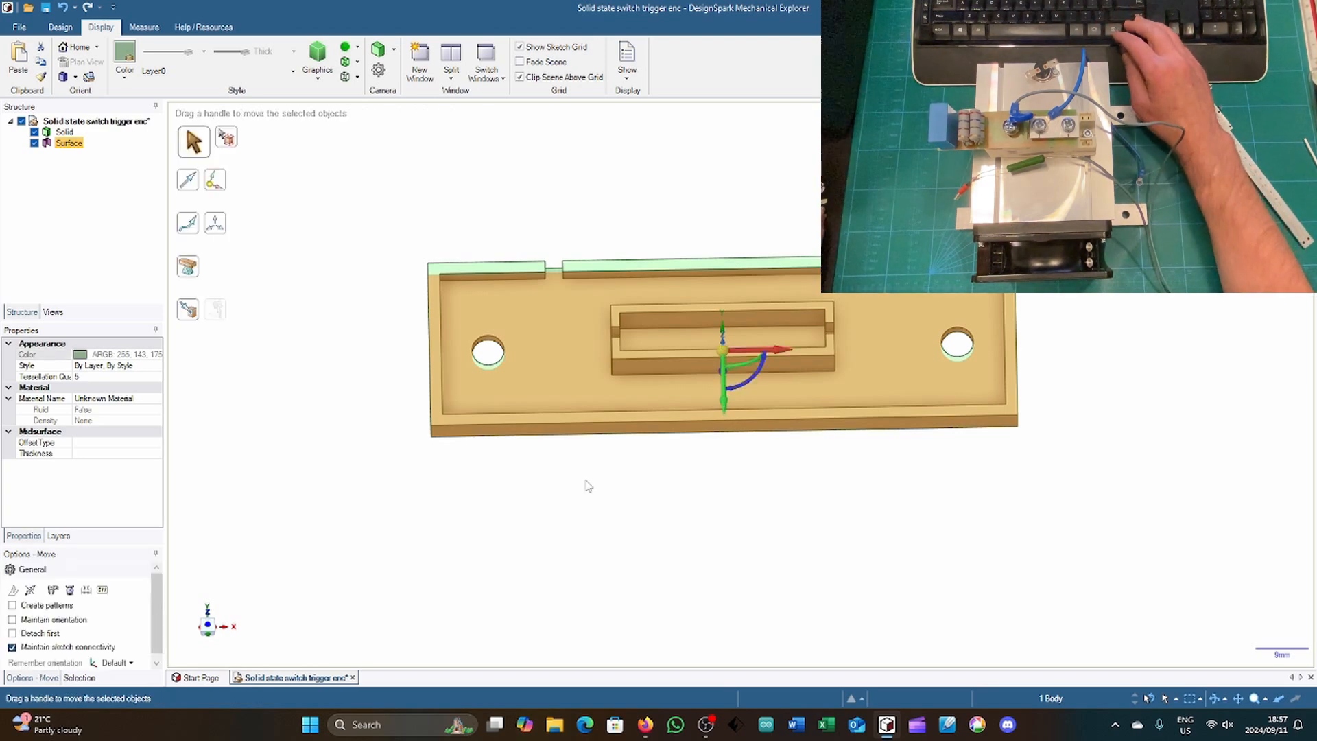
left_click(211, 621)
left_click(724, 408)
left_click_drag(333, 356, 332, 543)
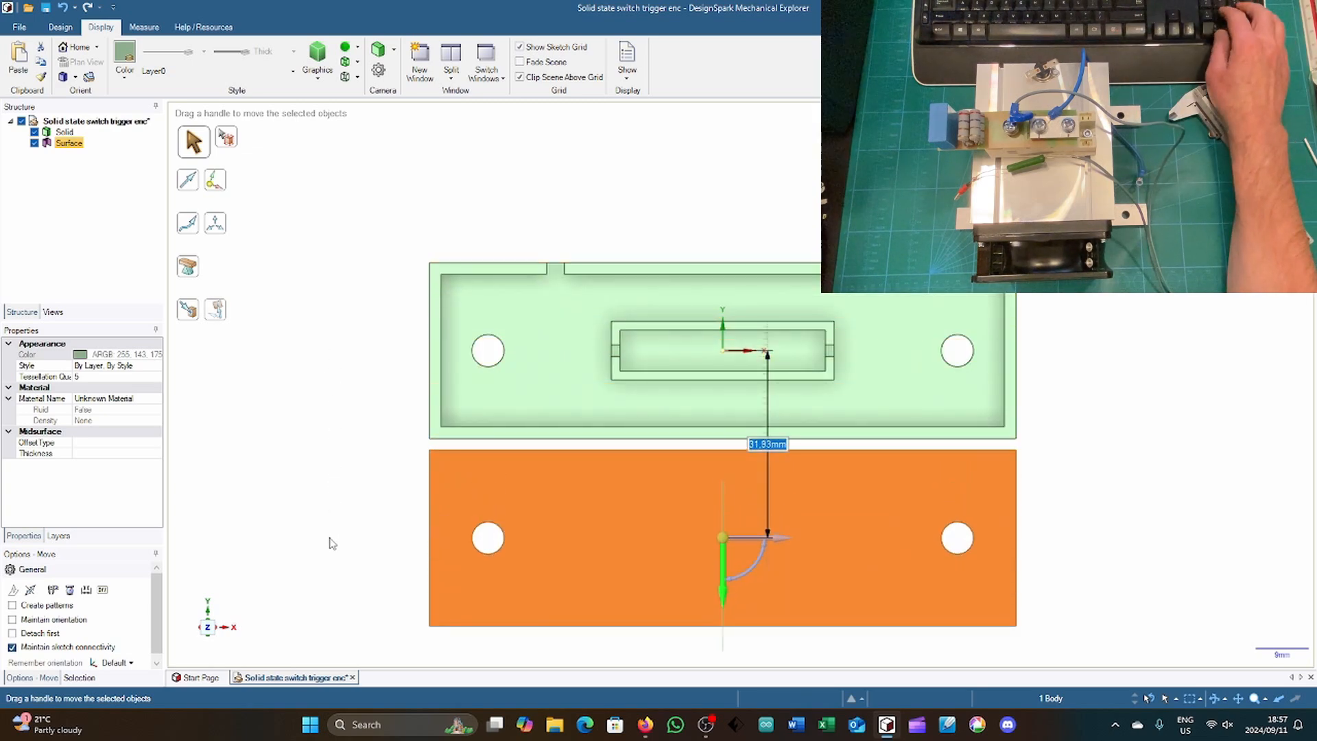
type("3")
type("32")
key("Return")
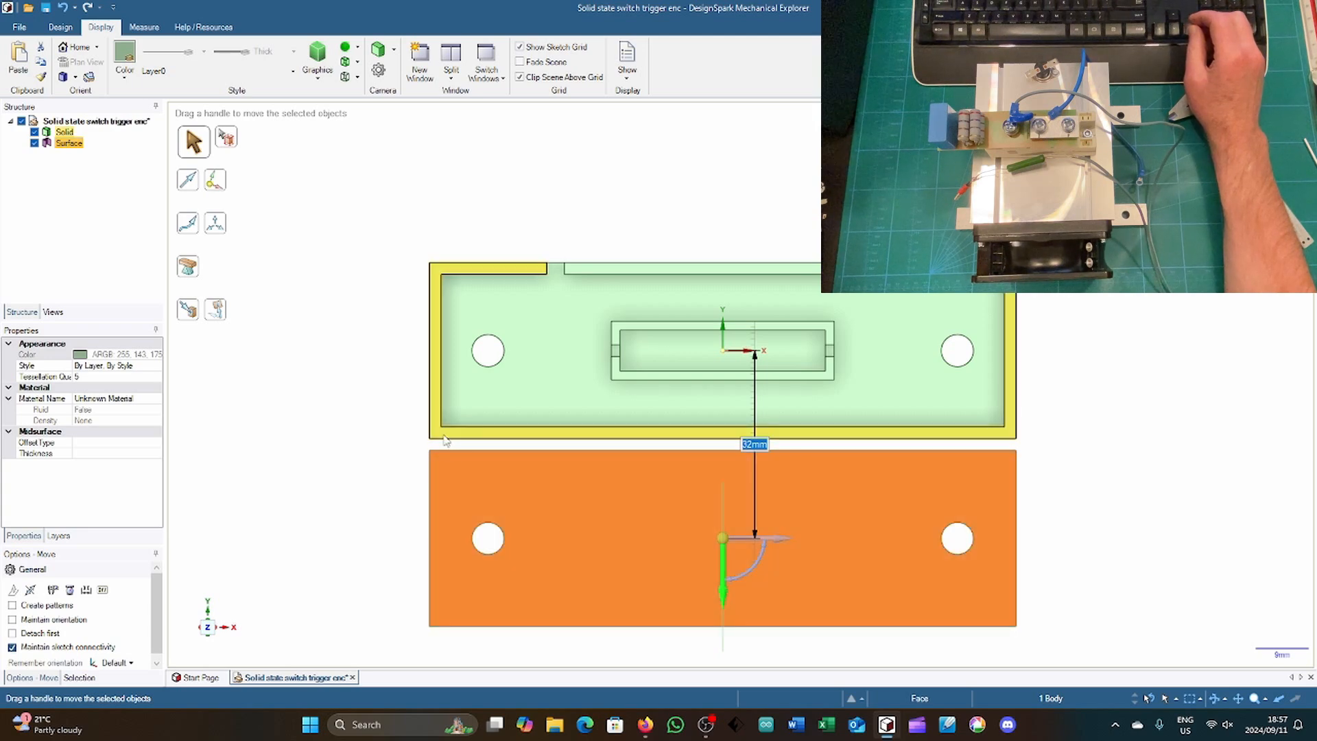
Step: Copy the C-shaped top face of the outer rim and move the pasted surface 32 mm in negative Y, above the copied plate
left_click(443, 438)
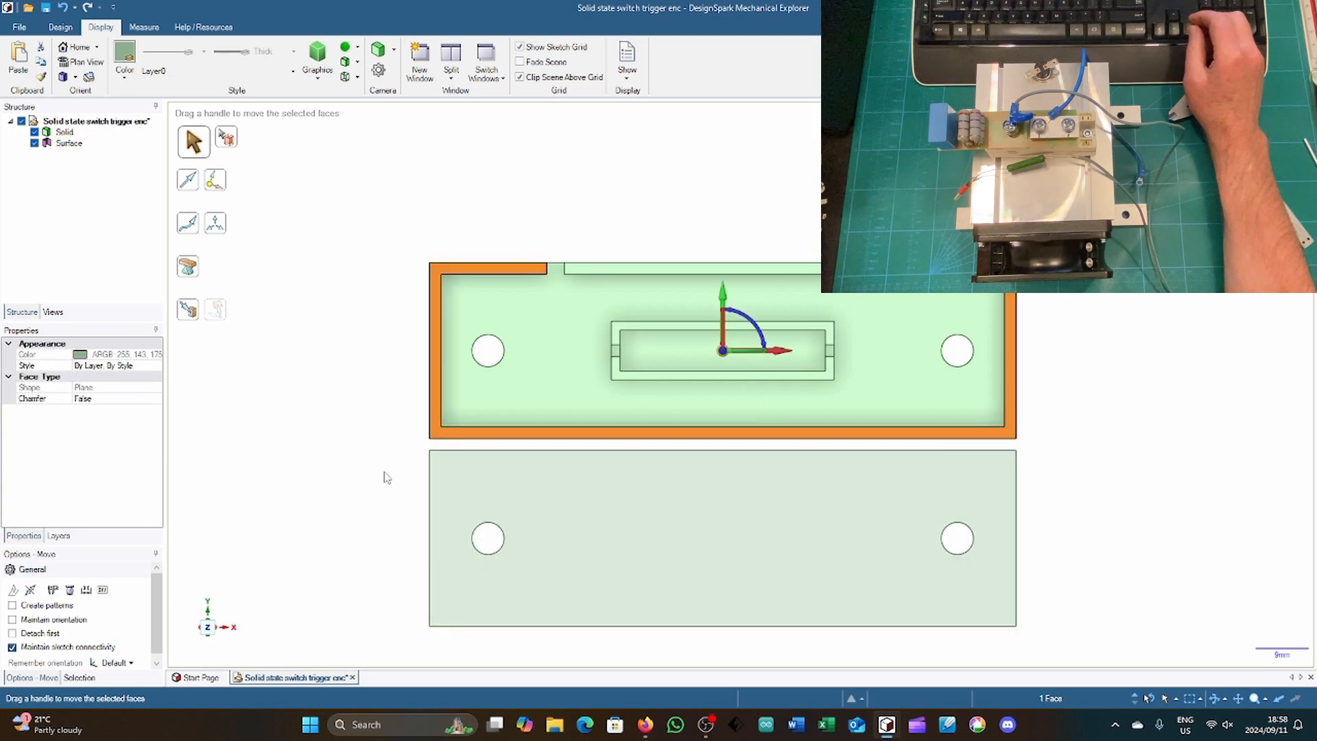
middle_click_drag(382, 472, 375, 377)
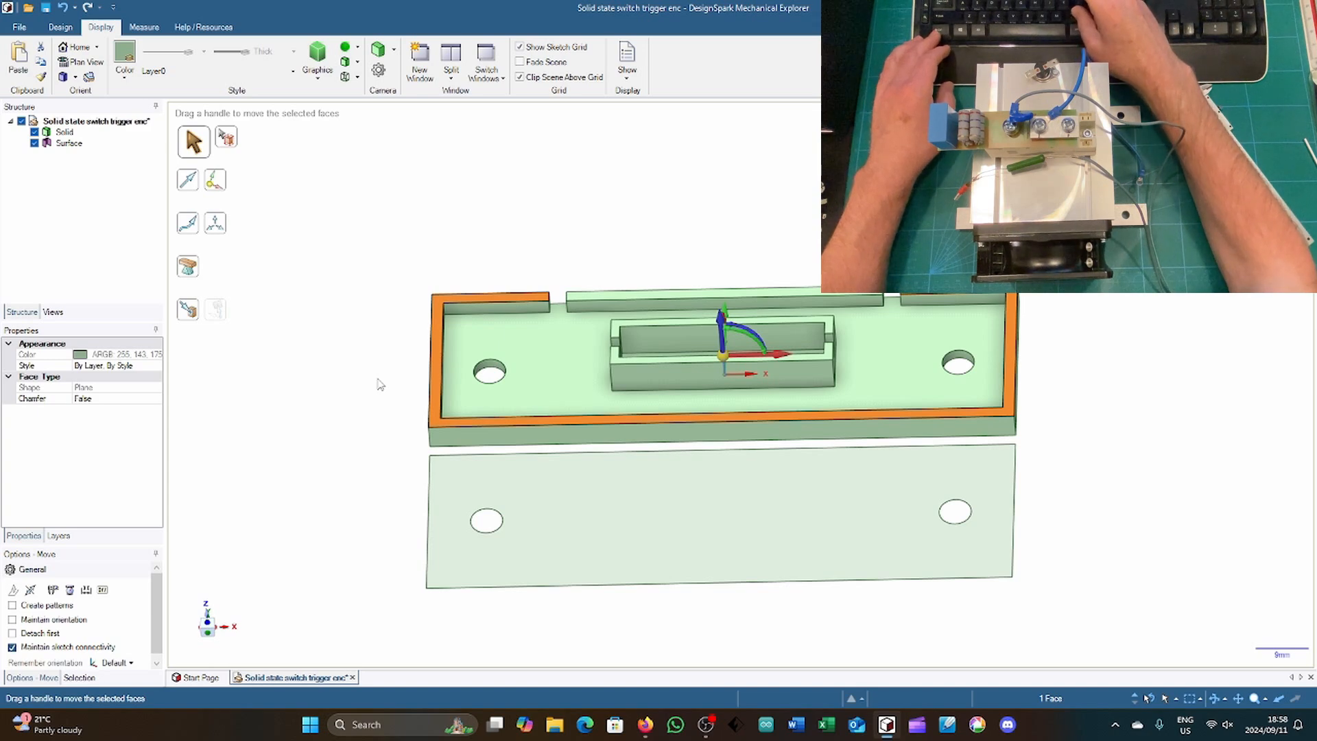
key("ctrl+c")
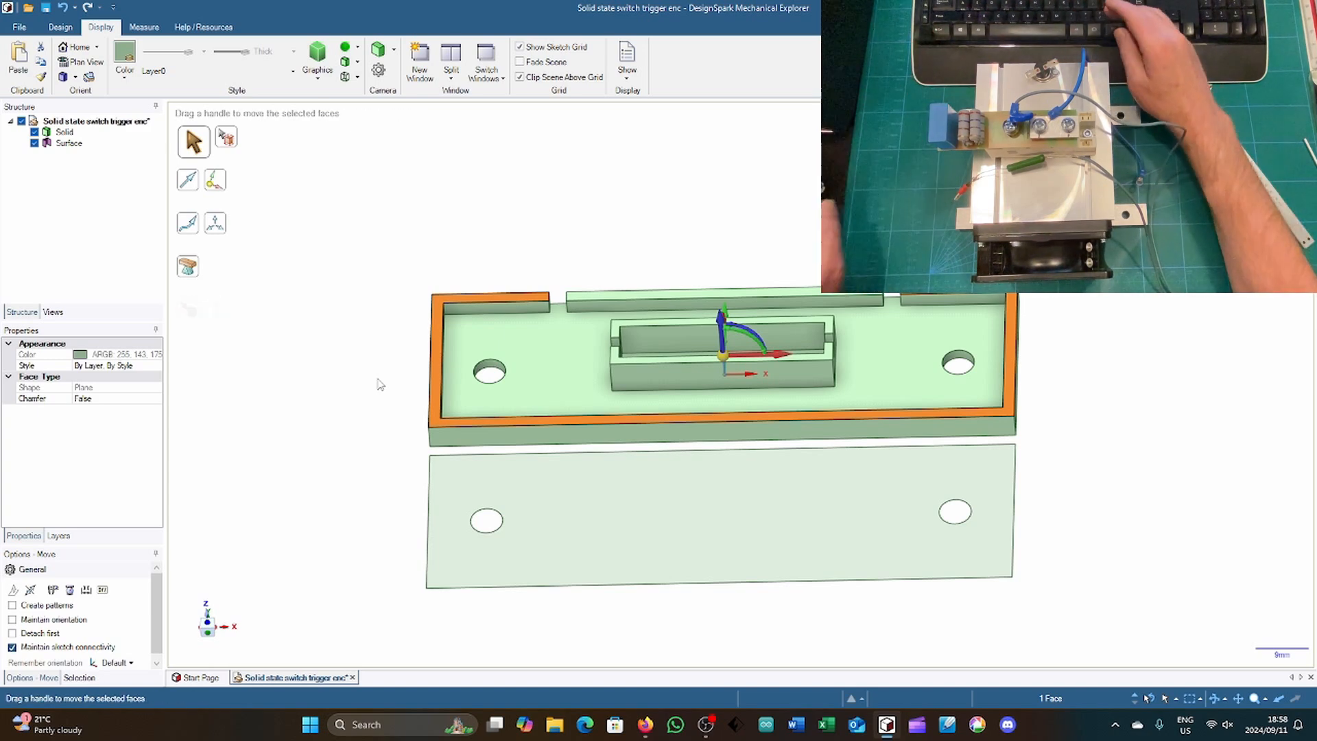
left_click(208, 610)
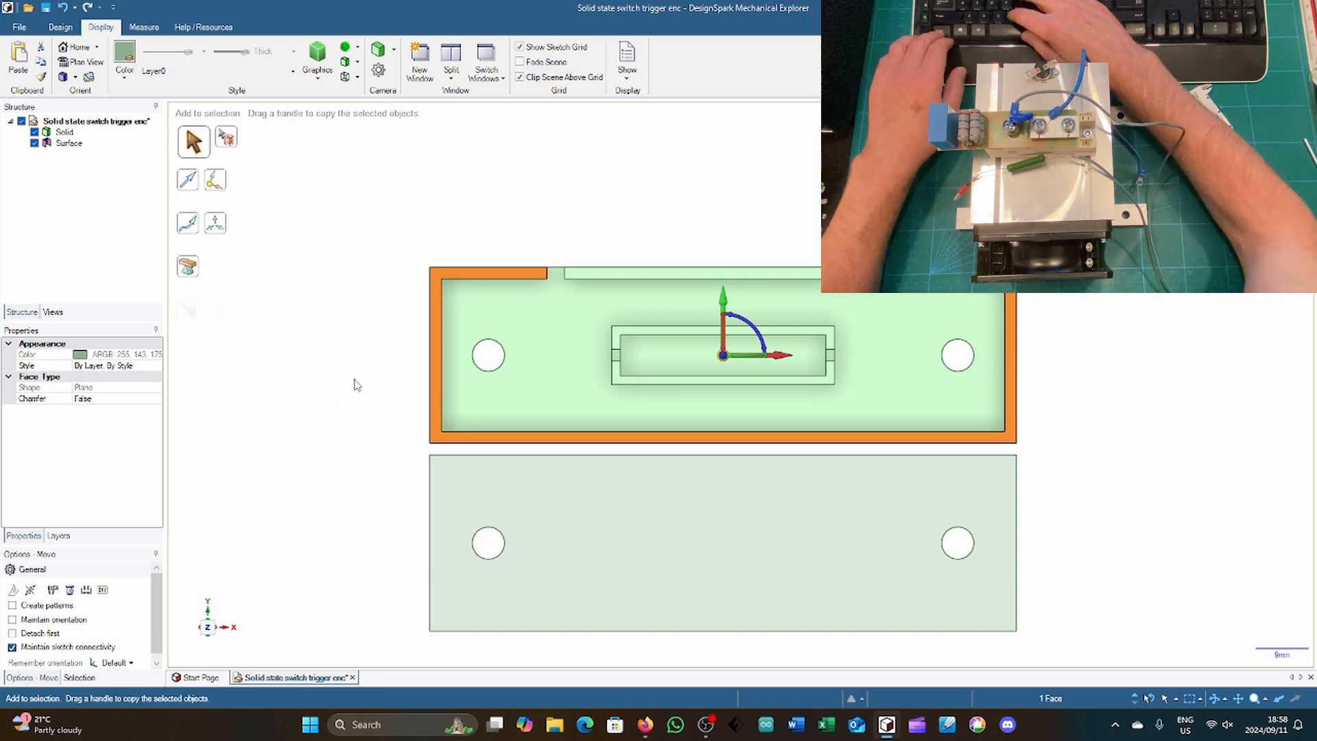
key("ctrl+v")
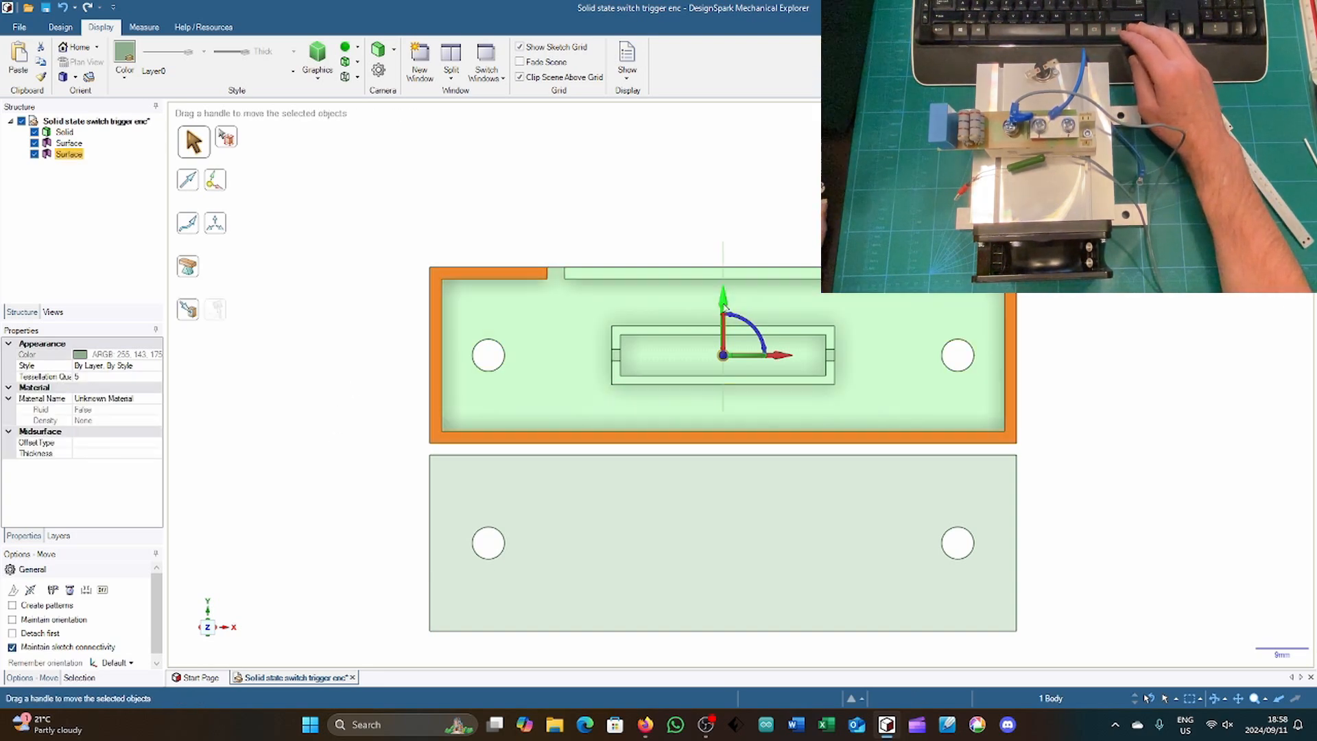
left_click_drag(363, 345, 365, 364)
type("32")
key("Return")
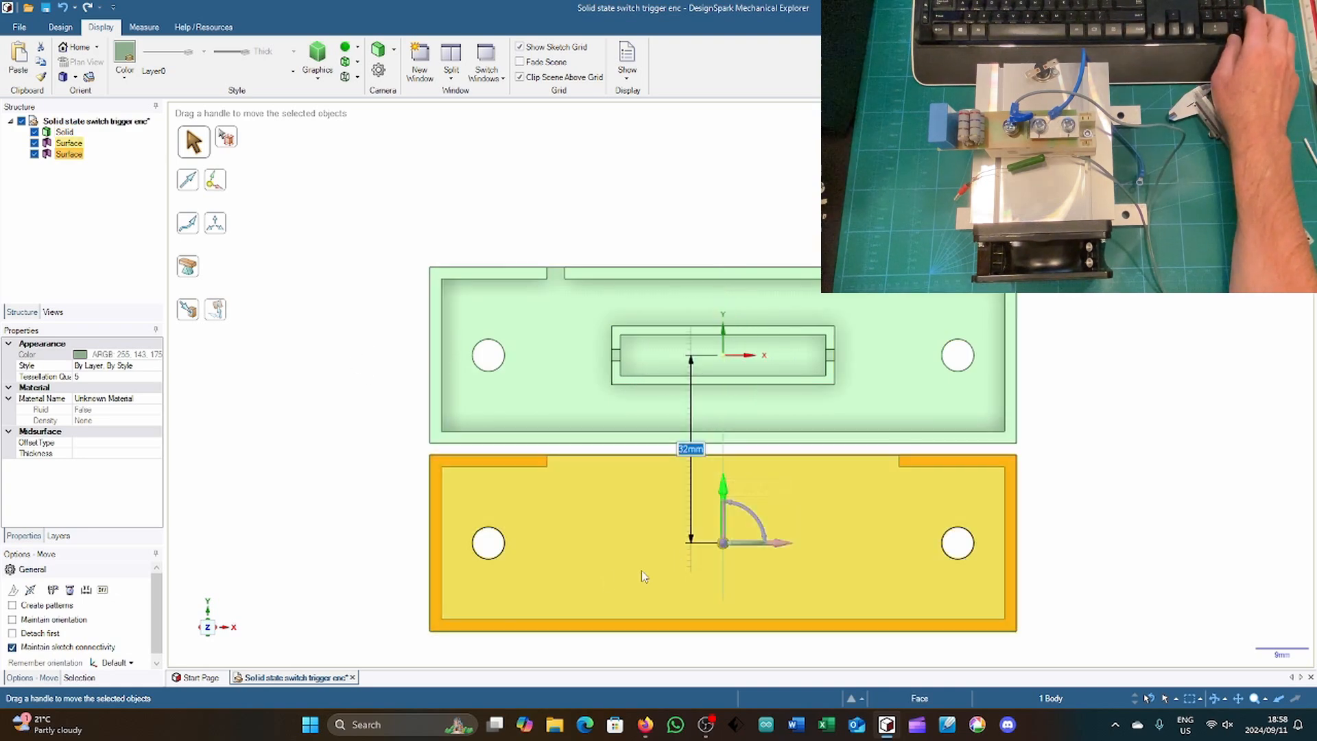
Step: Pull the copied plate surface upward 2 mm into a solid plate
middle_click_drag(355, 559, 304, 450)
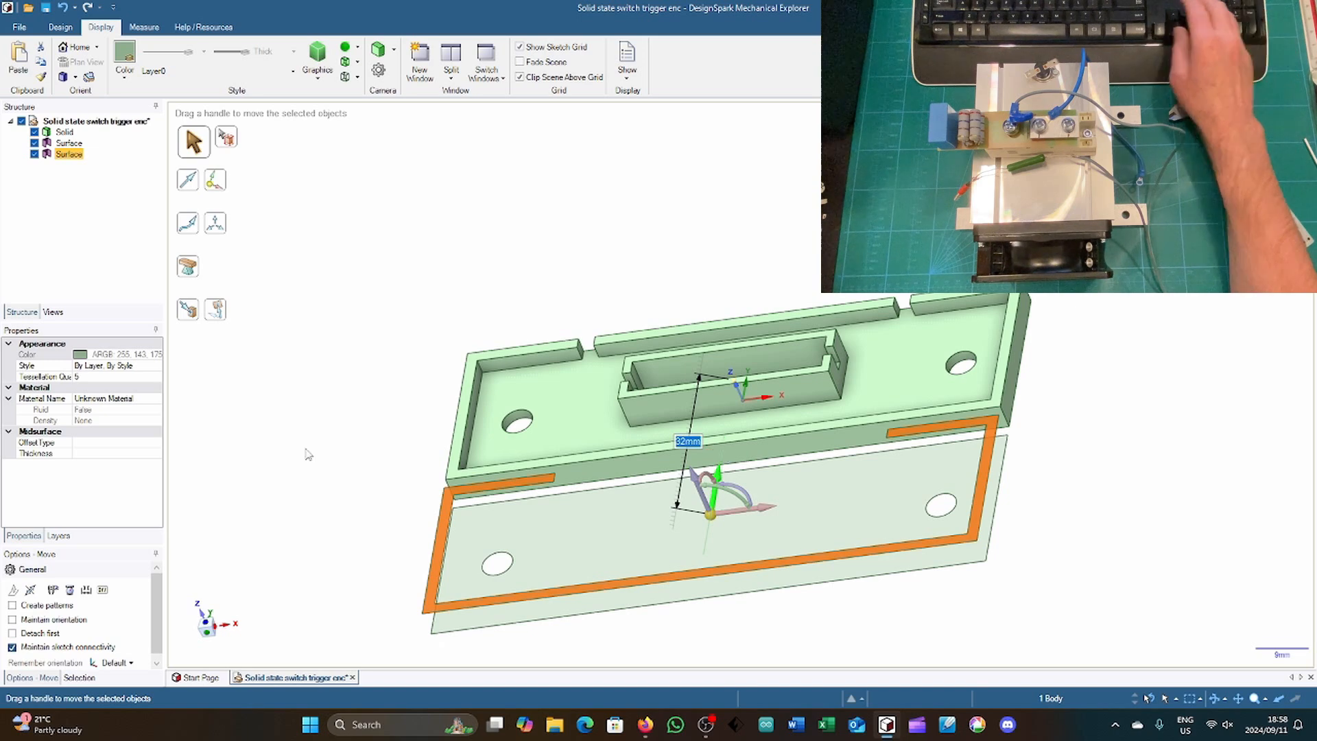
key("p")
left_click(473, 536)
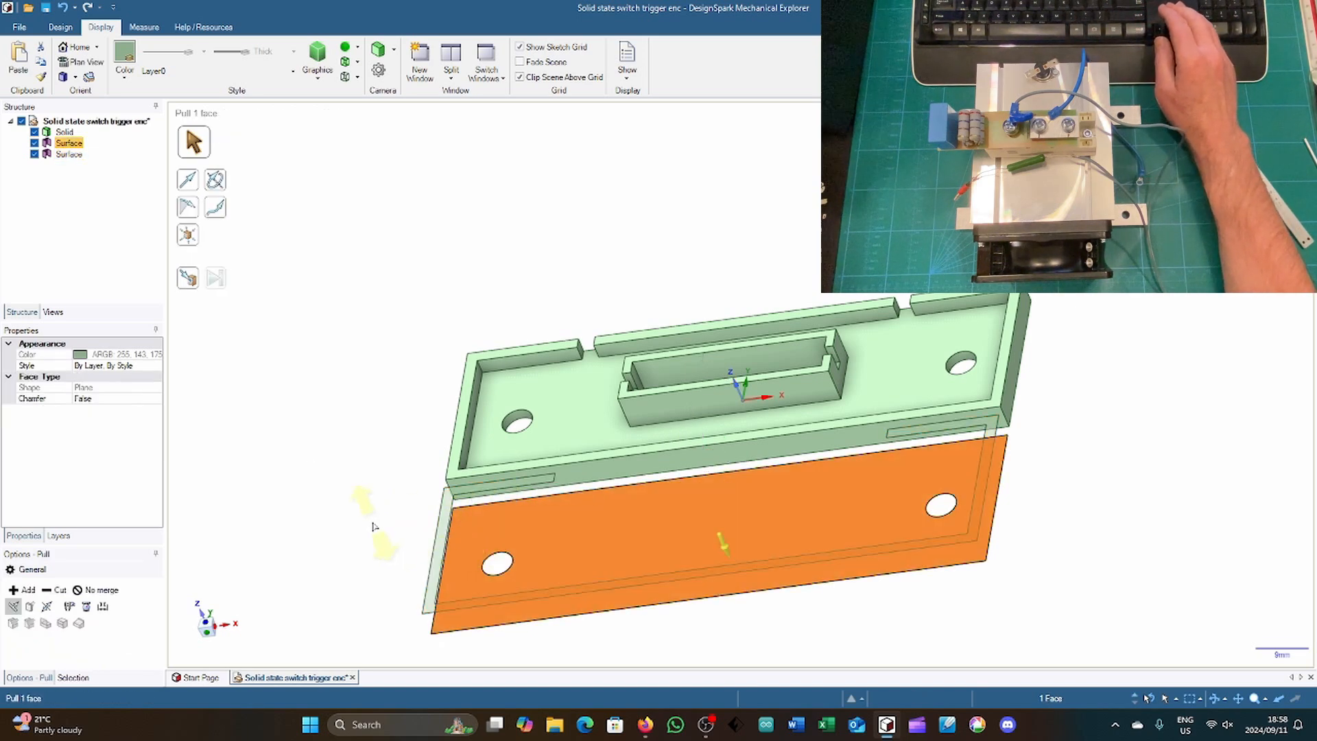
left_click_drag(373, 529, 374, 522)
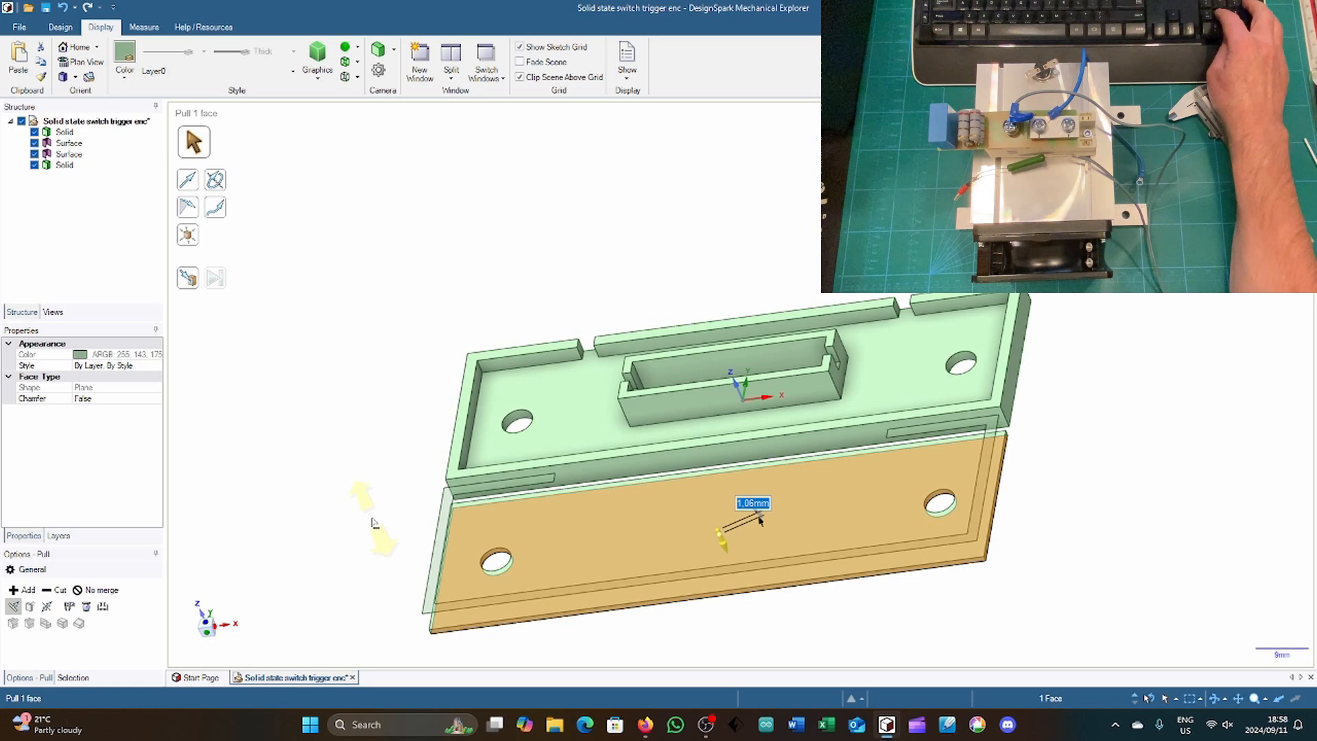
type("2")
key("Return")
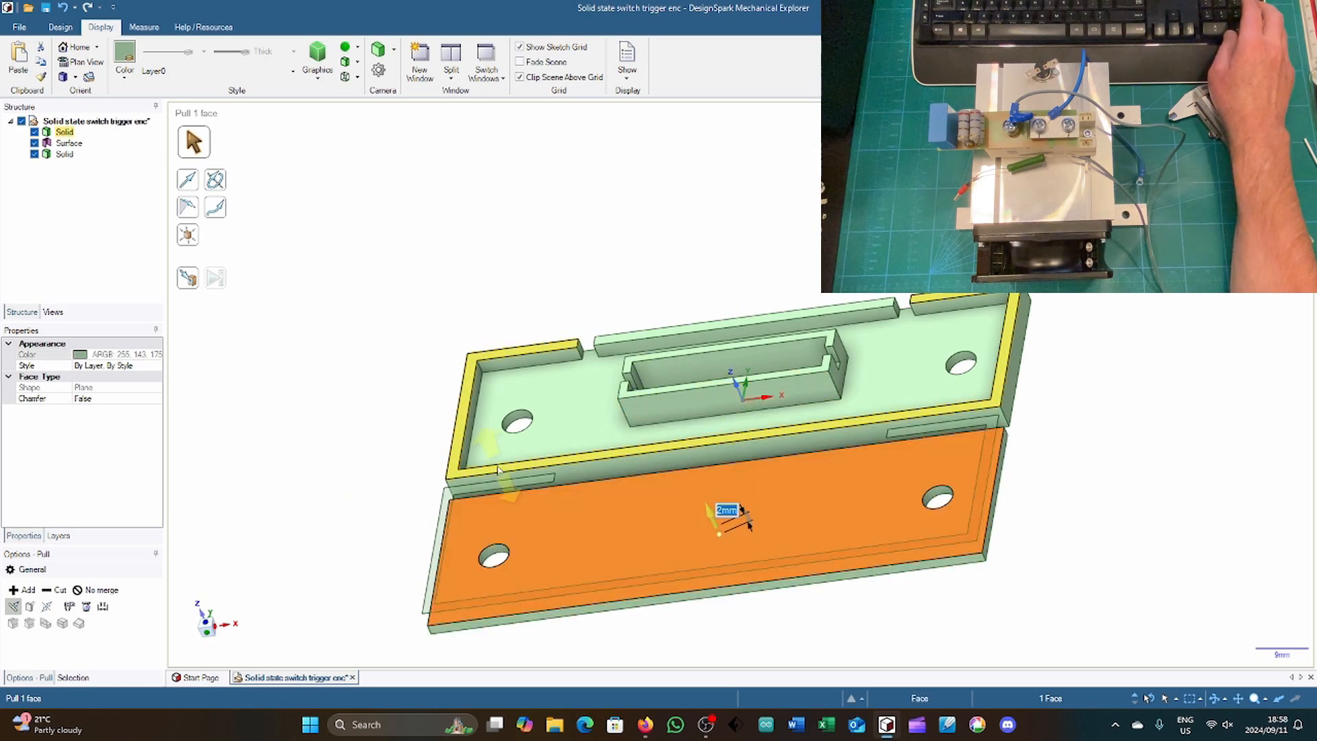
Step: Pull the copied C-shaped rim surface down 3 mm onto the second plate to form its raised rim
left_click(442, 514)
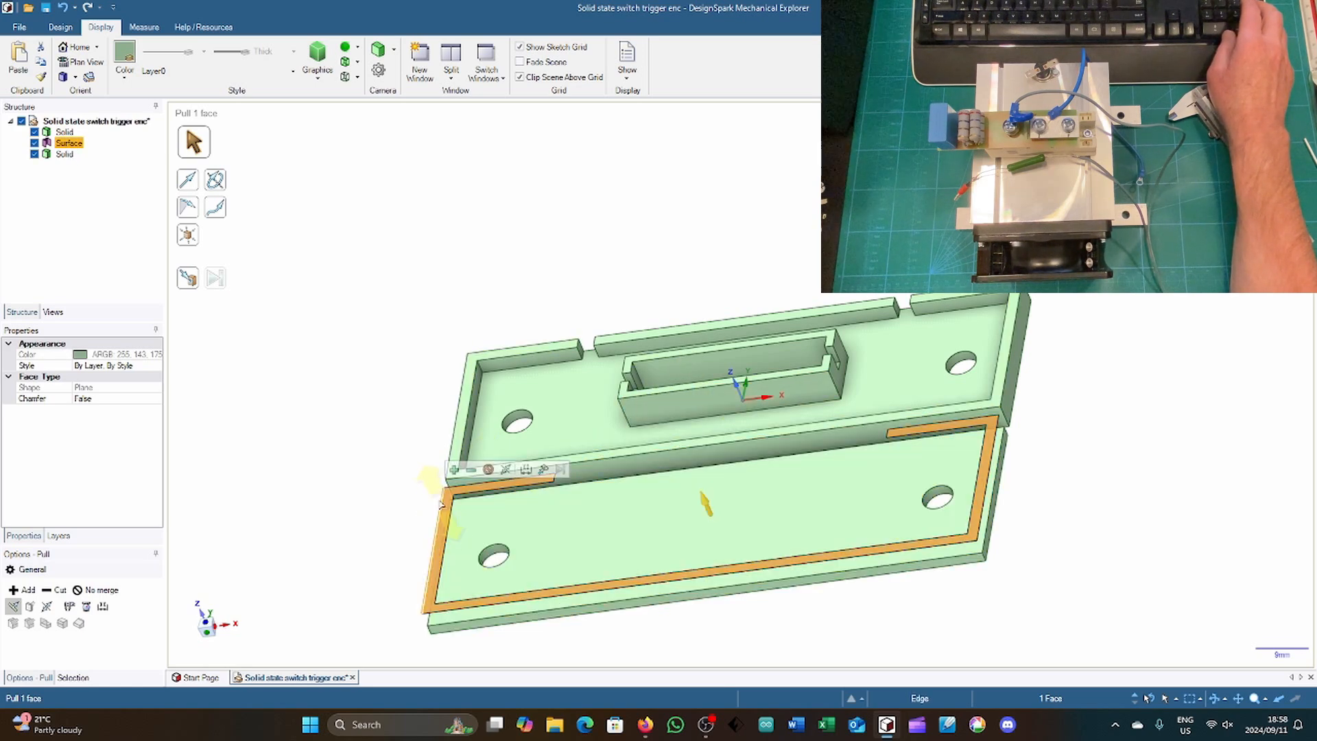
left_click_drag(388, 452, 396, 465)
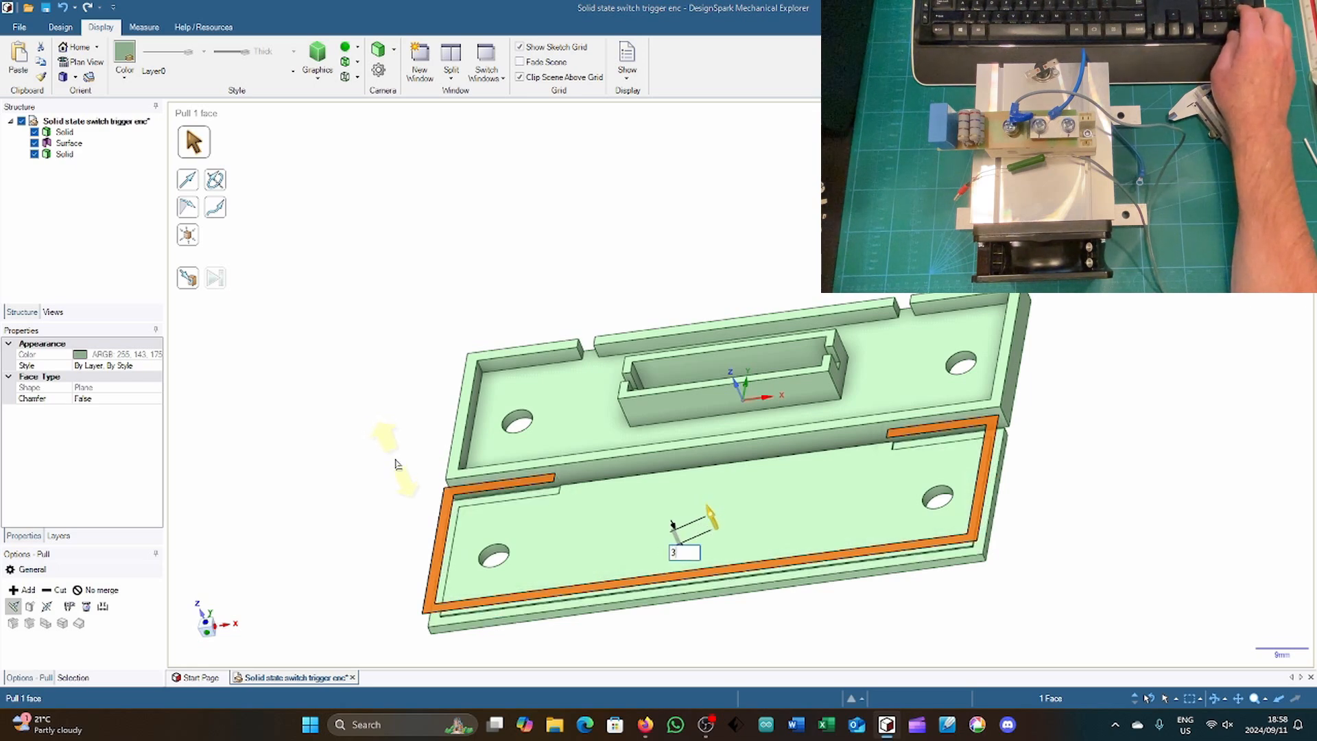
type("3")
key("Return")
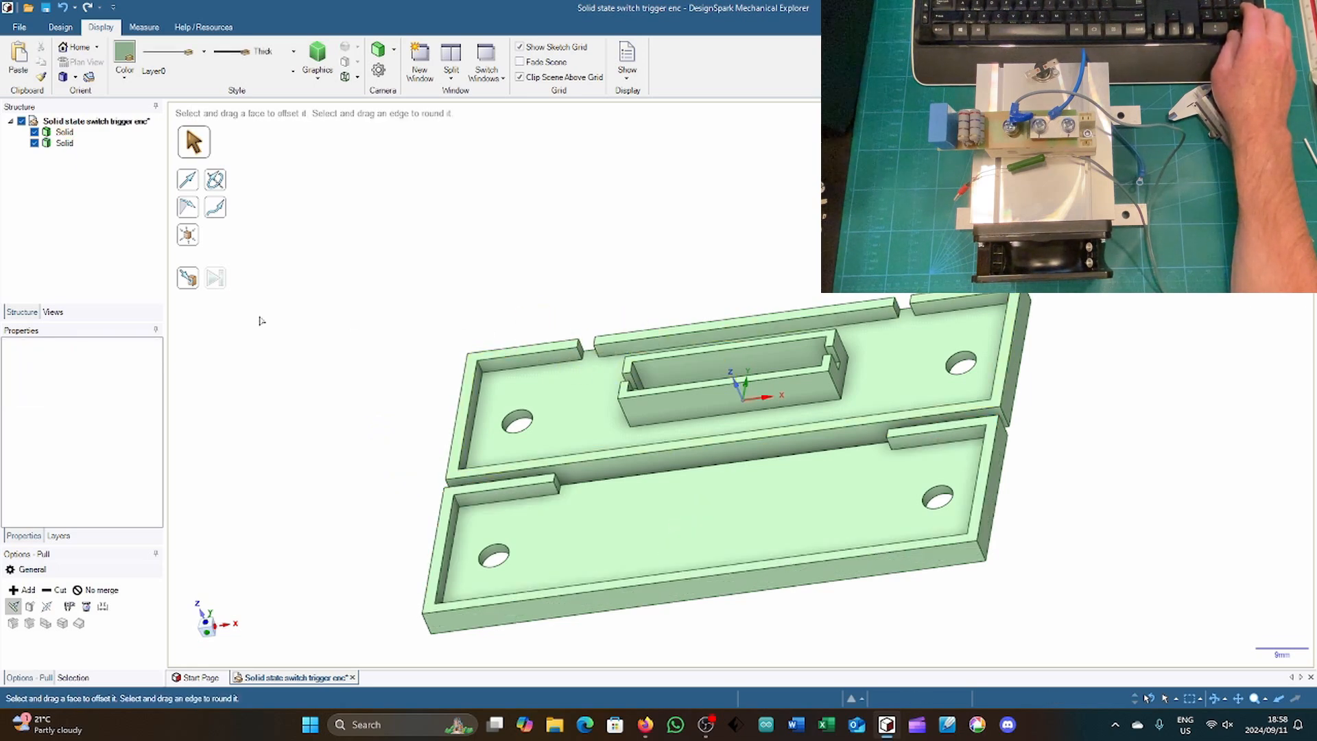
Step: Extend the cut end face of the second part's rim along its open long side to the opposite rim segment, closing the opening
middle_click_drag(295, 309, 302, 356)
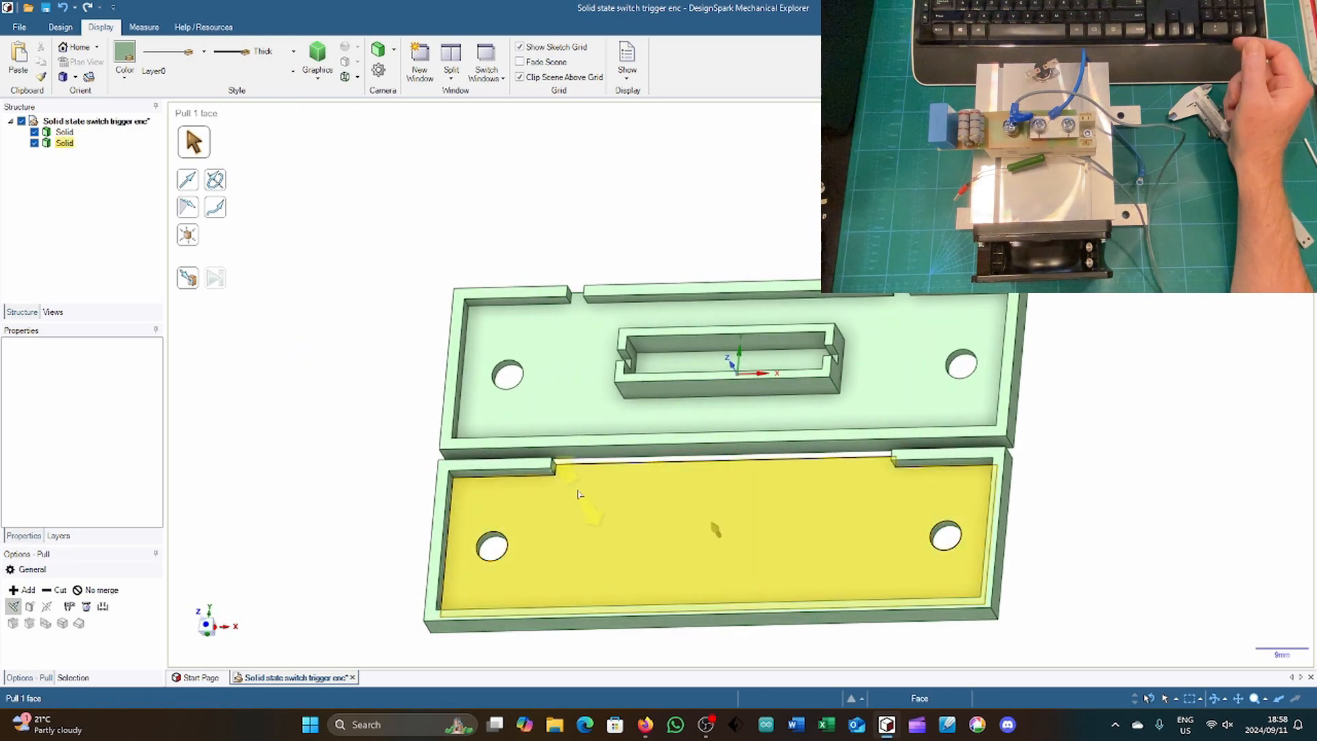
left_click(554, 473)
scroll(554, 474, "up", 5)
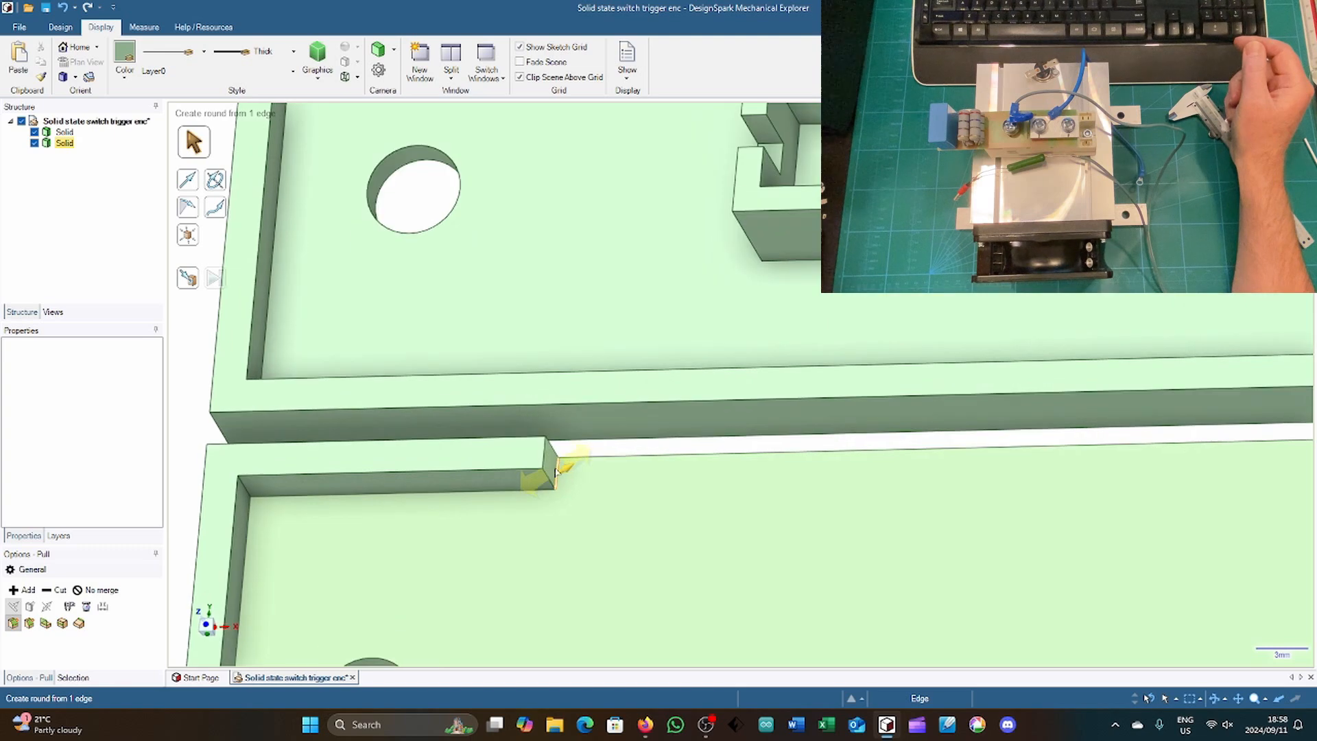
left_click(552, 467)
scroll(555, 469, "down", 6)
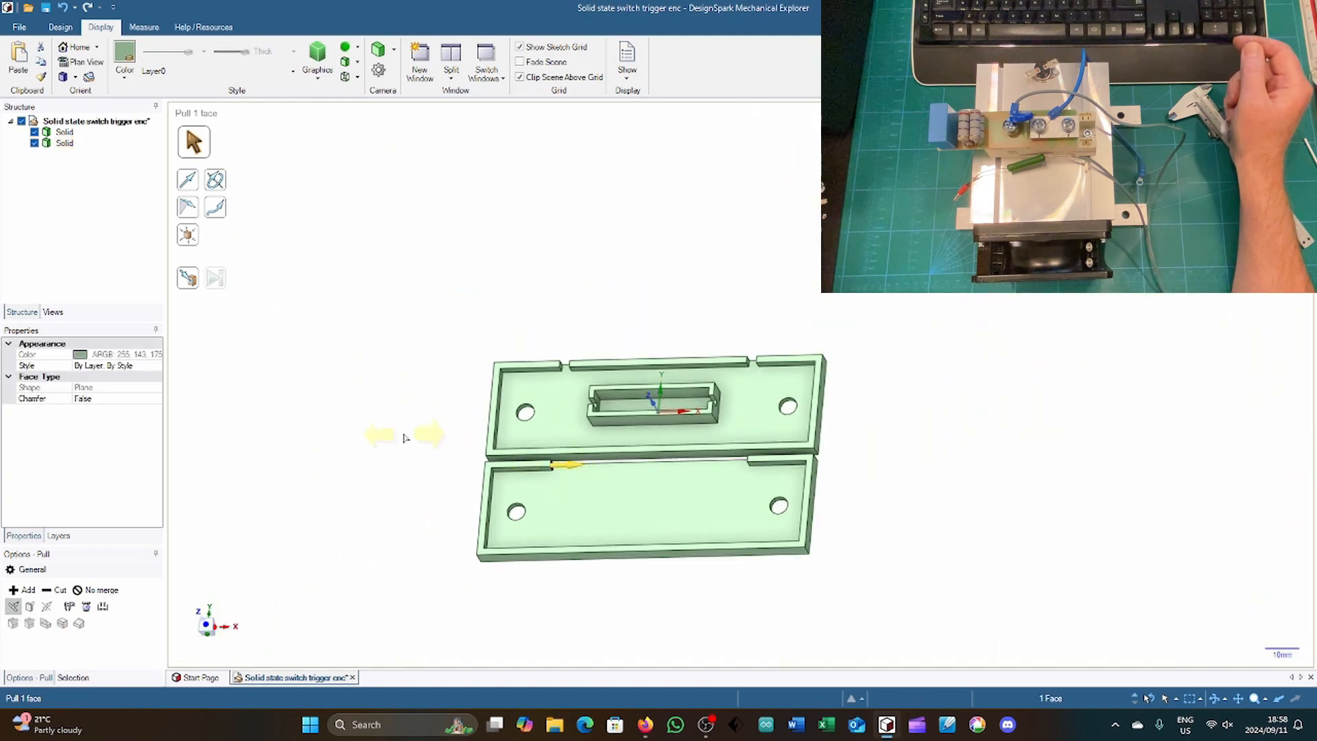
left_click_drag(454, 447, 620, 453)
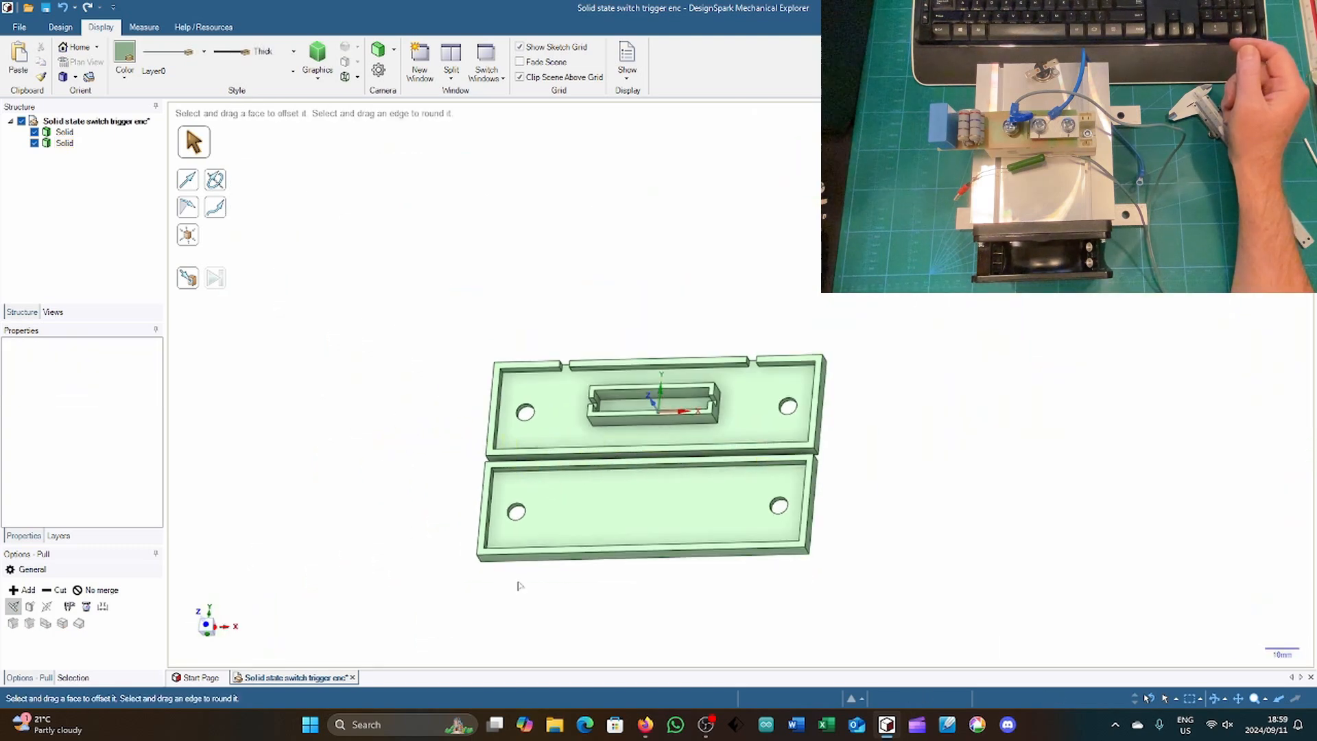
Step: Pull the inner face of the cover rim's long side nearest the base inward by 1.75 mm
scroll(519, 585, "up", 2)
scroll(519, 585, "up", 1)
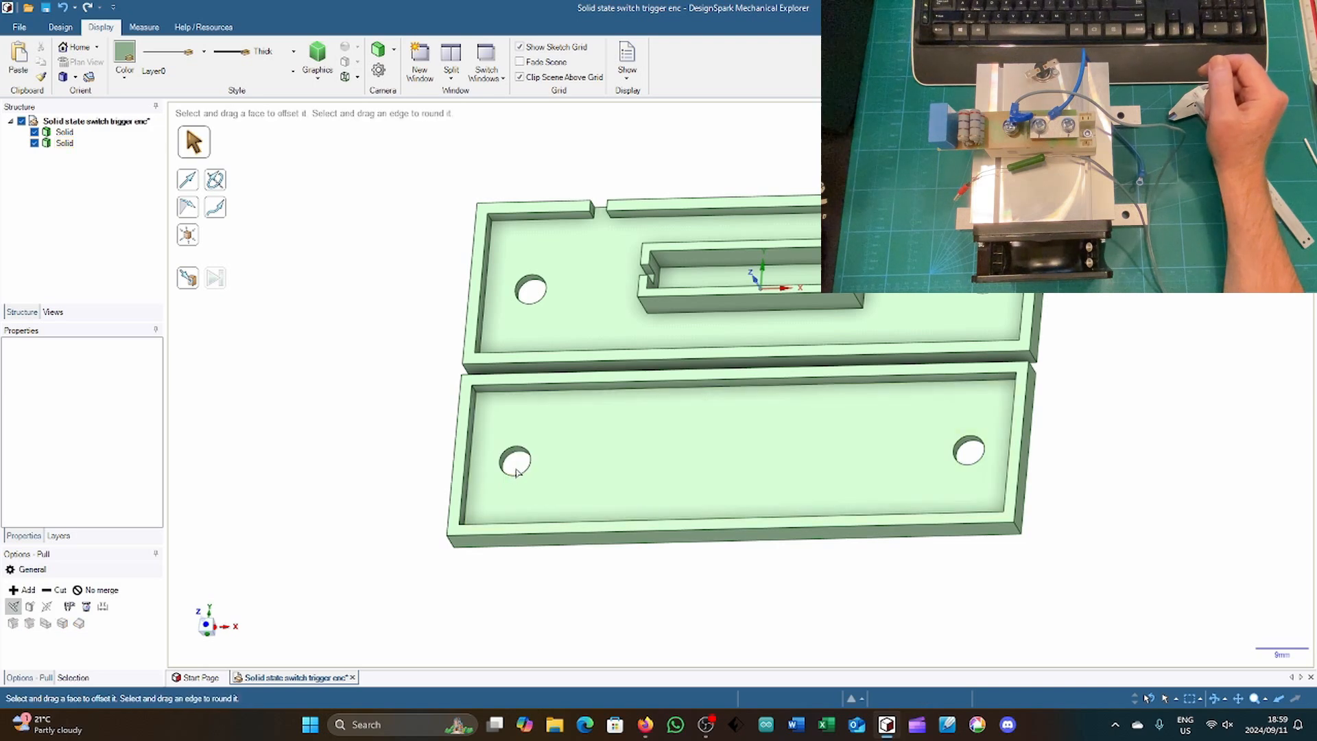
left_click(527, 389)
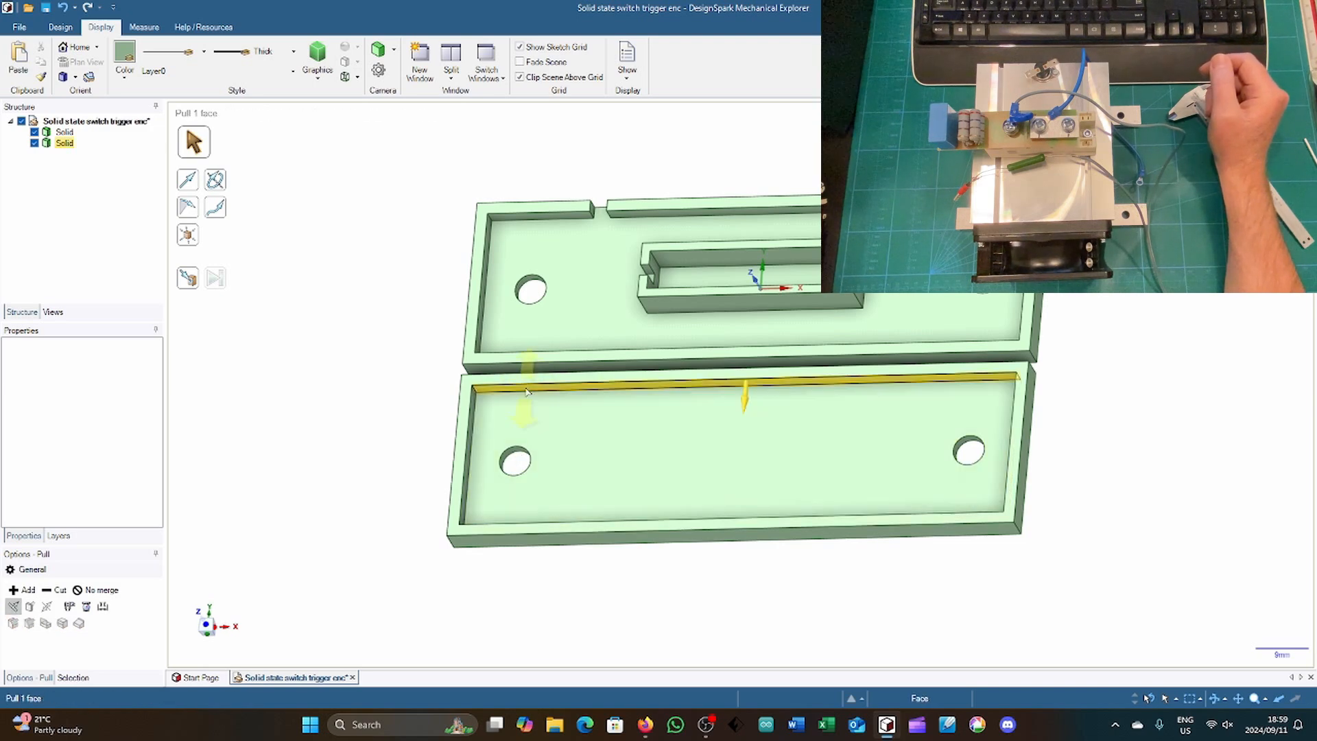
left_click(527, 391)
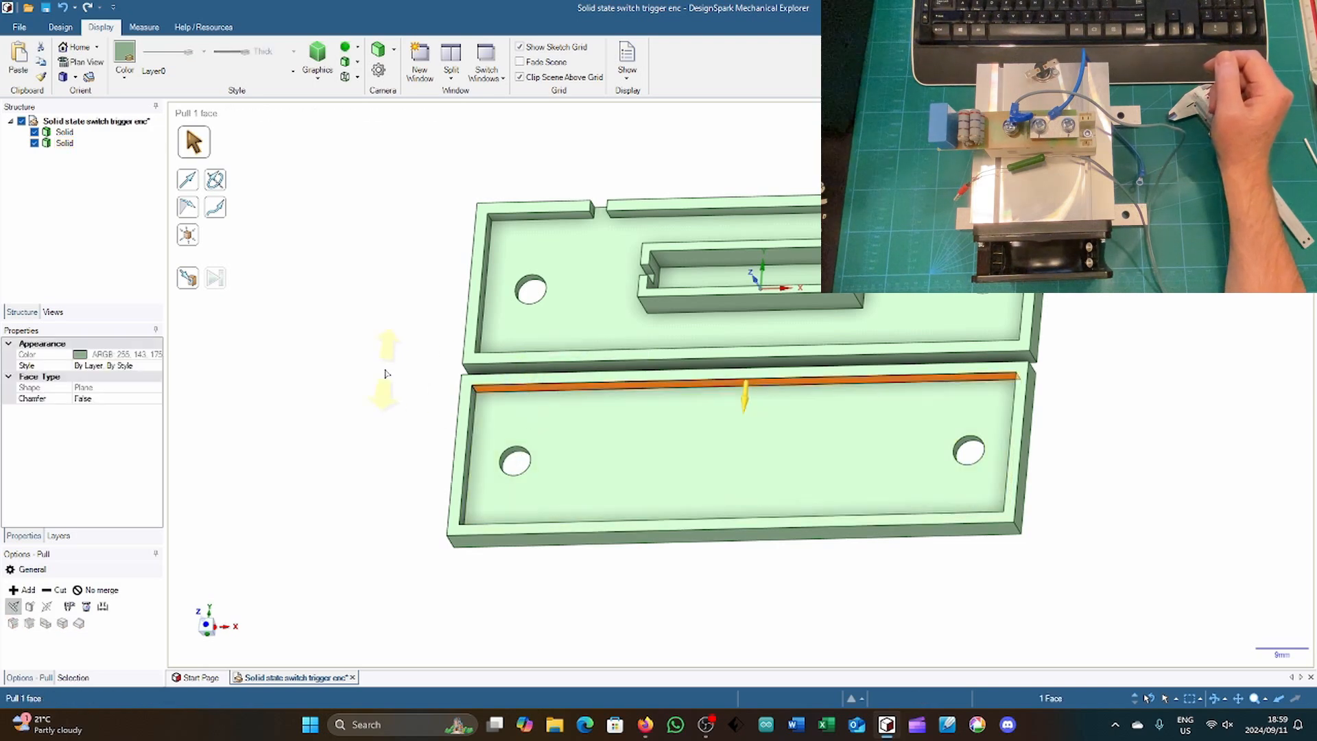
left_click_drag(387, 376, 389, 378)
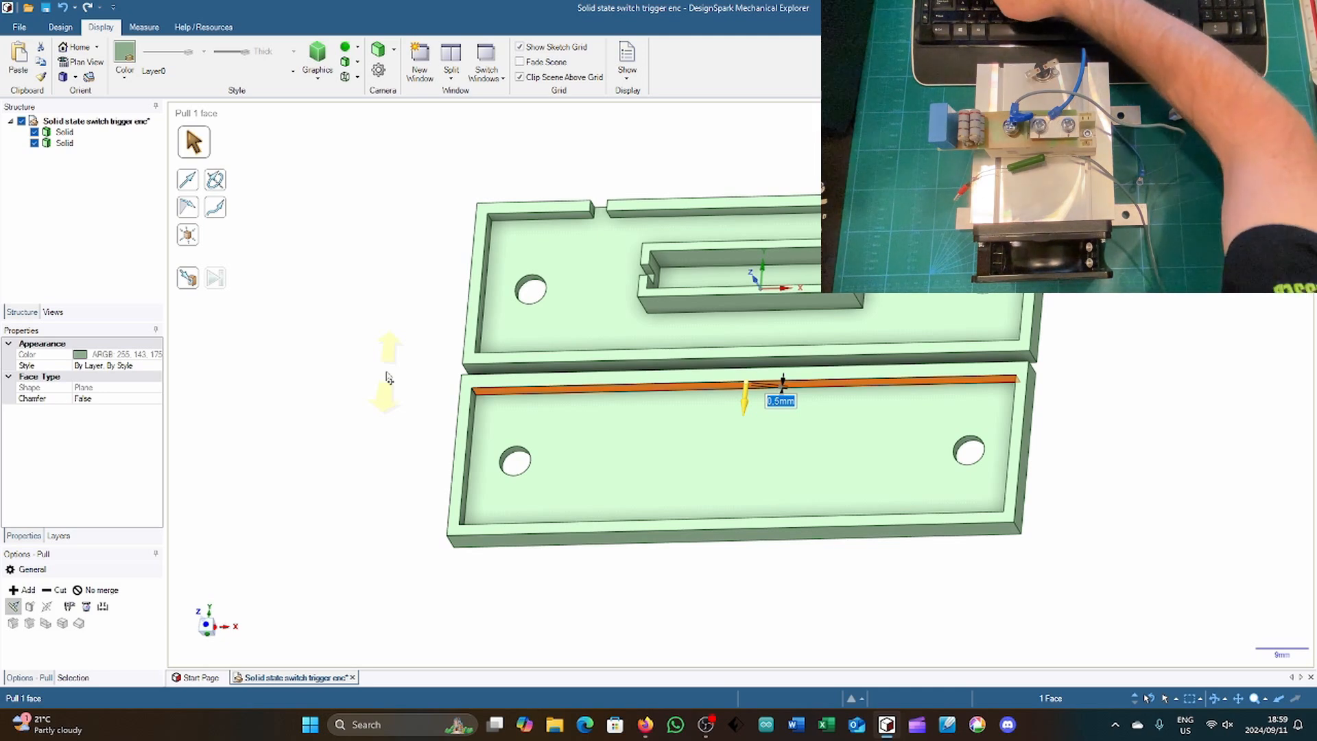
type("1,")
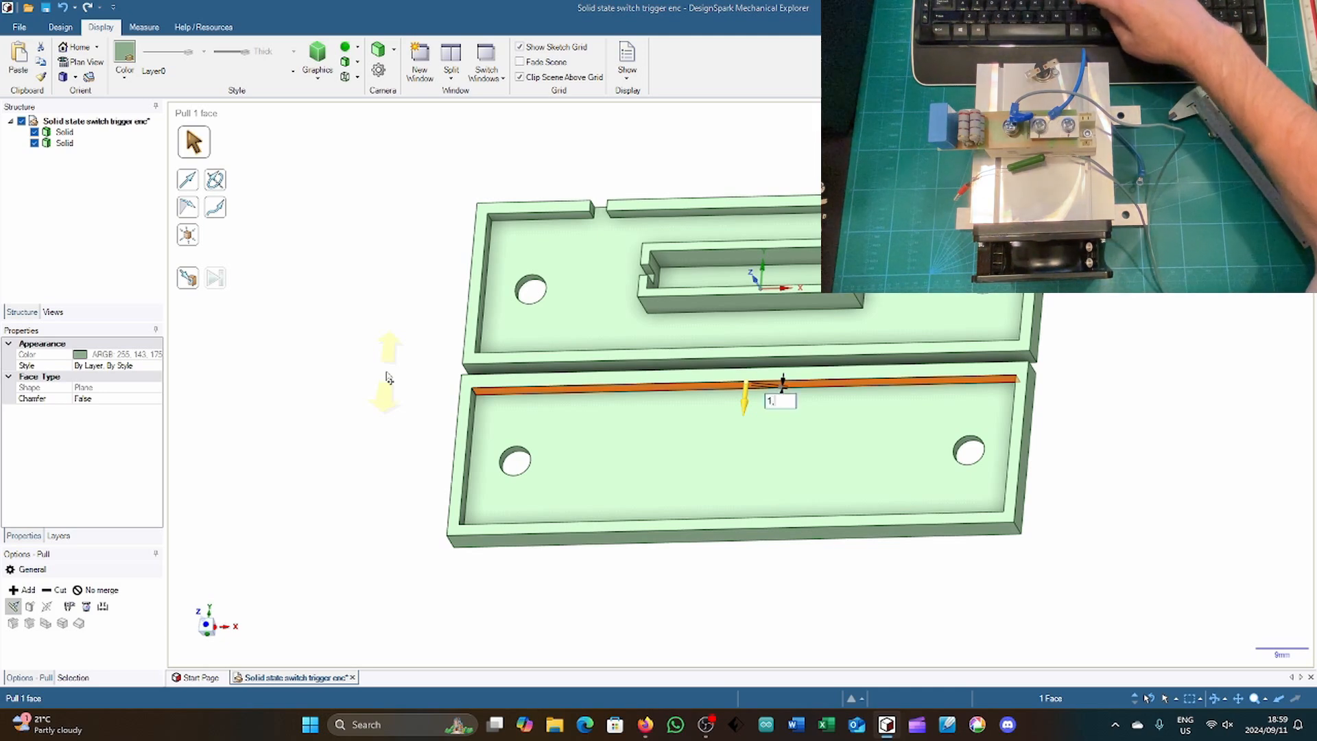
type(".")
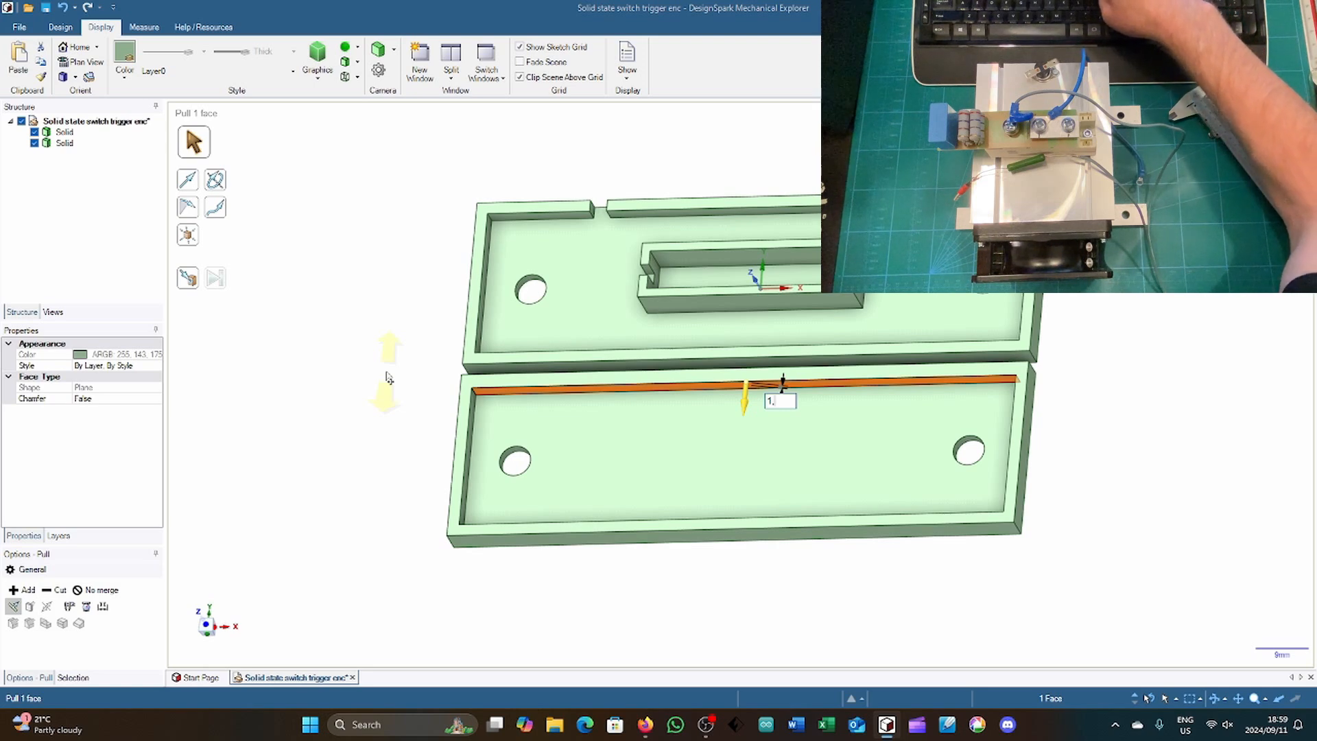
type("75")
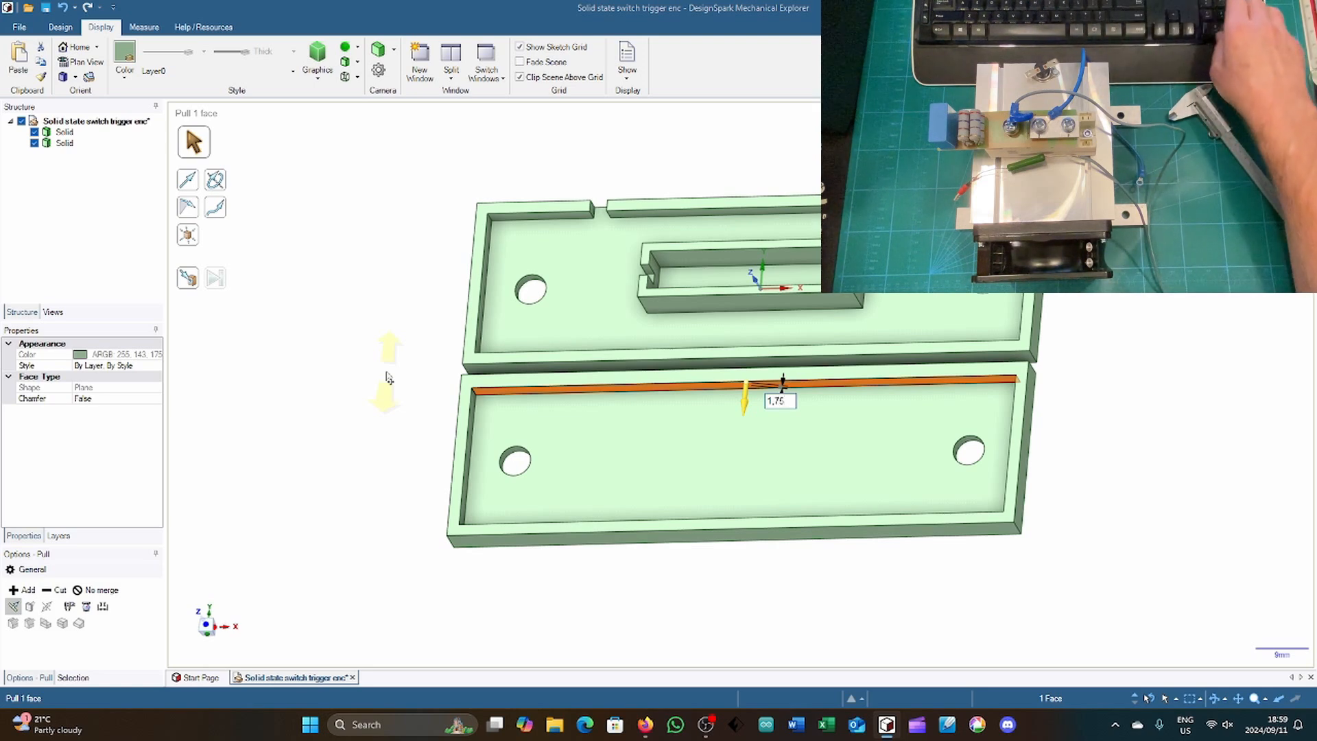
key("Return")
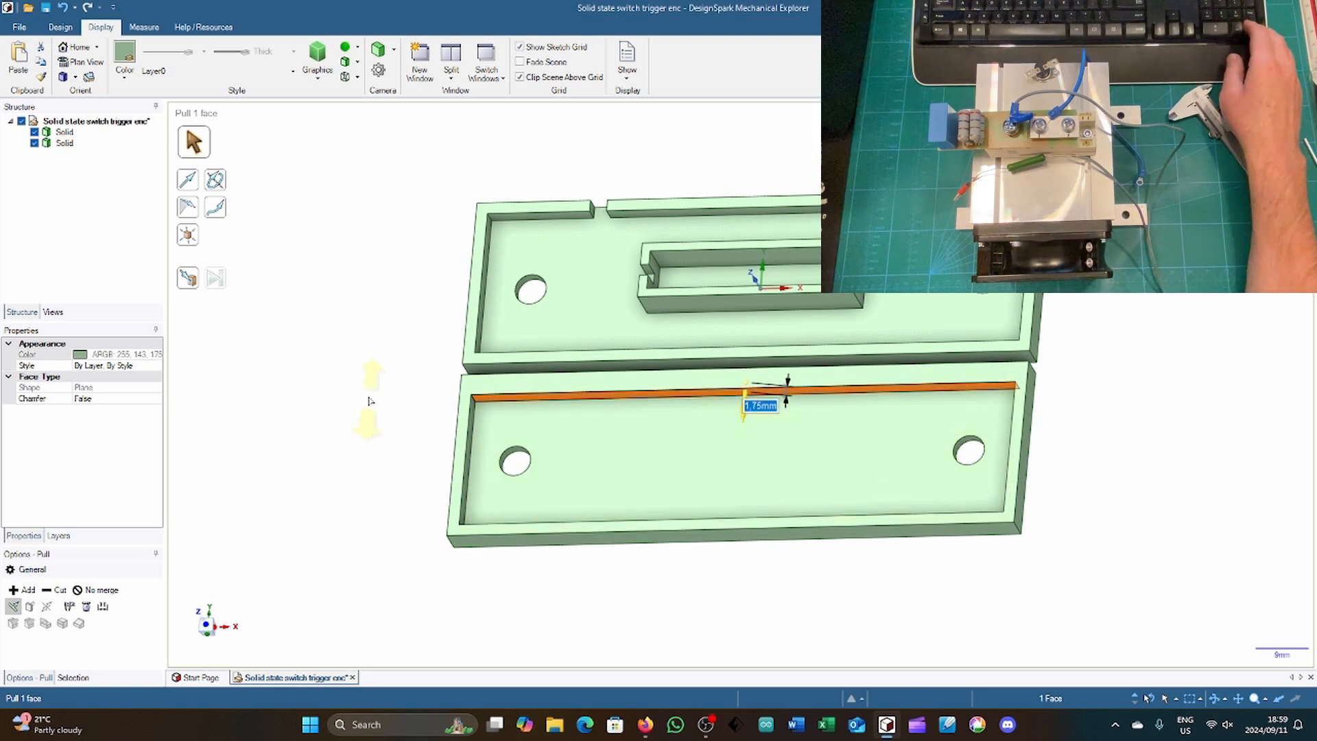
Step: Undo the 1.75 mm pull on the cover rim's inner long face
middle_click_drag(389, 417, 367, 421)
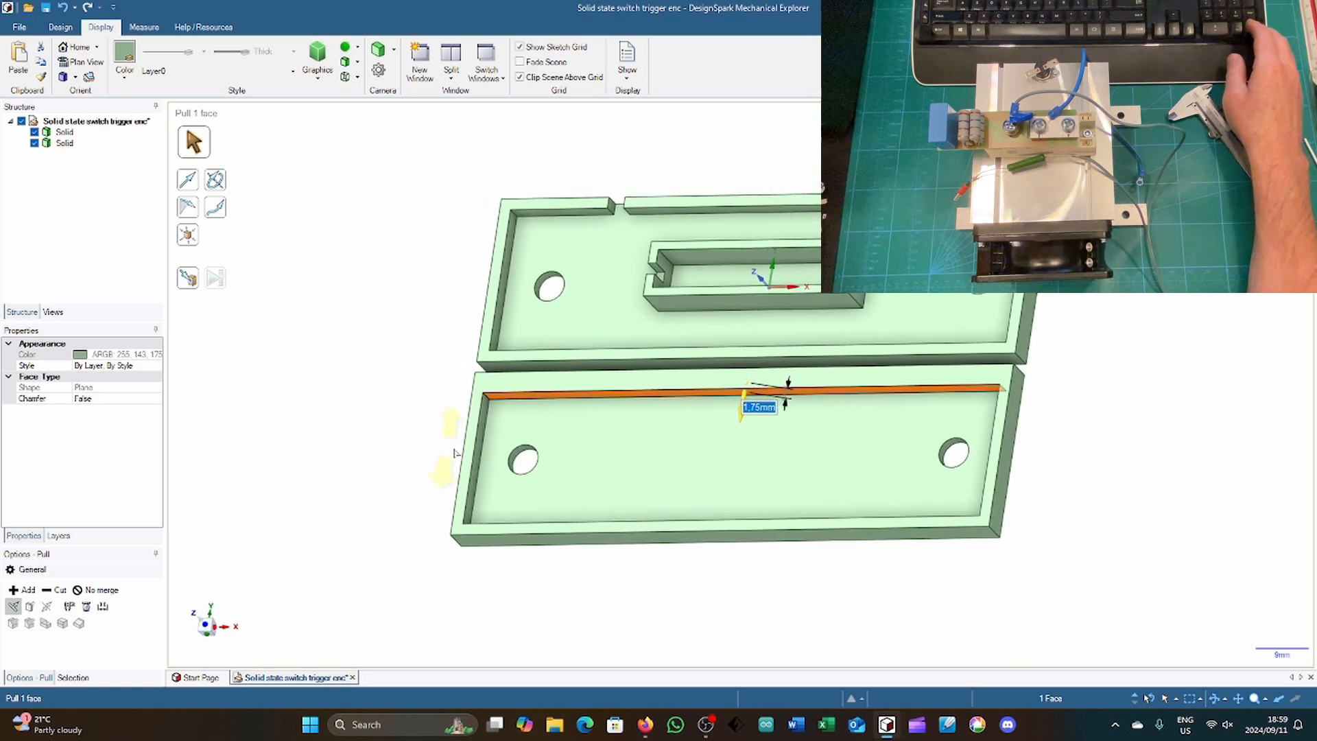
left_click(480, 458)
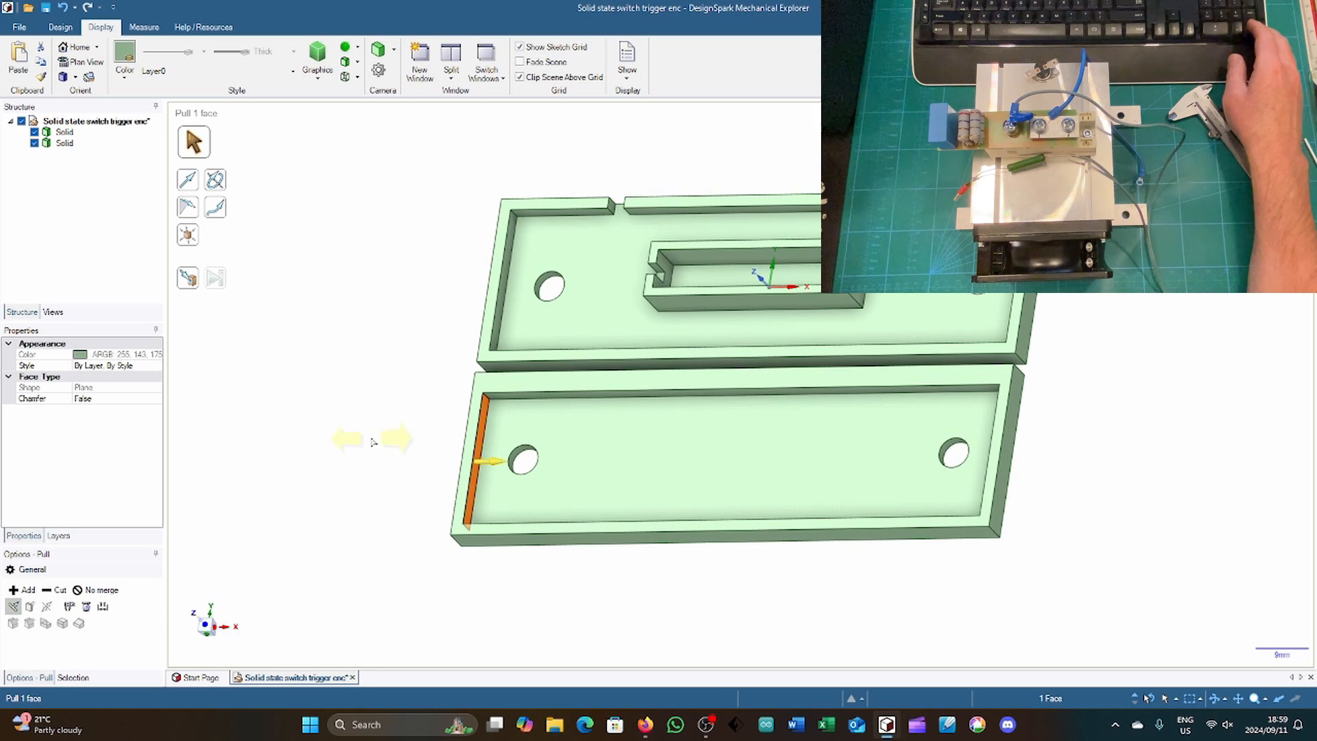
left_click(391, 435)
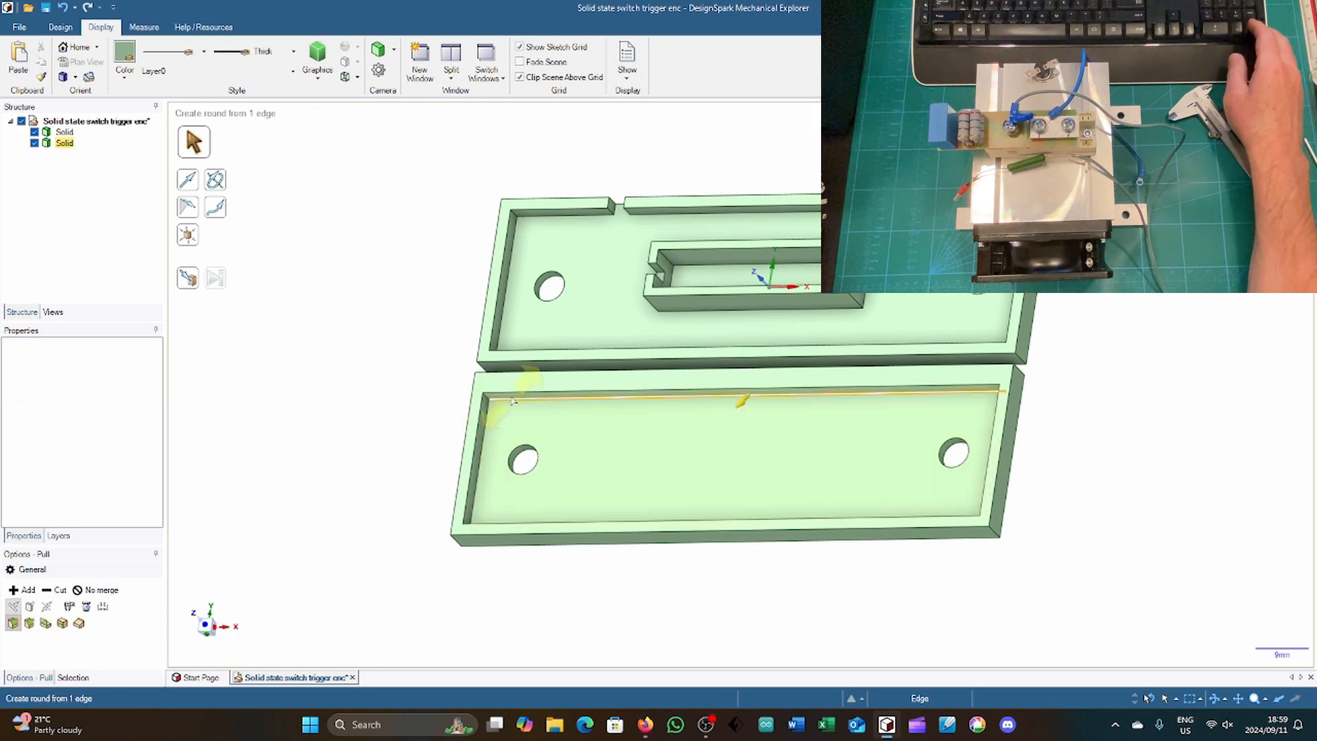
key("ctrl+z")
key("ctrl+z")
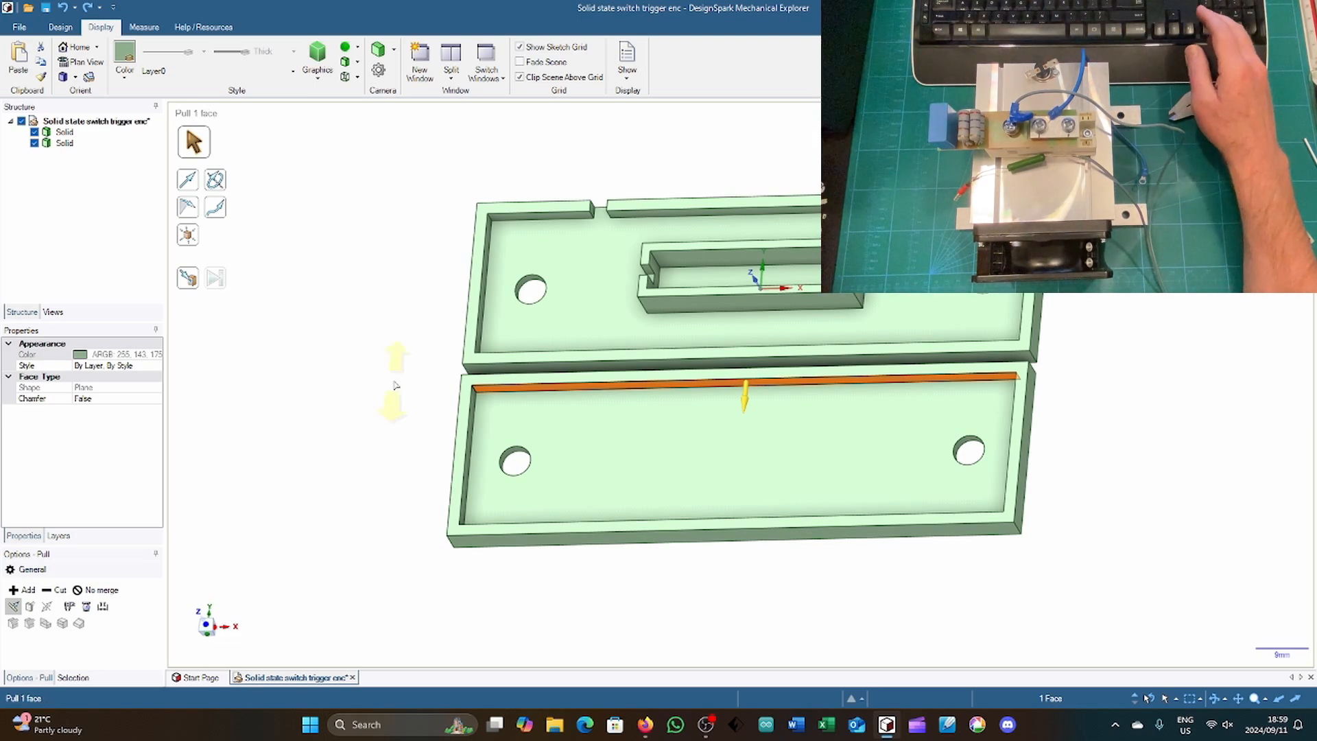
Step: Thicken the cover rim inward by 2 mm on its long side nearest the base and on its negative-X short end
key("space")
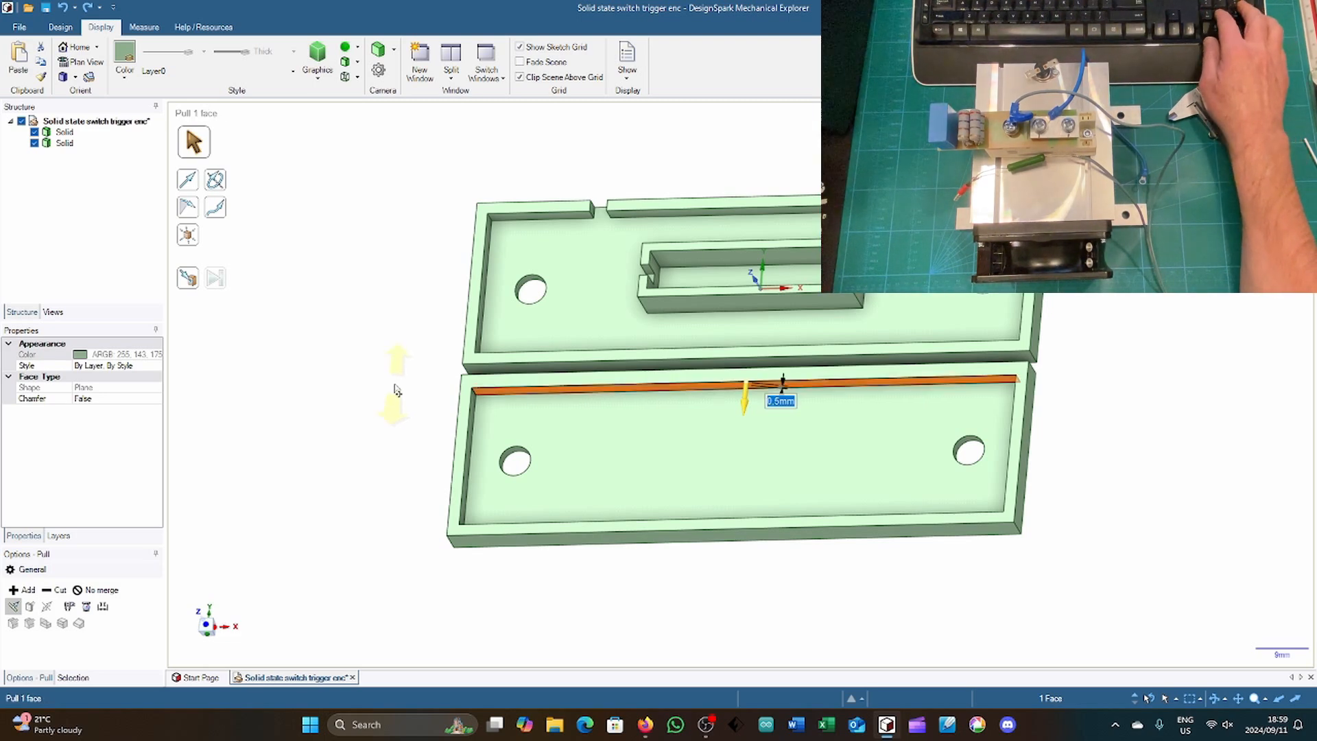
key("Return")
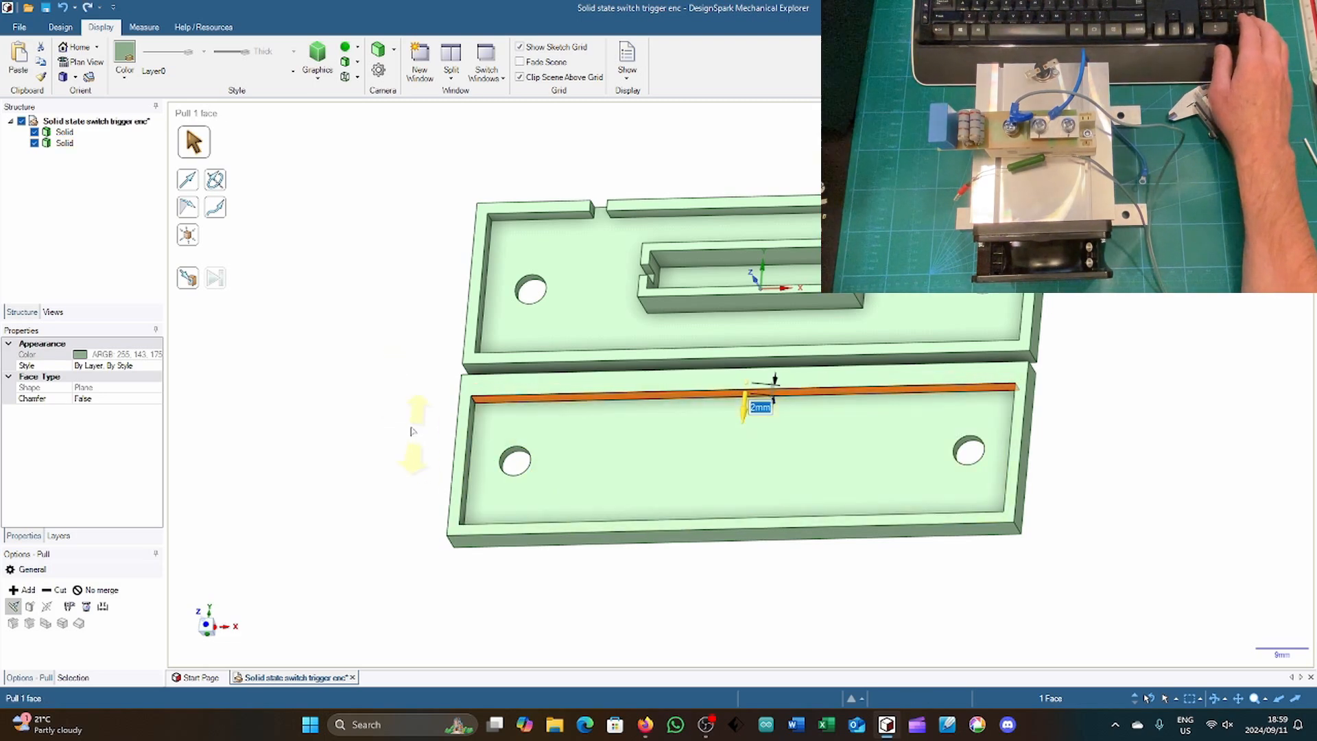
scroll(478, 469, "up", 3)
left_click(478, 470)
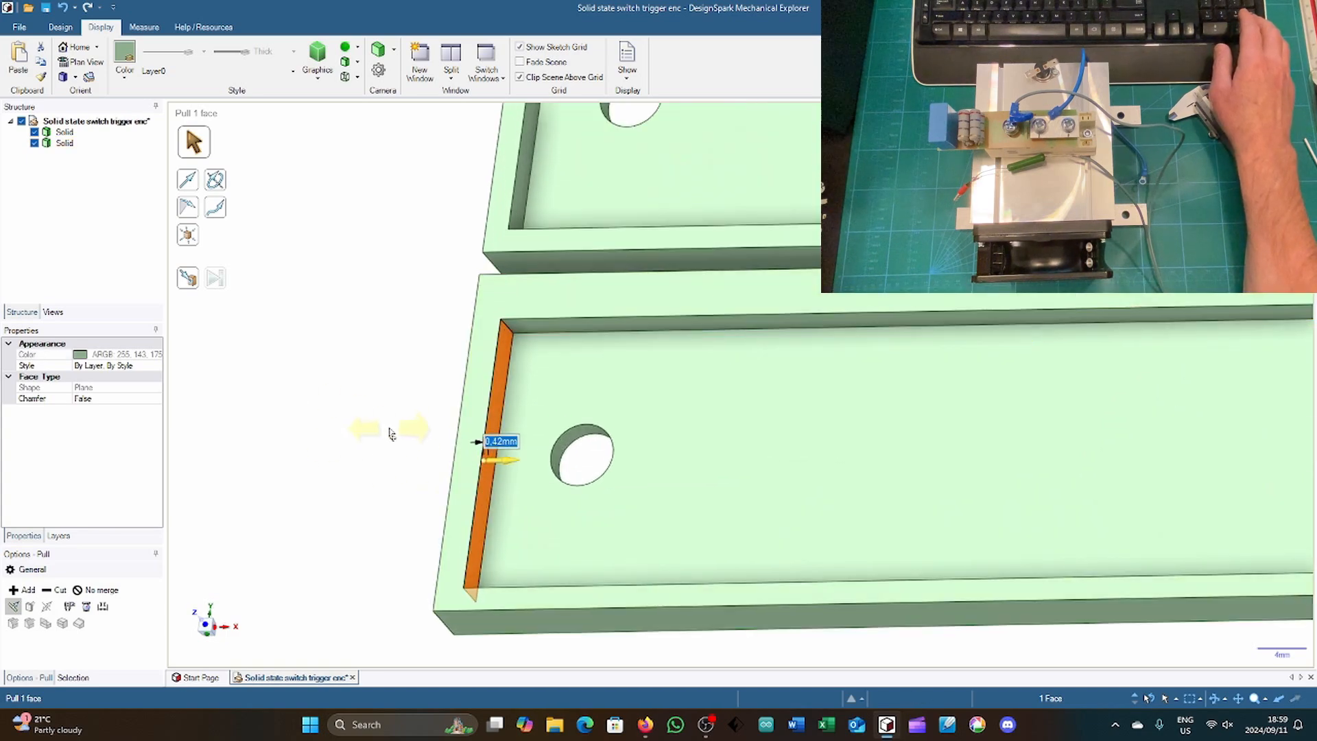
key("Return")
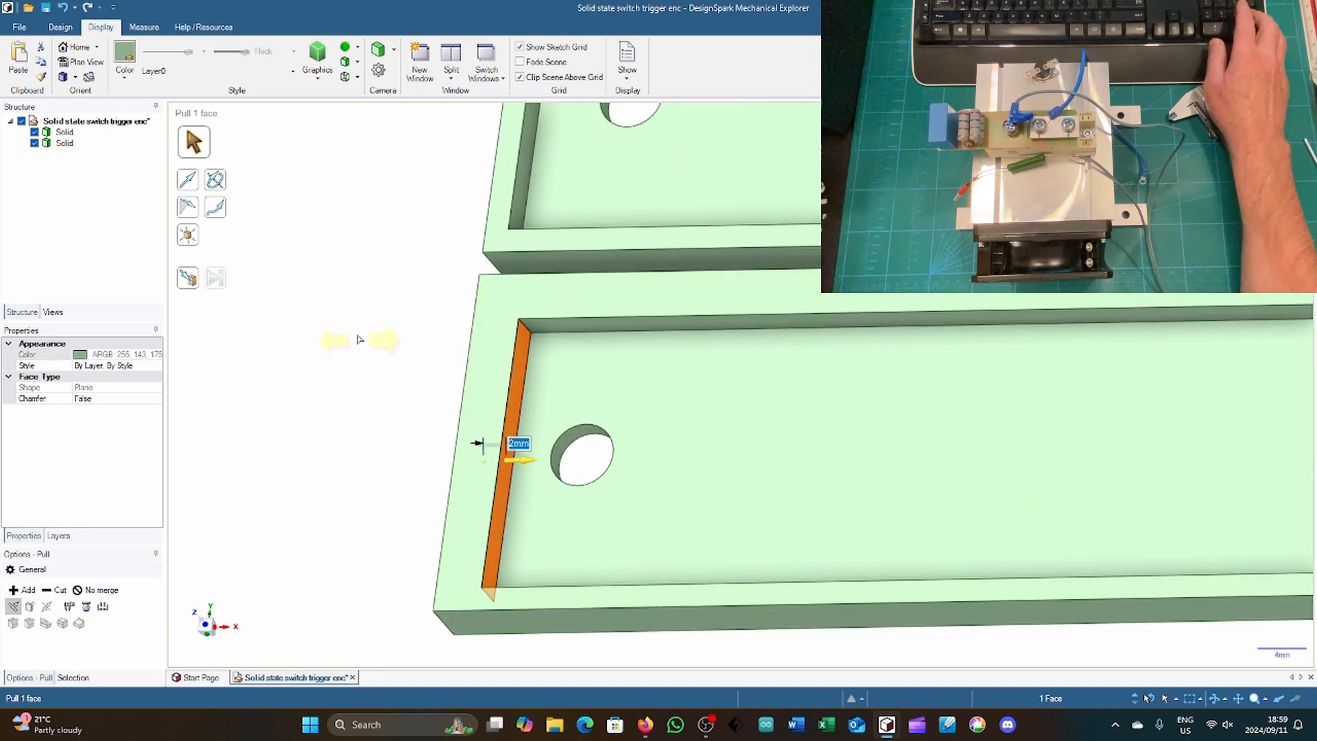
Step: Thicken the cover rim inward by 2 mm on its long side away from the base and on its positive-X short end
middle_click_drag(364, 232, 480, 425)
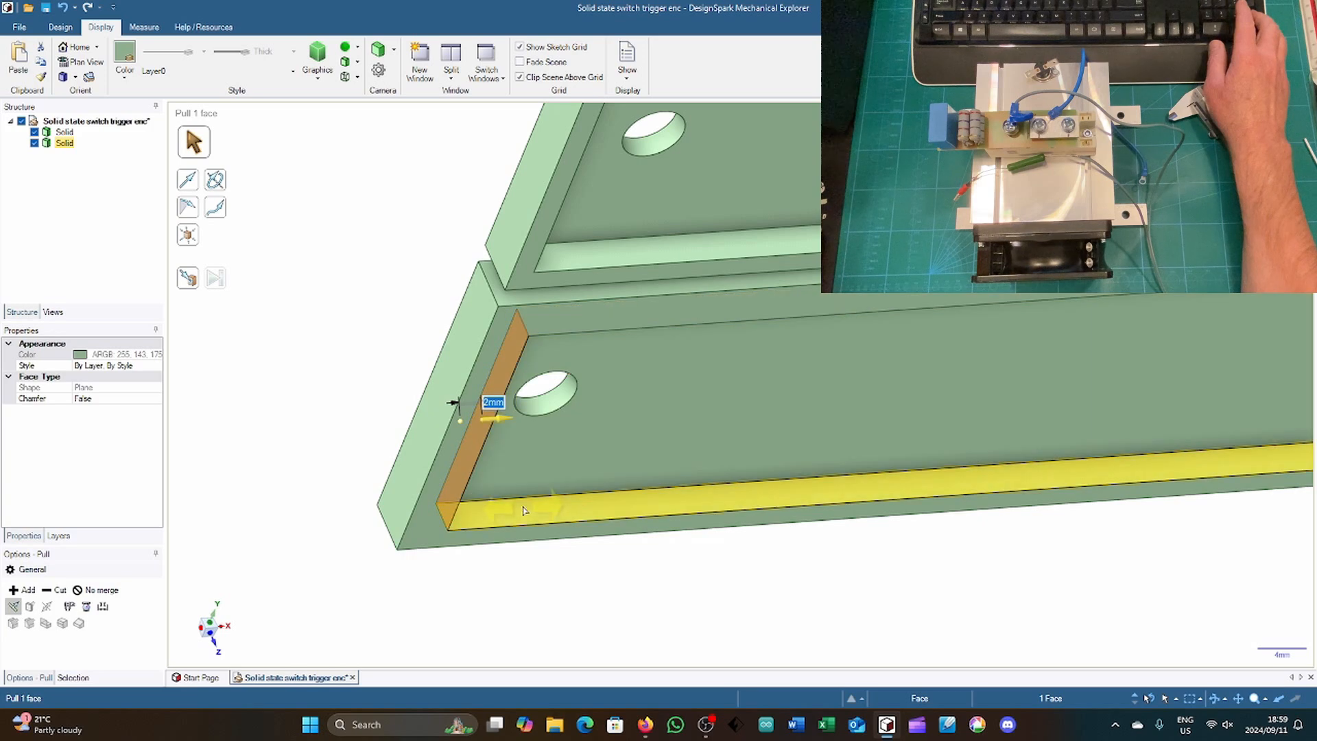
left_click(525, 518)
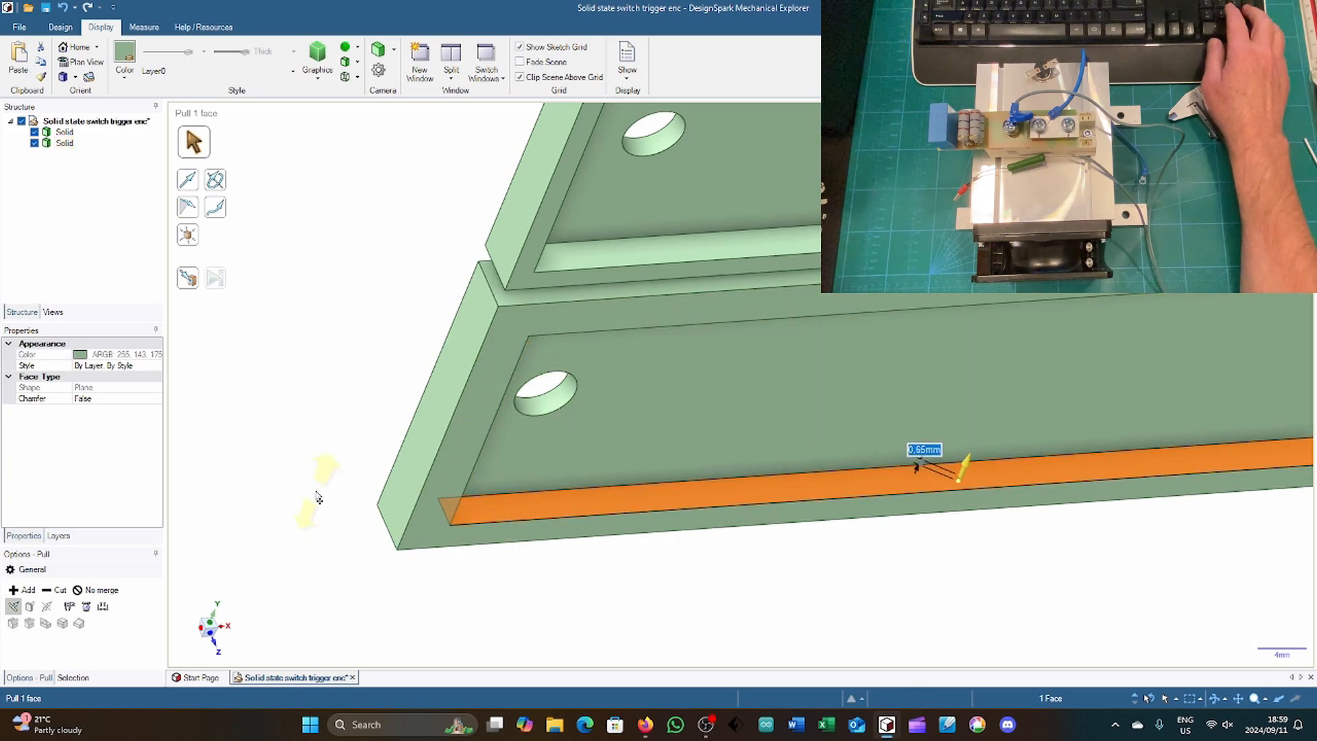
key("Return")
scroll(316, 492, "down", 4)
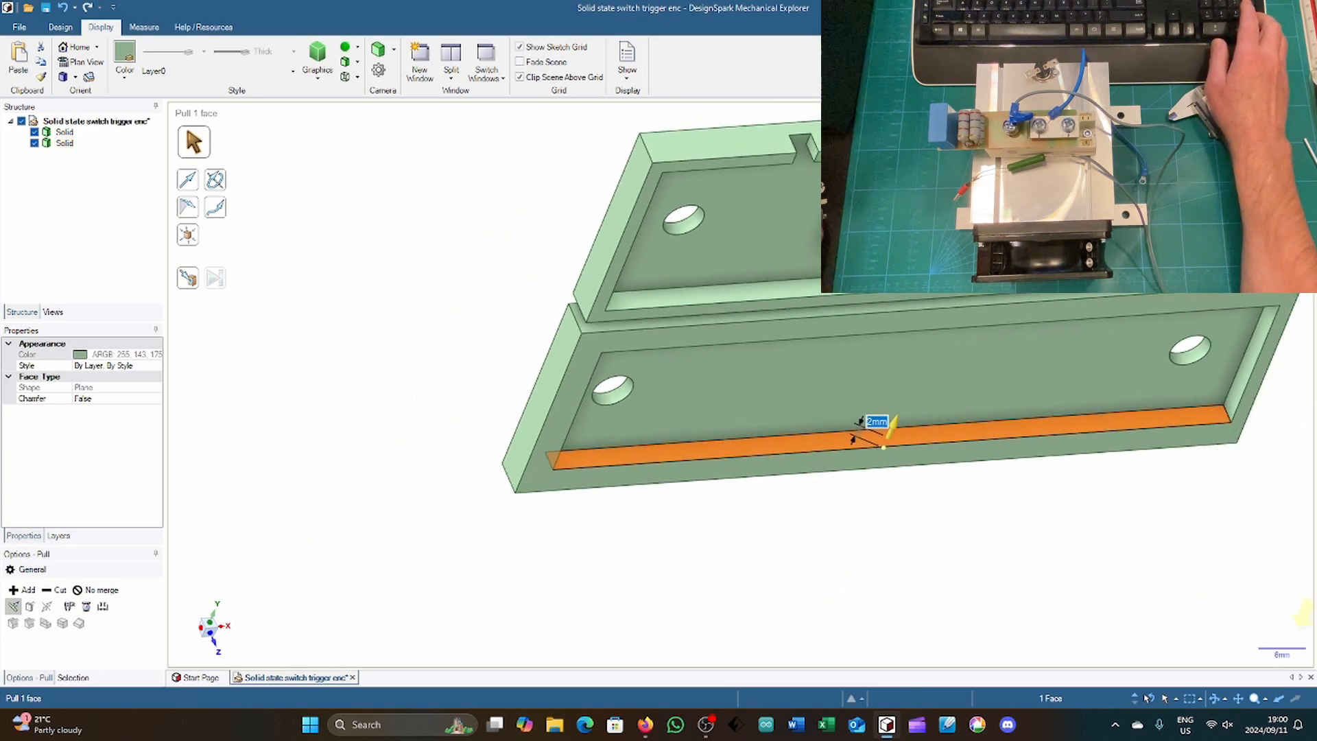
left_click(1242, 391)
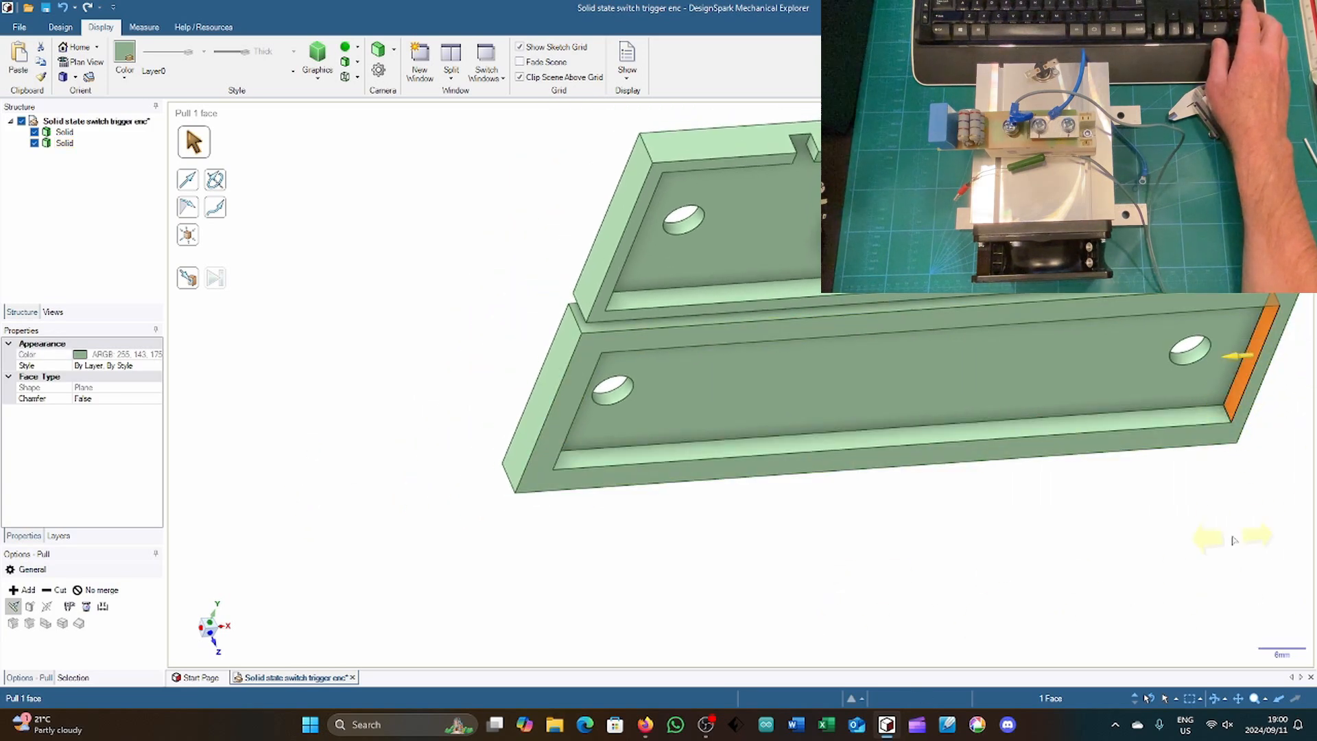
type("2")
key("Return")
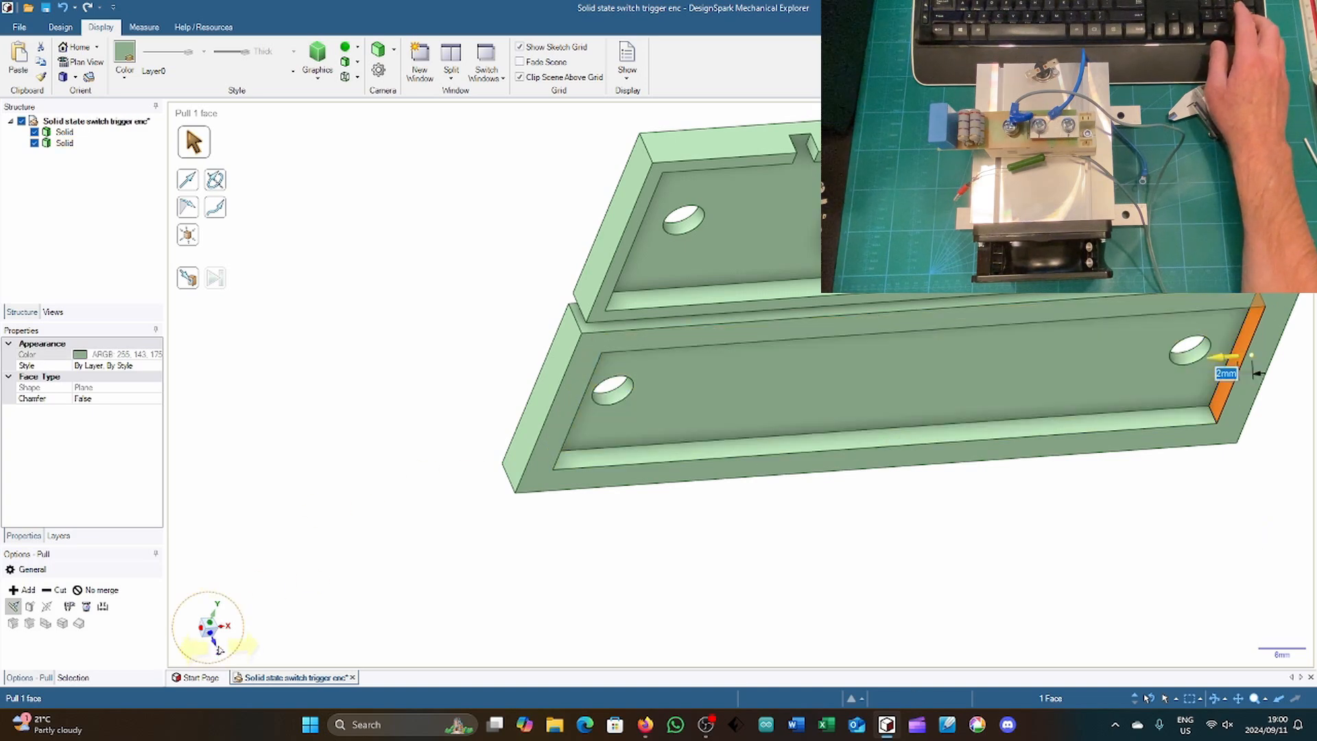
key("Escape")
Step: Sketch a closed rectangle of lines, 96 mm by 26 mm, along the middle of the cover rim's top face
left_click(217, 649)
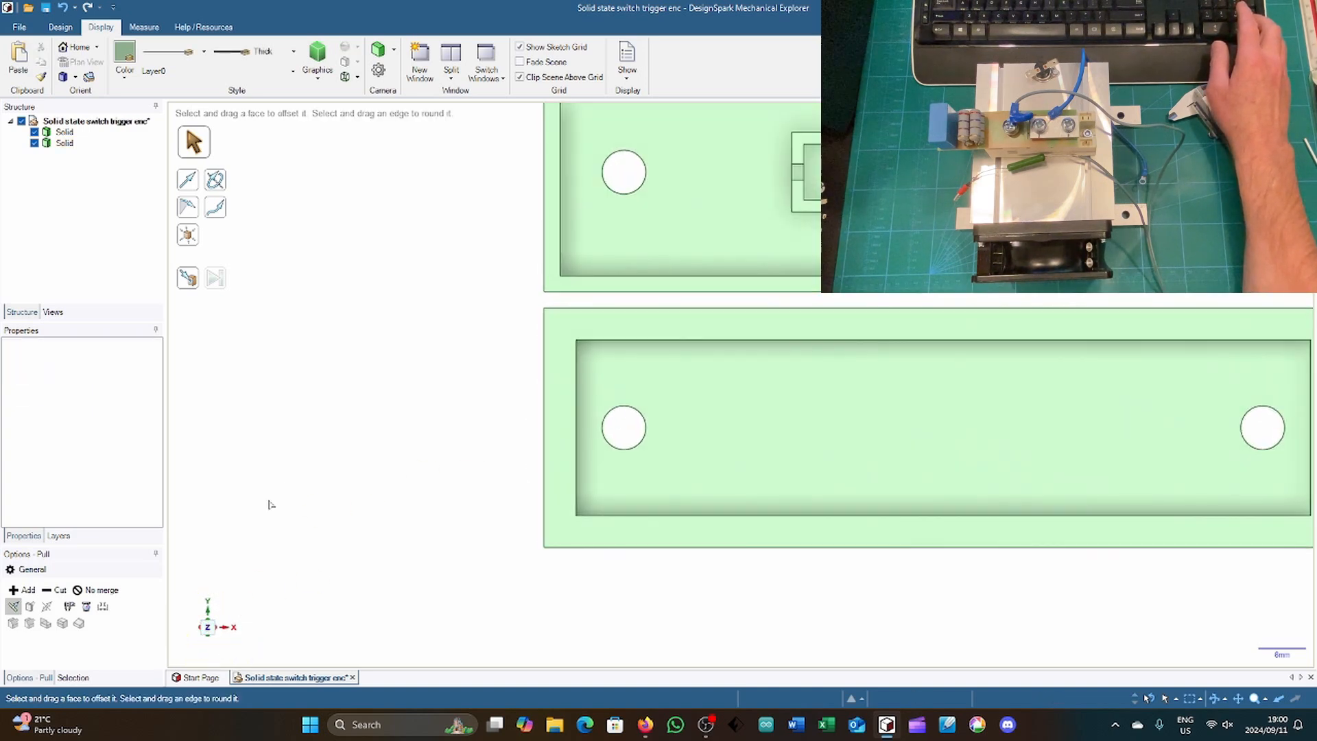
scroll(288, 452, "down", 3)
scroll(734, 429, "up", 3)
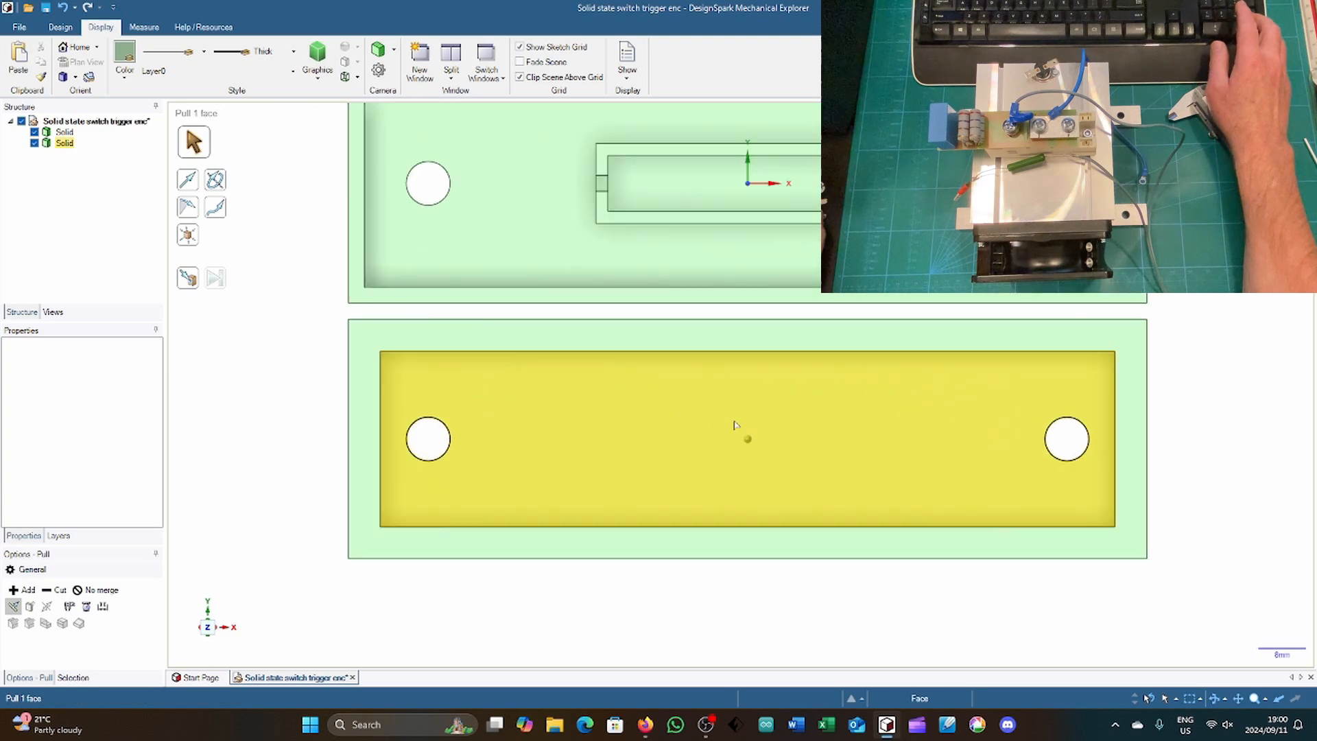
left_click(424, 339)
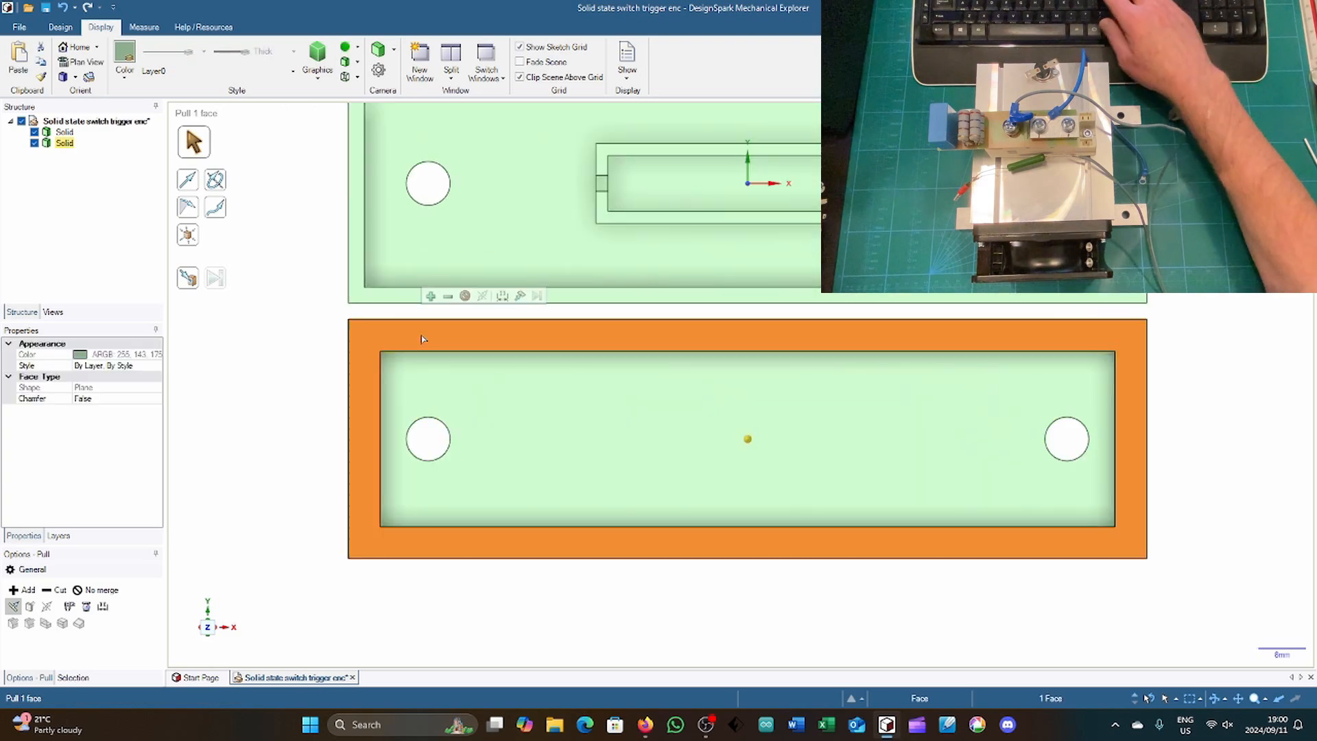
key("k")
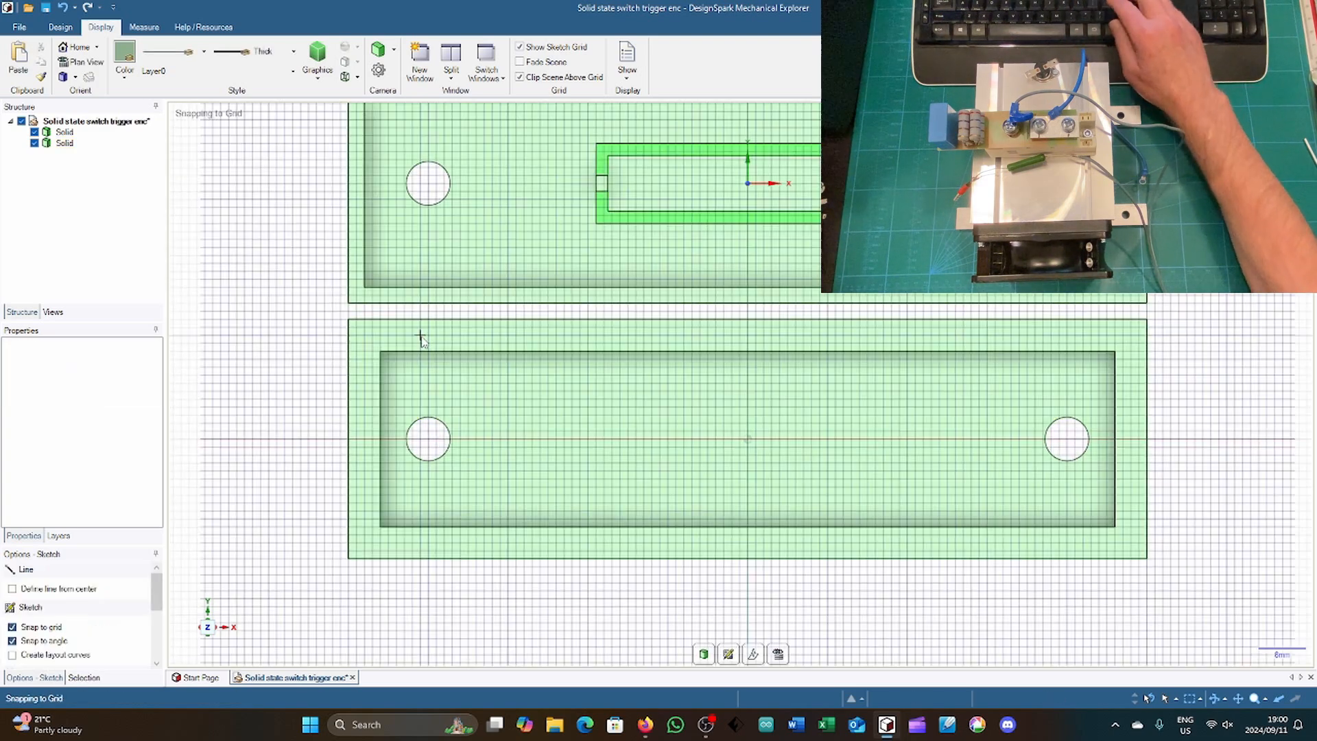
left_click(375, 340)
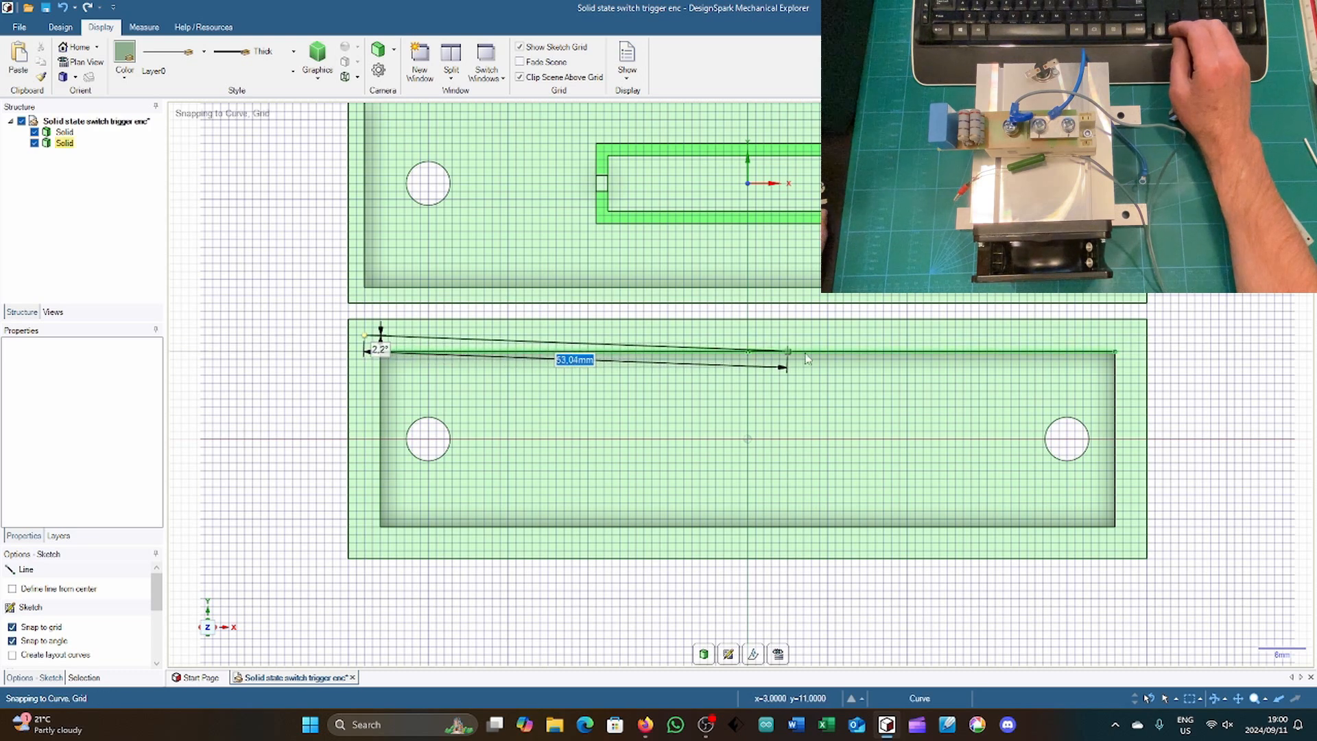
left_click(1130, 337)
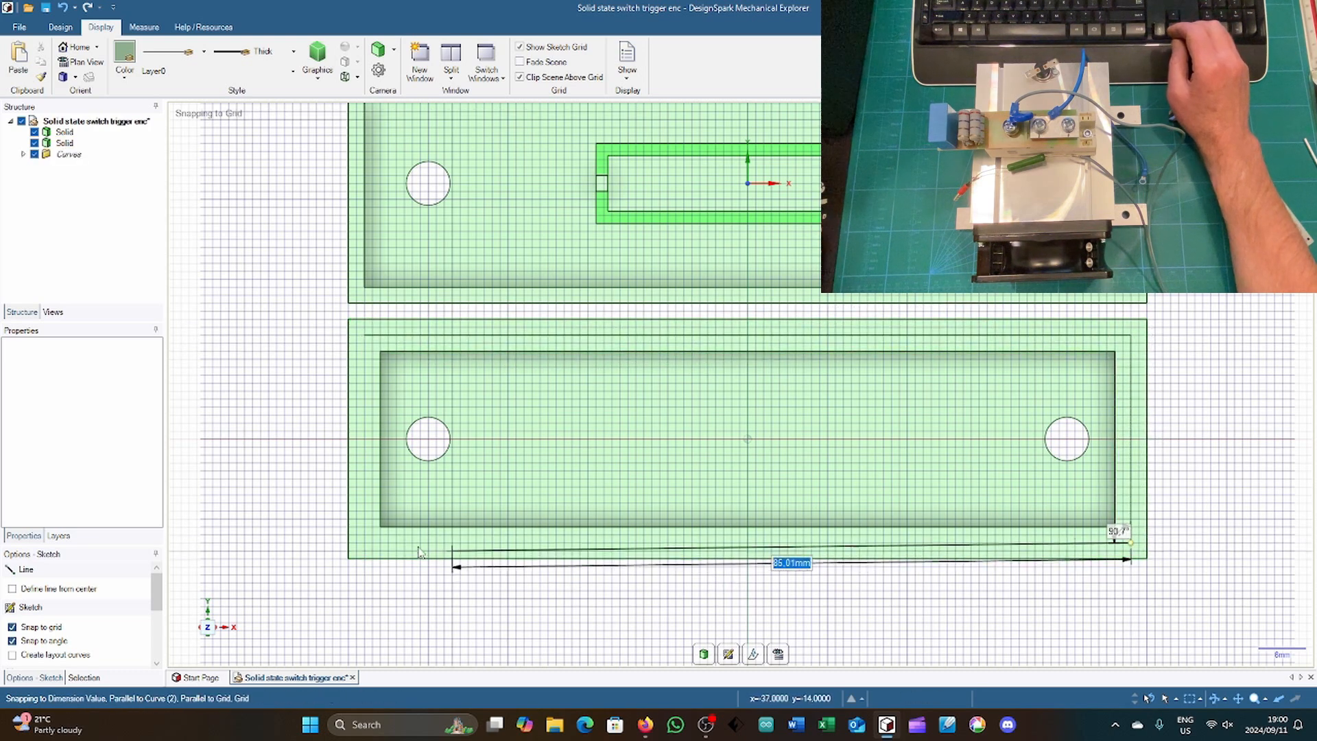
left_click(364, 544)
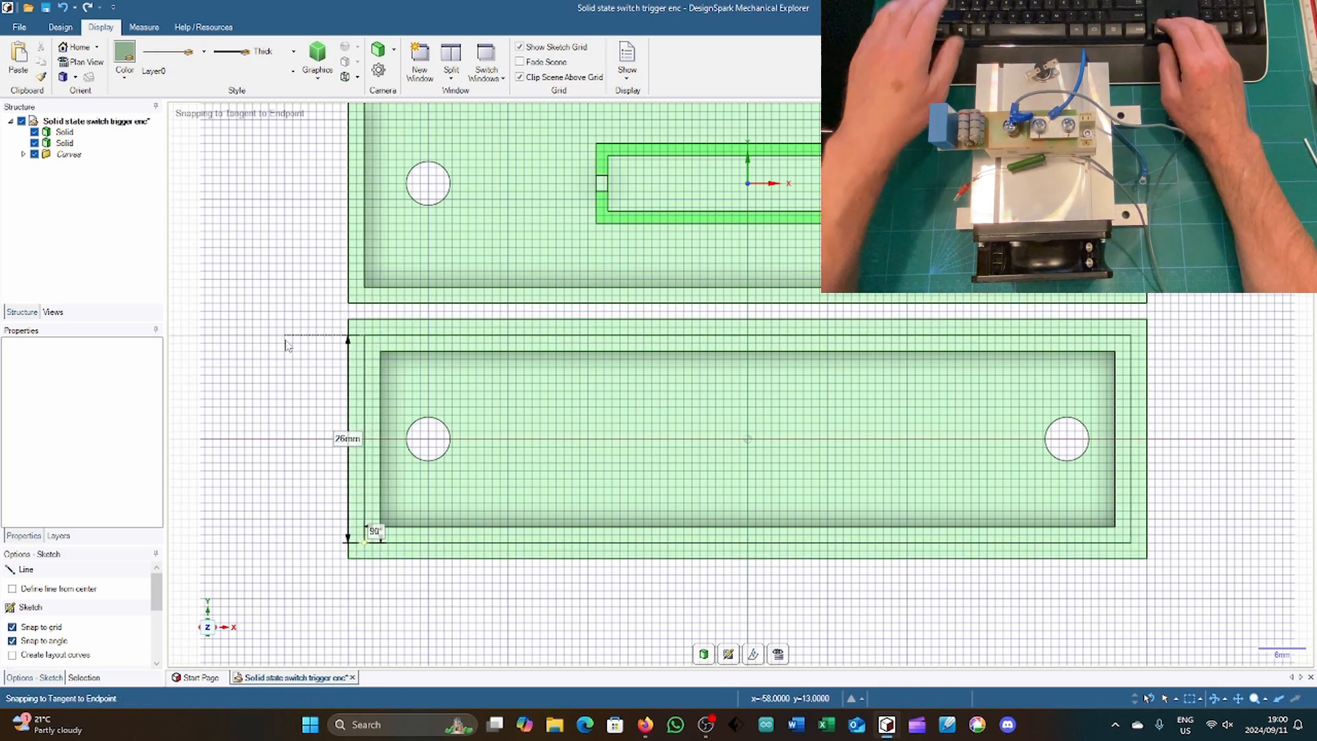
key("Escape")
Step: Pull the inner ring of the cover rim's top face up 2 mm to form a raised lip
key("h")
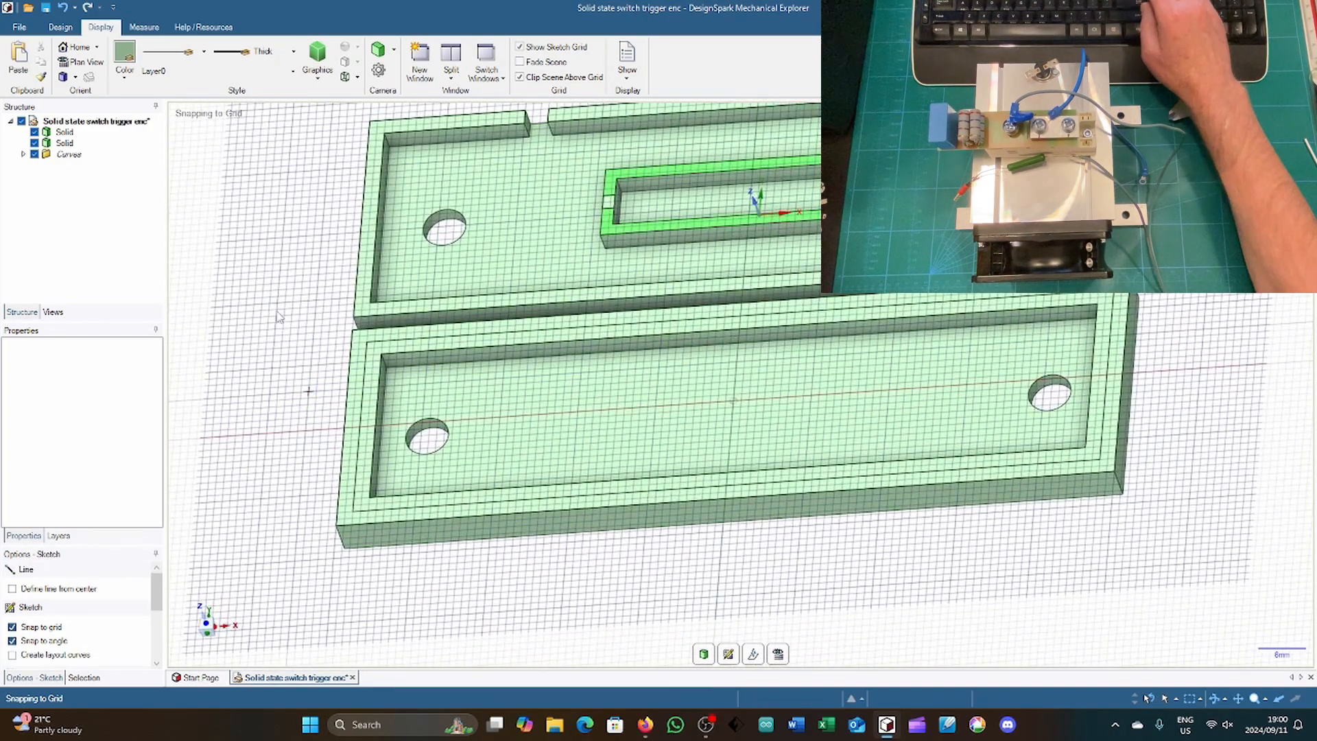
key("p")
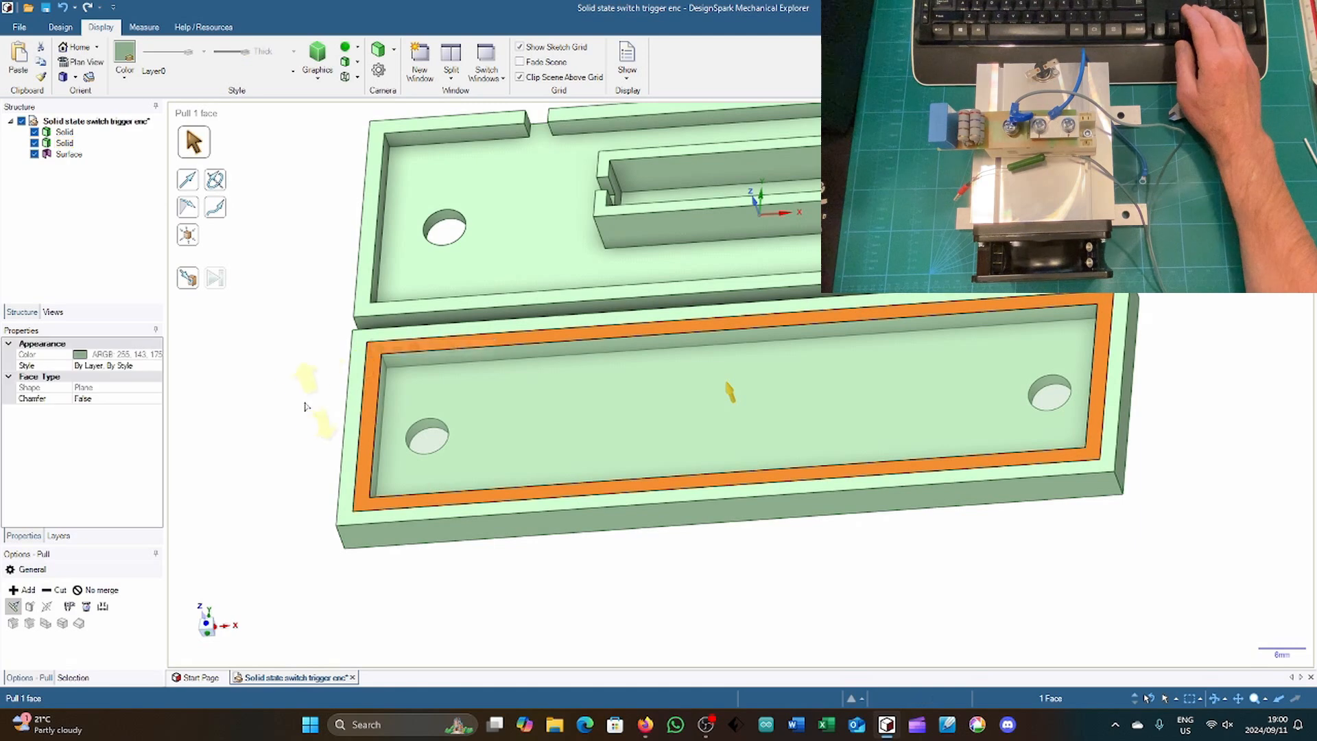
left_click_drag(729, 391, 693, 418)
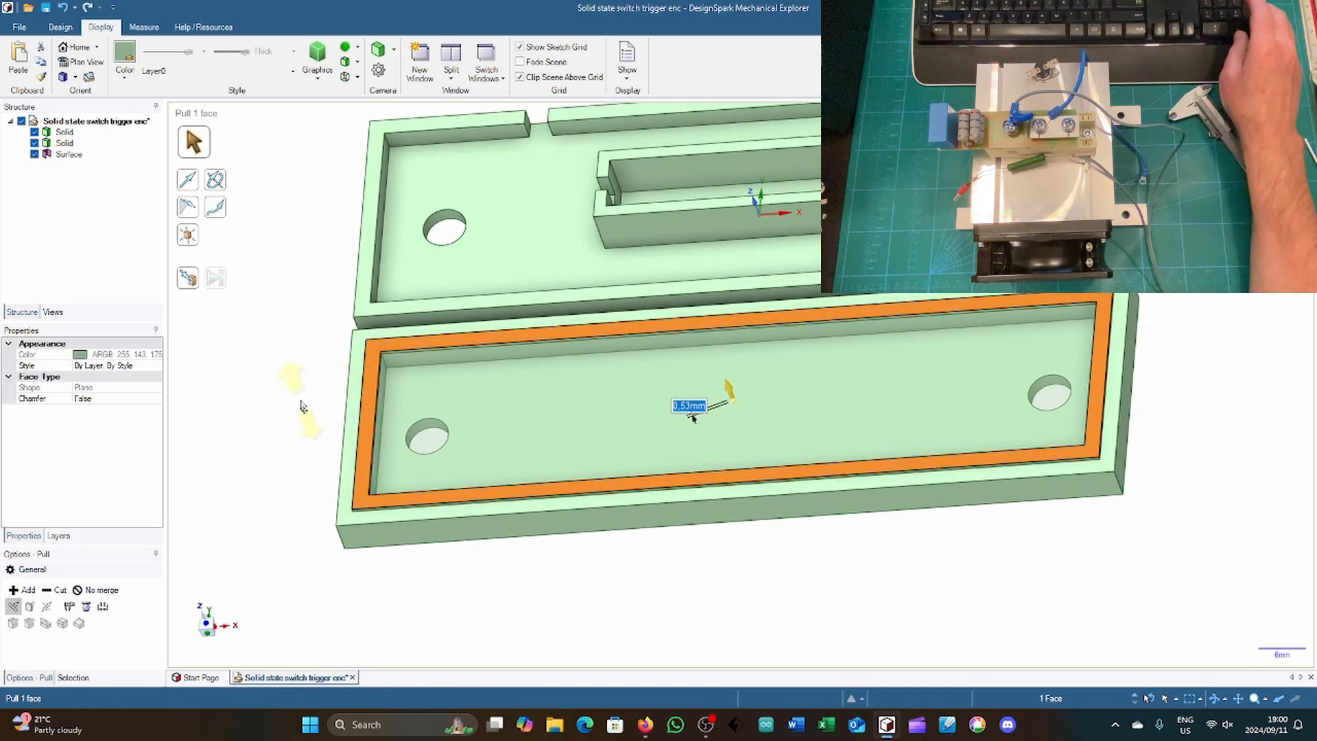
type("2")
key("Return")
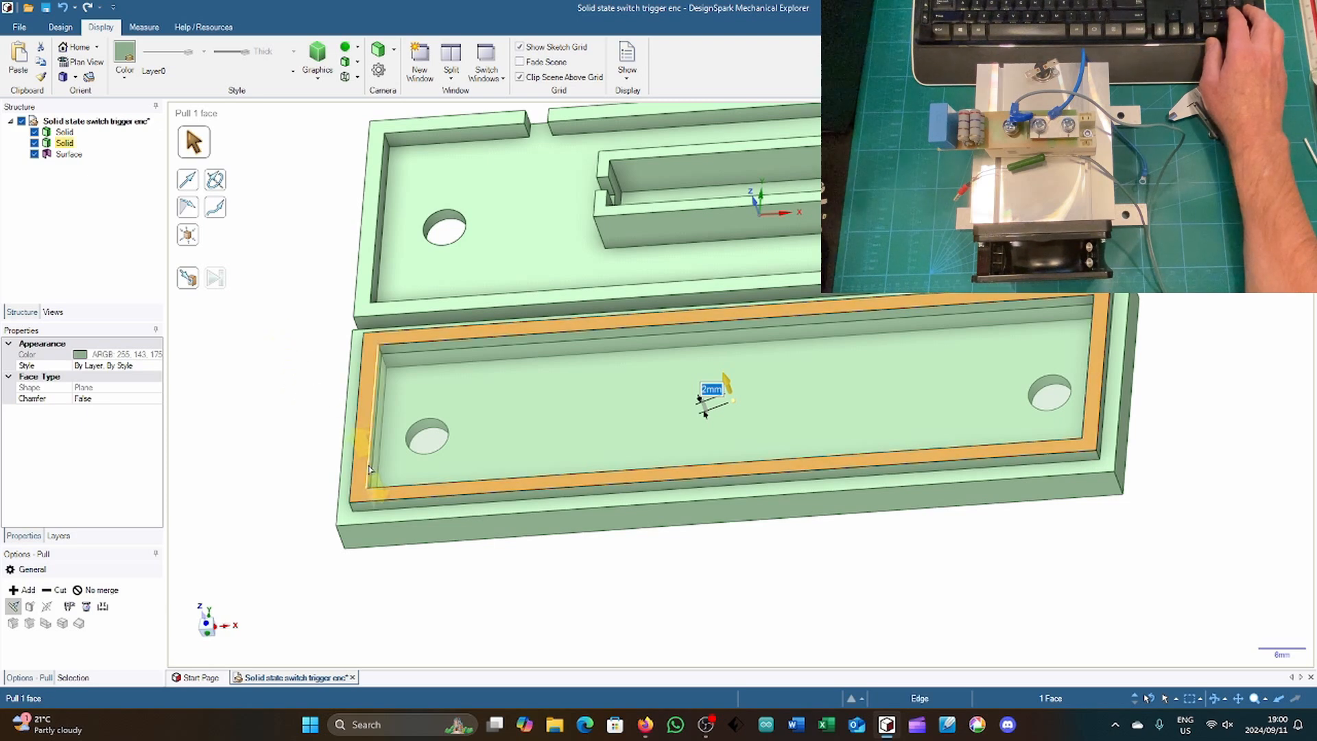
Step: Offset the outer face of the raised lip inward by 0.25 mm along the long side away from the base
left_click(395, 508)
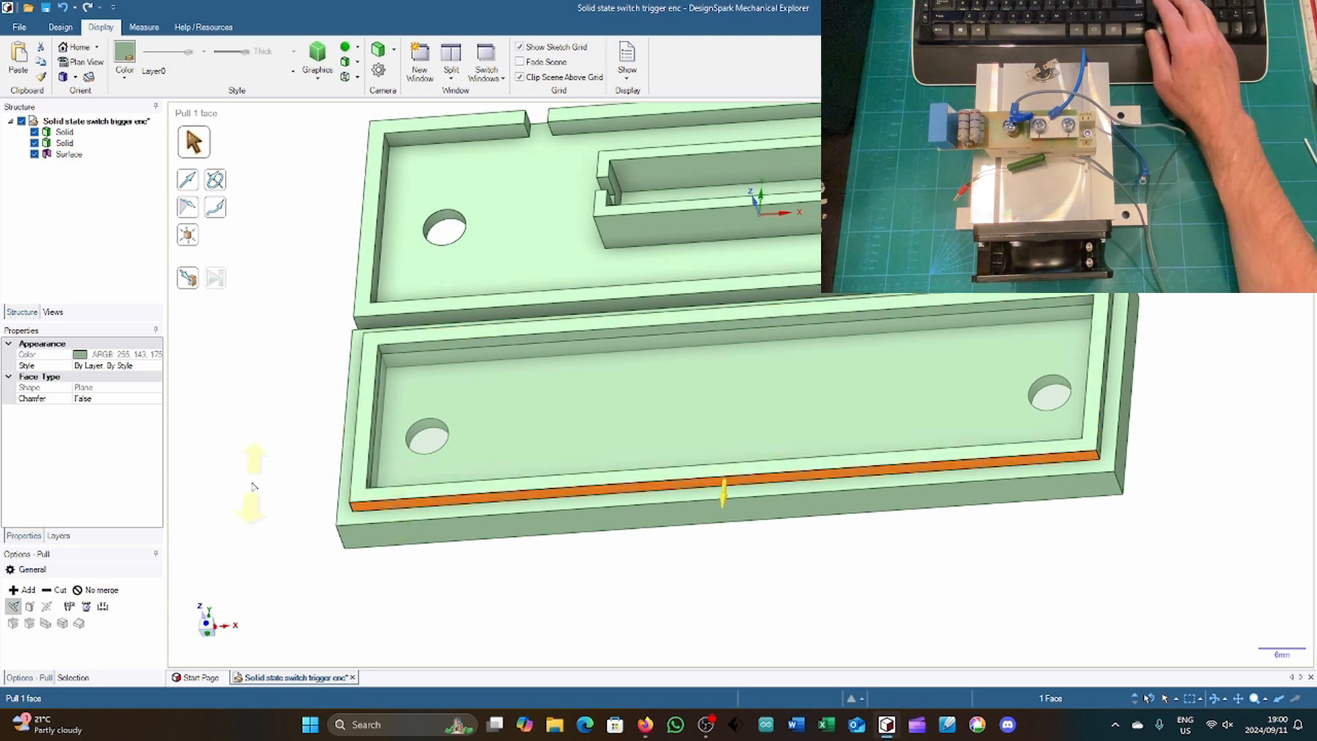
key("space")
type("0.")
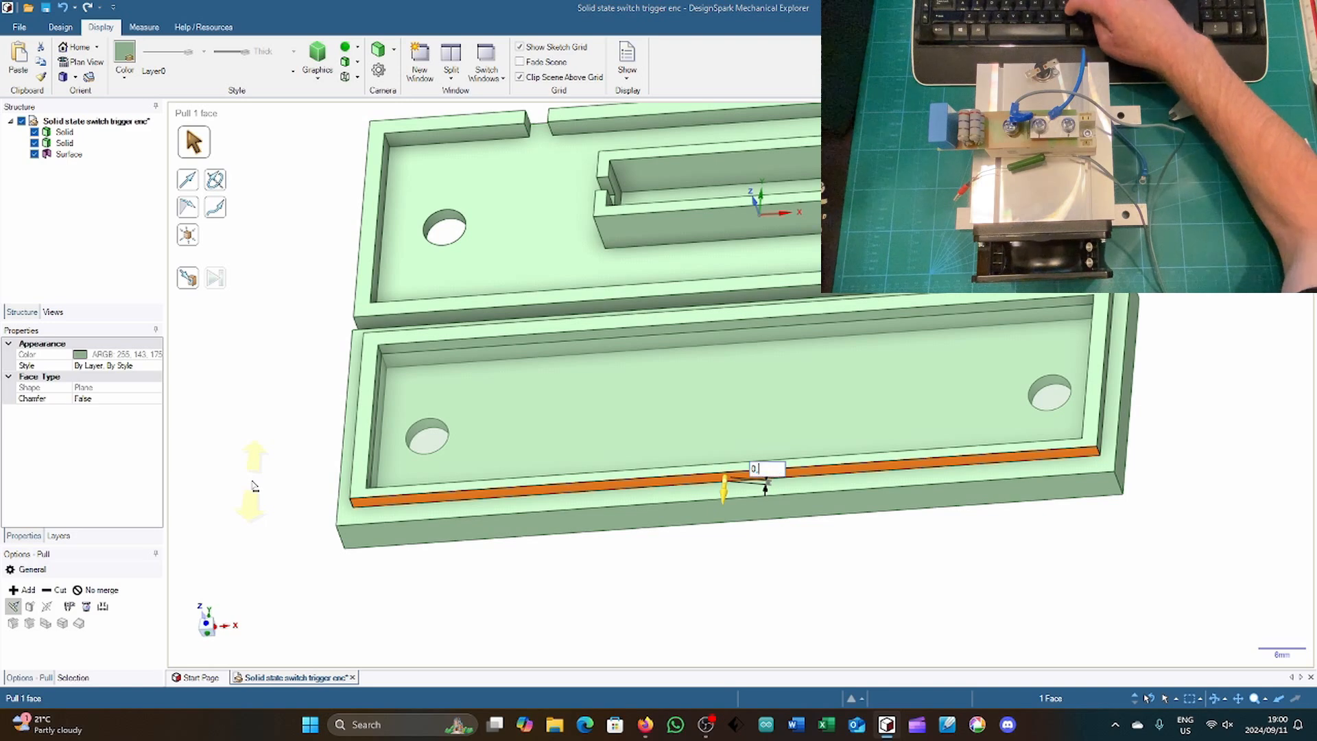
type("25")
key("Return")
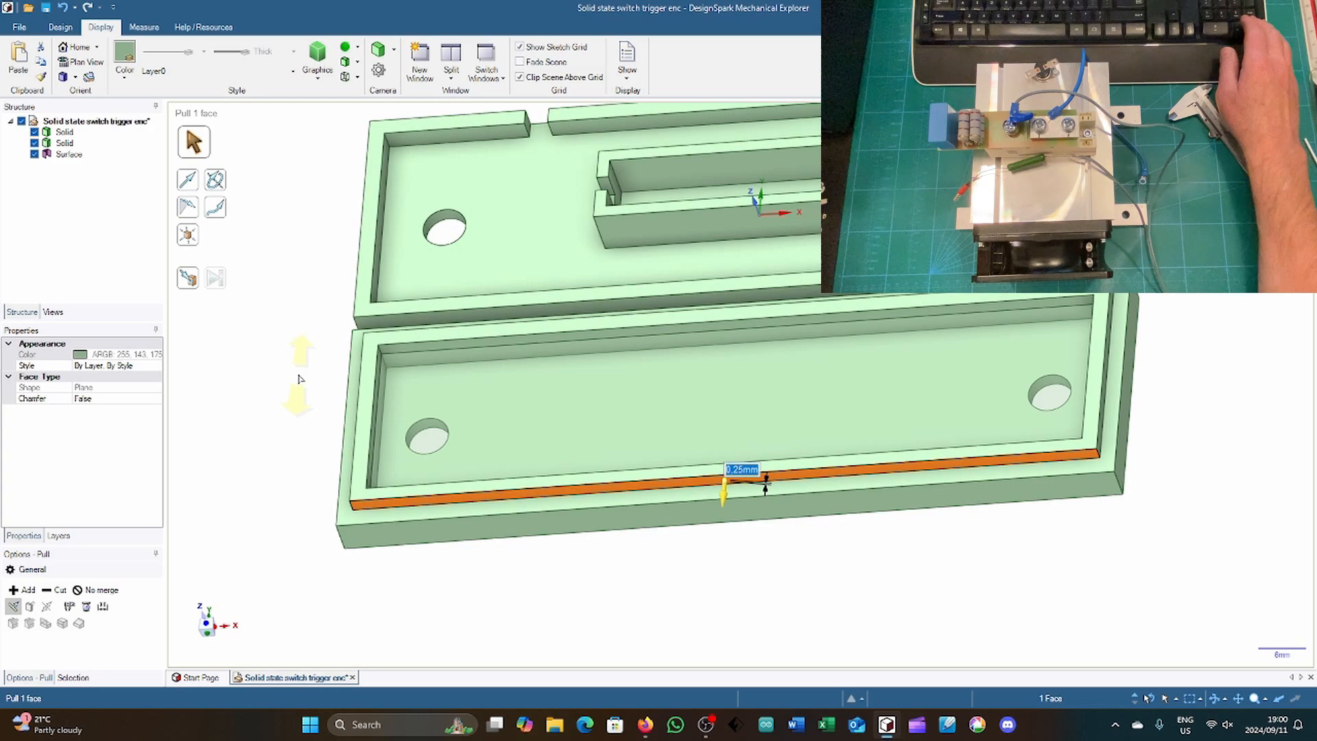
Step: Offset the outer face of the cover's raised lip inward by 0.25 mm at the negative-X short end
middle_click_drag(298, 378, 383, 431)
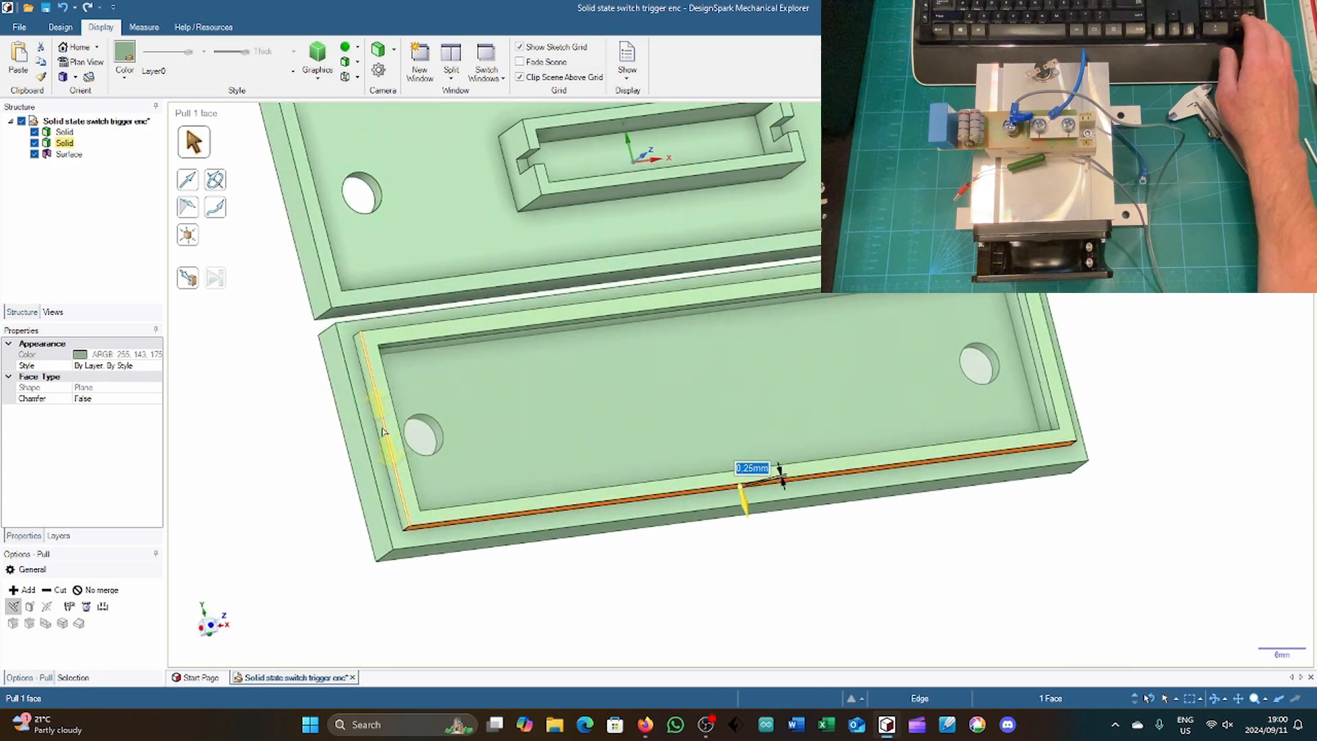
left_click(382, 432)
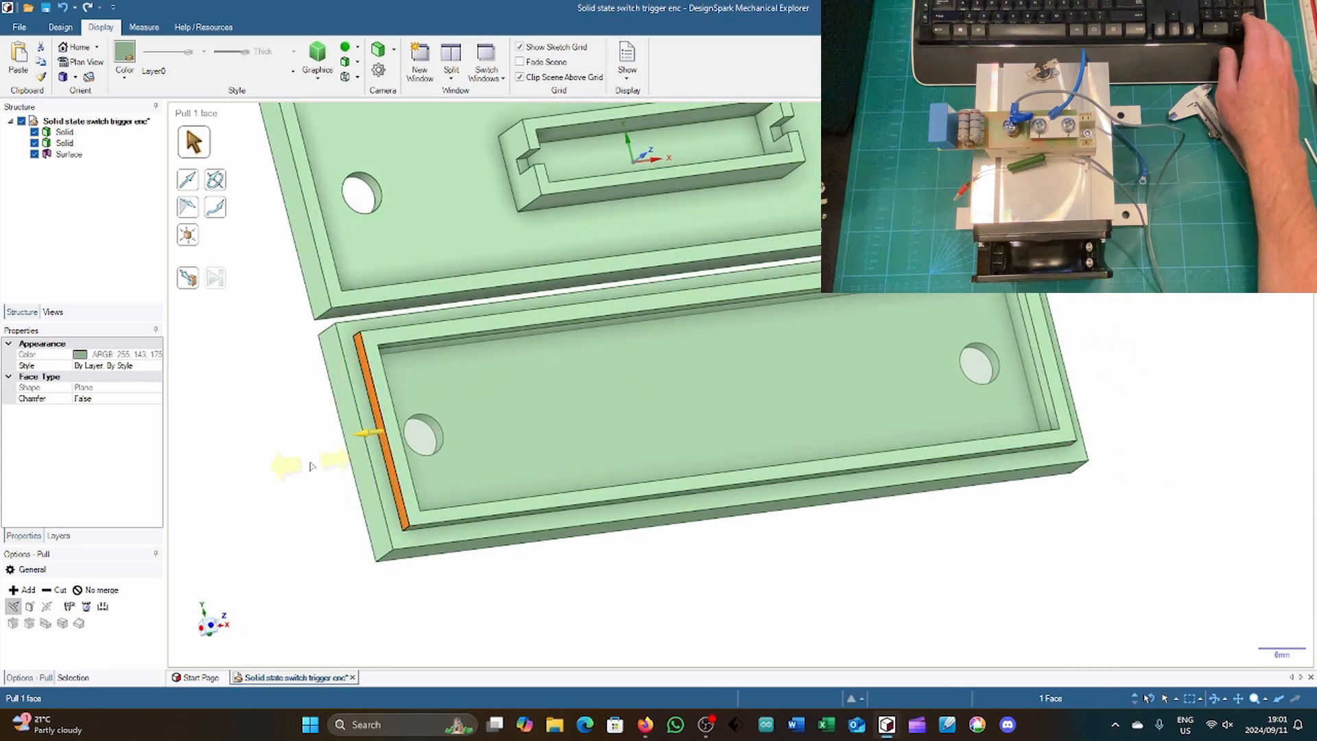
key("space")
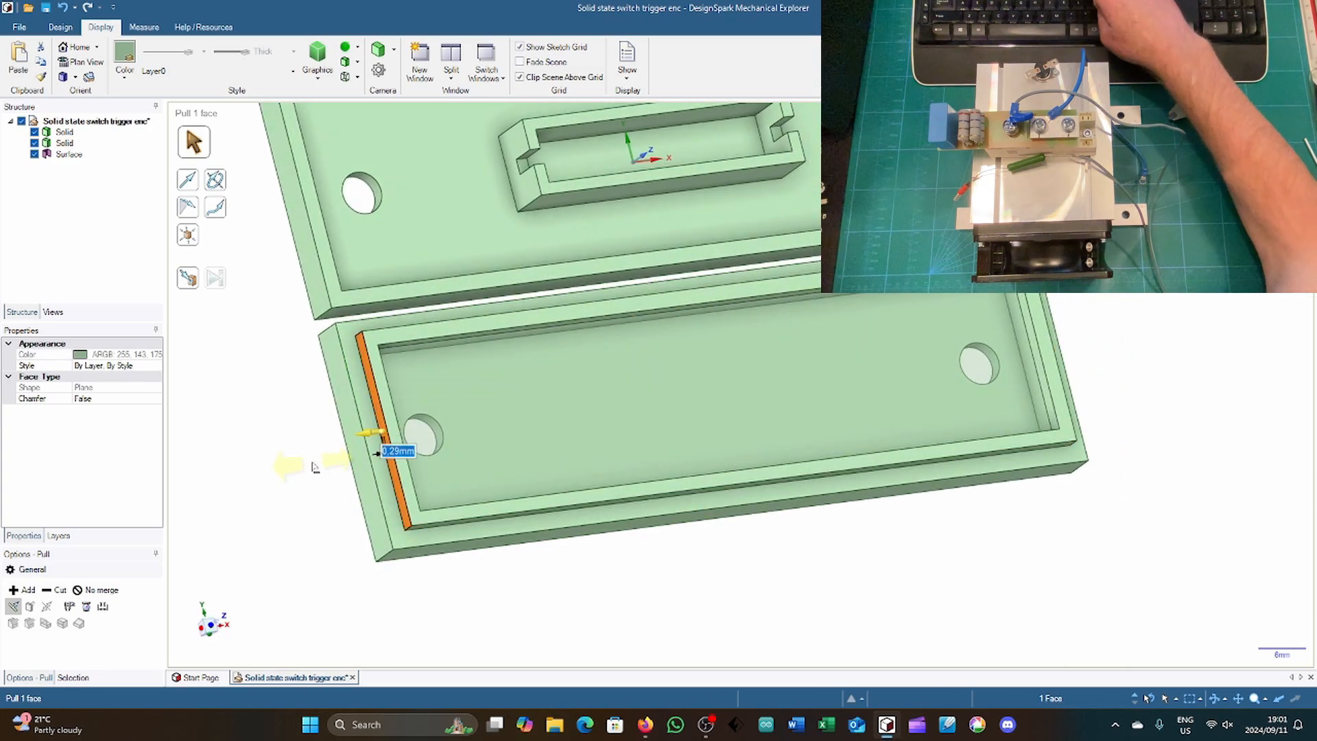
type("0,25")
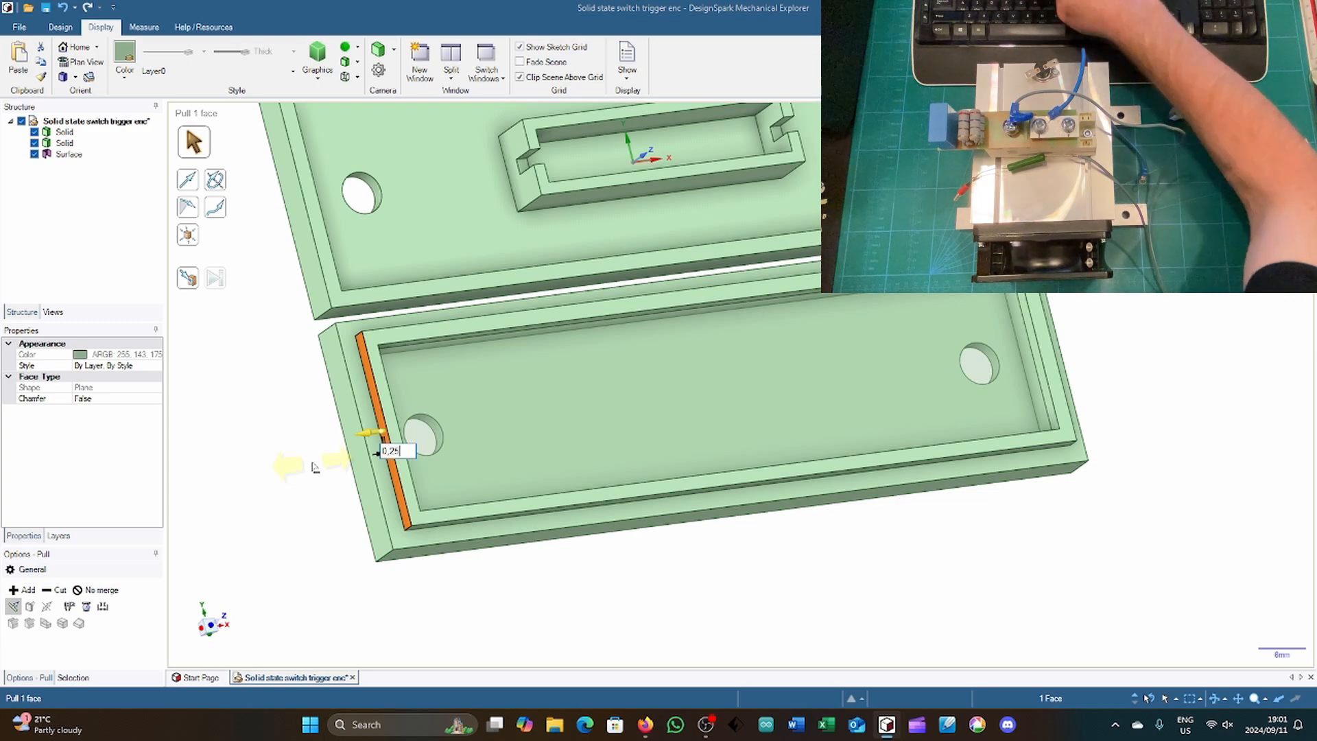
key("Return")
Step: Offset the outer face of the raised lip inward by 0.25 mm along the long side next to the base
middle_click_drag(285, 368, 310, 449)
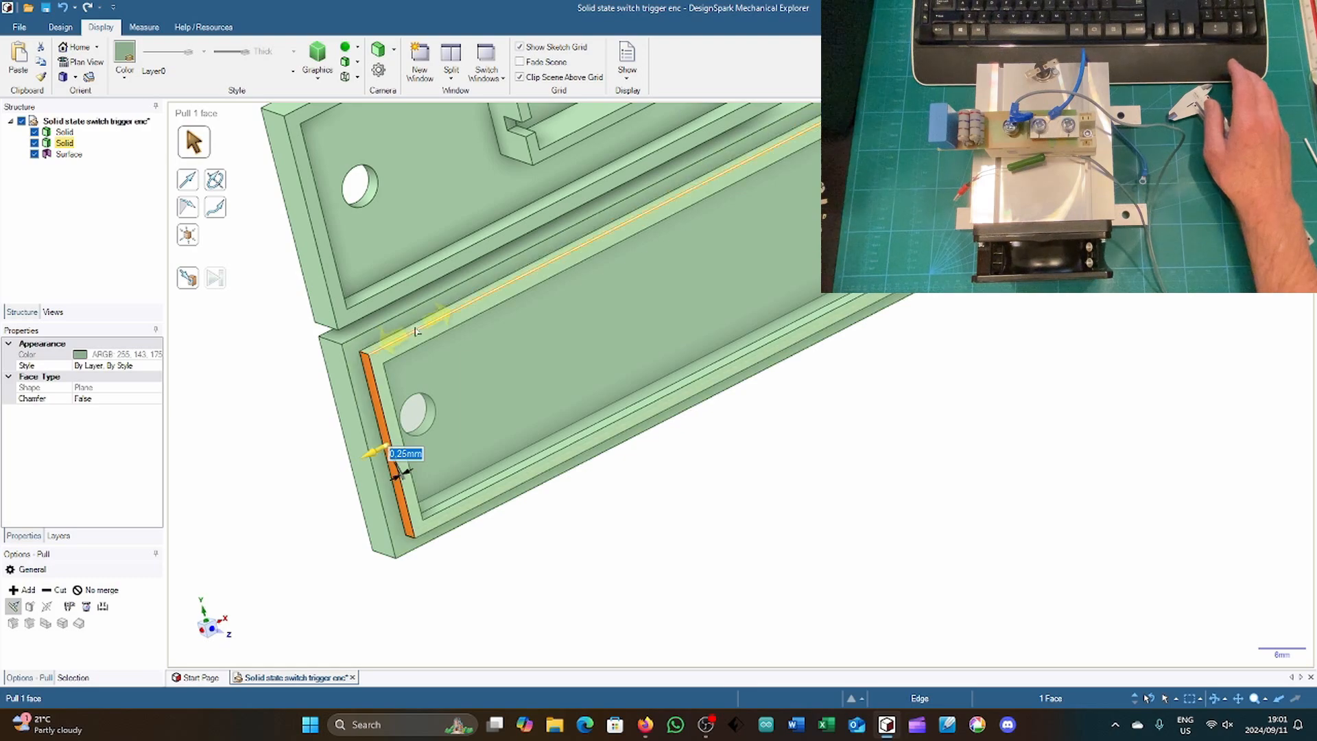
scroll(414, 331, "up", 3)
scroll(415, 332, "down", 3)
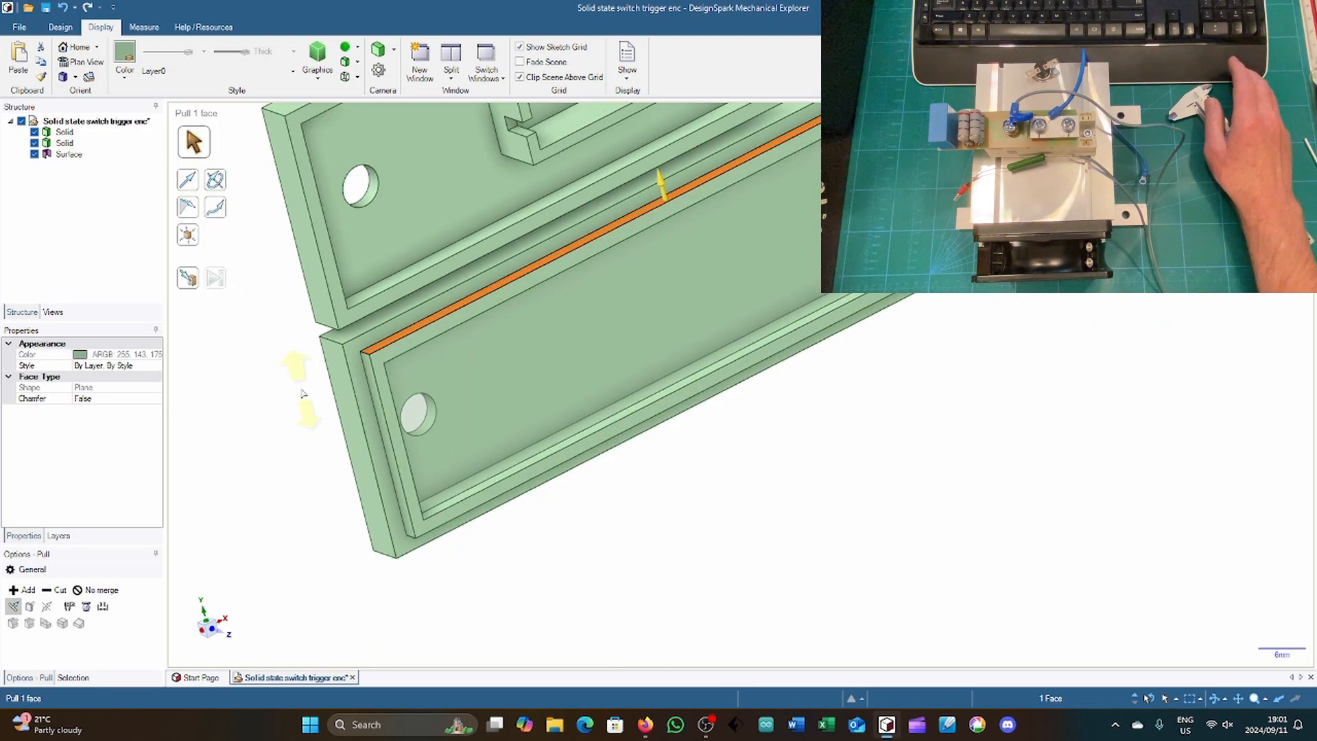
key("space")
type("0.2")
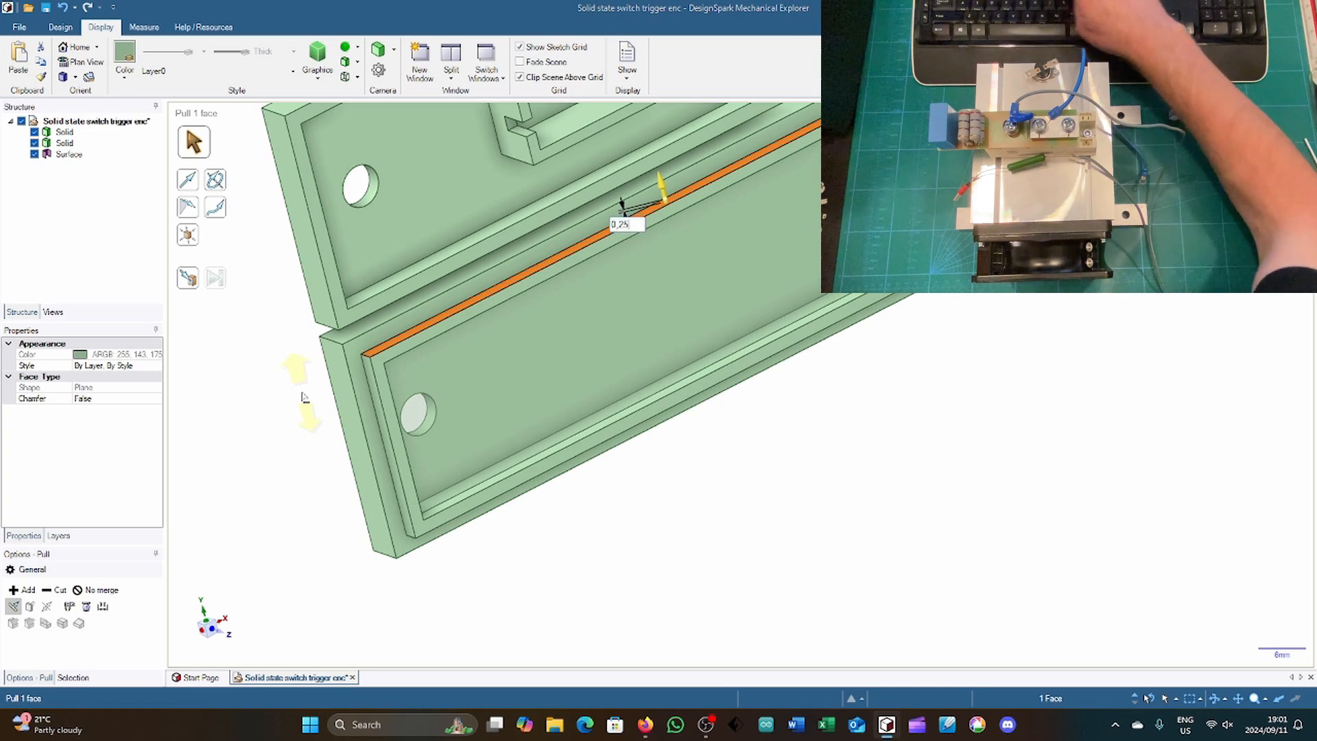
type("5")
key("Return")
Step: Offset the outer face of the raised lip inward by 0.25 mm at the positive-X short end
scroll(1068, 365, "down", 1)
middle_click_drag(1069, 365, 898, 406)
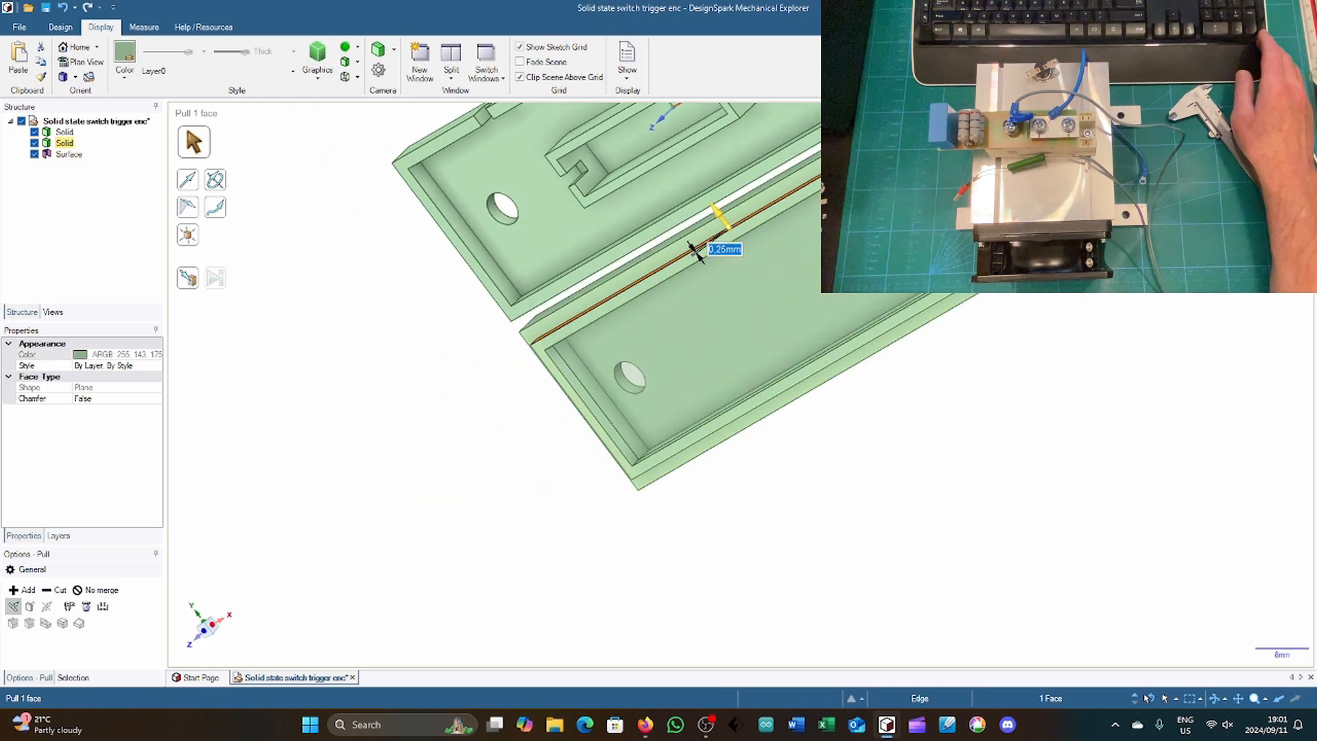
scroll(888, 244, "up", 3)
left_click(1102, 338)
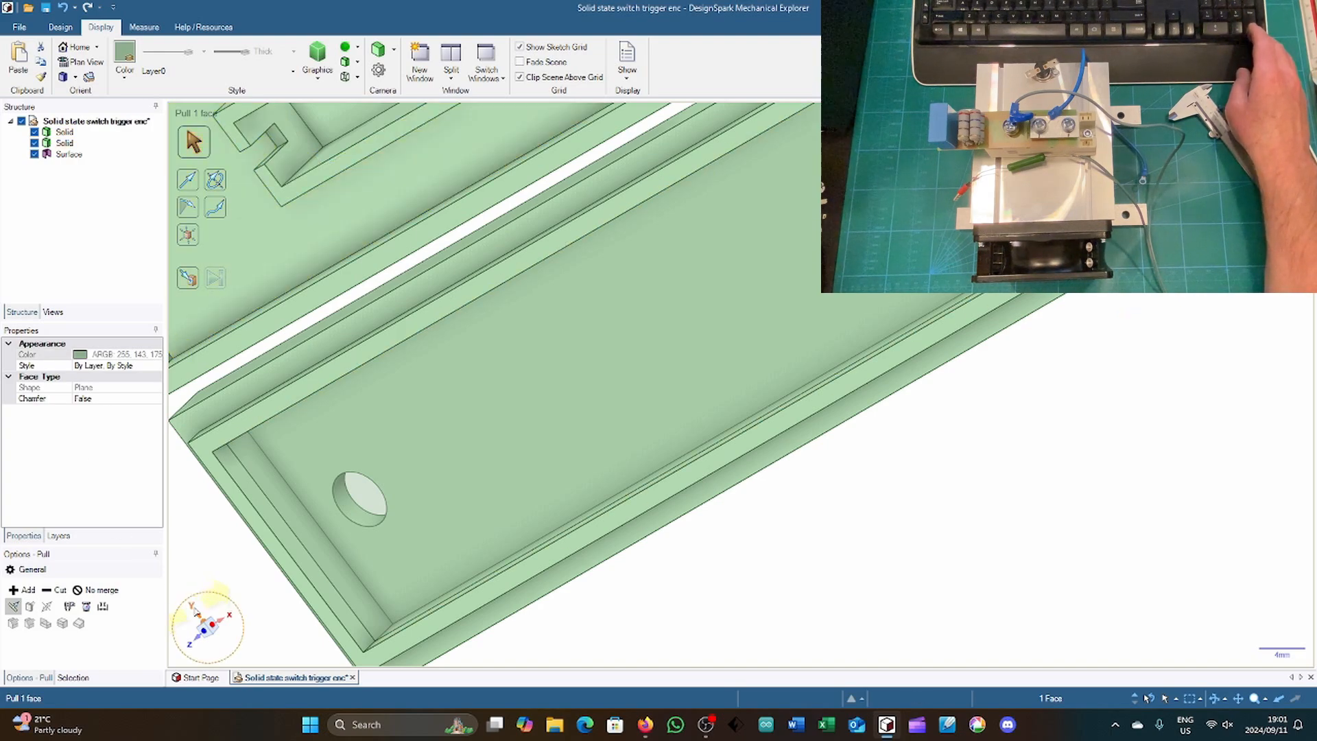
Step: In a plan view, measure the distance between the raised lip's outer short-end edges on the cover
left_click(197, 610)
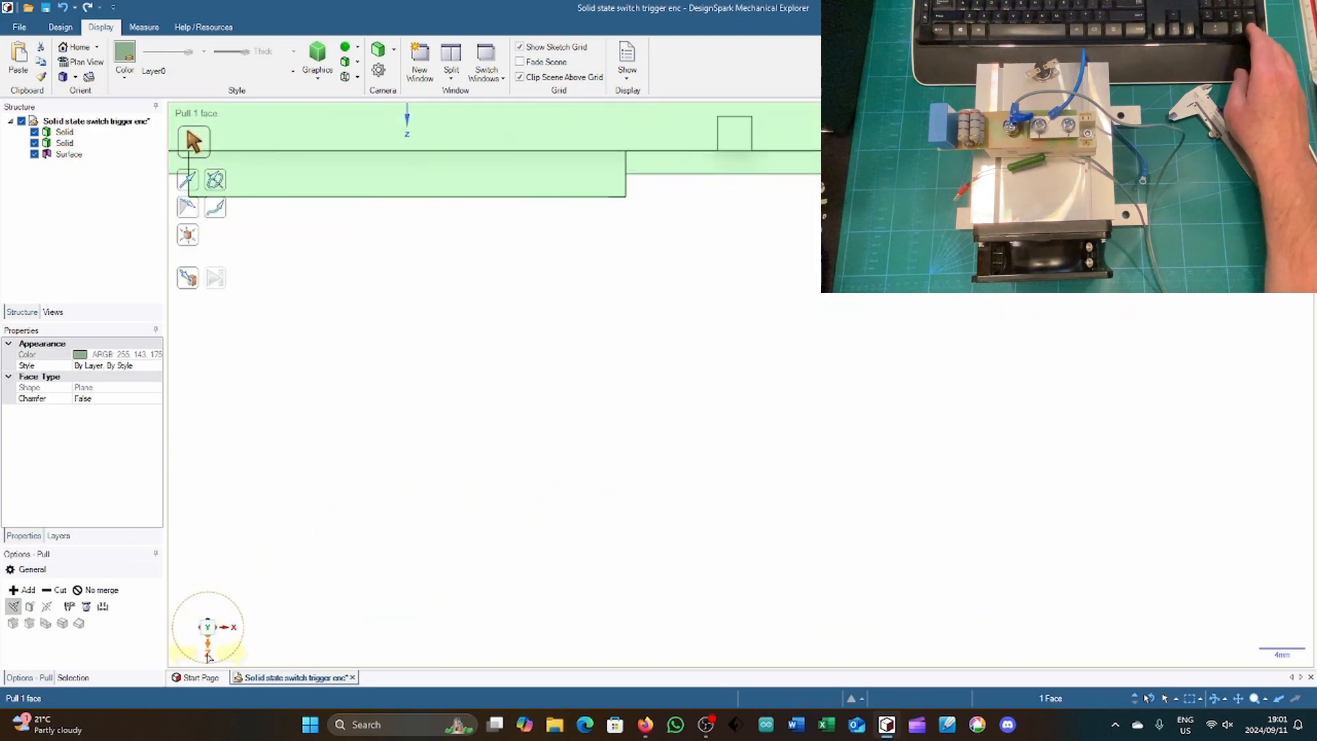
left_click(208, 650)
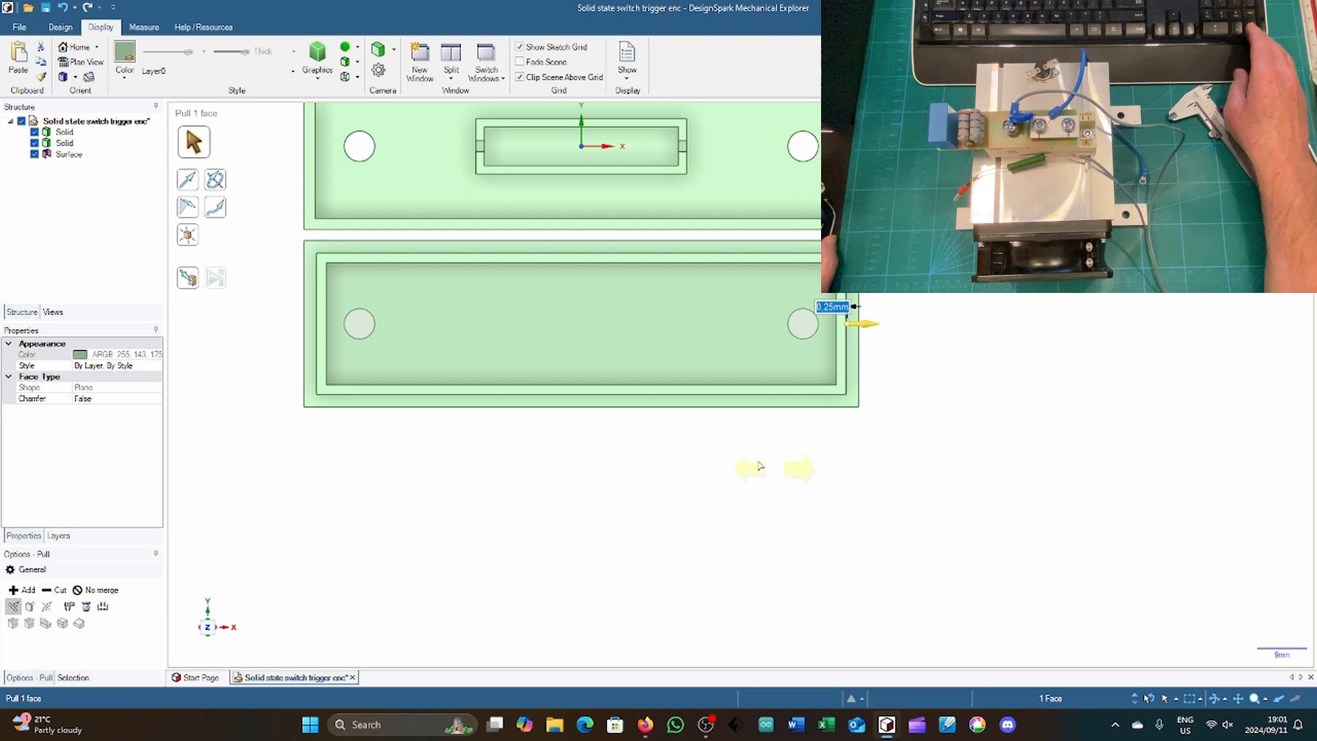
scroll(271, 181, "up", 3)
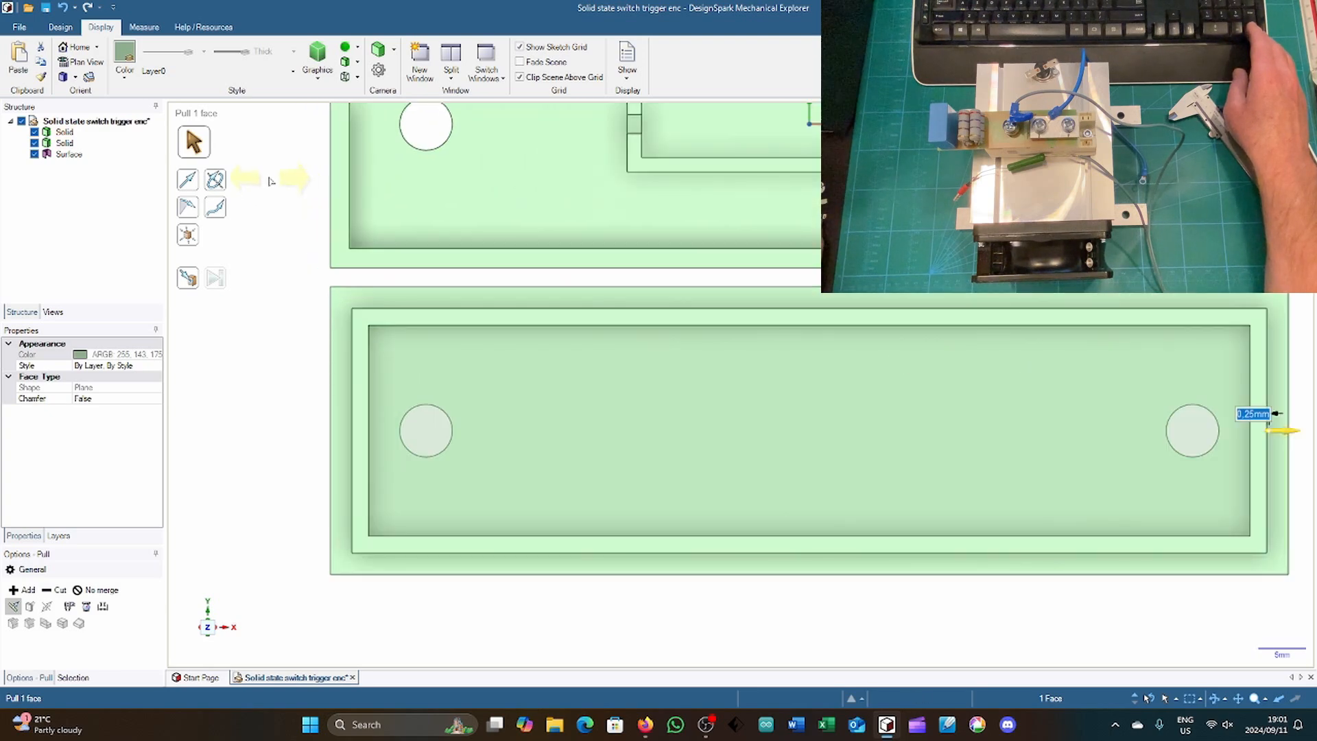
scroll(271, 181, "down", 1)
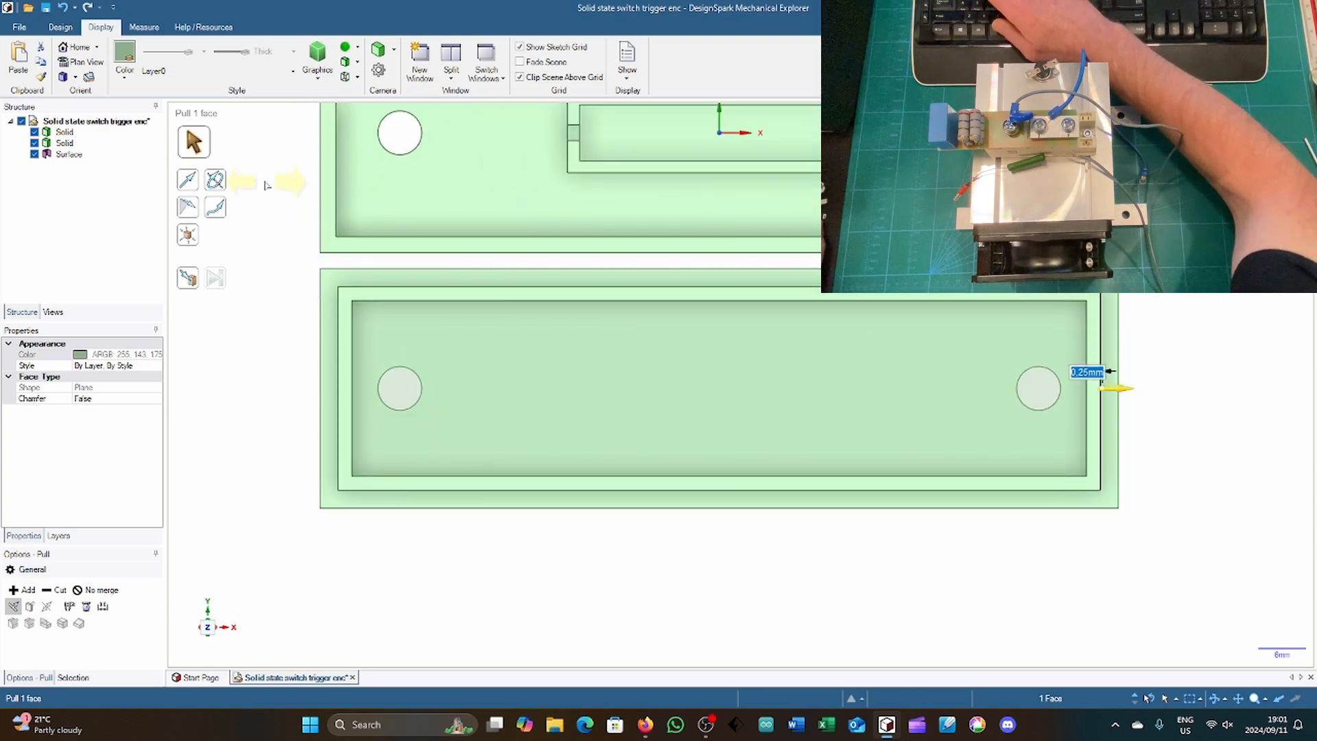
key("e")
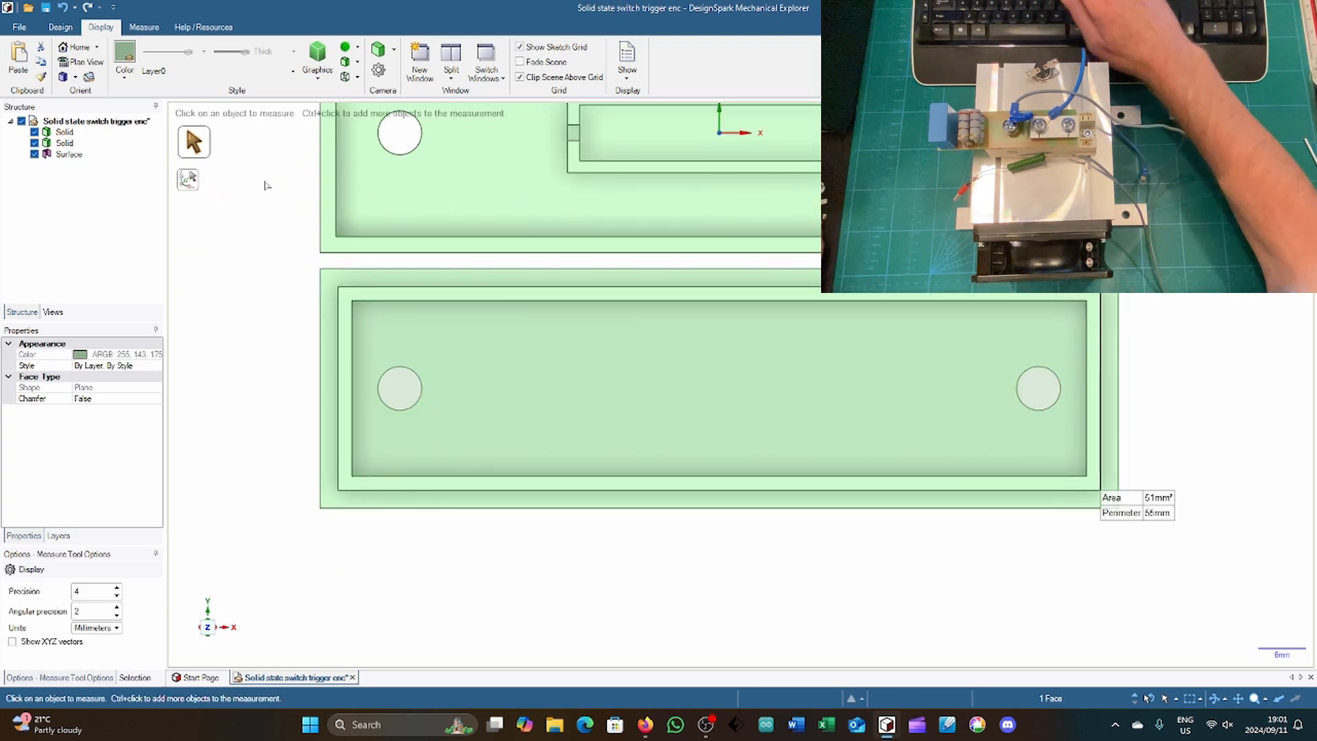
left_click(339, 333)
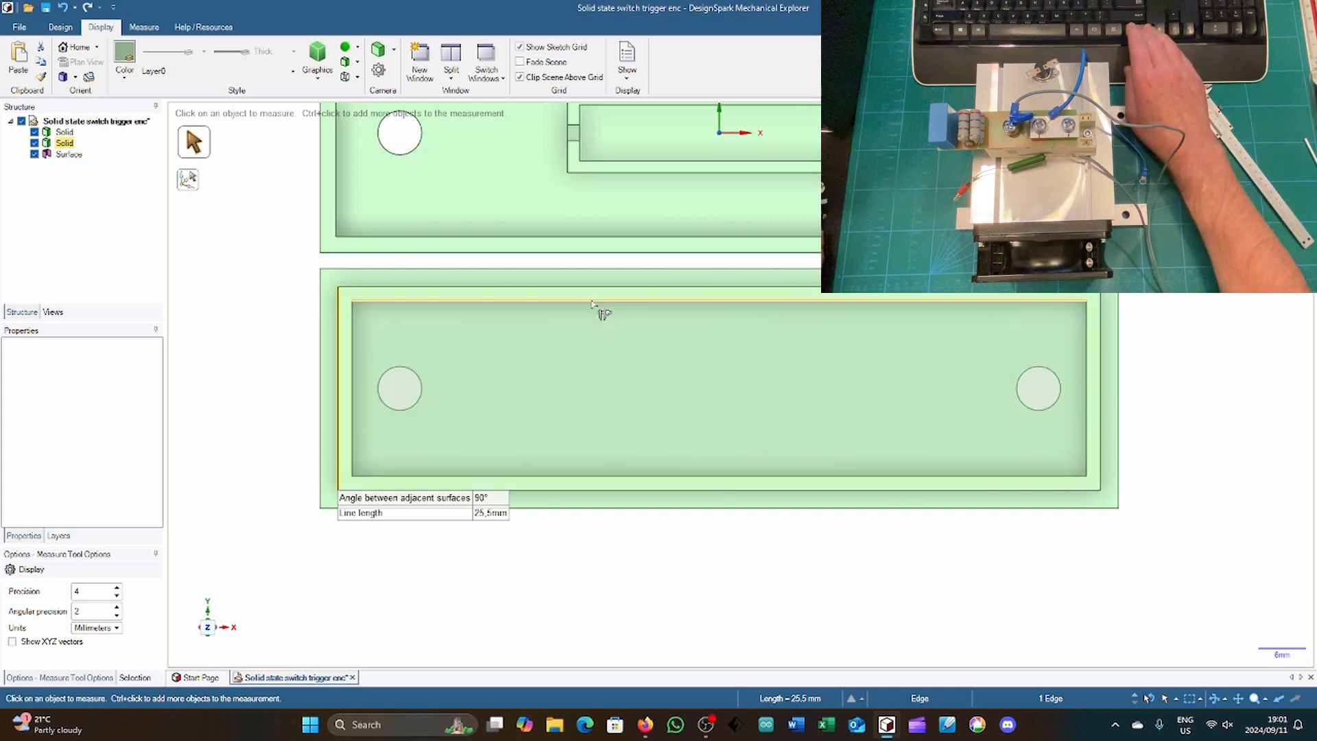
left_click(1101, 375, "ctrl")
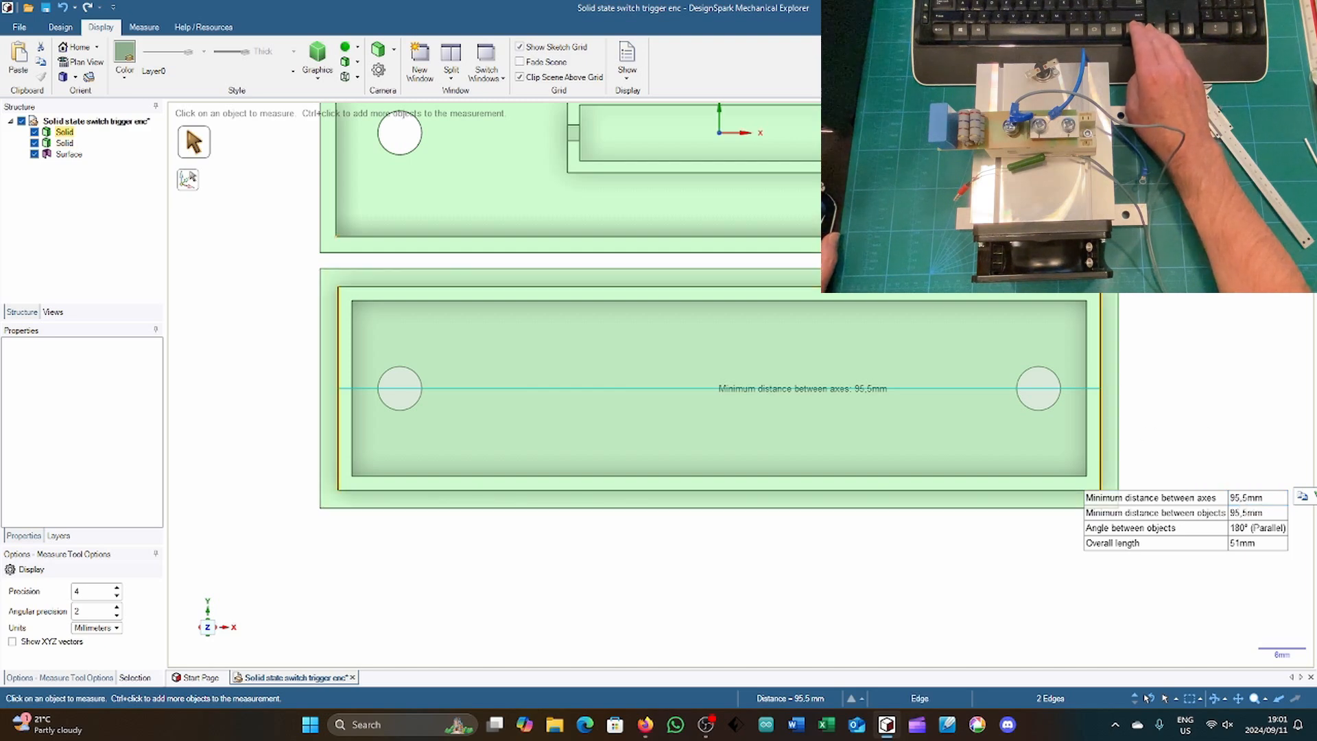
Step: Measure the inner length and inner width of the base's rim for comparison with the cover lip
left_click(1102, 206)
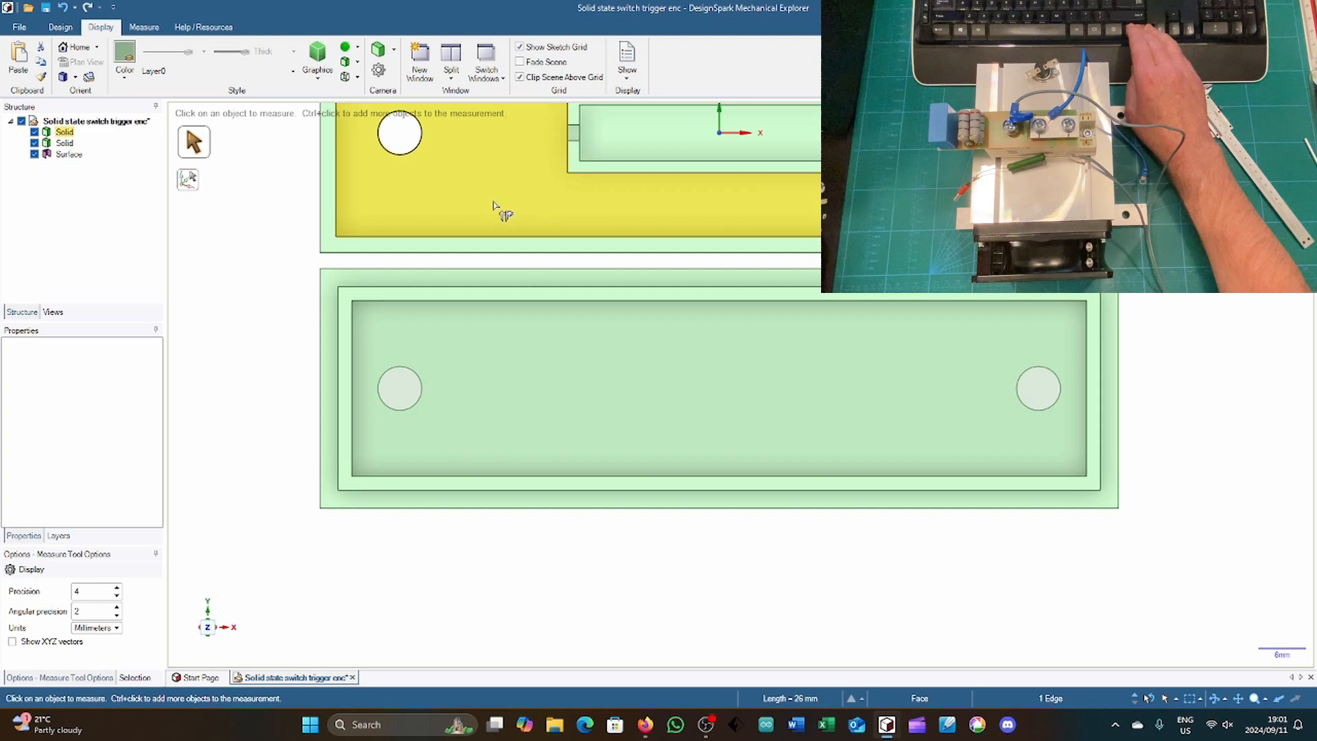
left_click(337, 212, "ctrl")
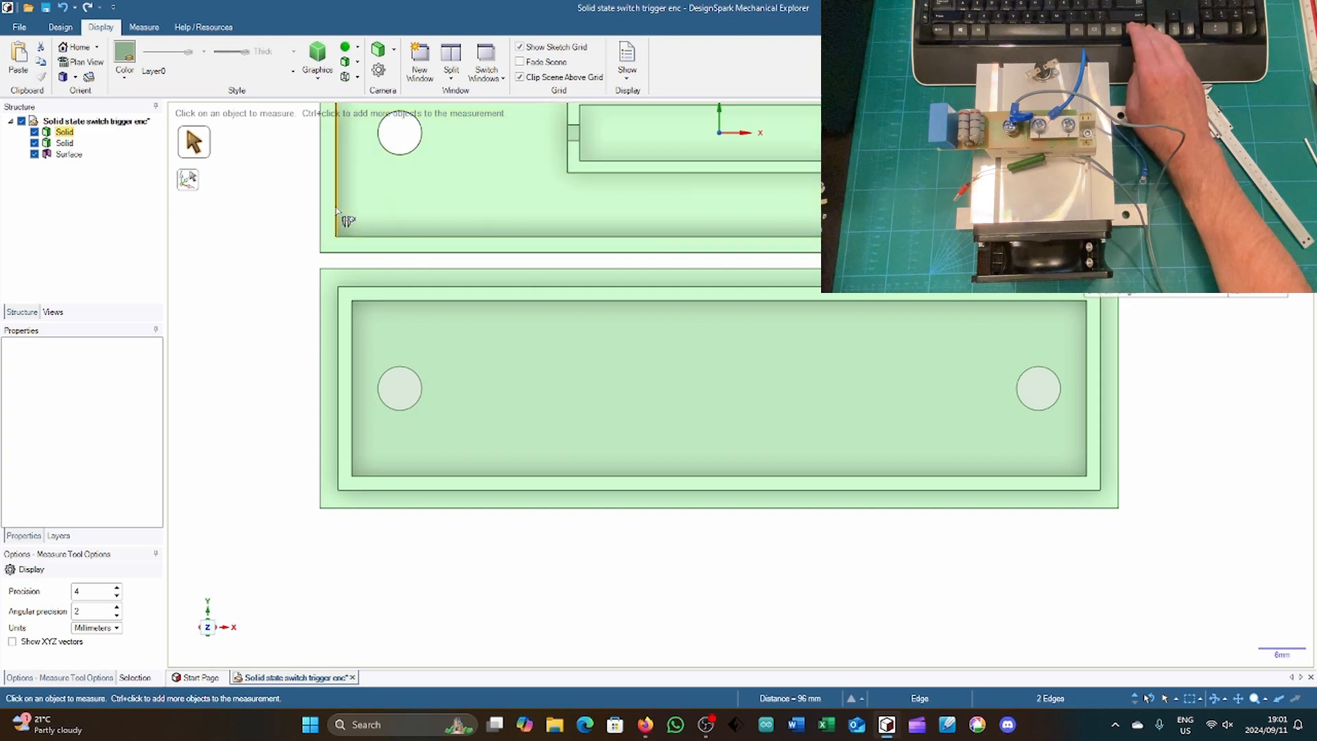
scroll(274, 411, "down", 2)
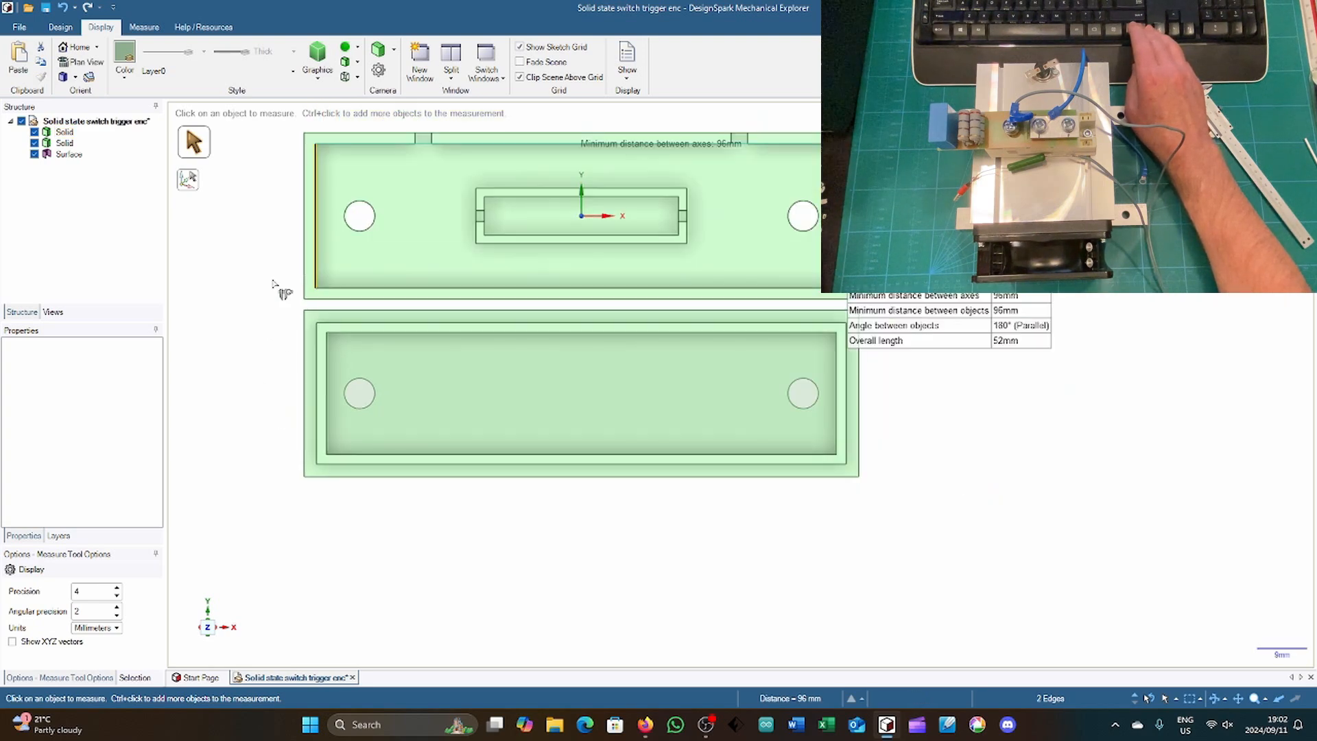
scroll(285, 125, "up", 2)
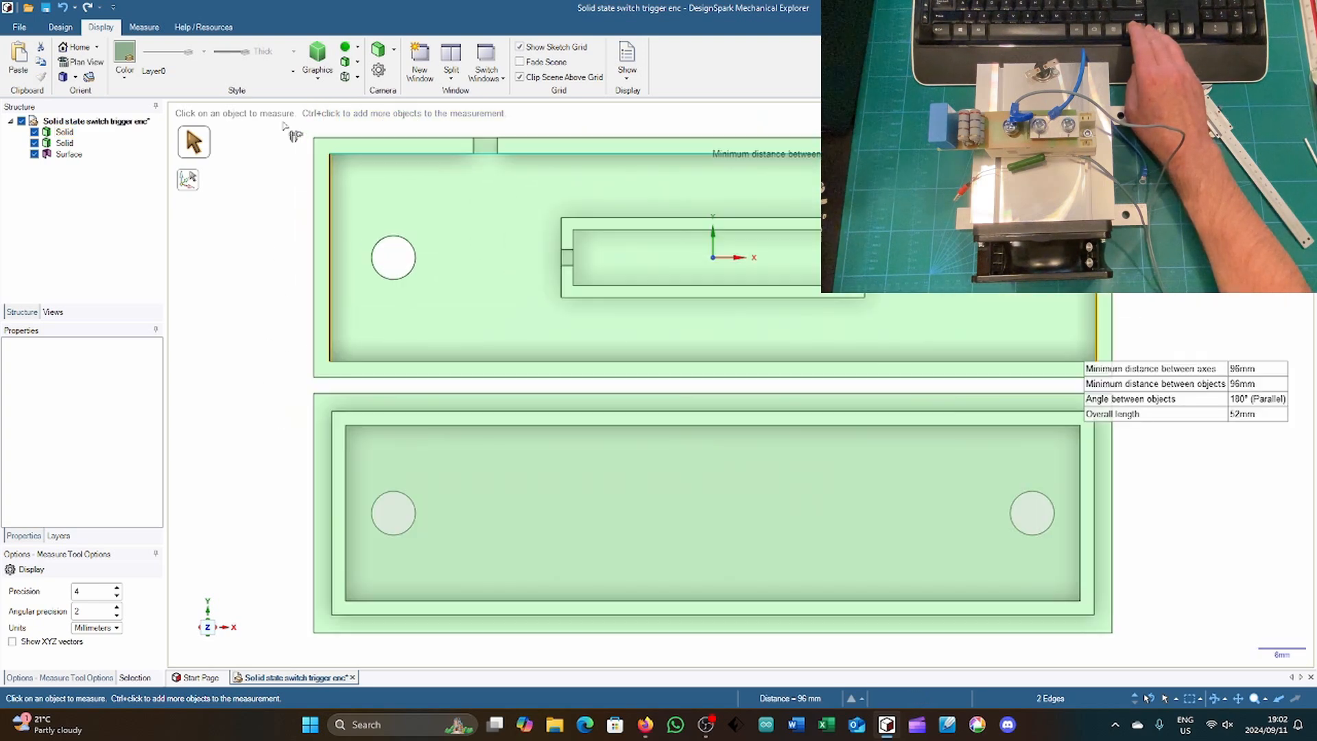
left_click(360, 155)
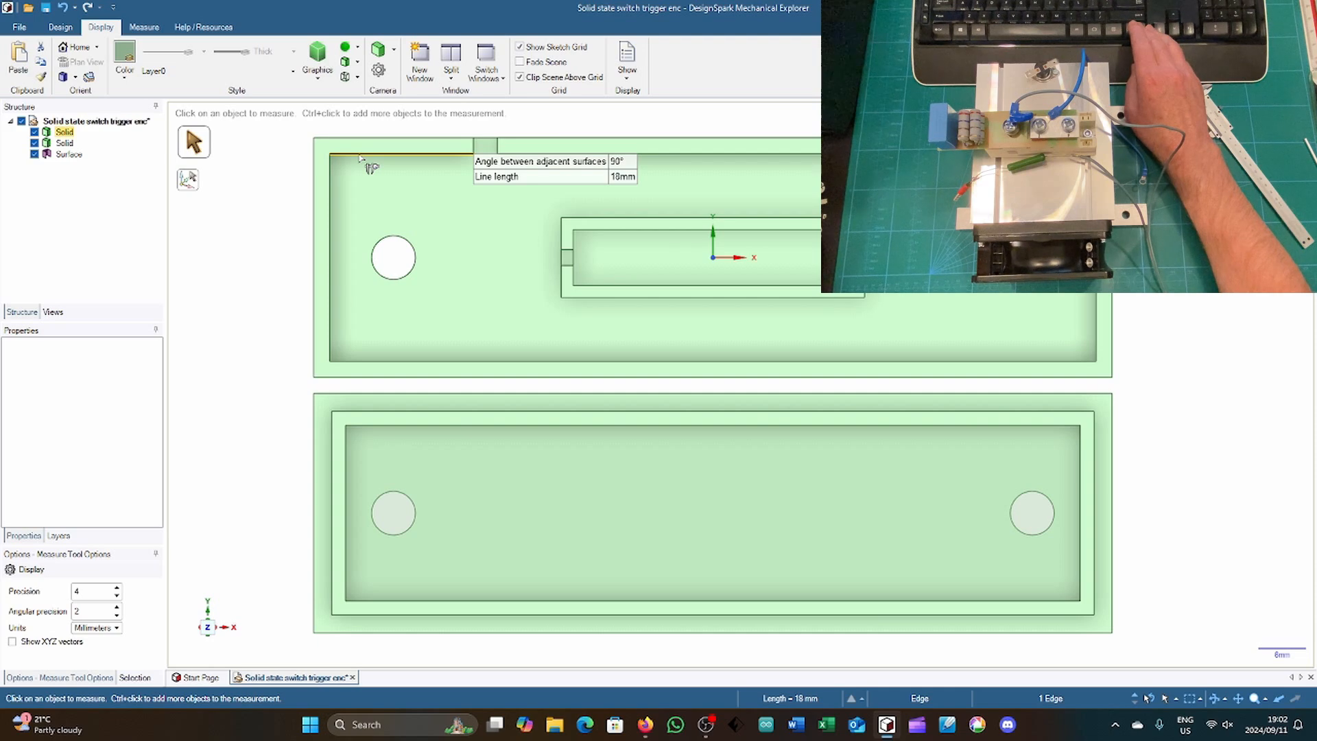
left_click(415, 361, "ctrl")
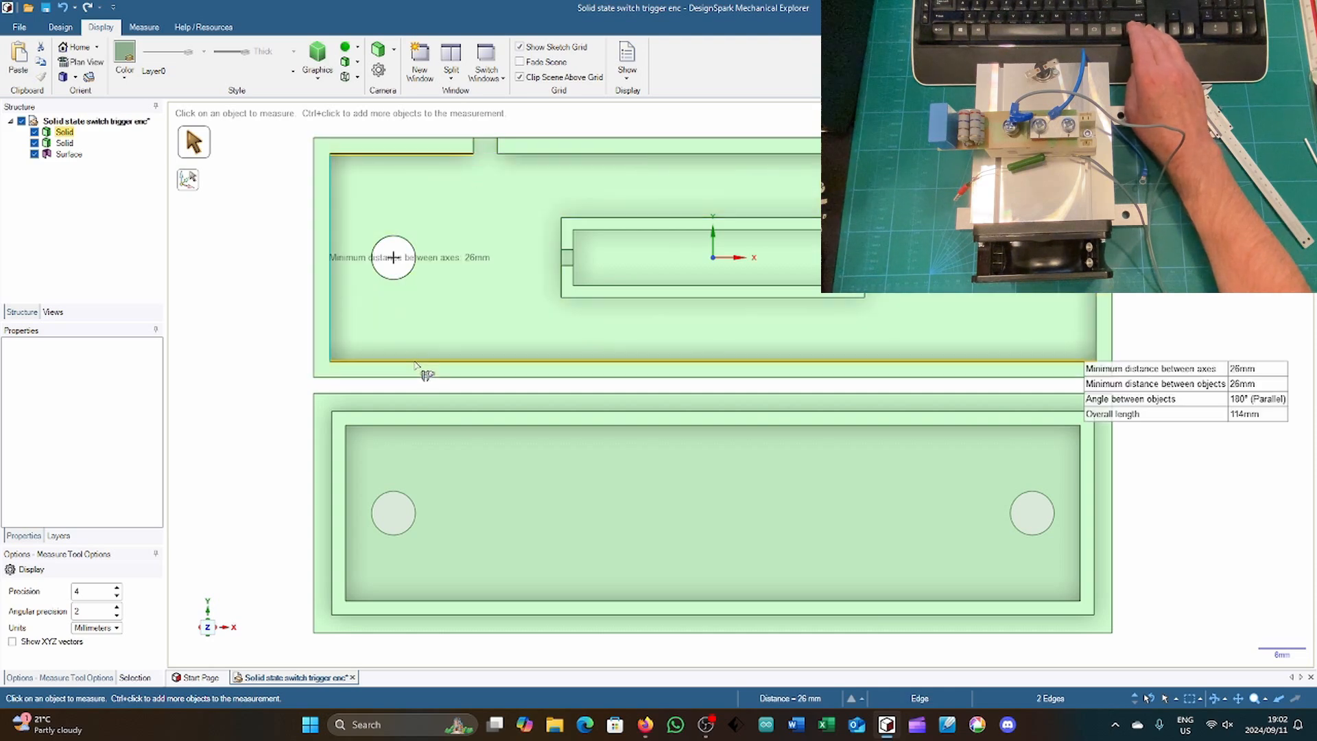
Step: Measure the inner and outer widths of the cover's raised lip between its long edges
left_click(412, 428)
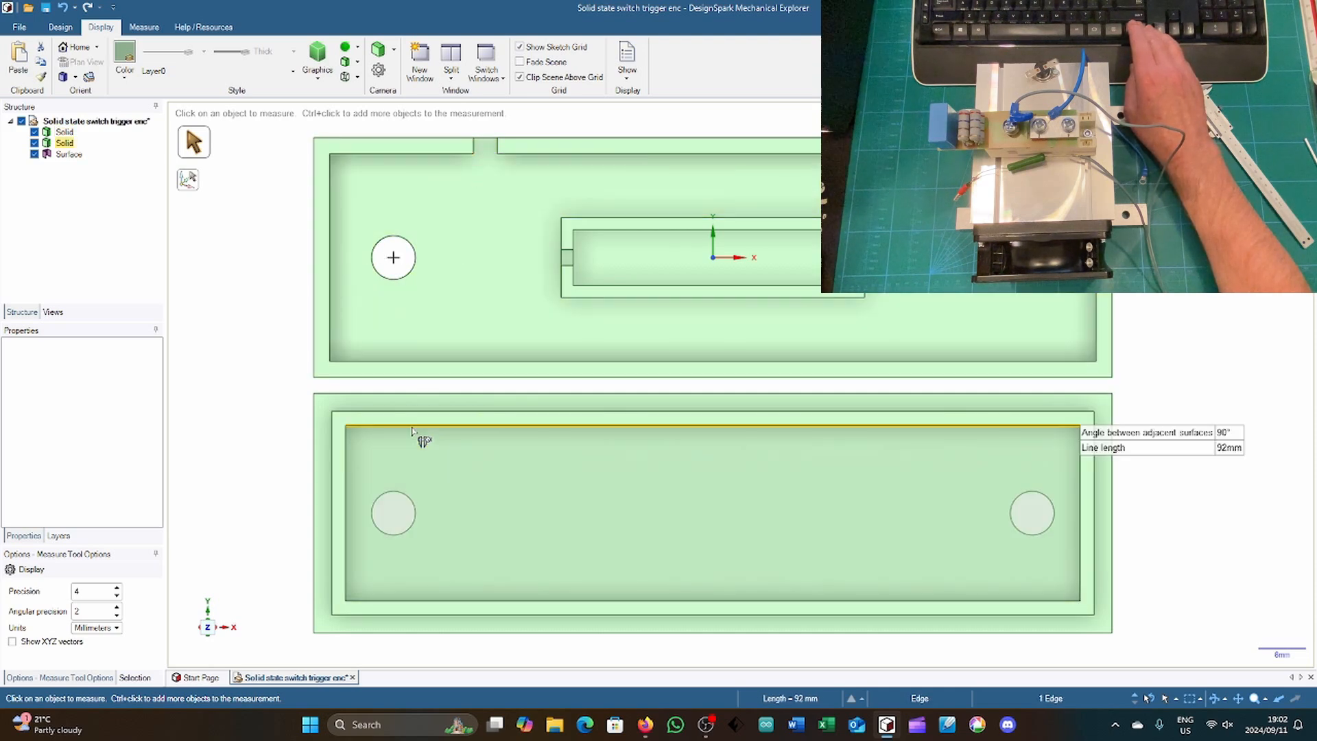
left_click(440, 601, "ctrl")
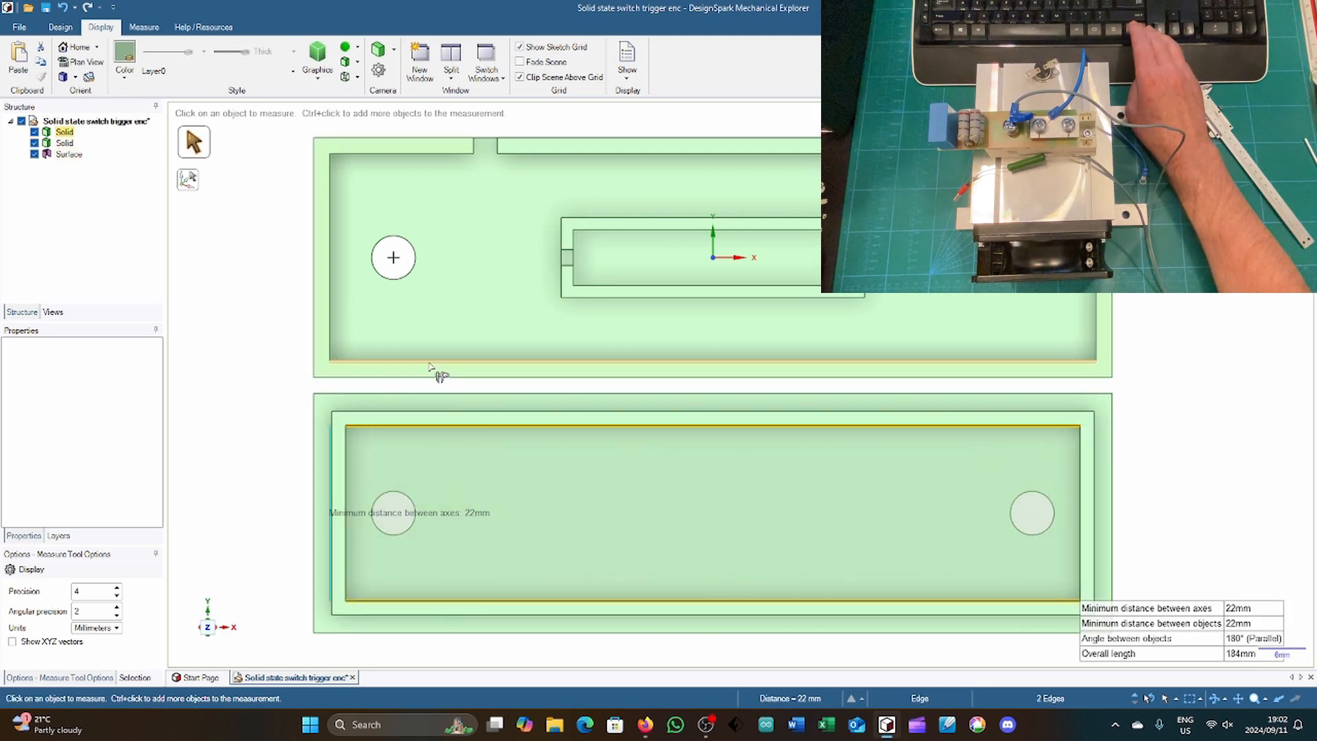
left_click(427, 425)
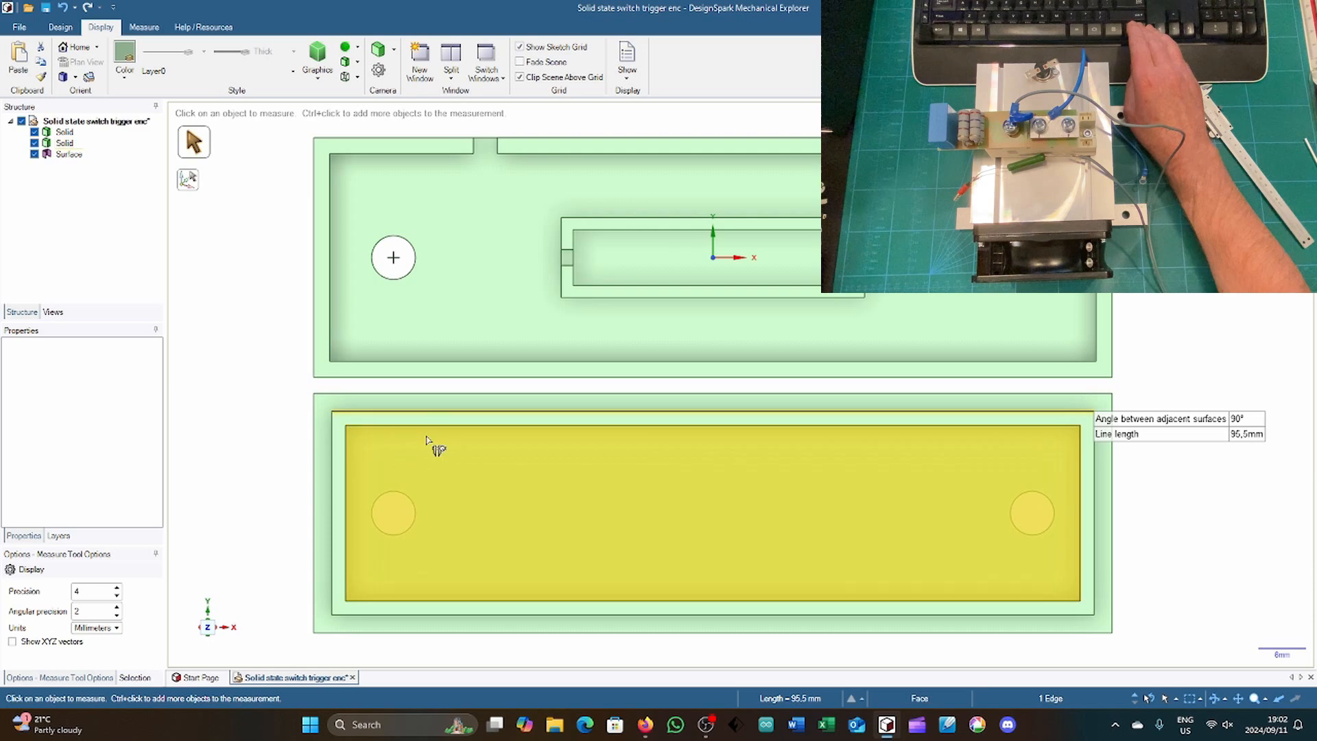
left_click(437, 616, "ctrl")
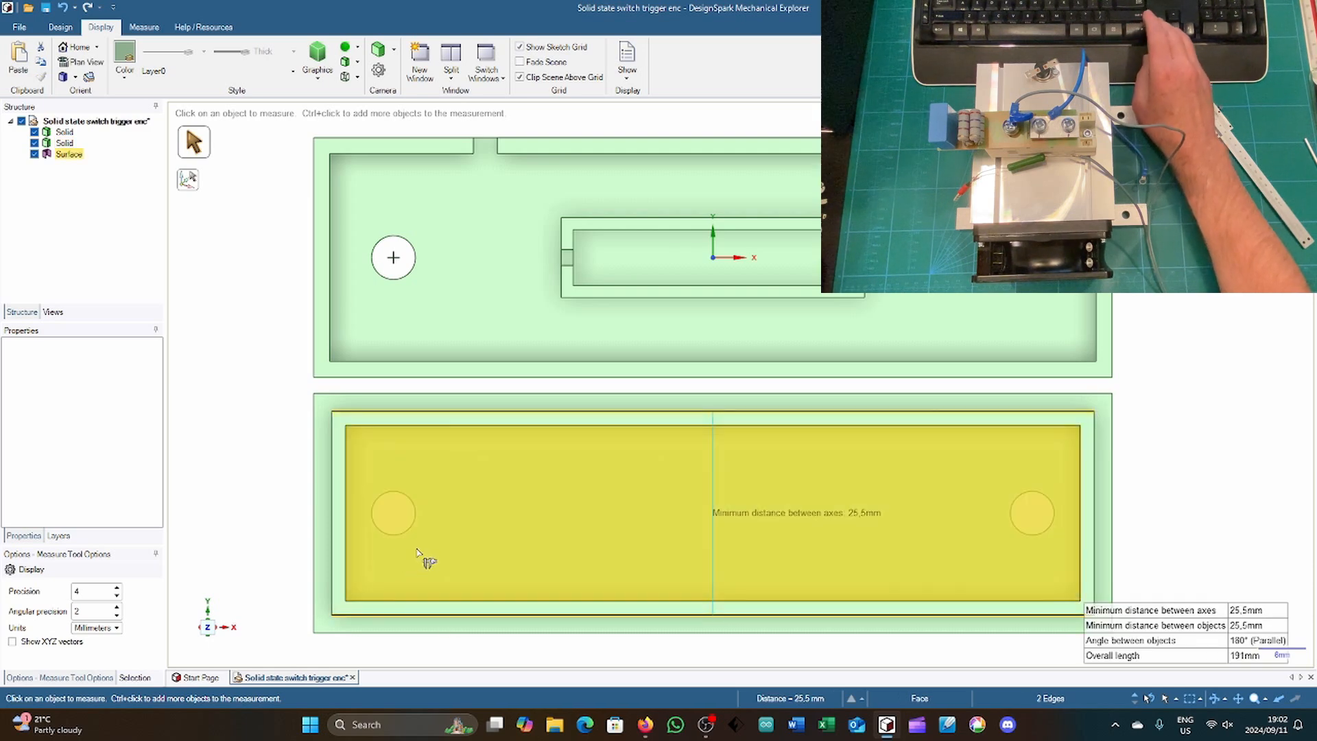
Step: Delete the leftover surface spanning the inside of the cover
left_click(437, 539)
key("Delete")
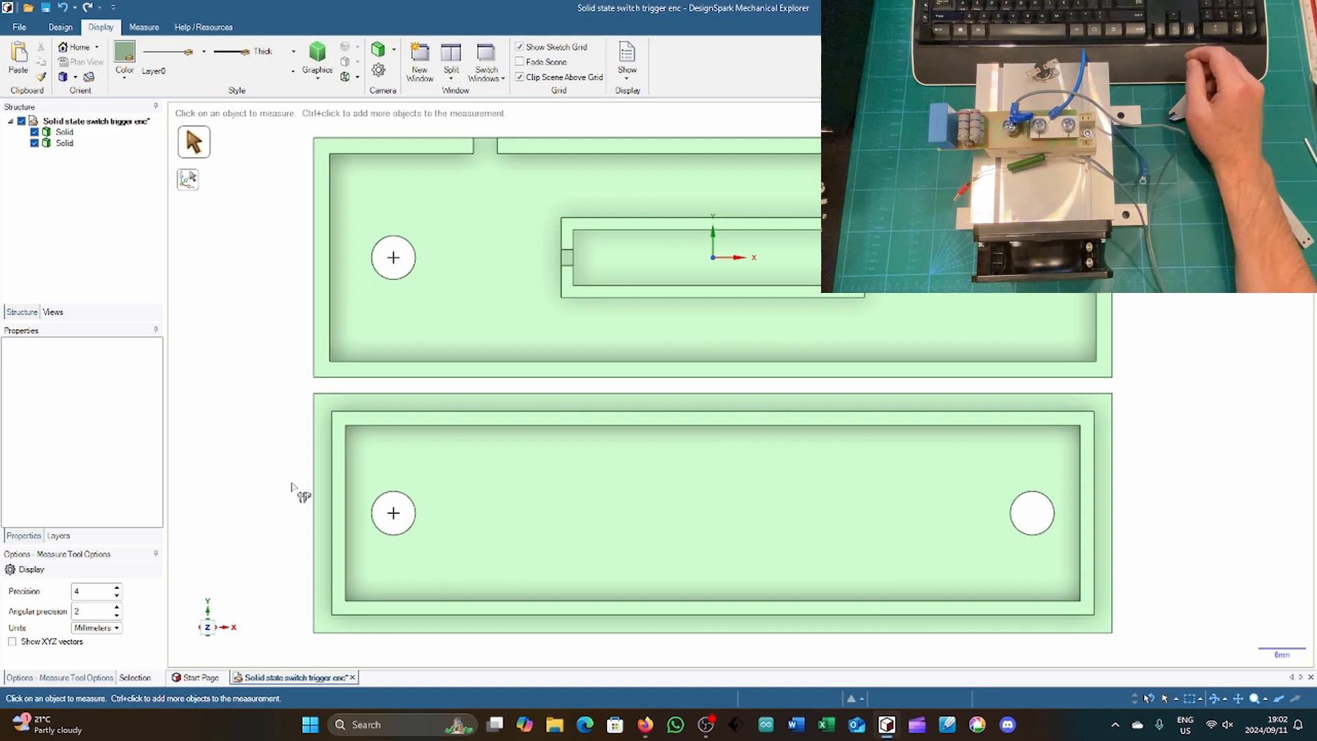
Step: Sketch an 8 mm diameter circle concentric with each of the two holes on the cover's inner floor
left_click(377, 473)
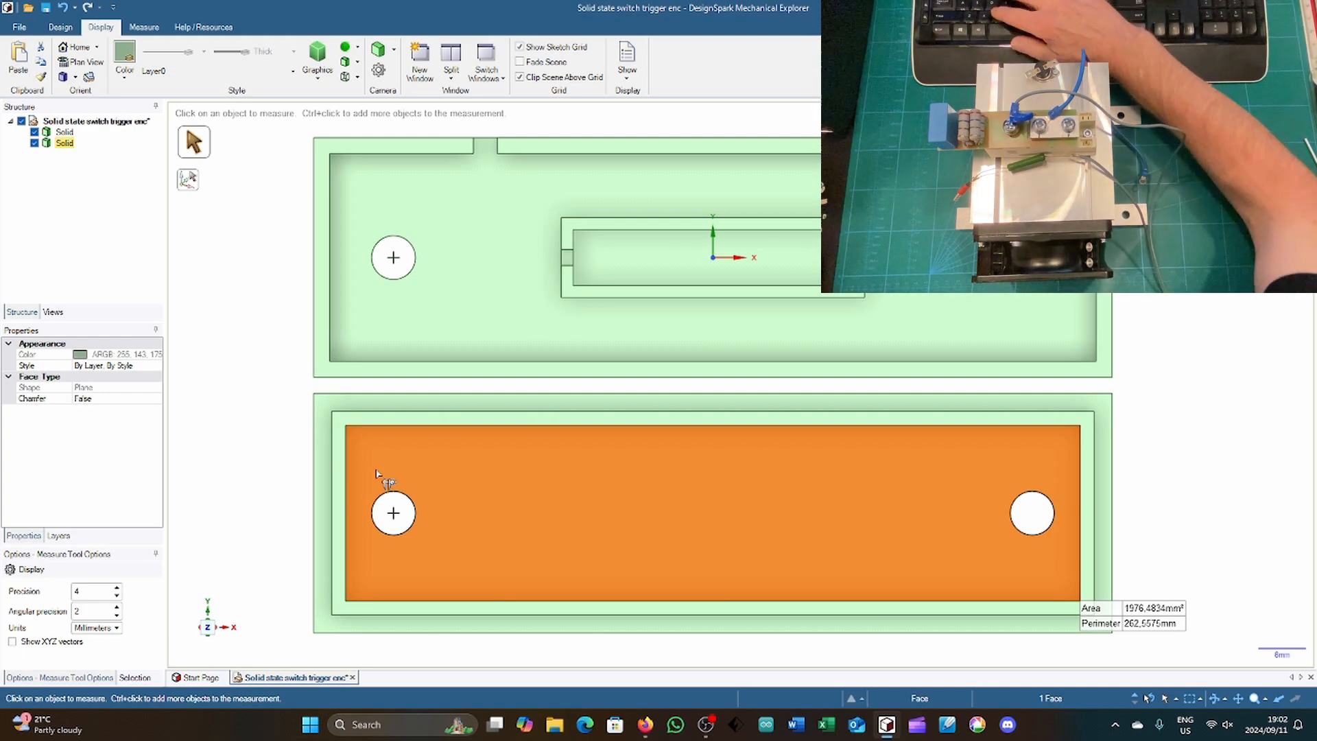
key("k")
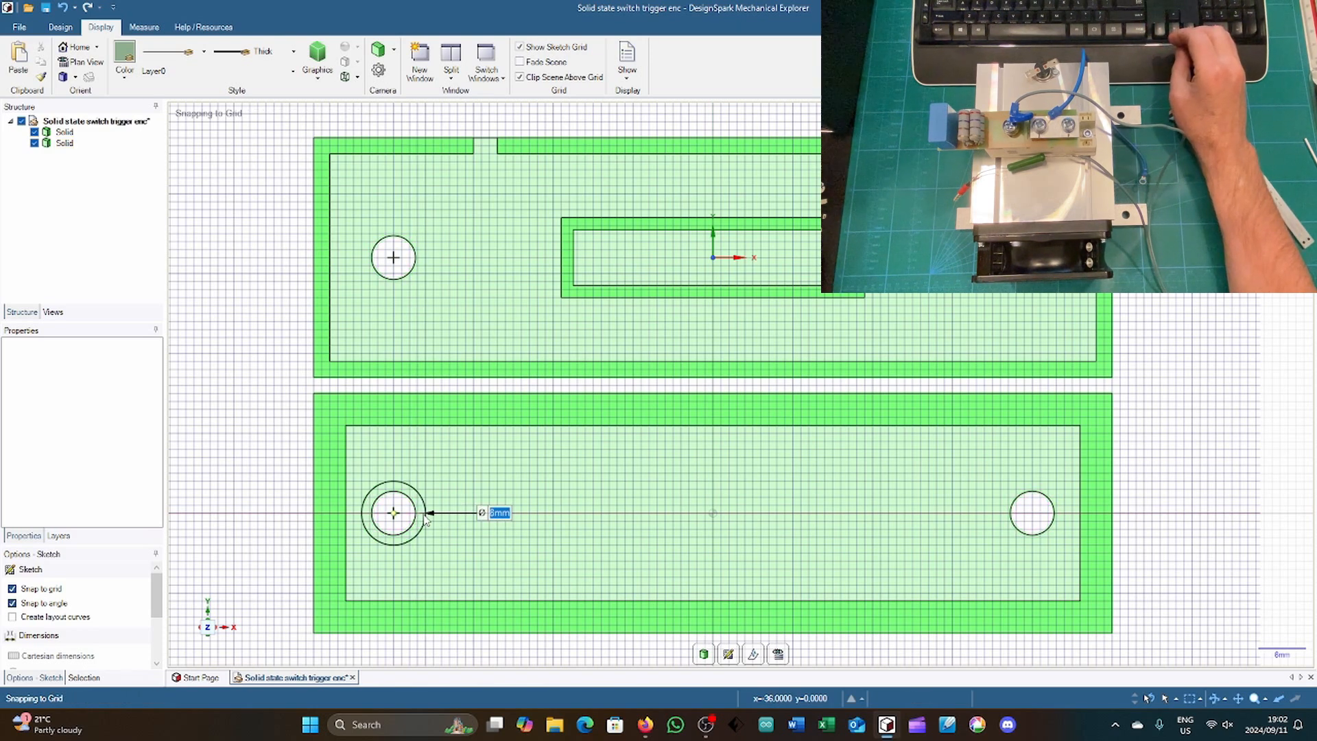
key("Return")
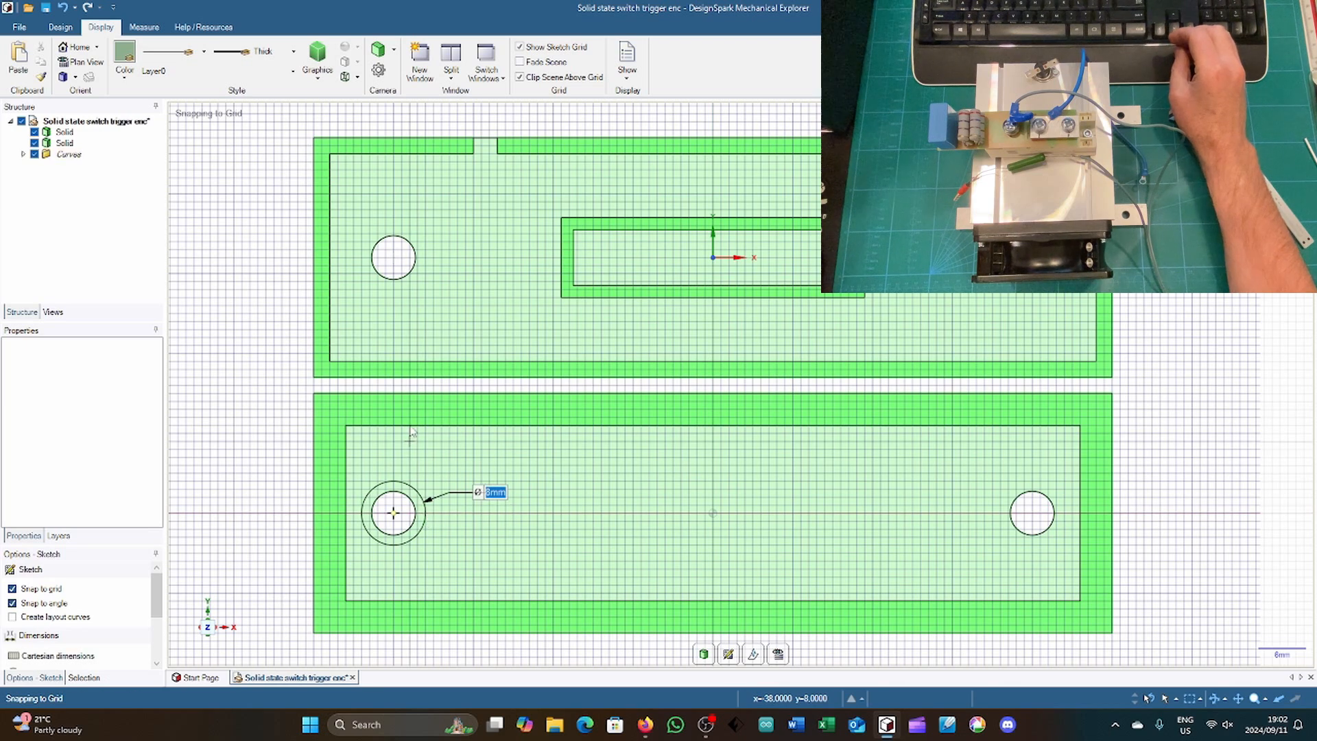
left_click(1032, 513)
type("8")
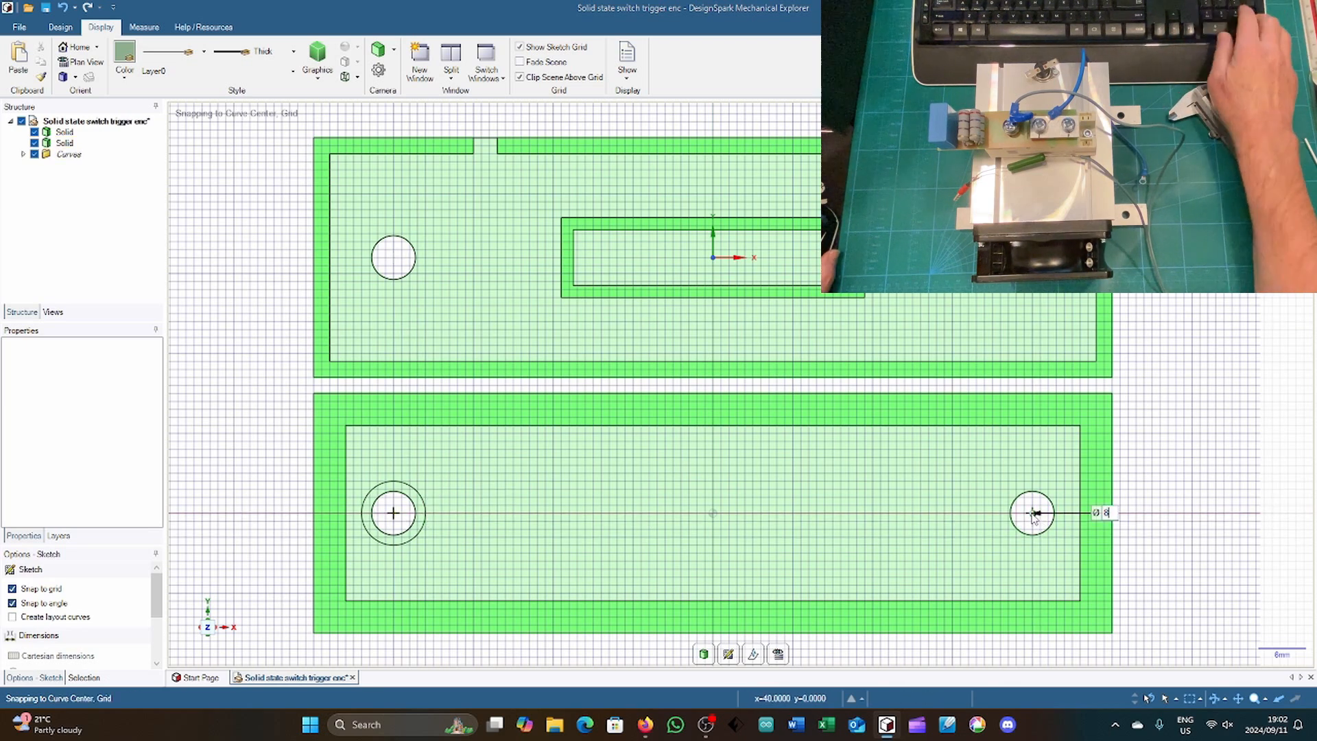
key("Return")
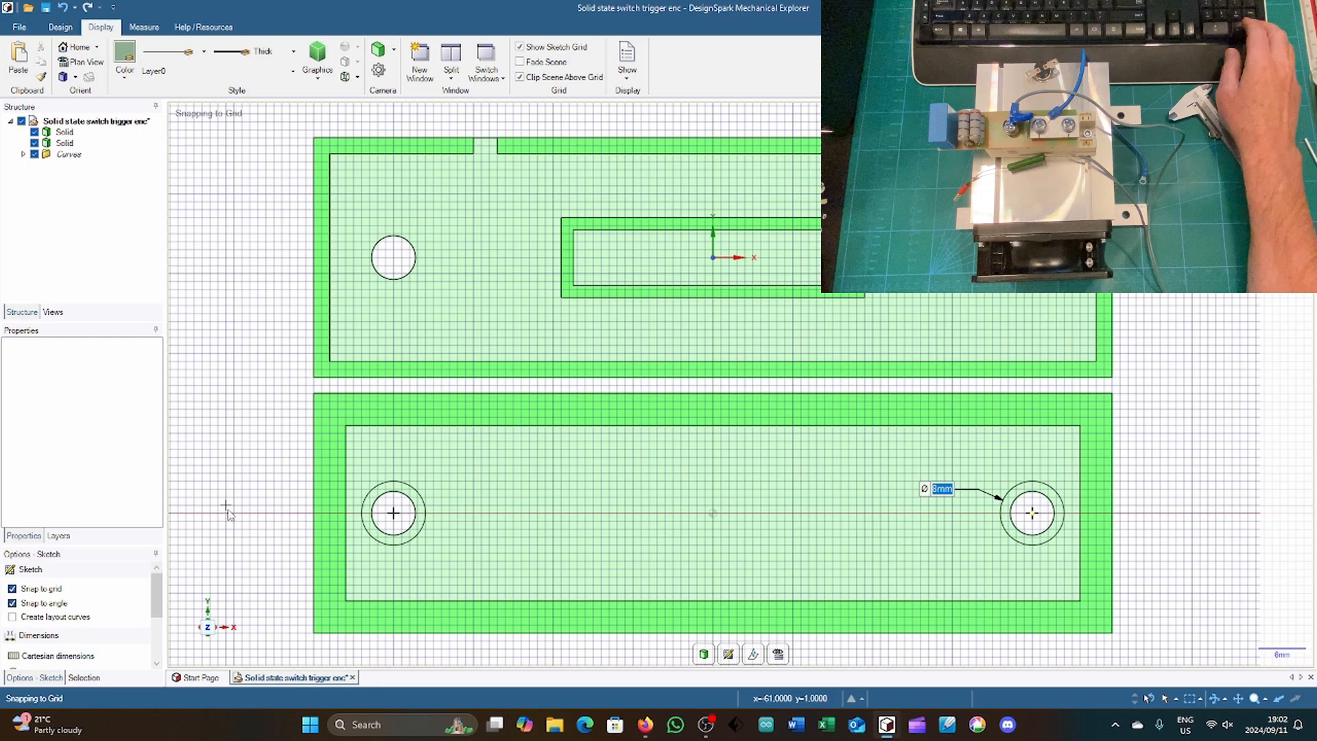
Step: Measure the cover's inner corner edge together with the base rim's inner corner edge to get their combined height
middle_click_drag(229, 513, 205, 420)
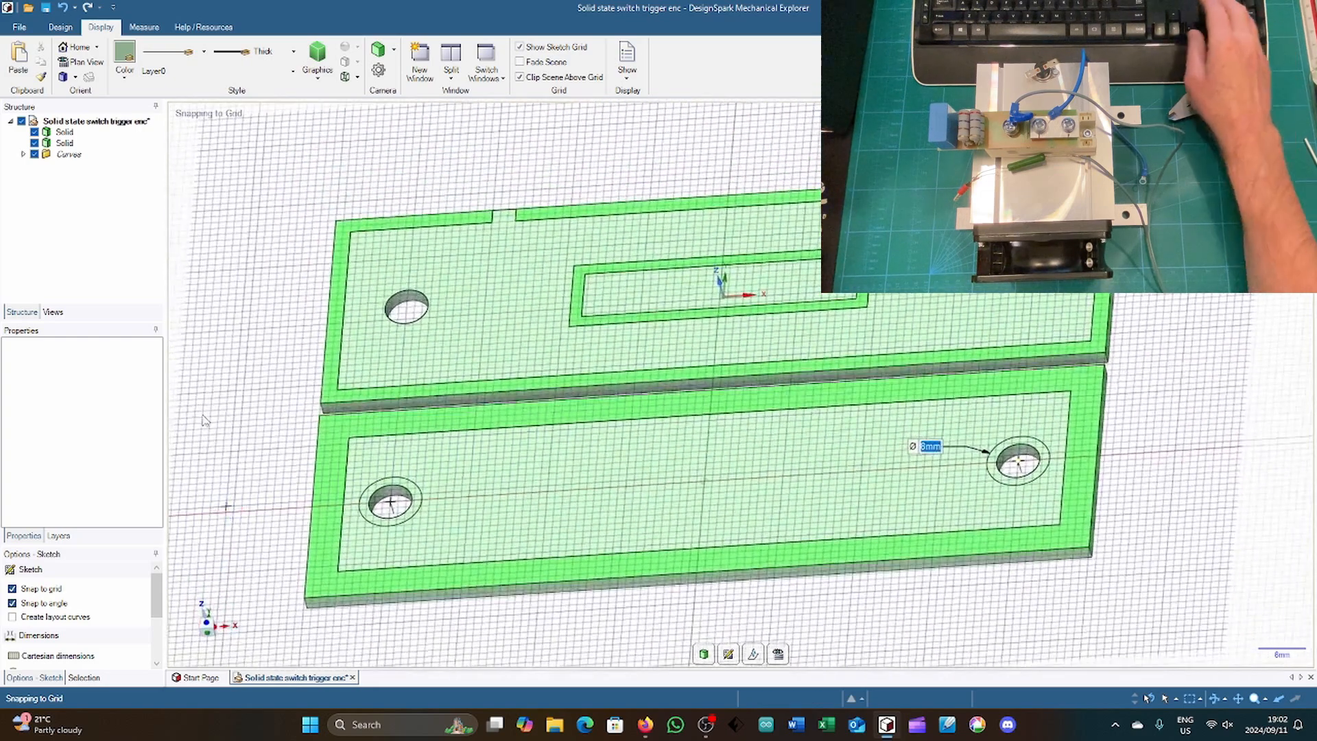
key("p")
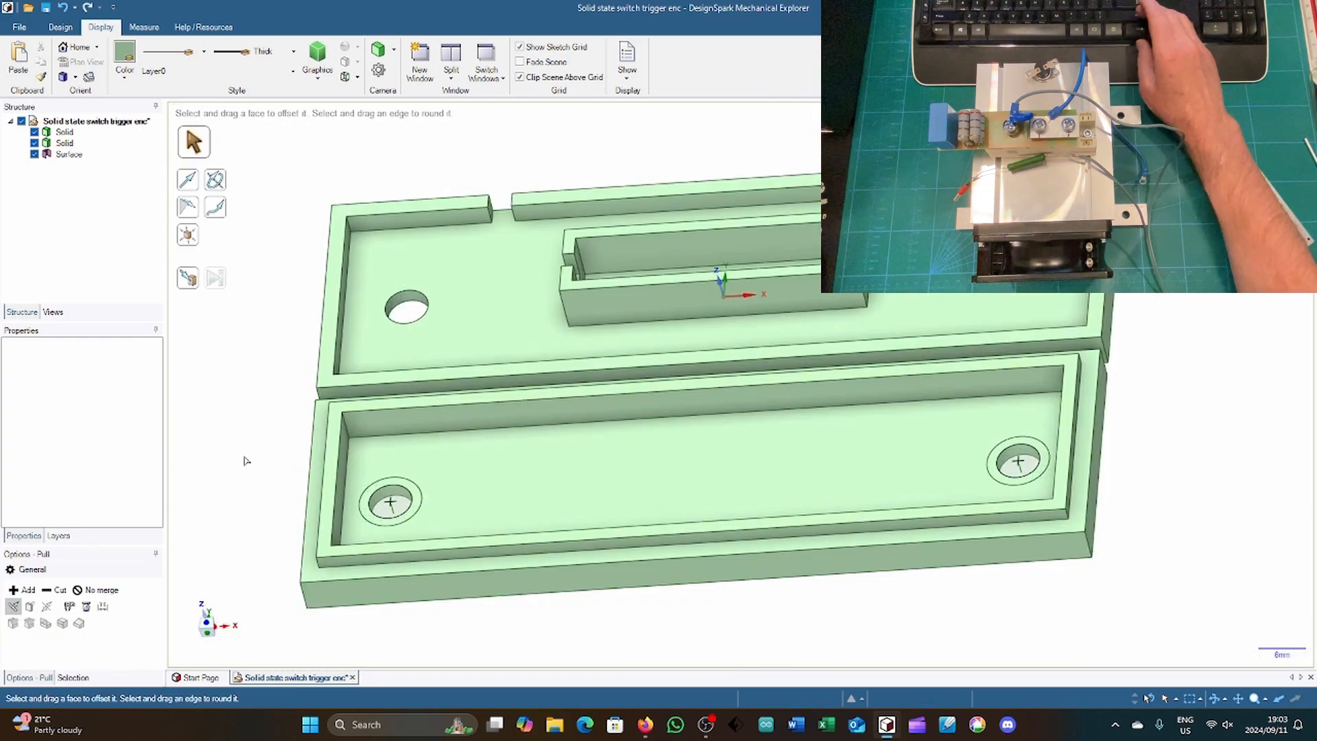
key("e")
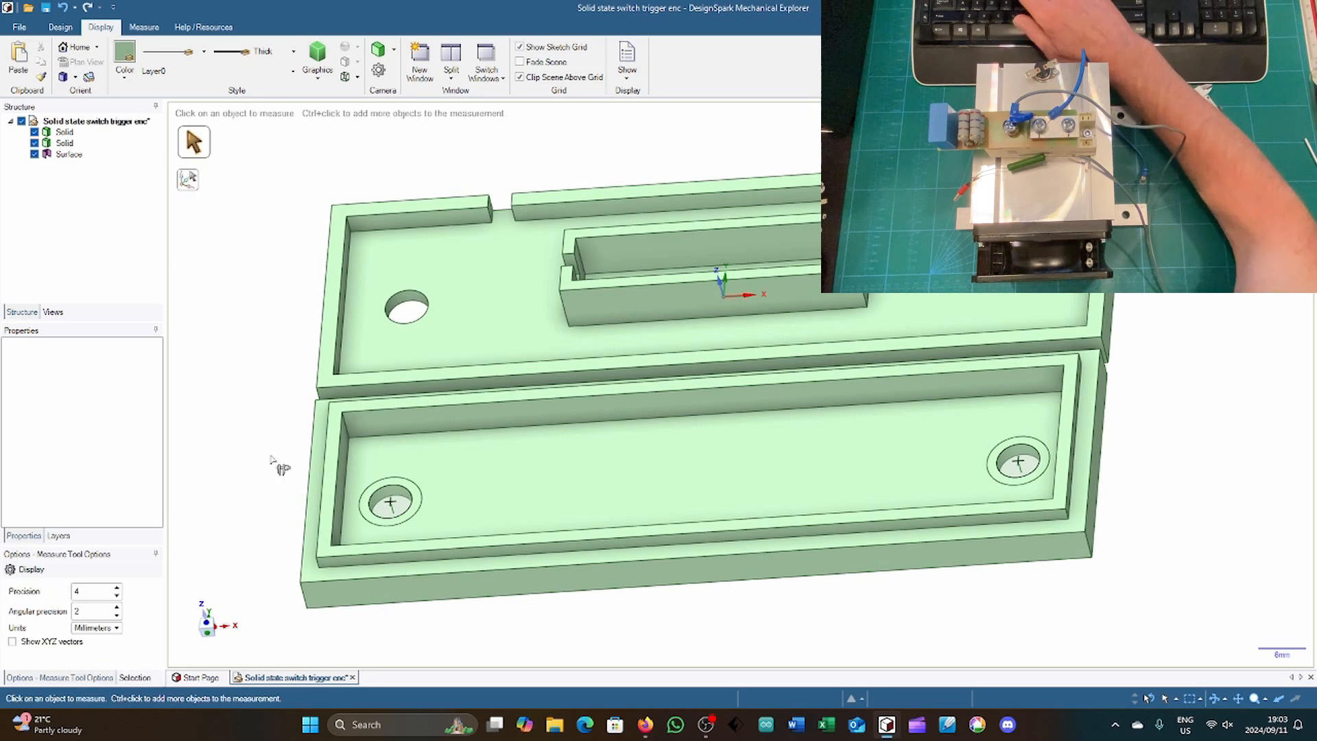
left_click(348, 430)
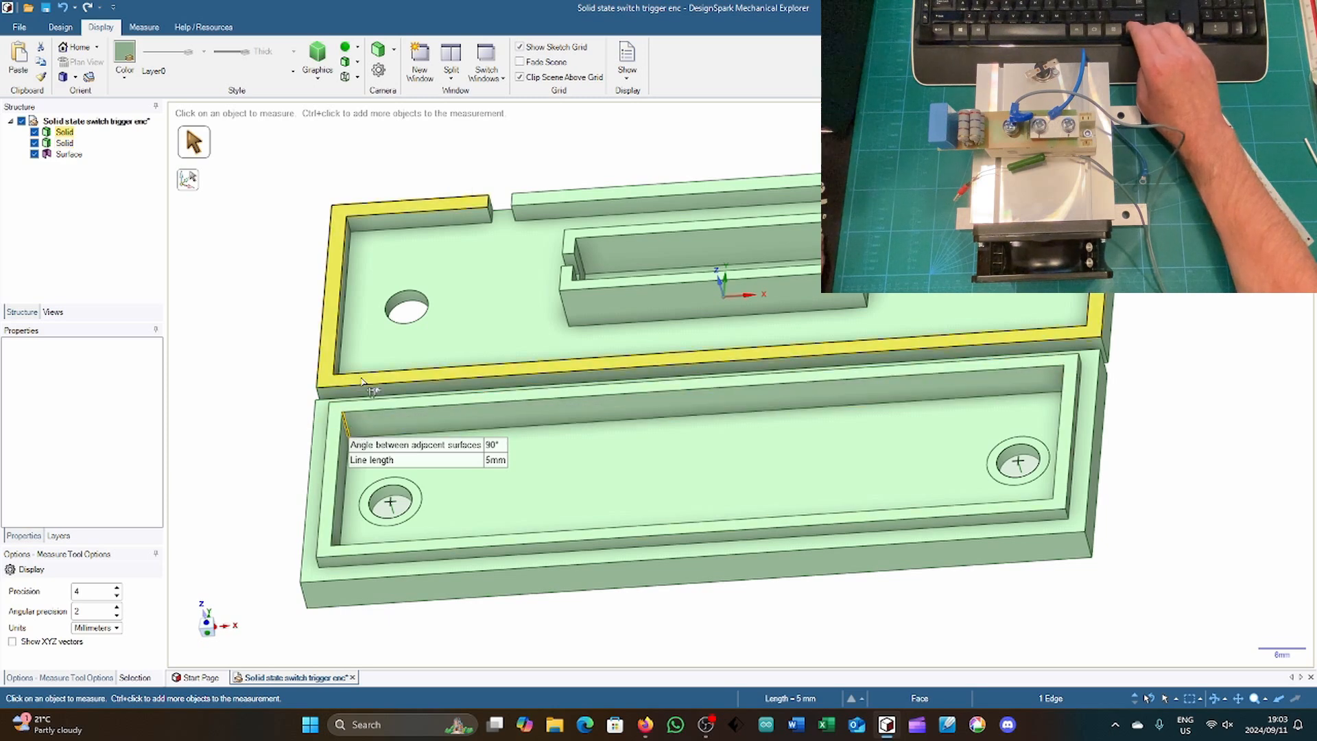
left_click(350, 233, "ctrl")
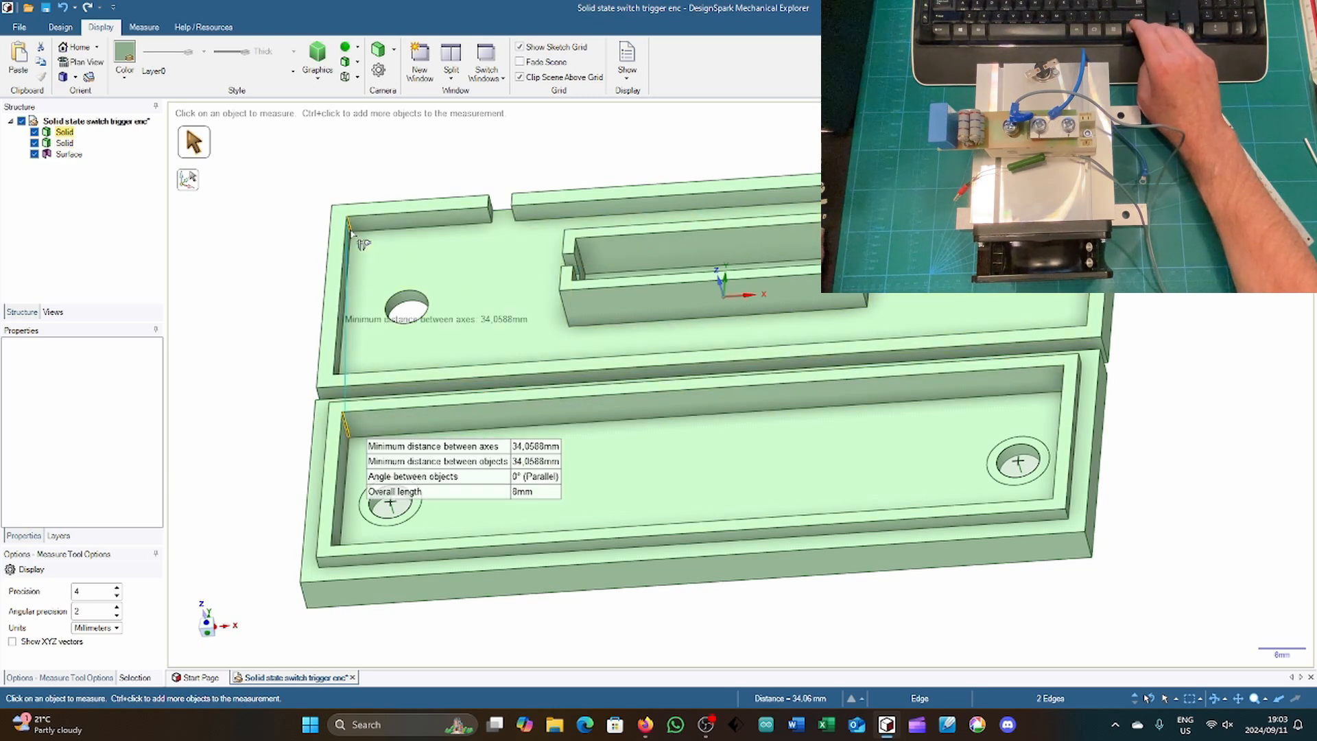
left_click(351, 233)
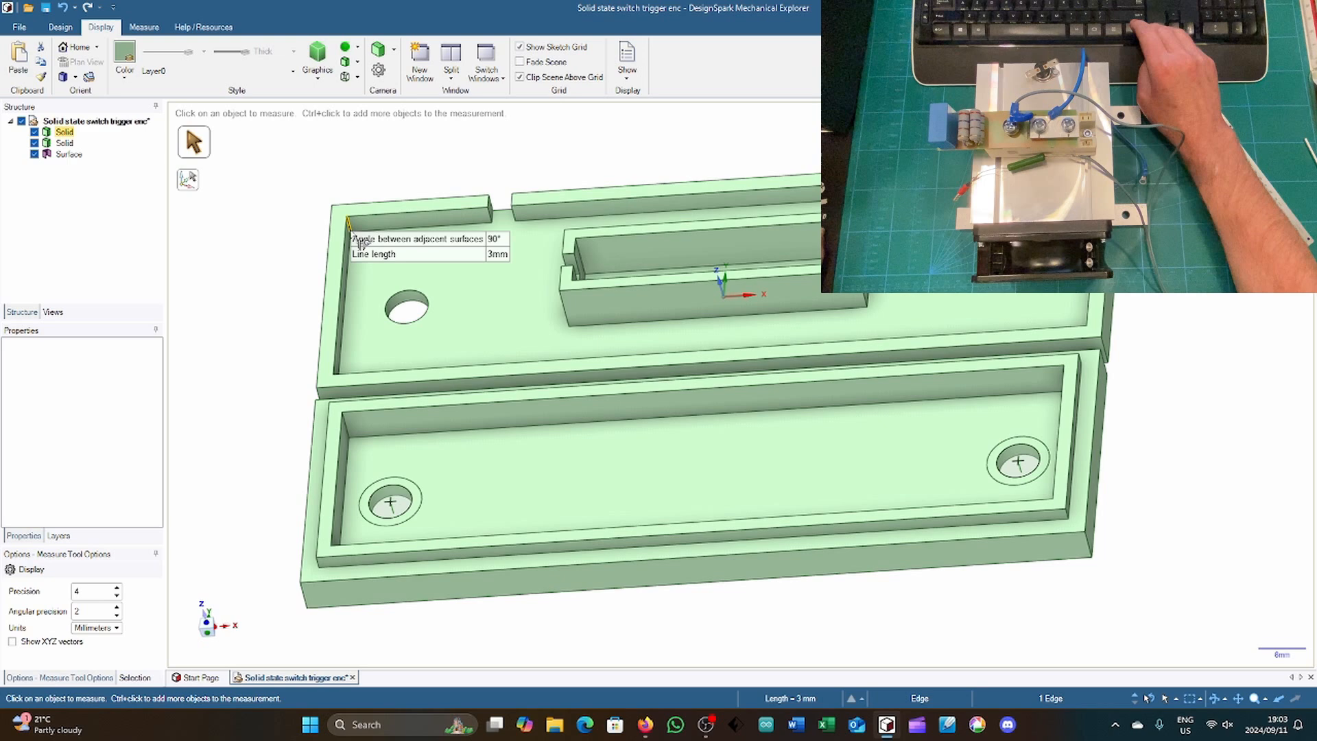
left_click(349, 432)
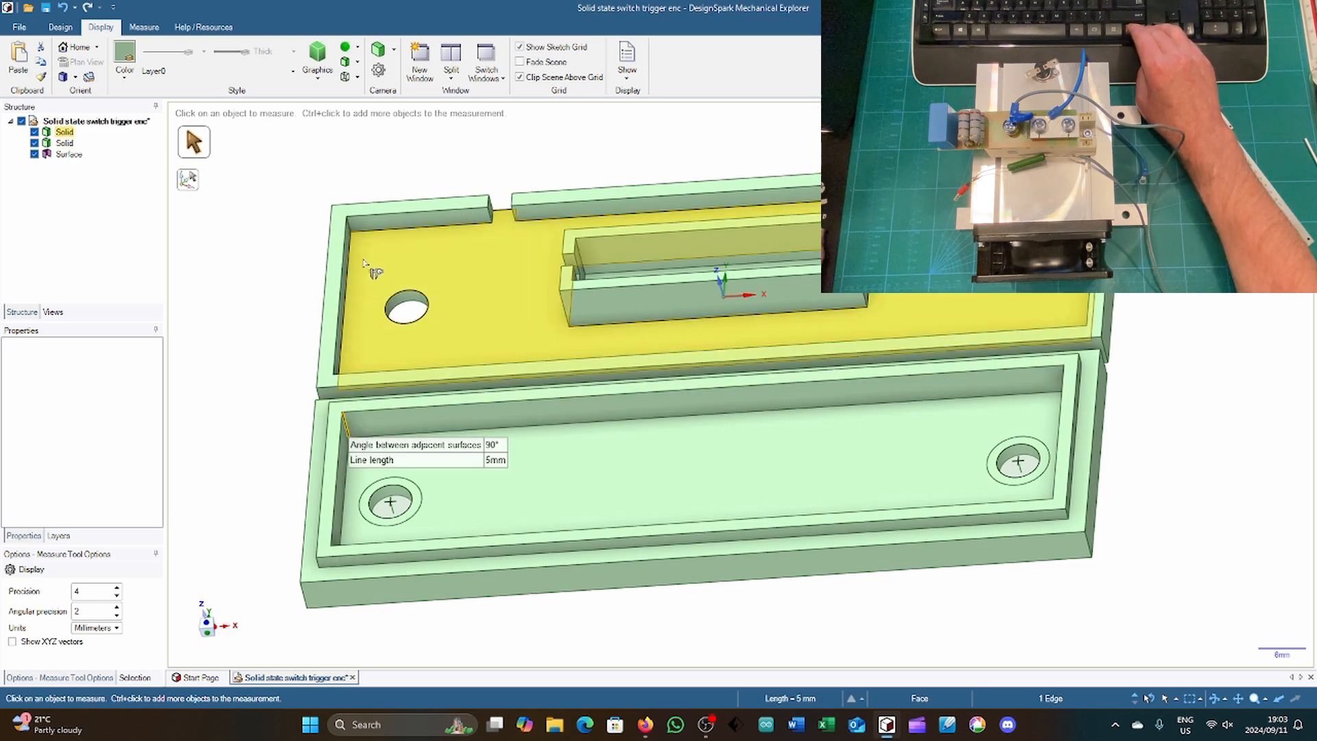
left_click(351, 232, "ctrl")
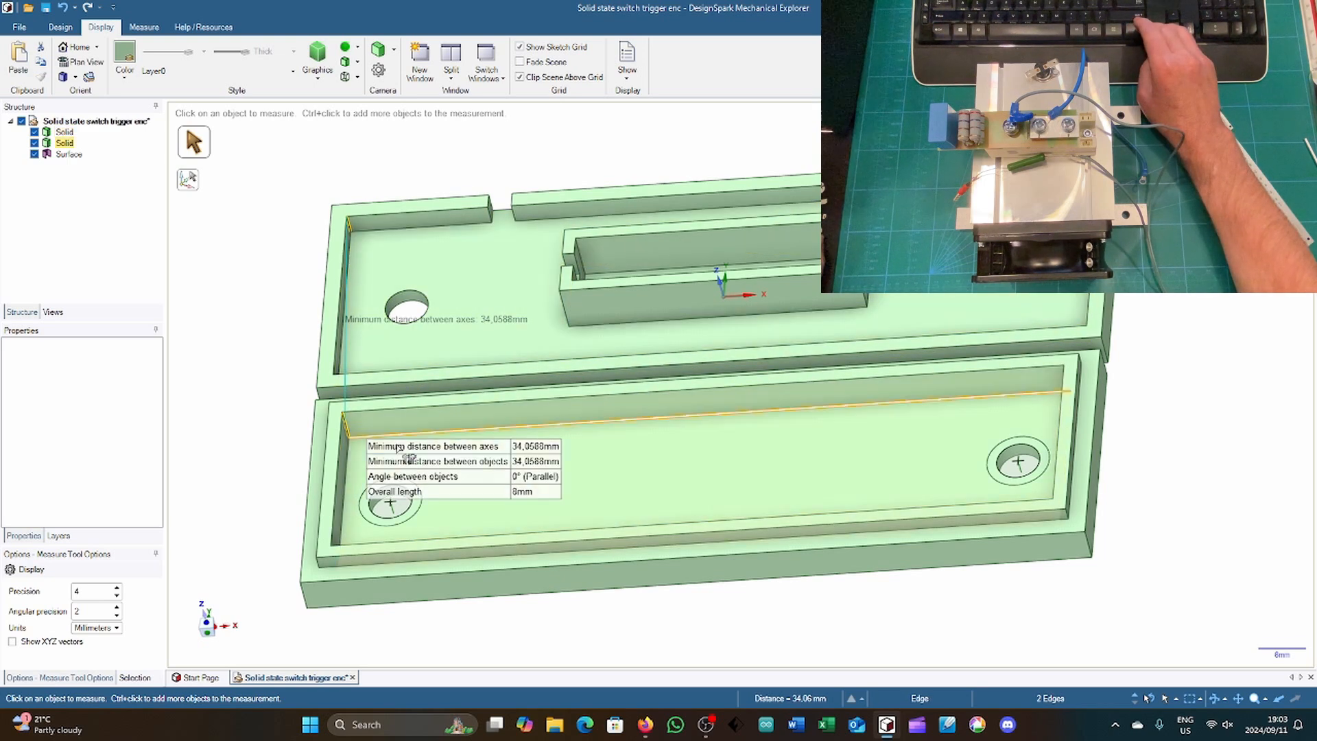
left_click(255, 392)
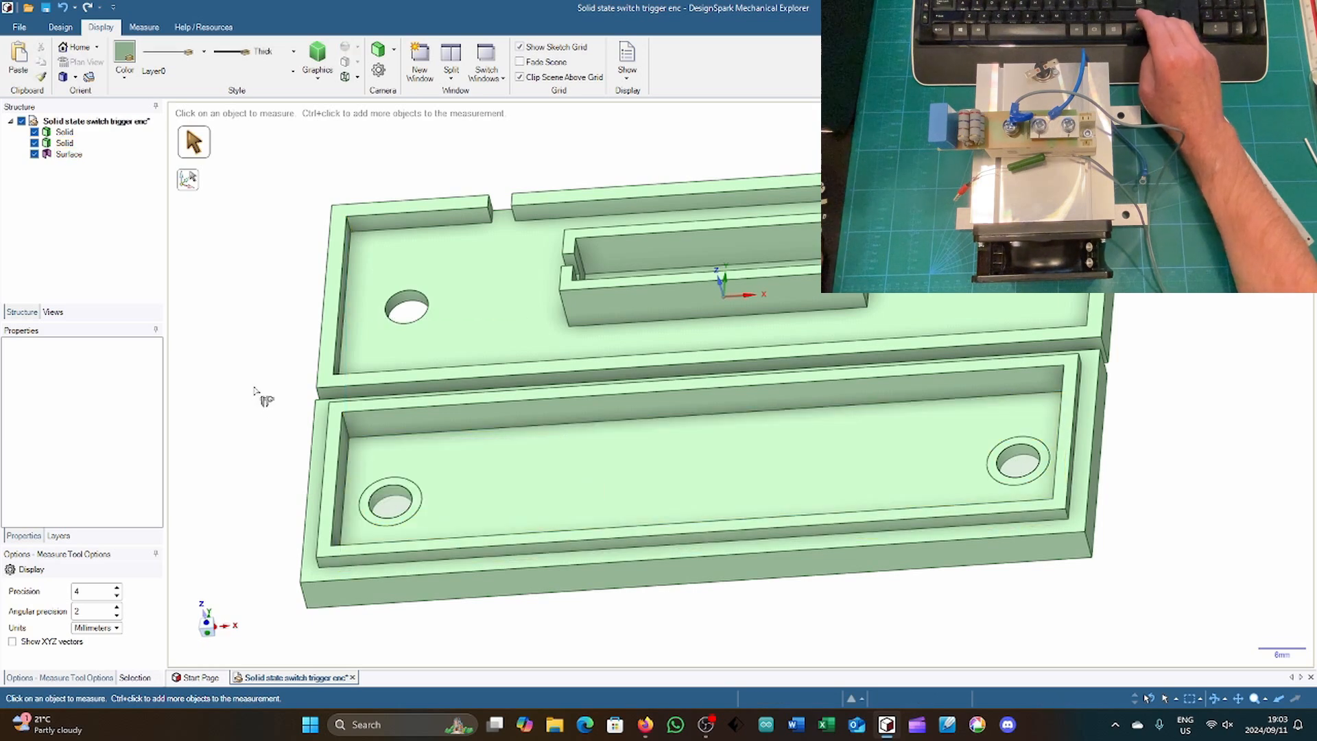
Step: Delete the leftover circular surfaces filling the two holes in the cover
left_click(390, 501)
key("Delete")
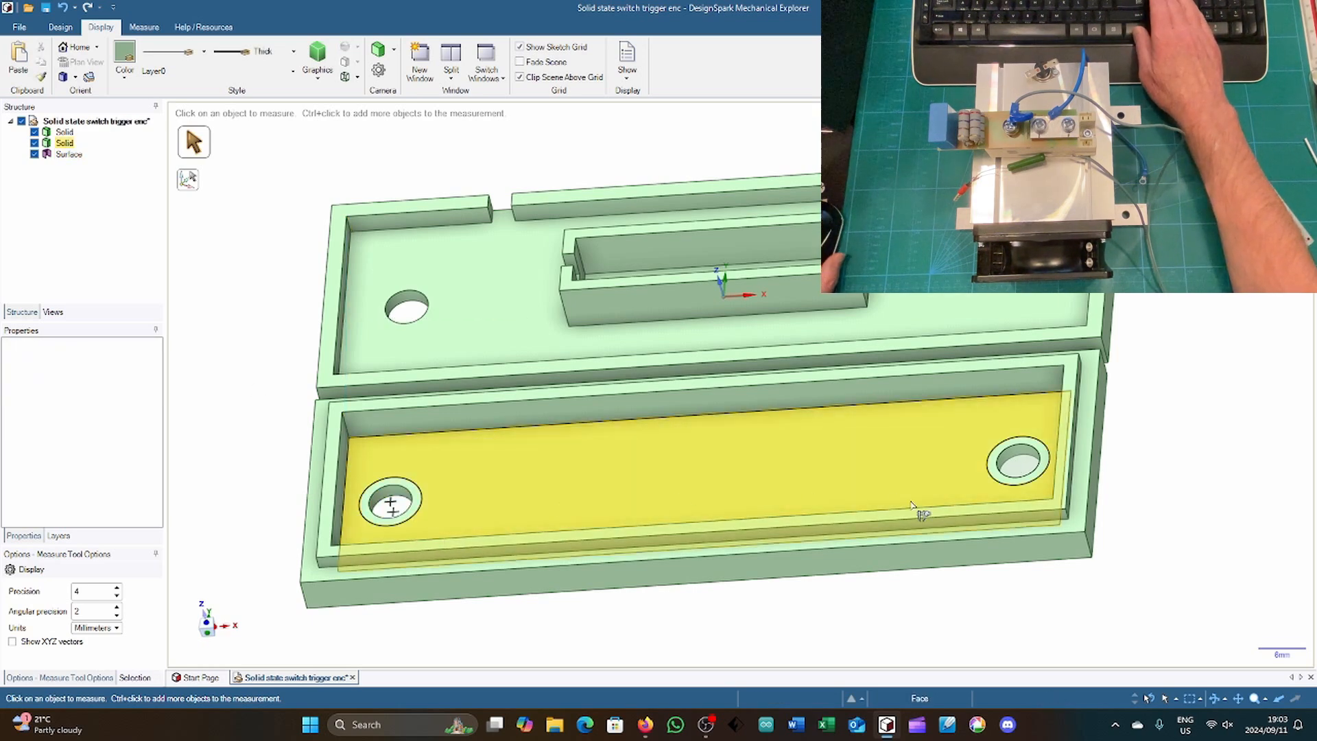
left_click(1017, 470)
key("Delete")
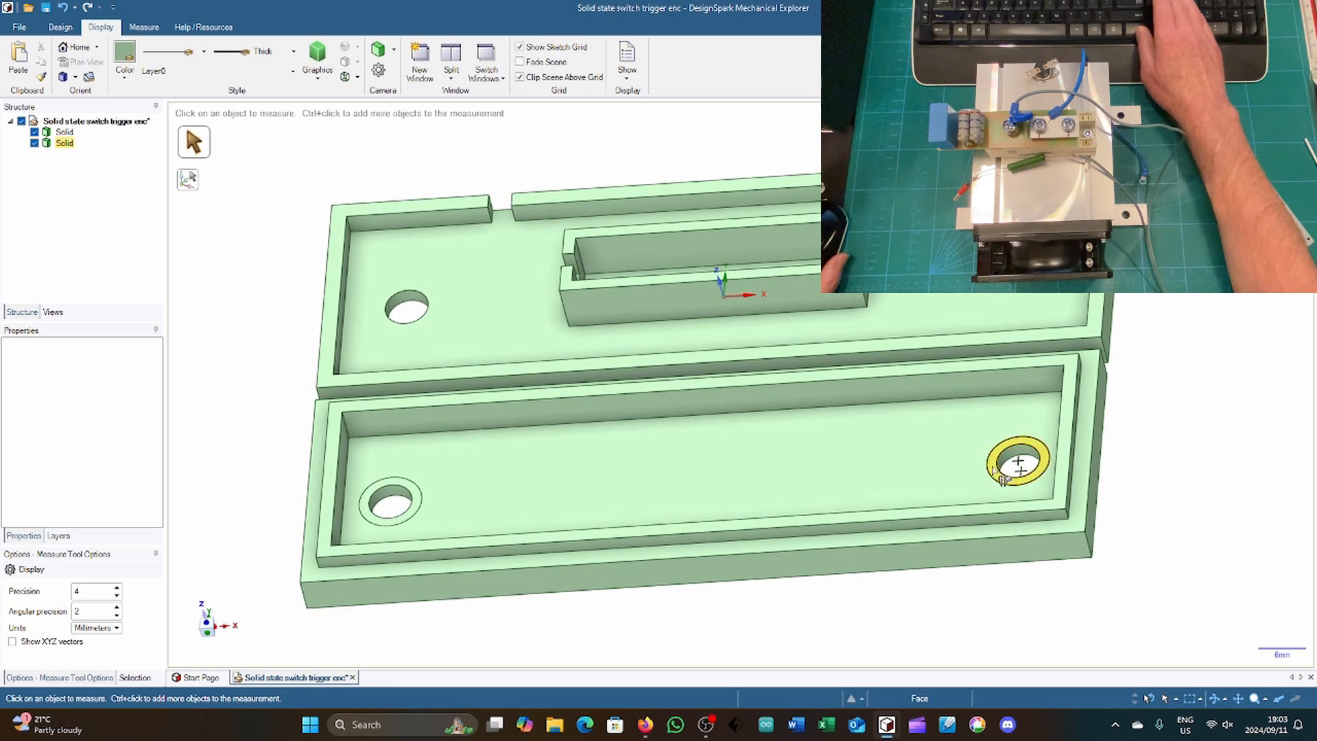
Step: Try to pull the ring faces around both cover holes up by 8 mm, and undo the pull
key("p")
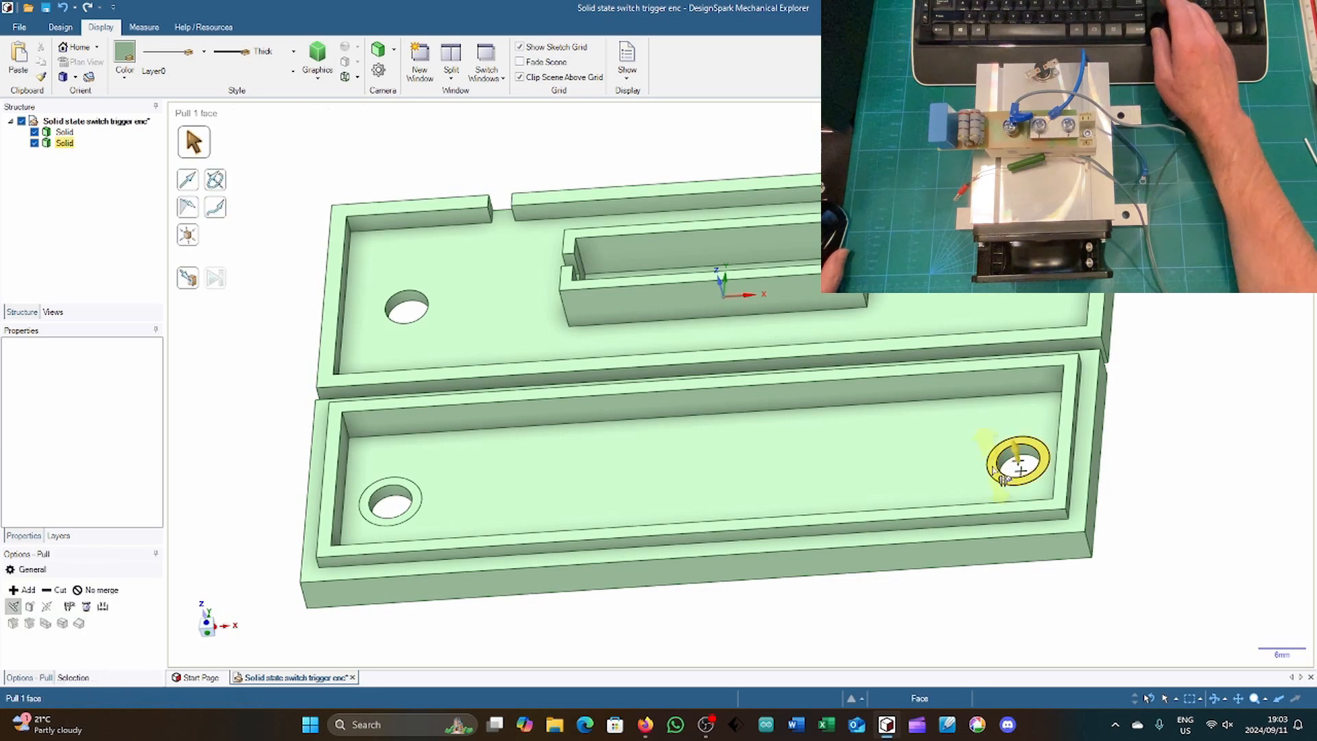
left_click(995, 469)
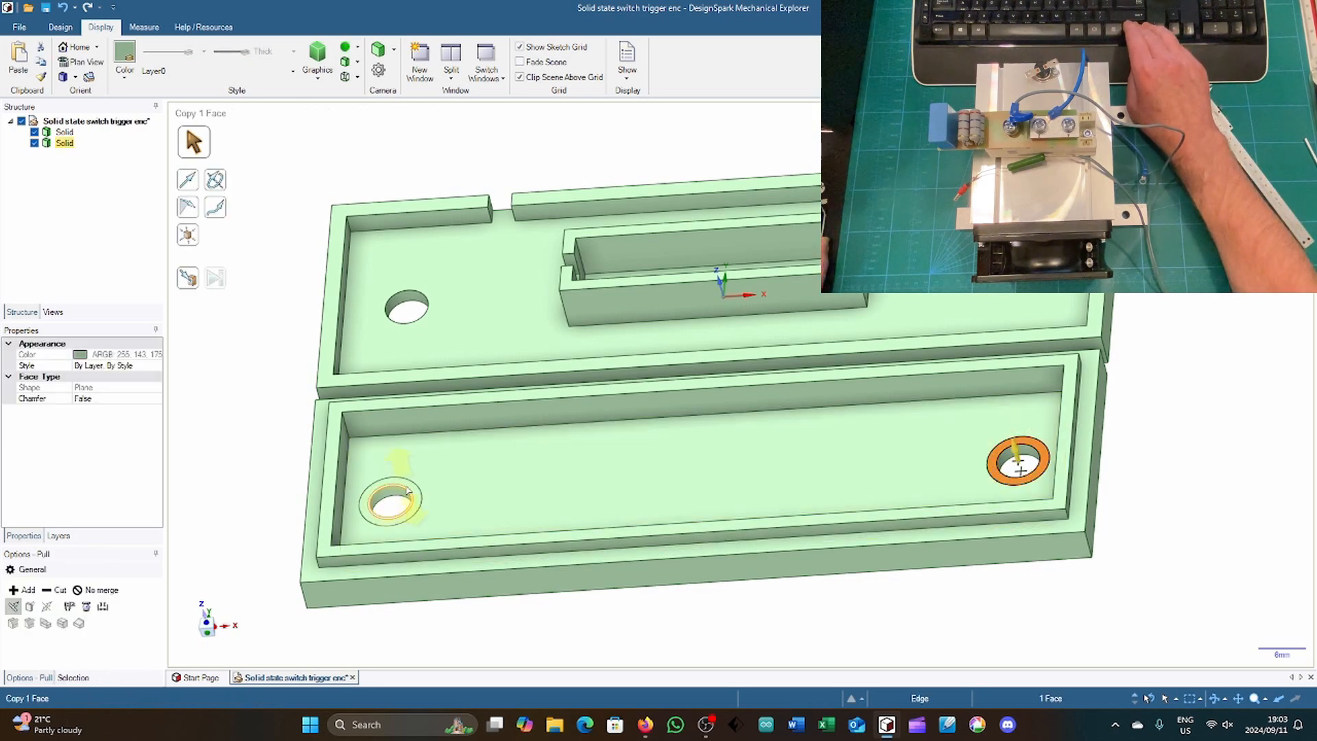
left_click(416, 498, "ctrl")
left_click_drag(417, 497, 273, 465)
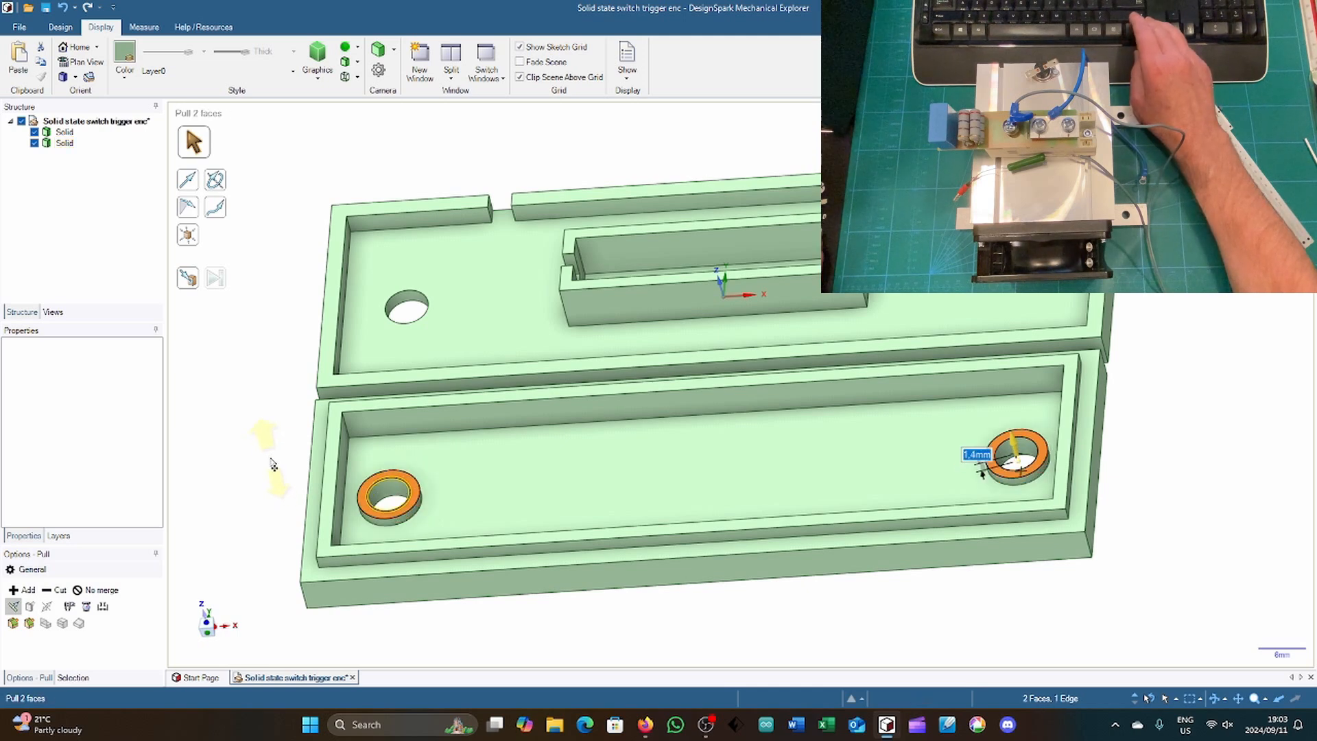
type("8")
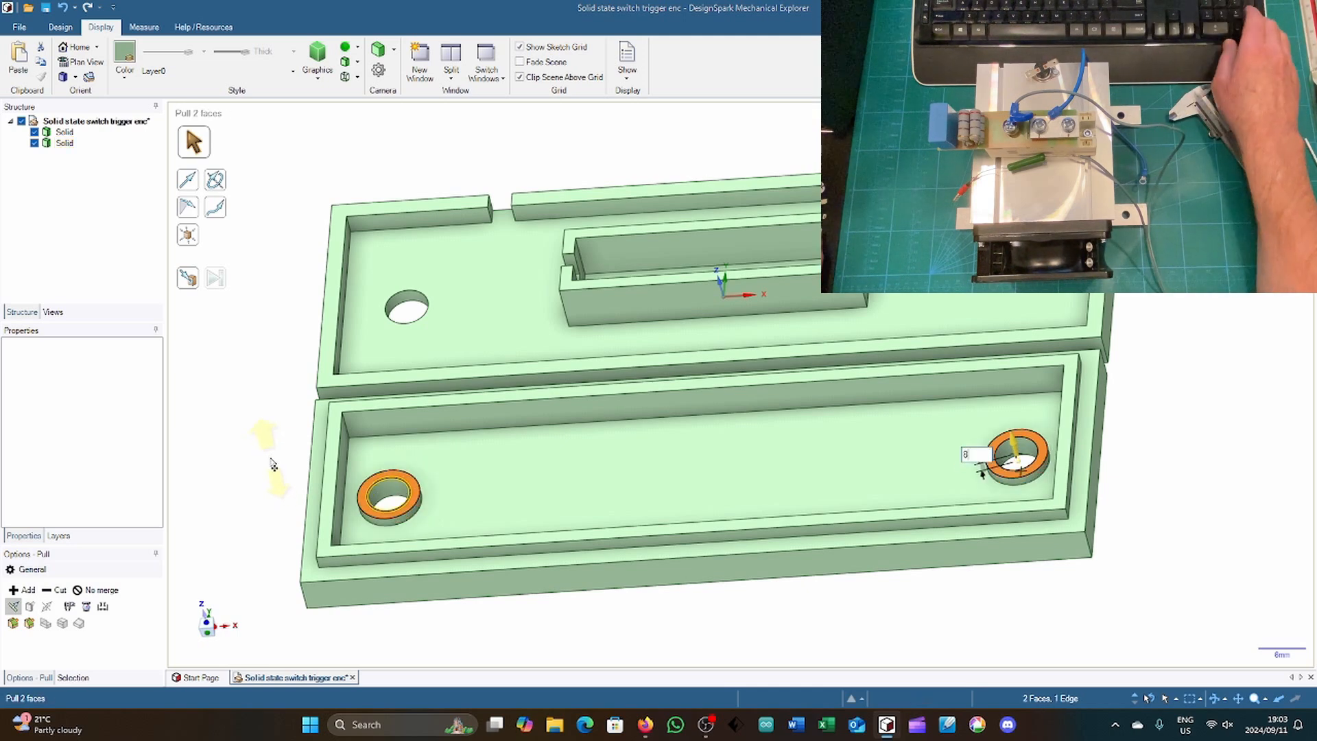
key("Return")
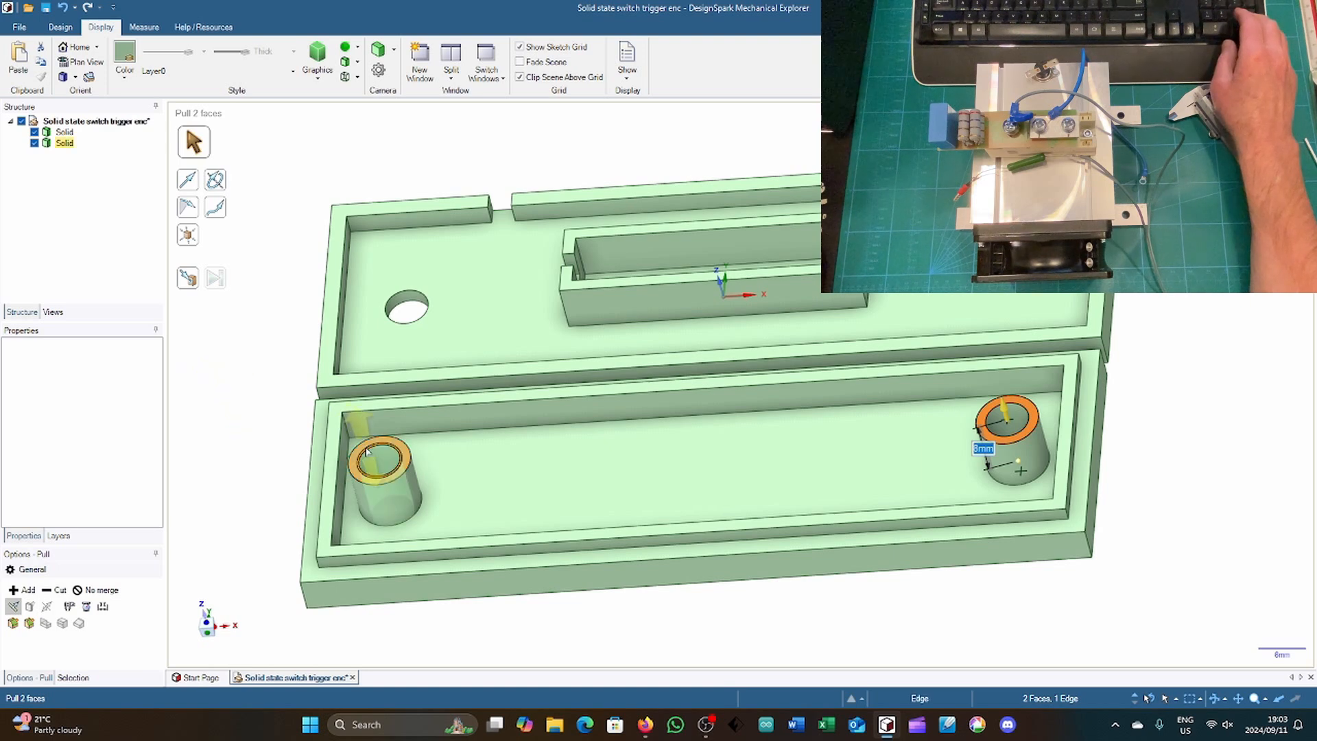
key("ctrl")
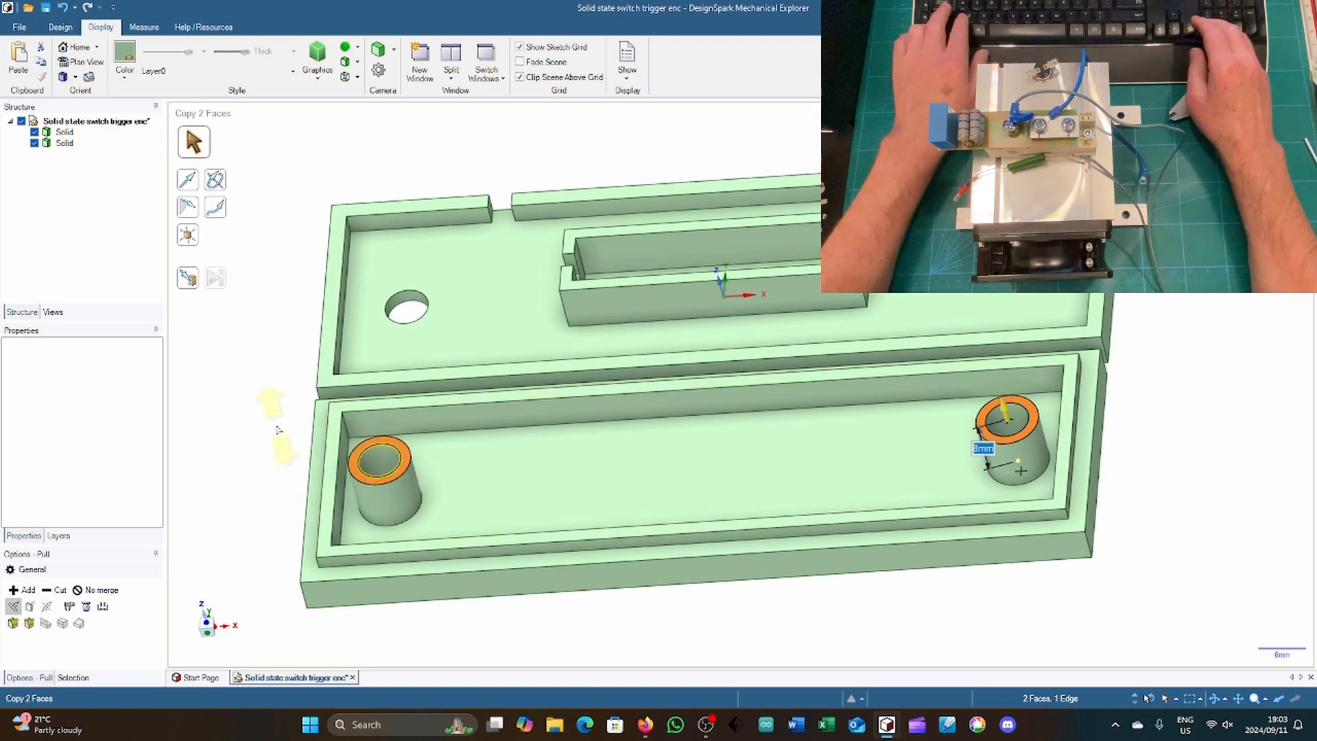
key("ctrl+z")
Step: Delete the restored circular surface in the cover hole and pull the ring faces around both holes up by 8 mm
key("e")
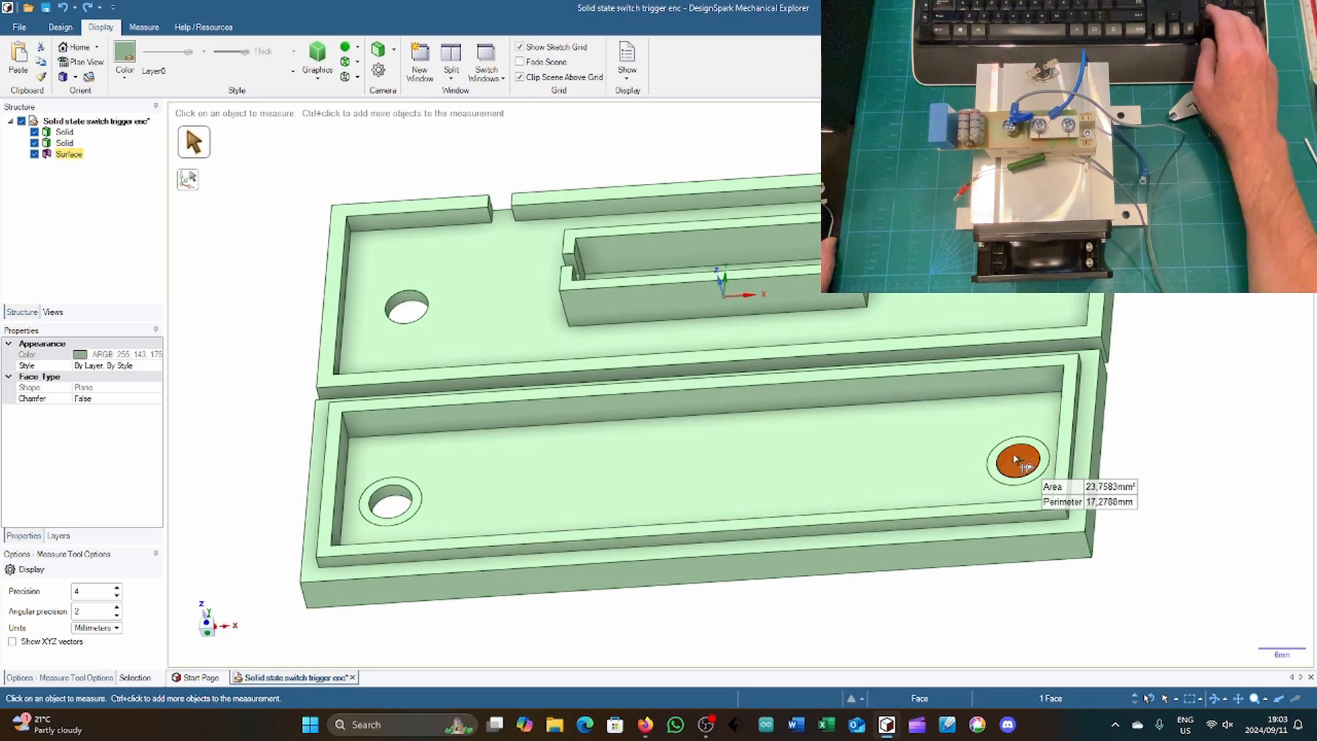
key("Delete")
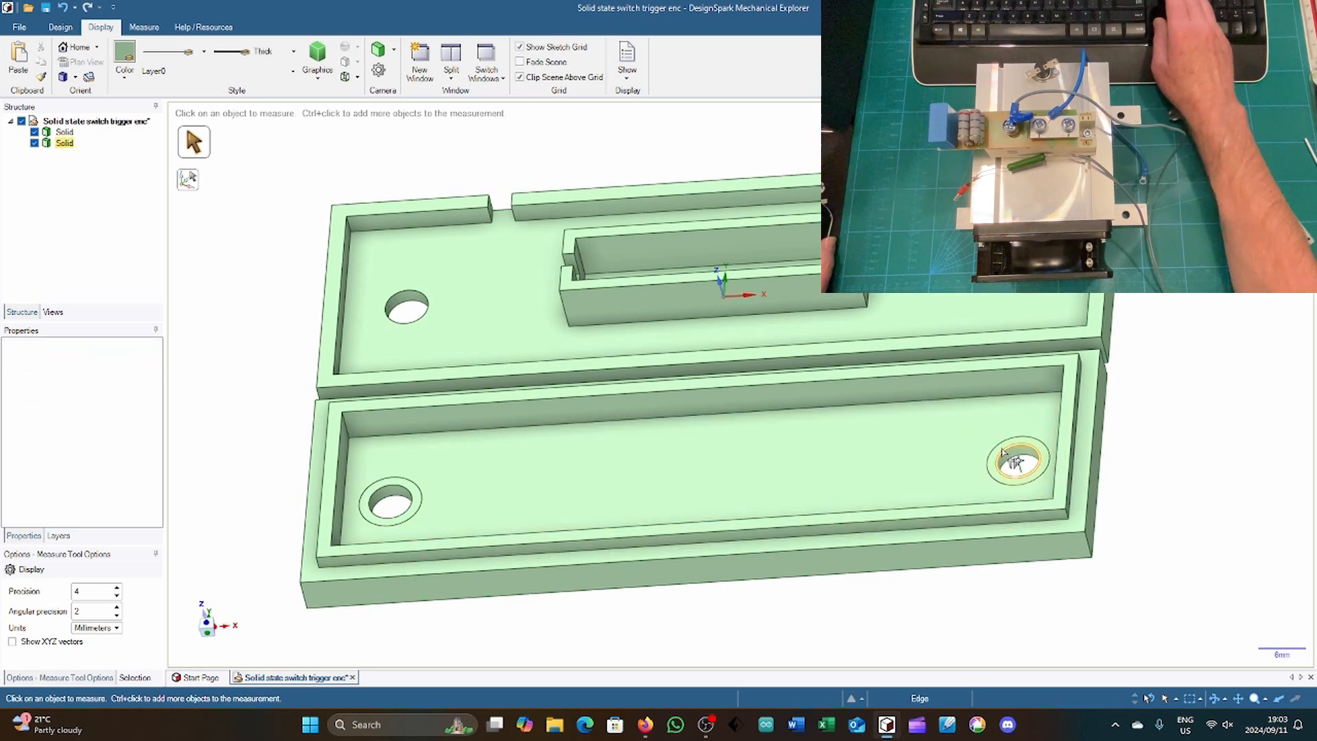
left_click(1001, 452)
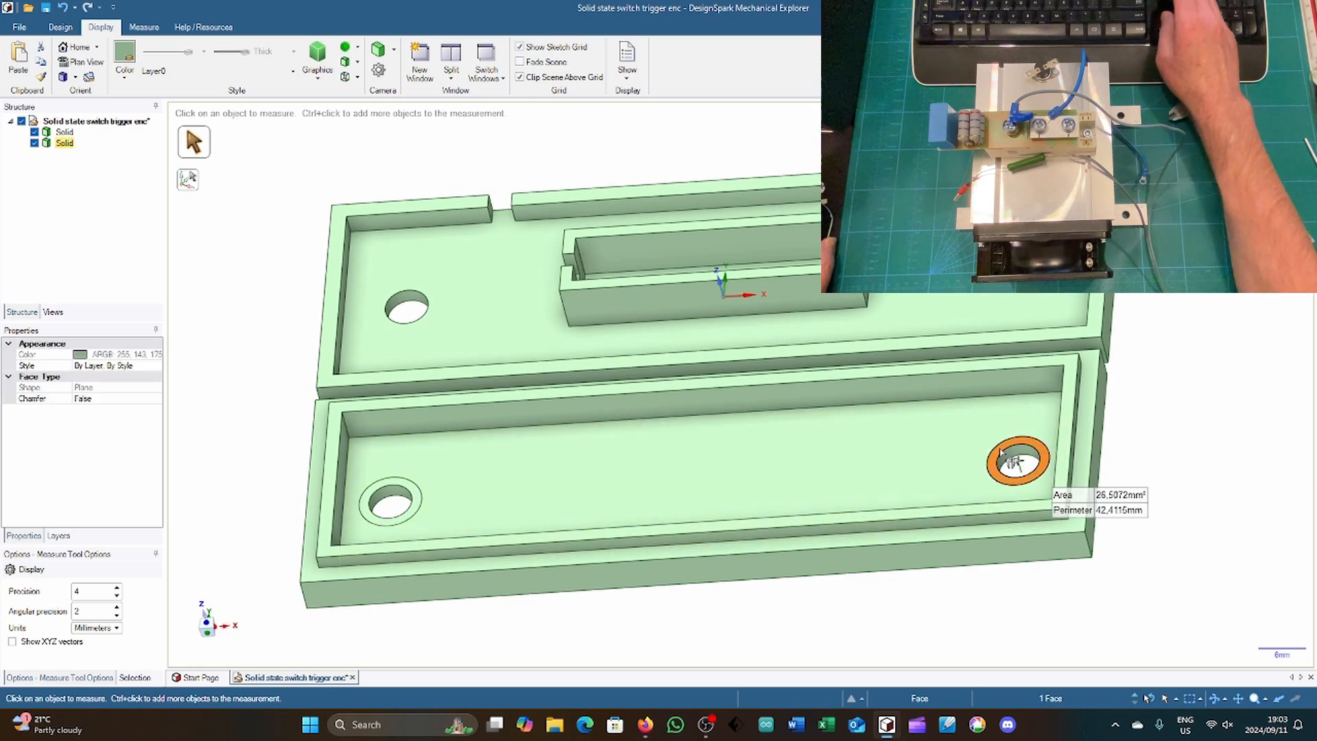
key("p")
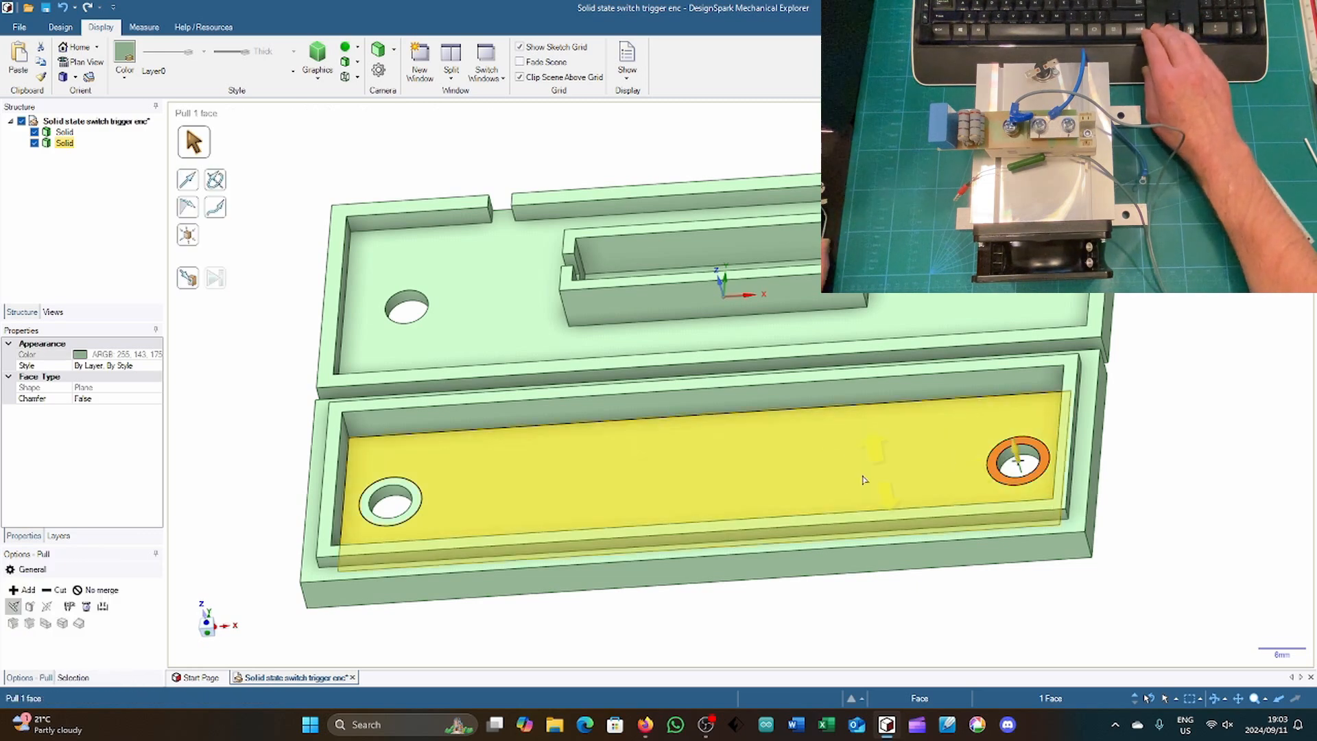
left_click(419, 501, "ctrl")
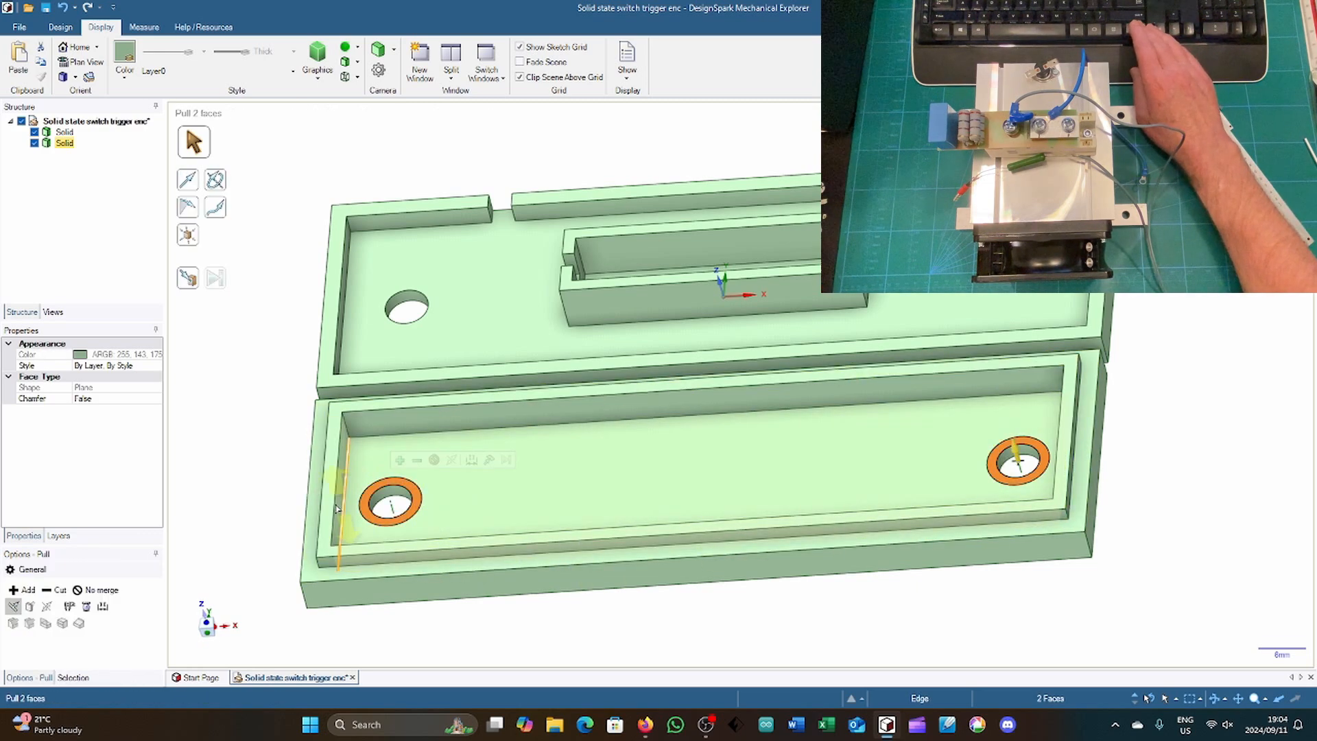
left_click_drag(264, 491, 262, 488)
type("8")
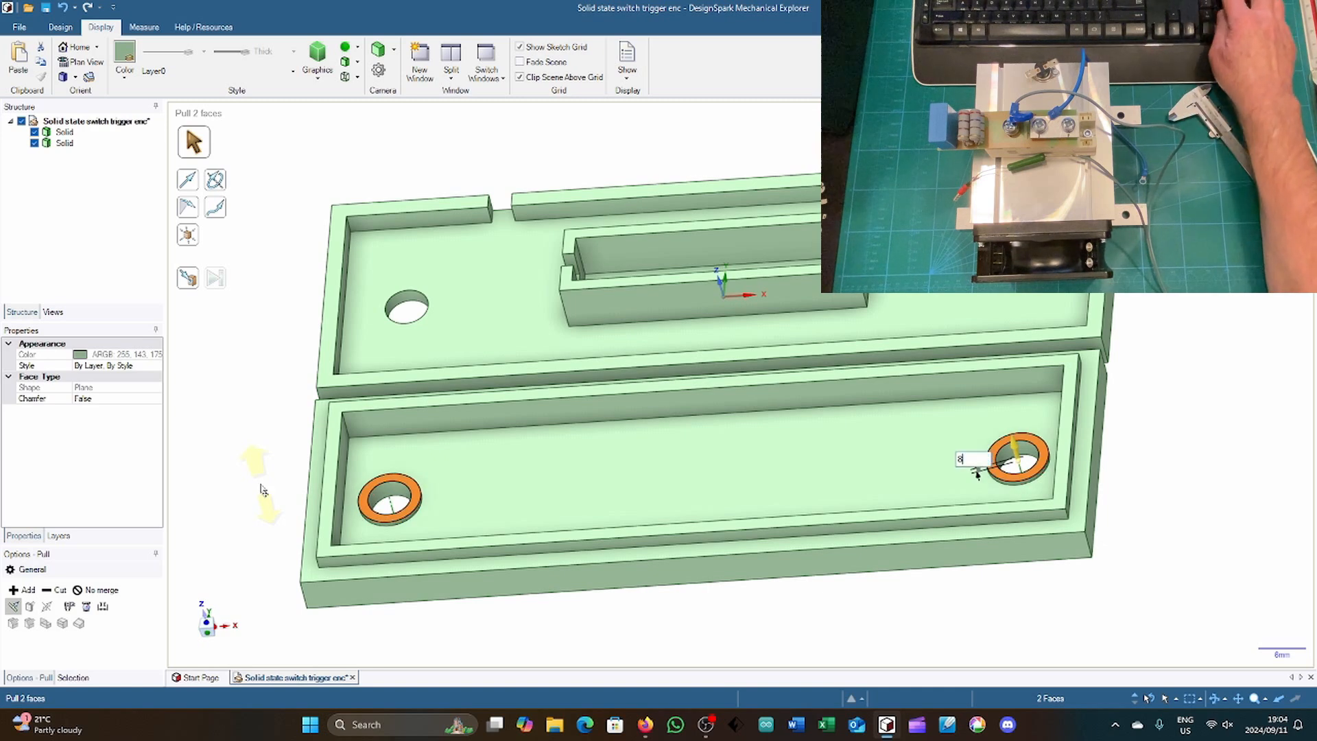
key("Return")
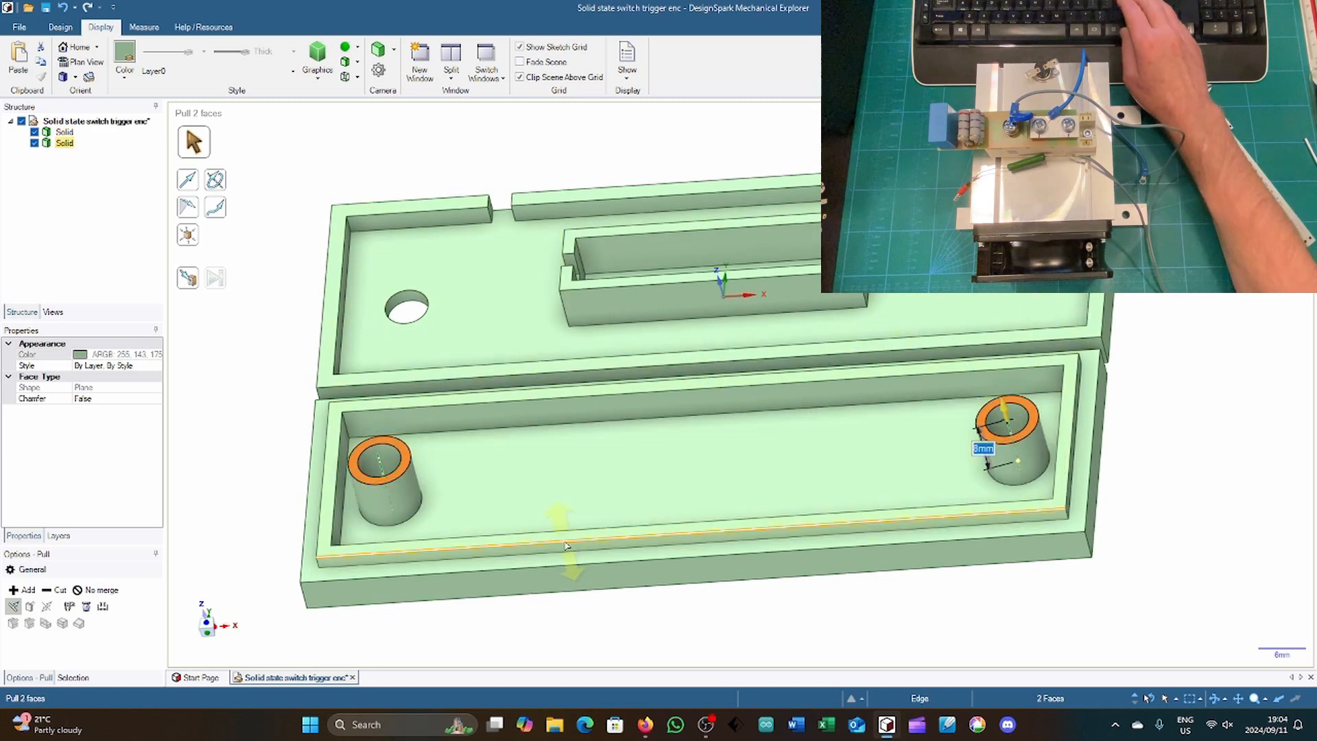
Step: Round the base edges of both cover collars with a 2 mm radius where they meet the inner floor
left_click(420, 510)
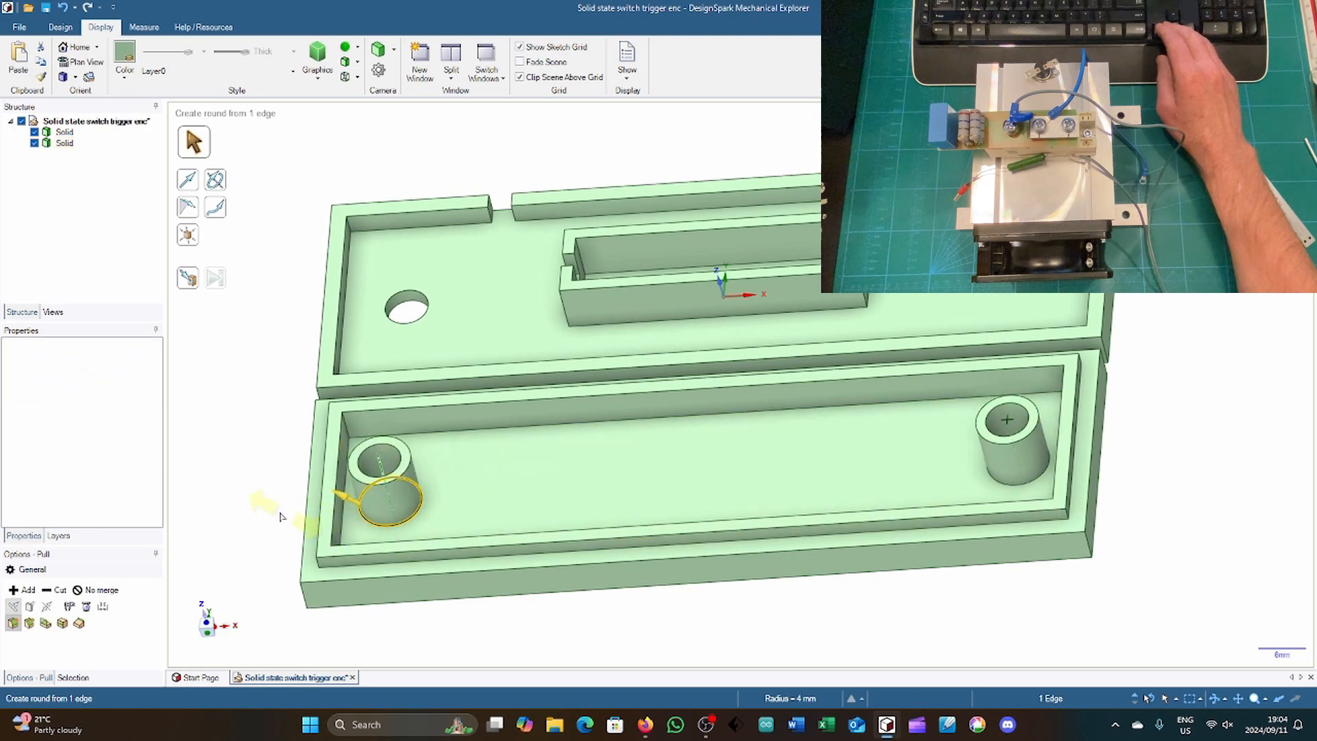
left_click_drag(268, 506, 264, 503)
type("2")
key("Return")
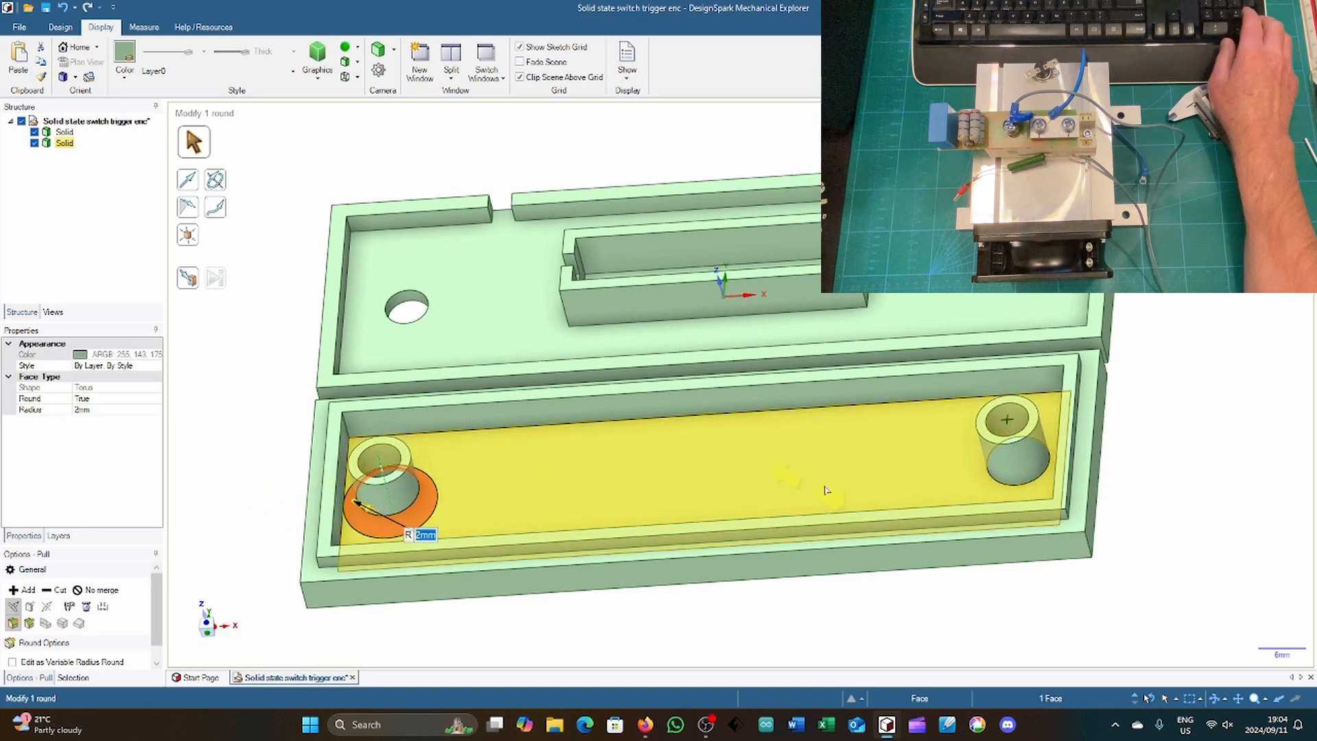
left_click(1013, 483)
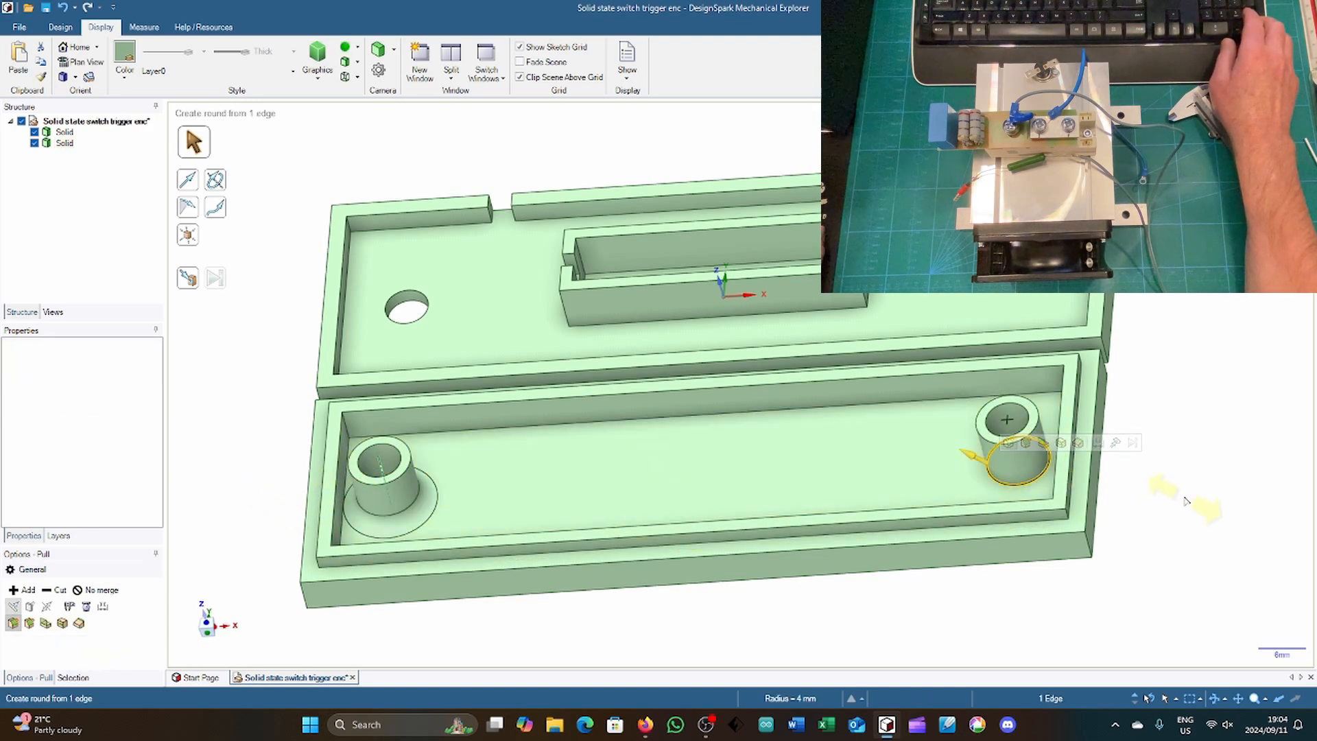
type("2")
key("Return")
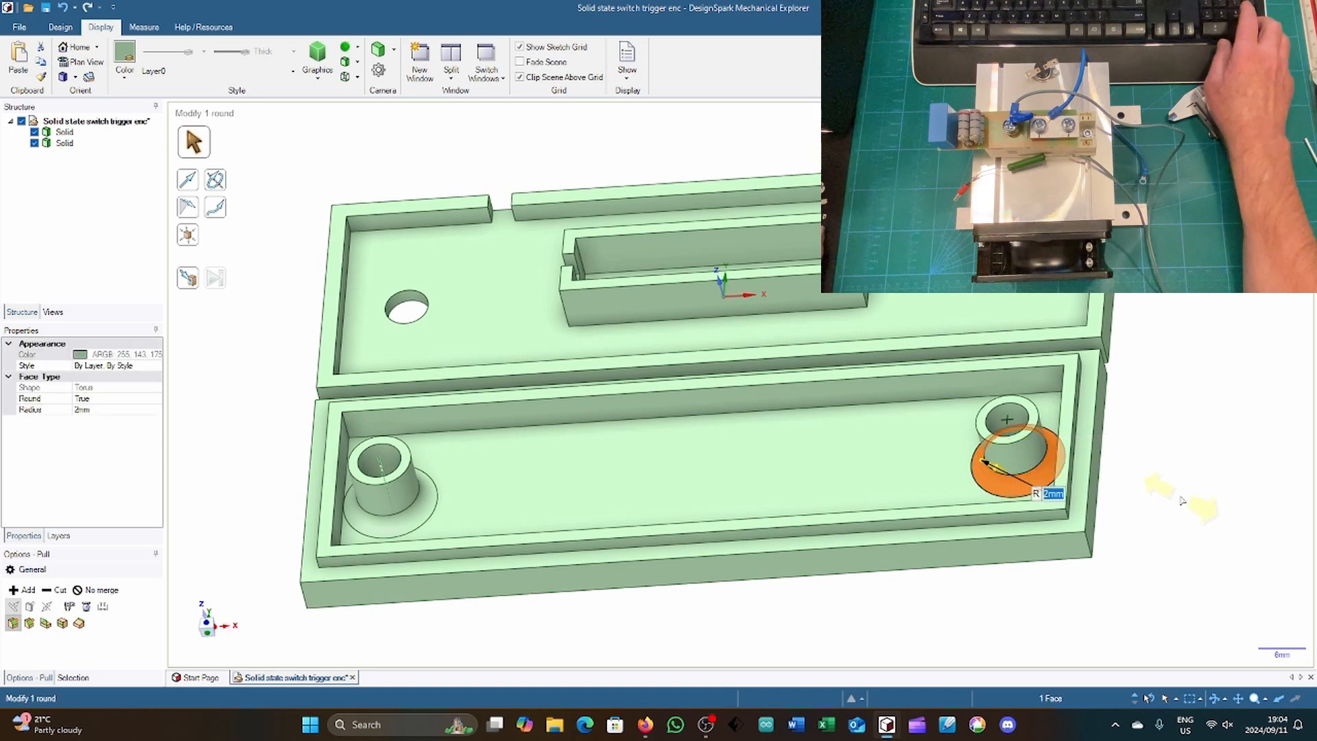
key("Escape")
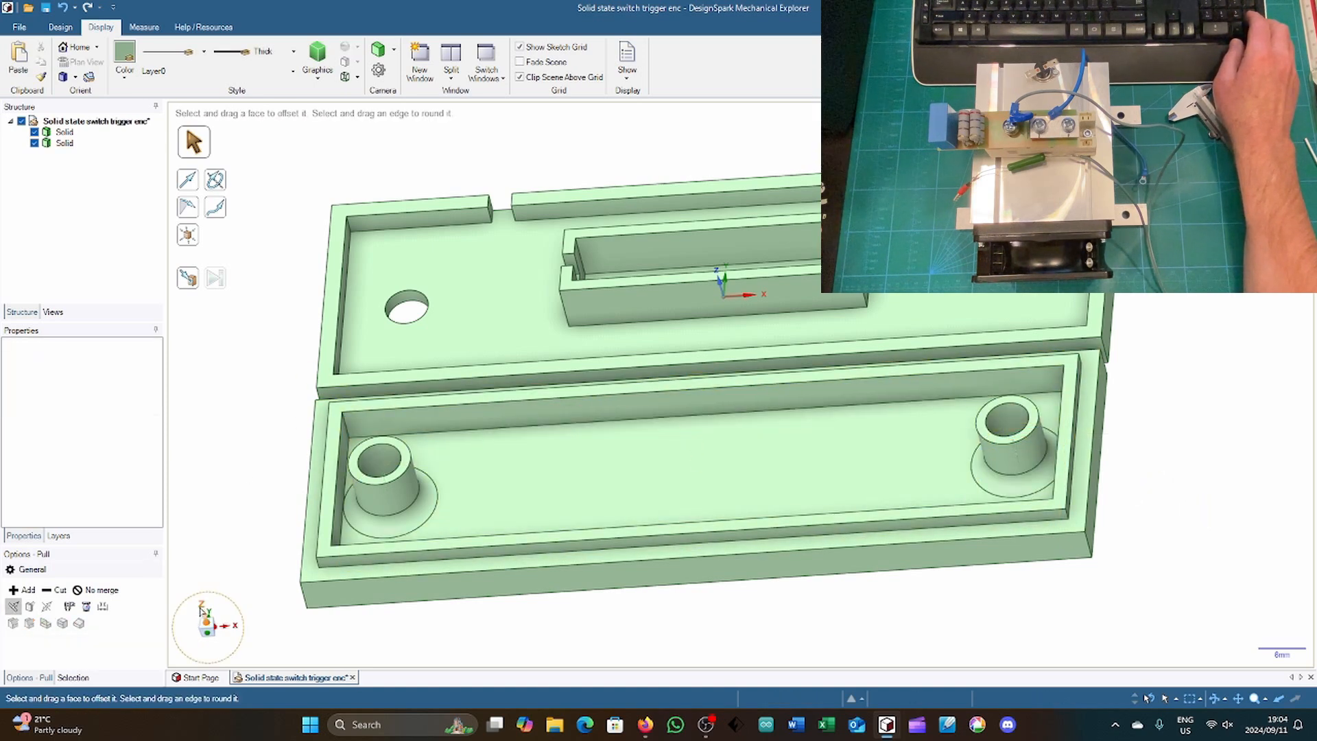
key("v")
left_click(394, 515)
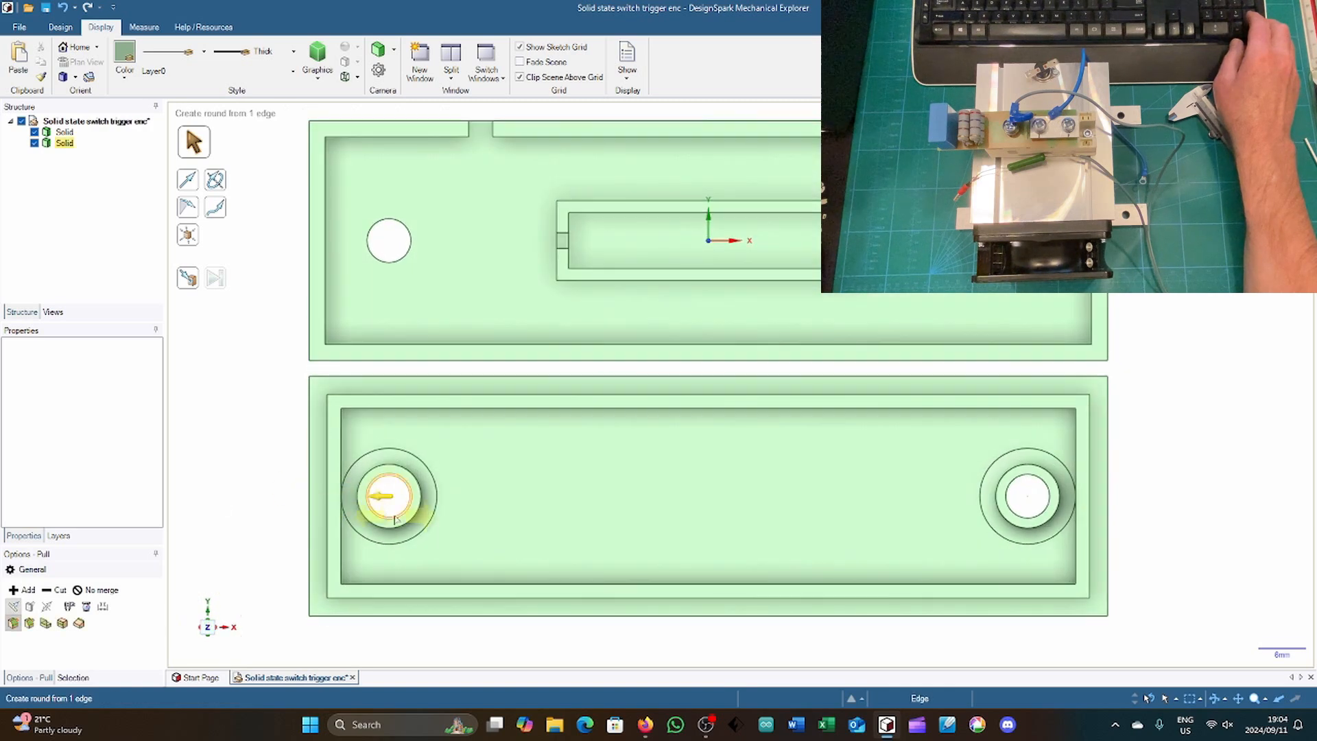
left_click(1026, 510)
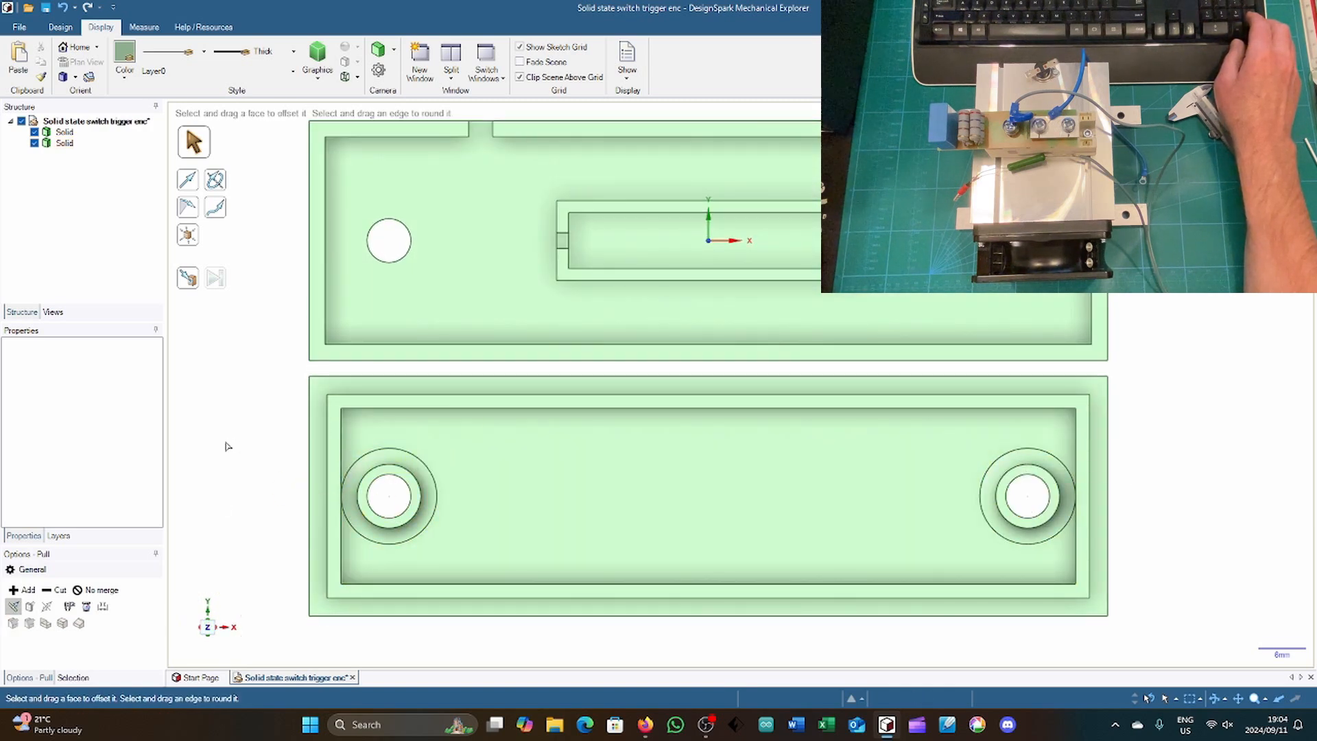
mouse_move(232, 359)
middle_mouse_down()
mouse_move(238, 447)
mouse_move(224, 355)
middle_mouse_up()
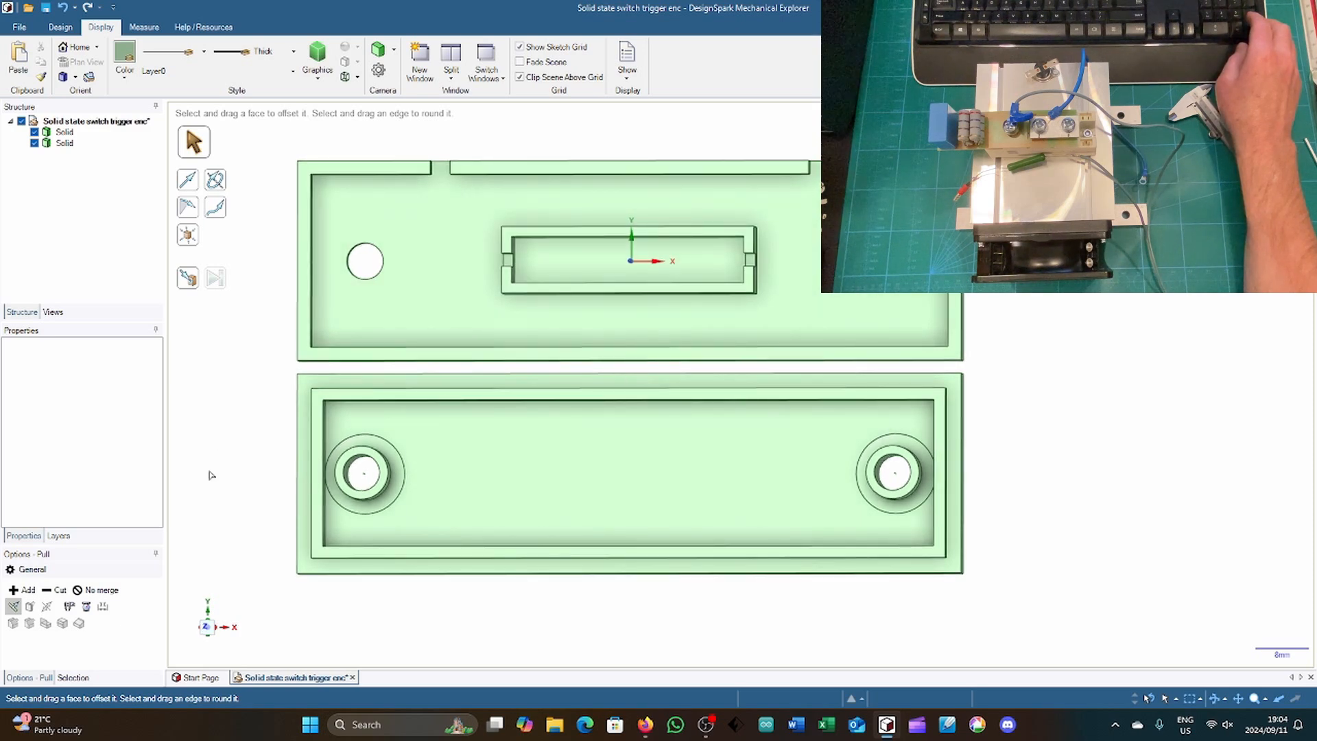
middle_click_drag(208, 629, 206, 624)
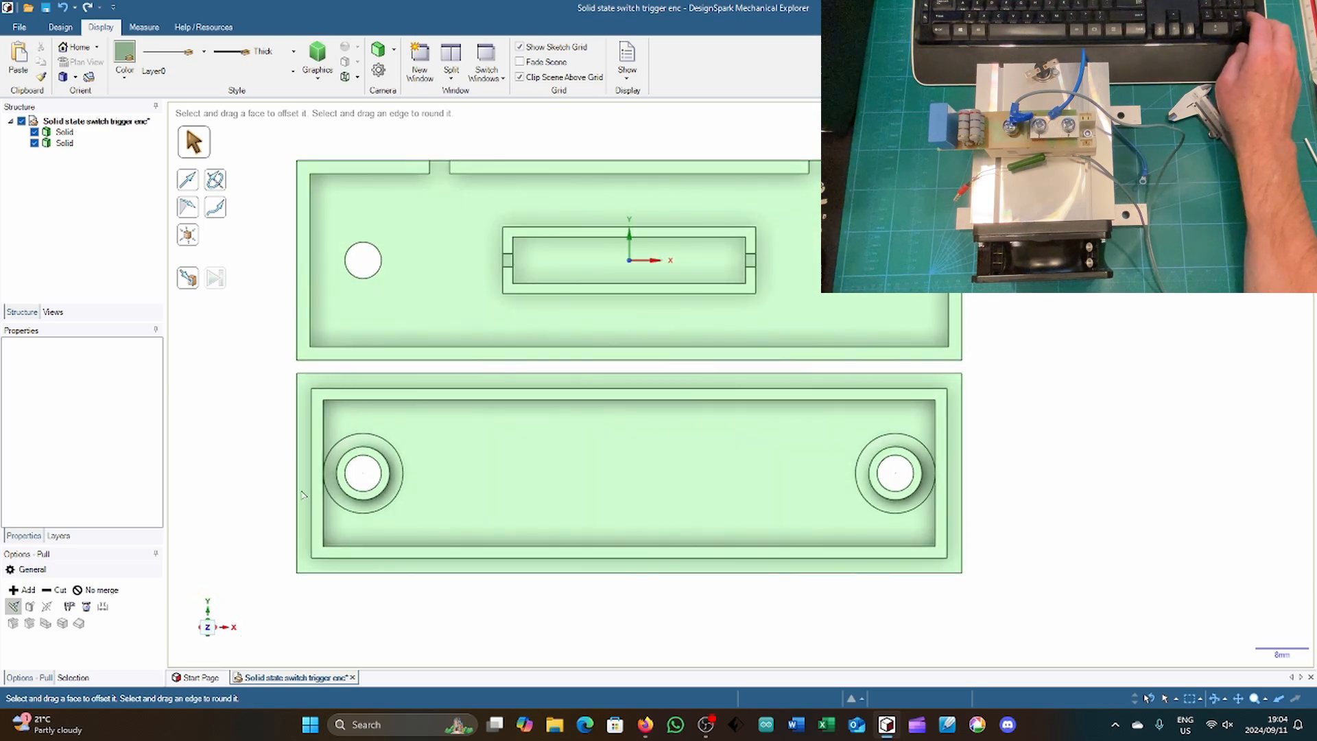
Step: Try to move all faces of the base's inner frame 32 mm along Y onto the cover, and undo the move
left_click(478, 218)
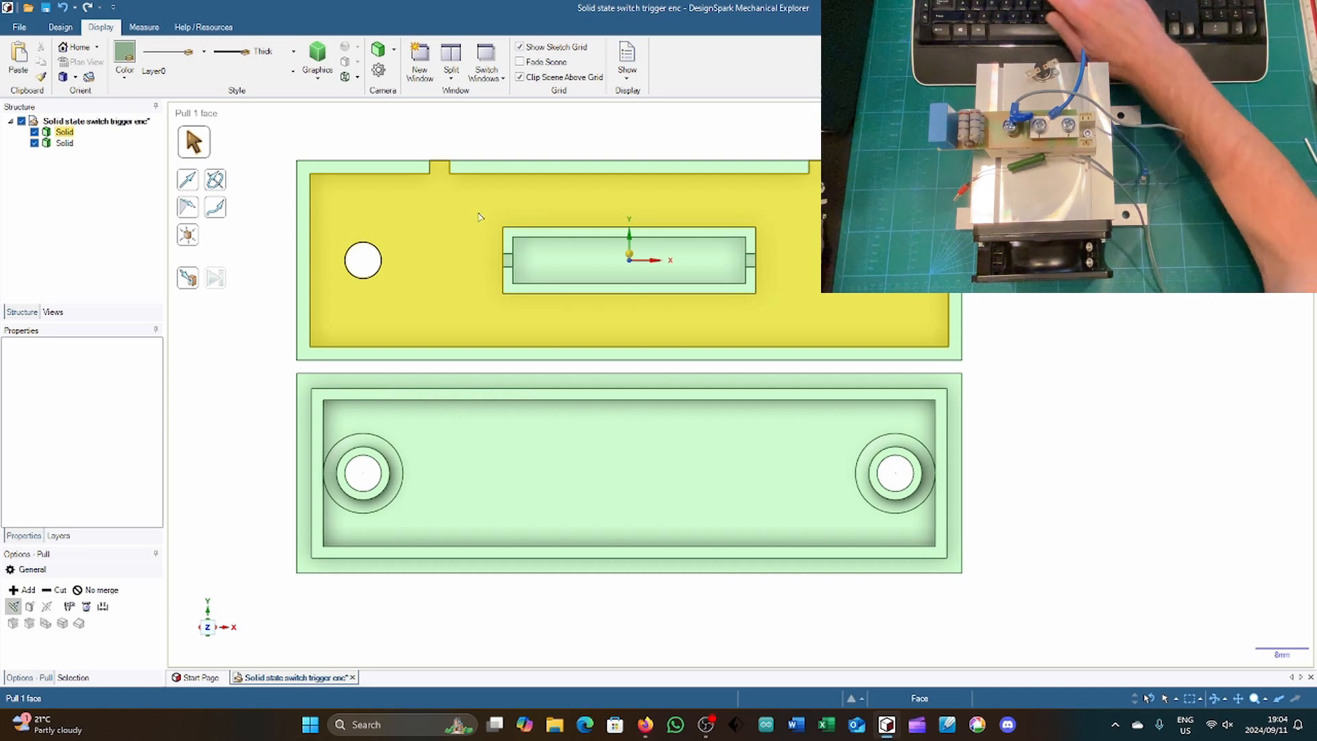
key("s")
left_click_drag(484, 212, 779, 316)
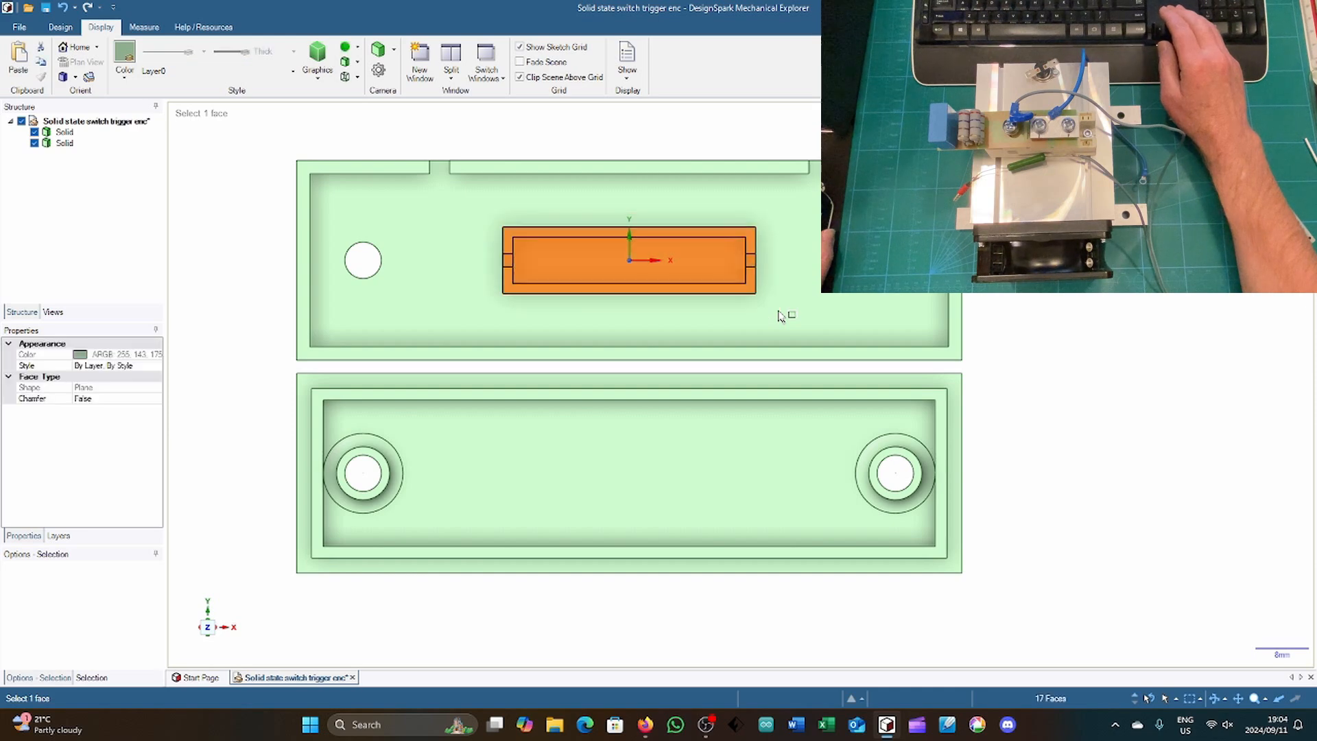
key("ctrl")
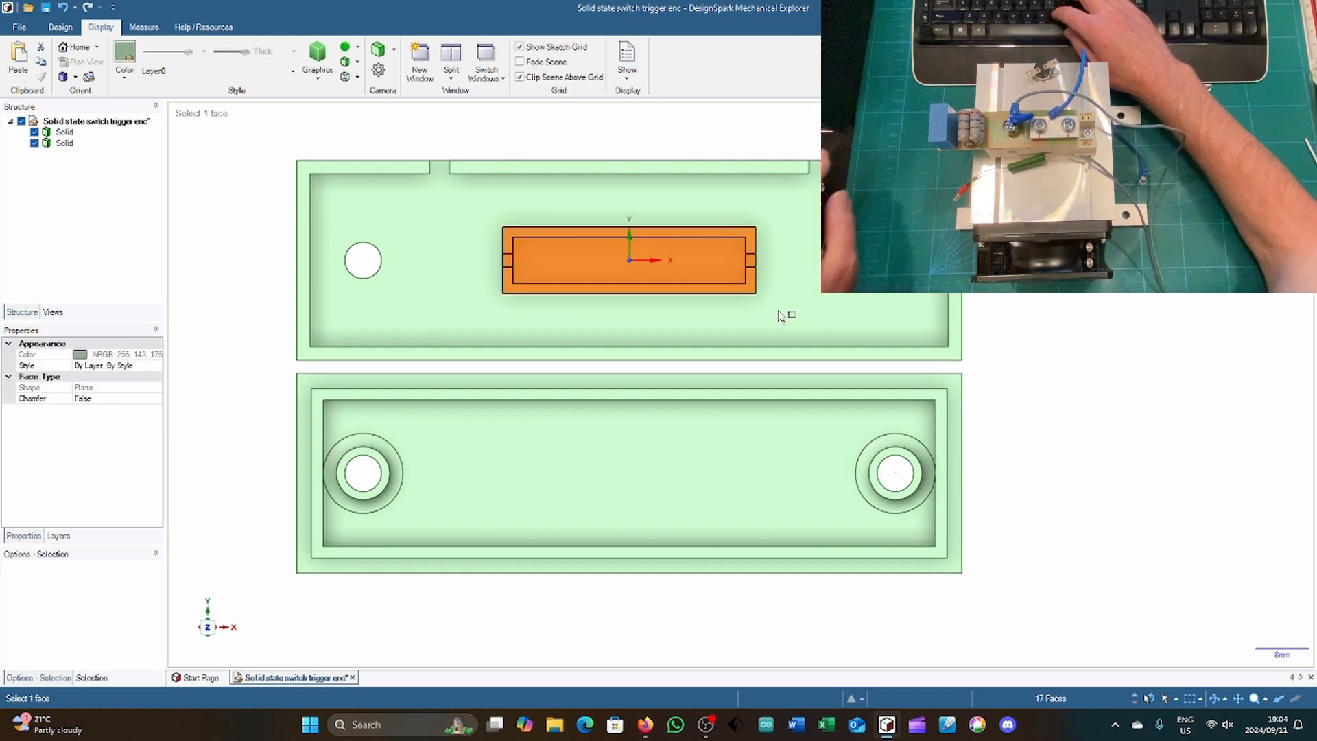
key("m")
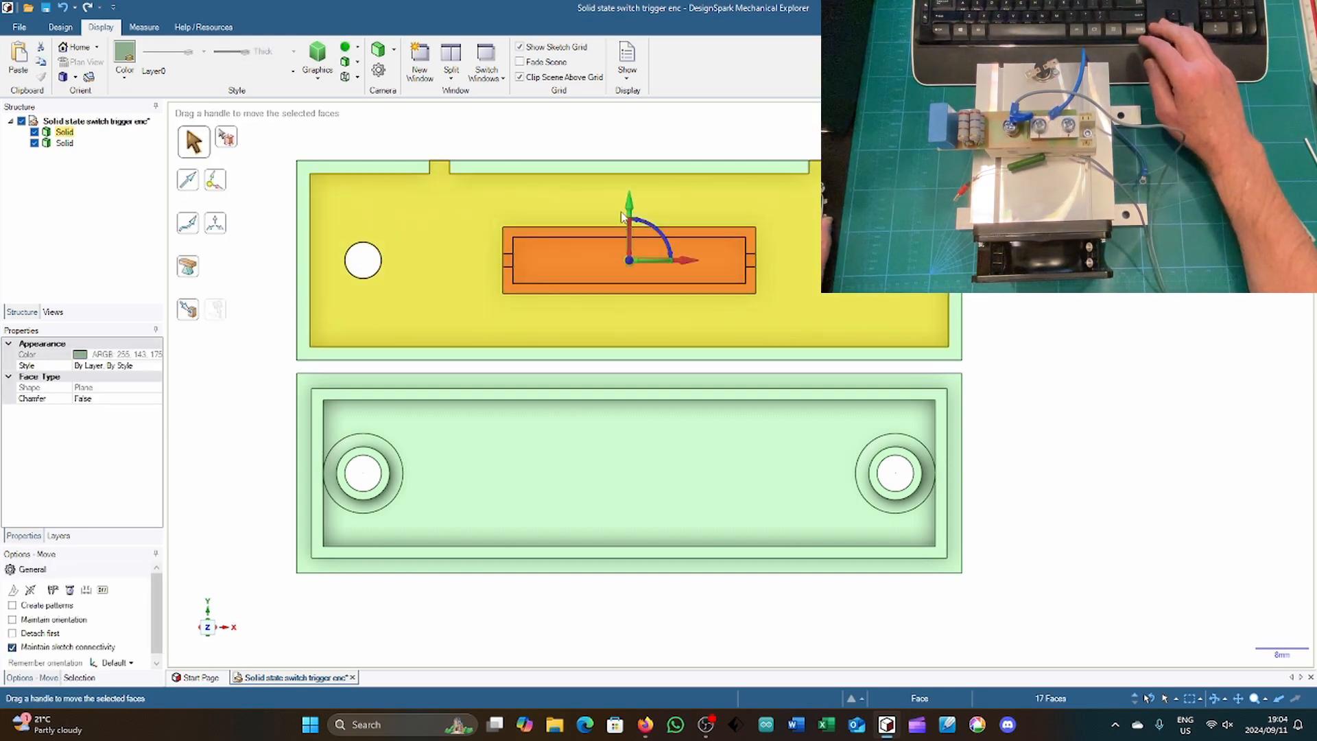
left_click_drag(267, 360, 268, 369)
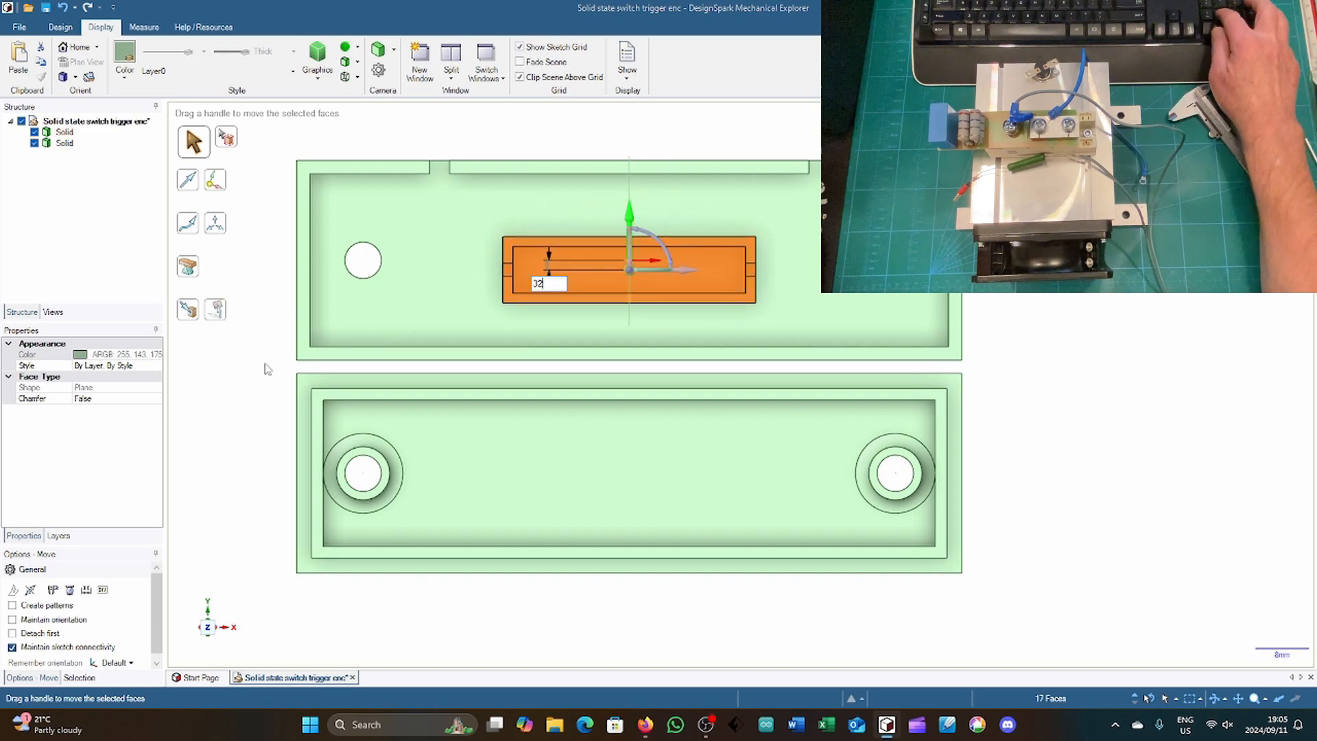
type("32")
key("Return")
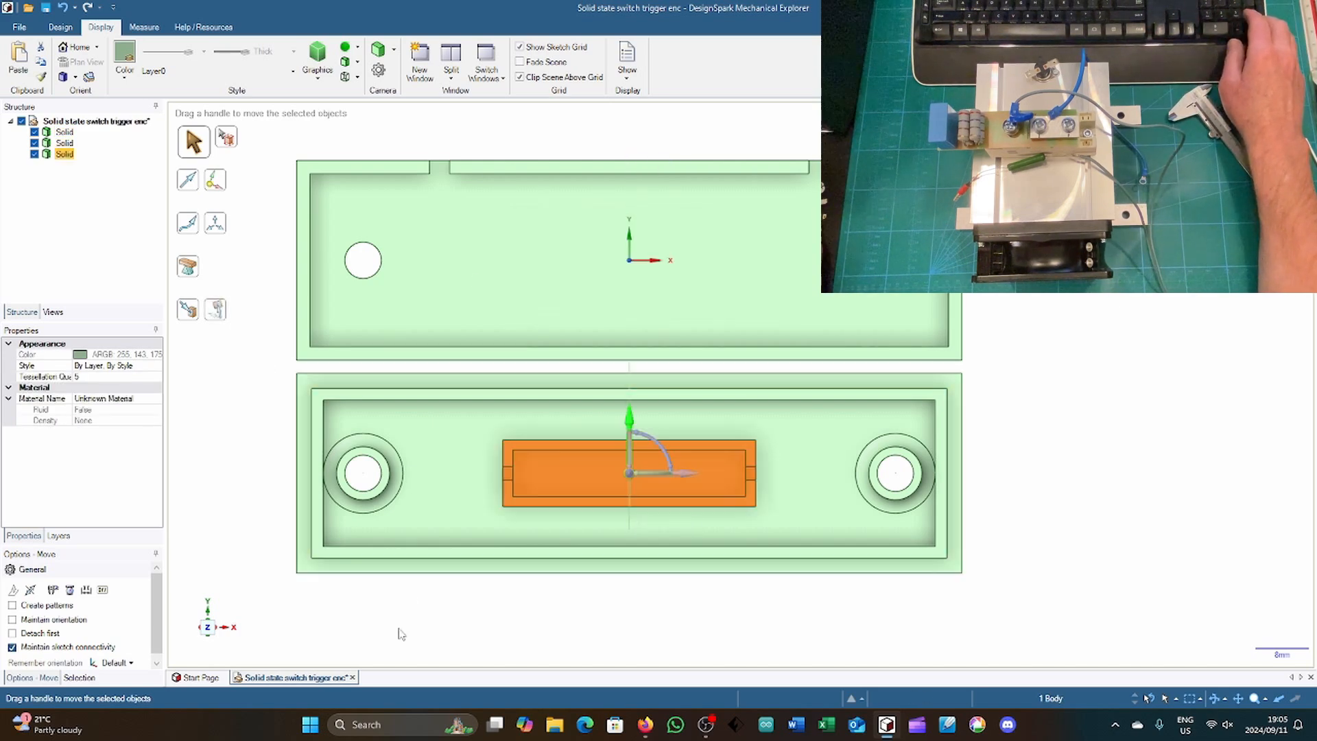
left_click(403, 632)
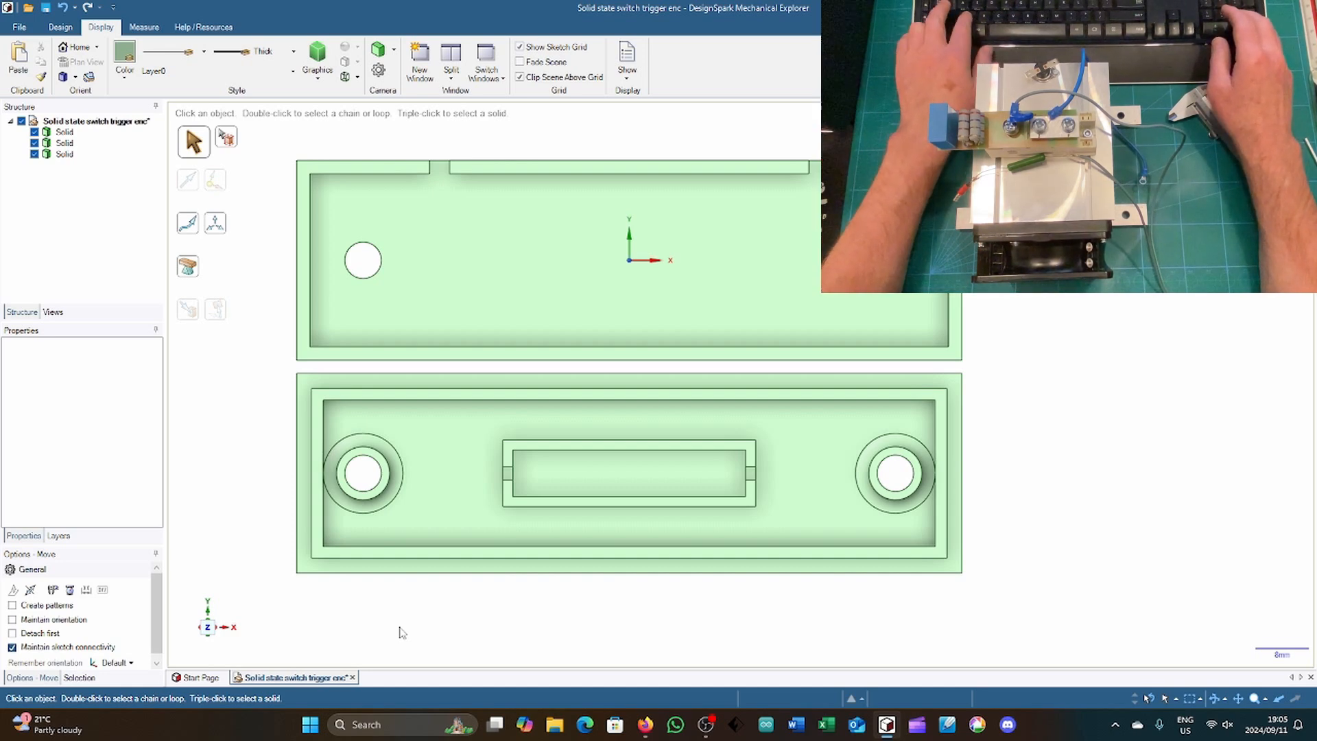
key("ctrl+z")
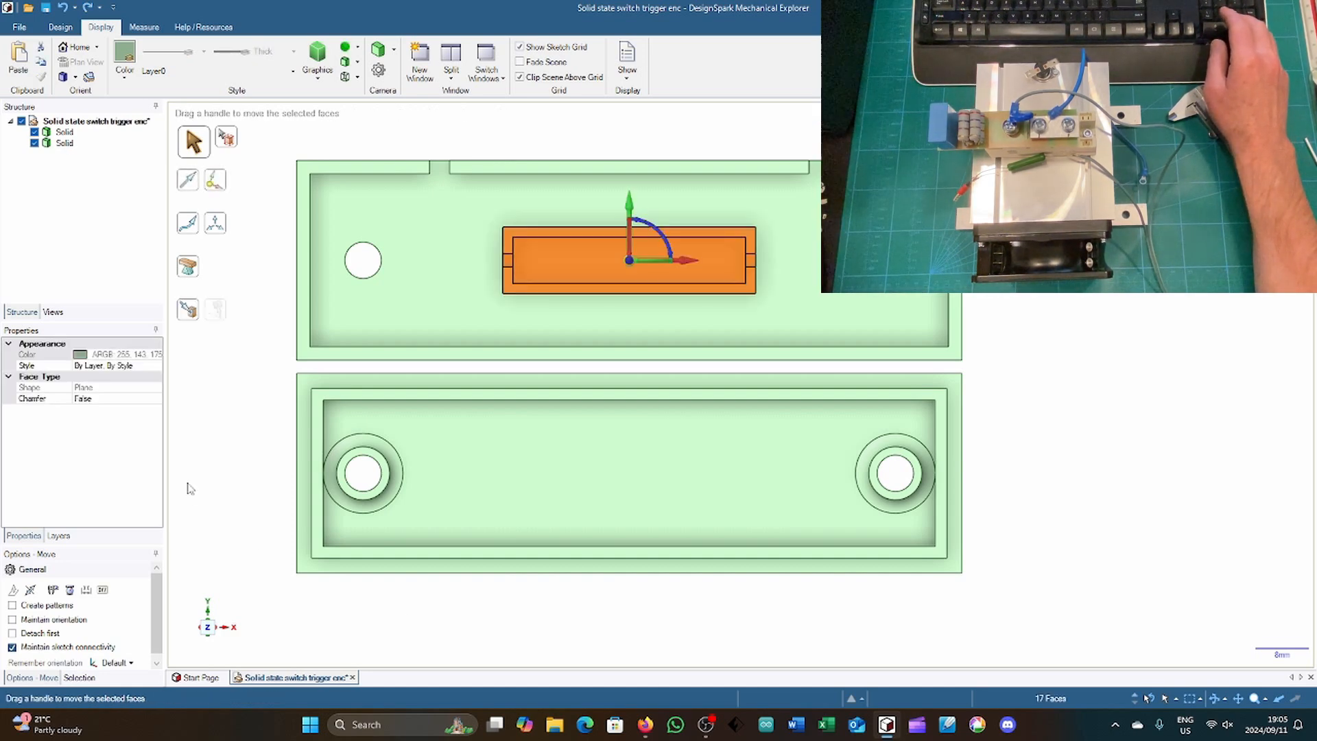
key("Escape")
Step: Hide the base body and show it again to check which geometry belongs to it
left_click(428, 304)
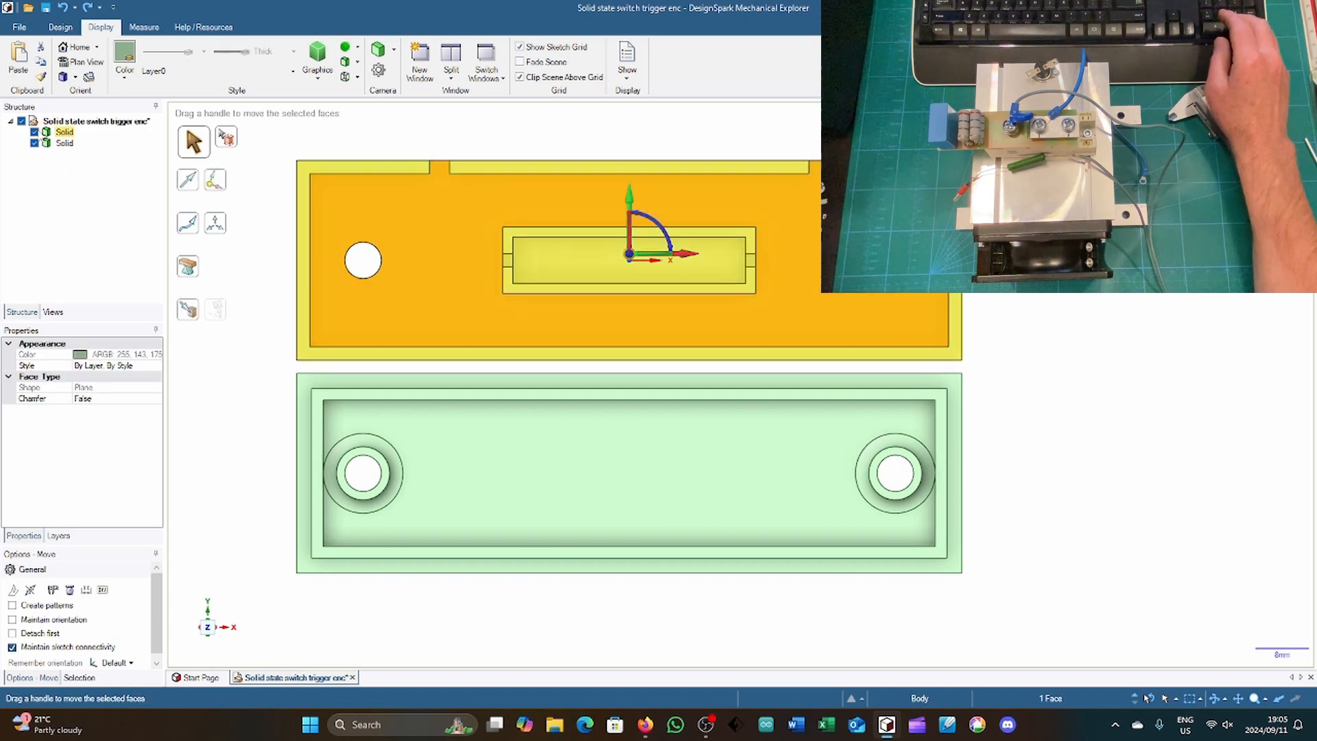
left_click(35, 132)
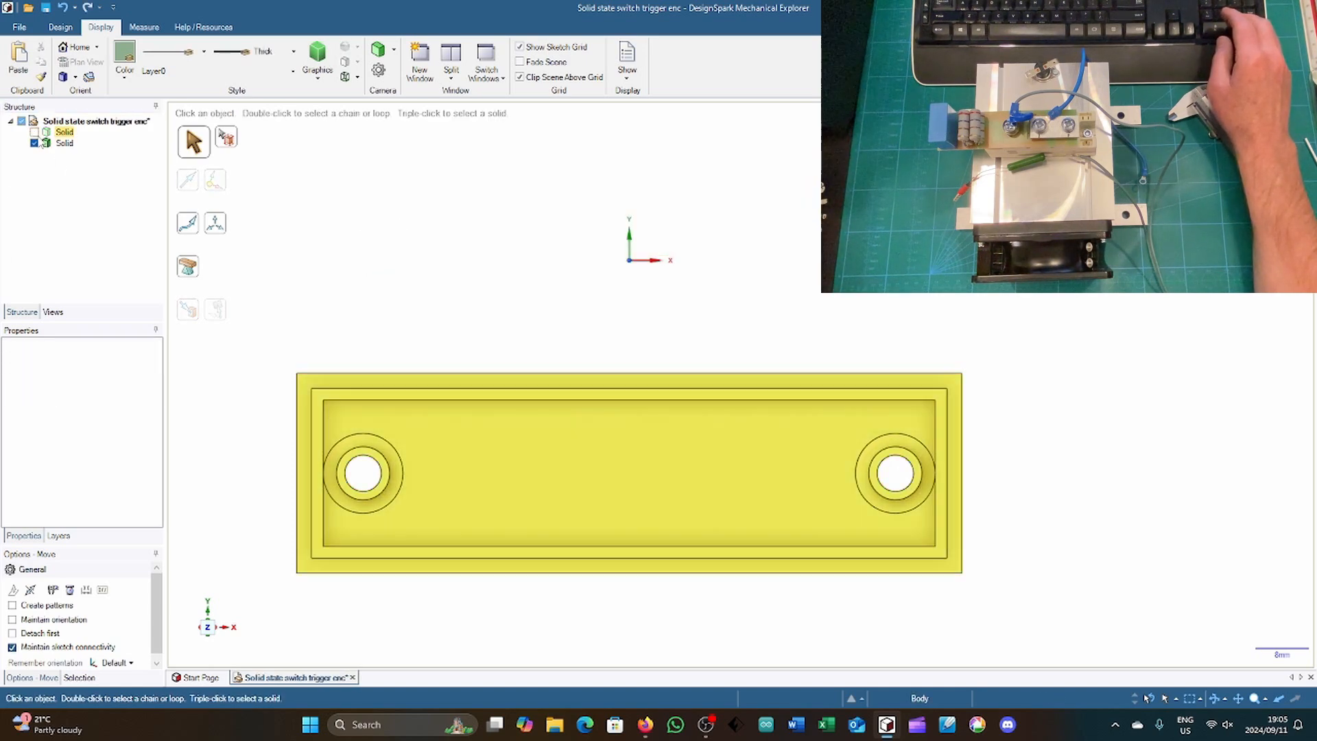
left_click(34, 132)
left_click(478, 290)
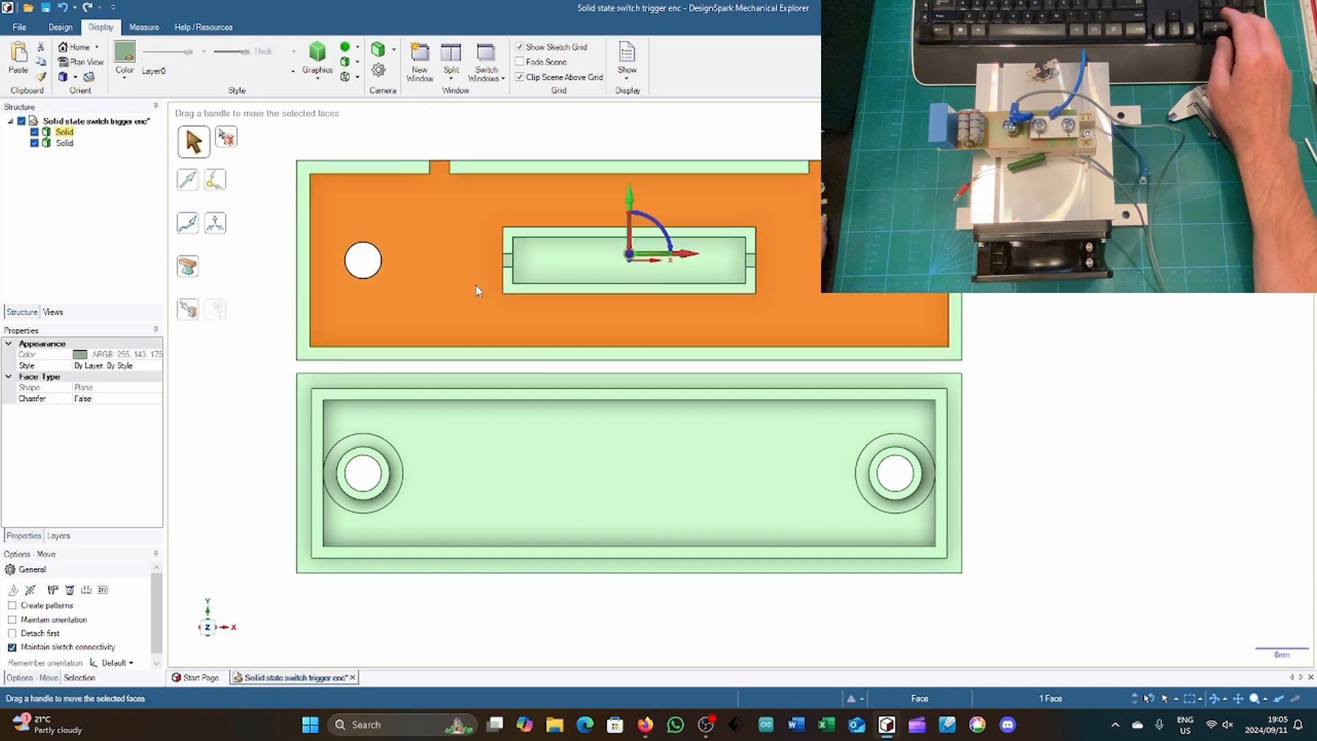
left_click(250, 334)
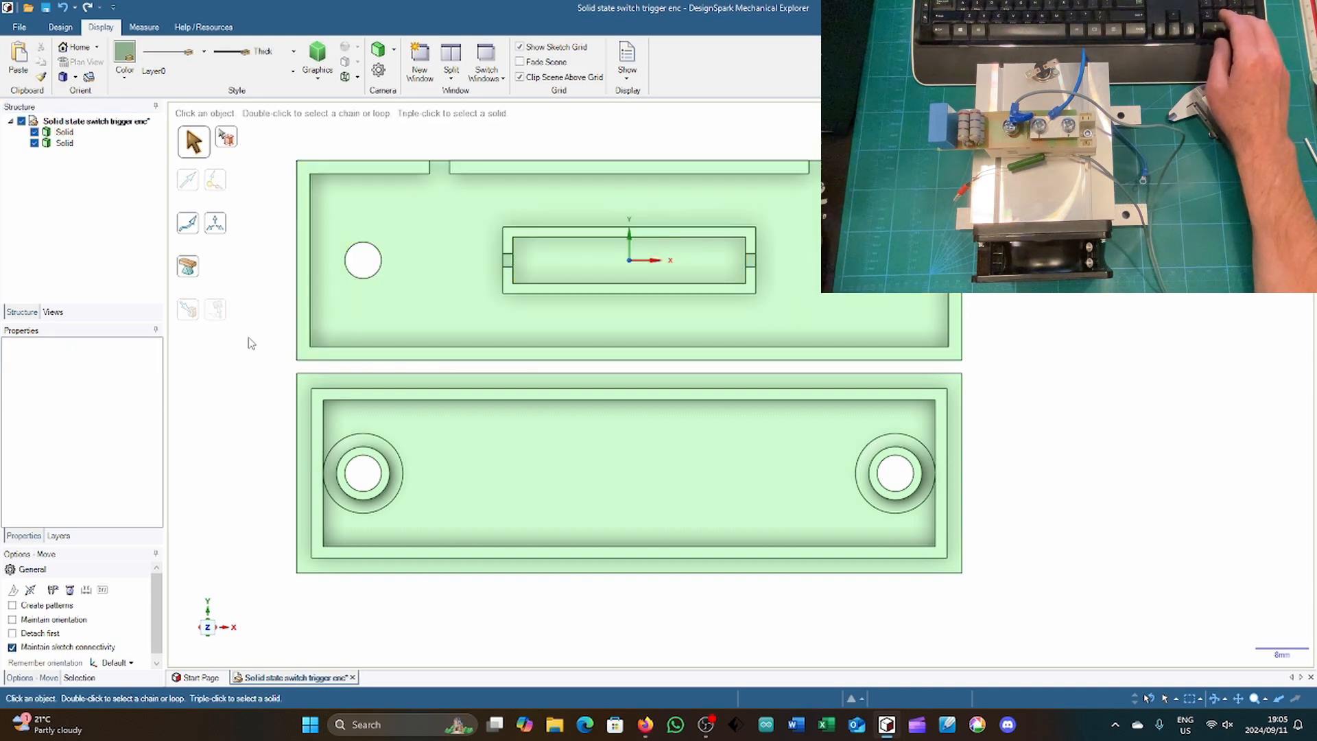
Step: Select the top faces of both halves of the base's inner frame for moving
left_click(510, 288)
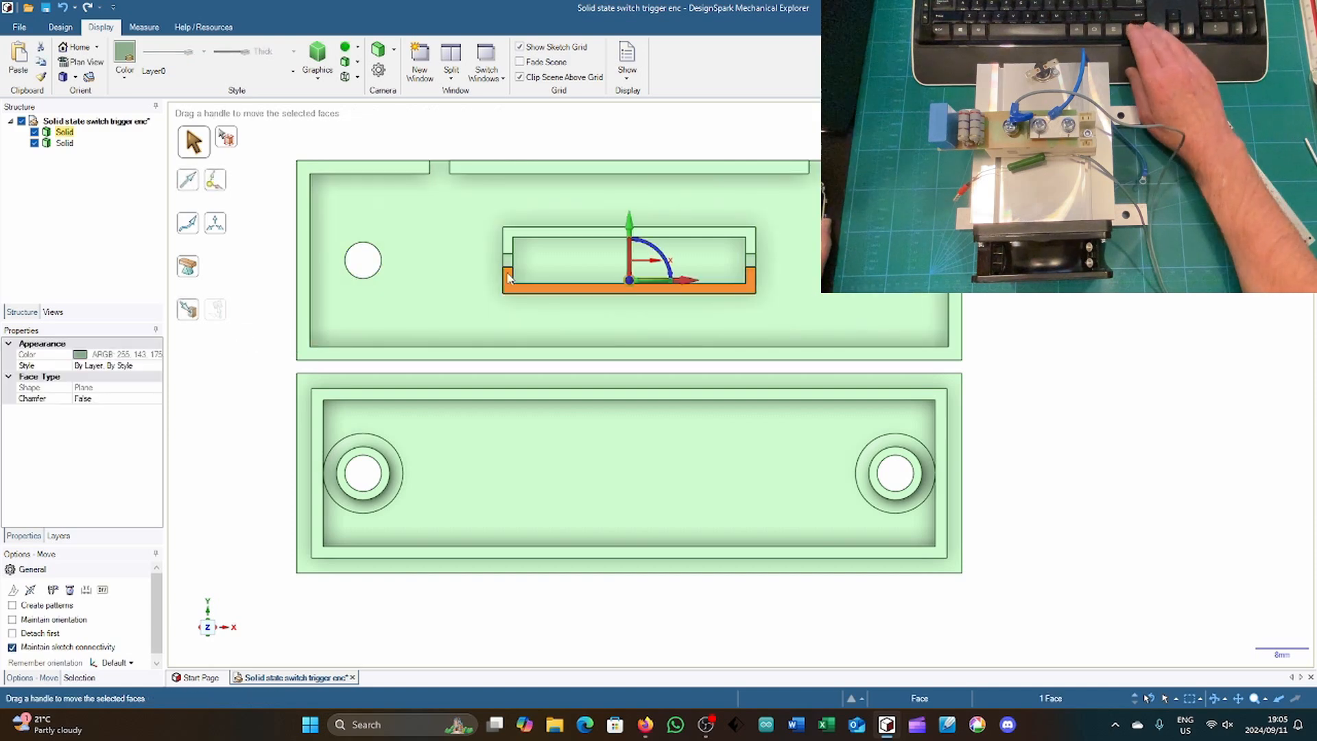
left_click(510, 244, "ctrl")
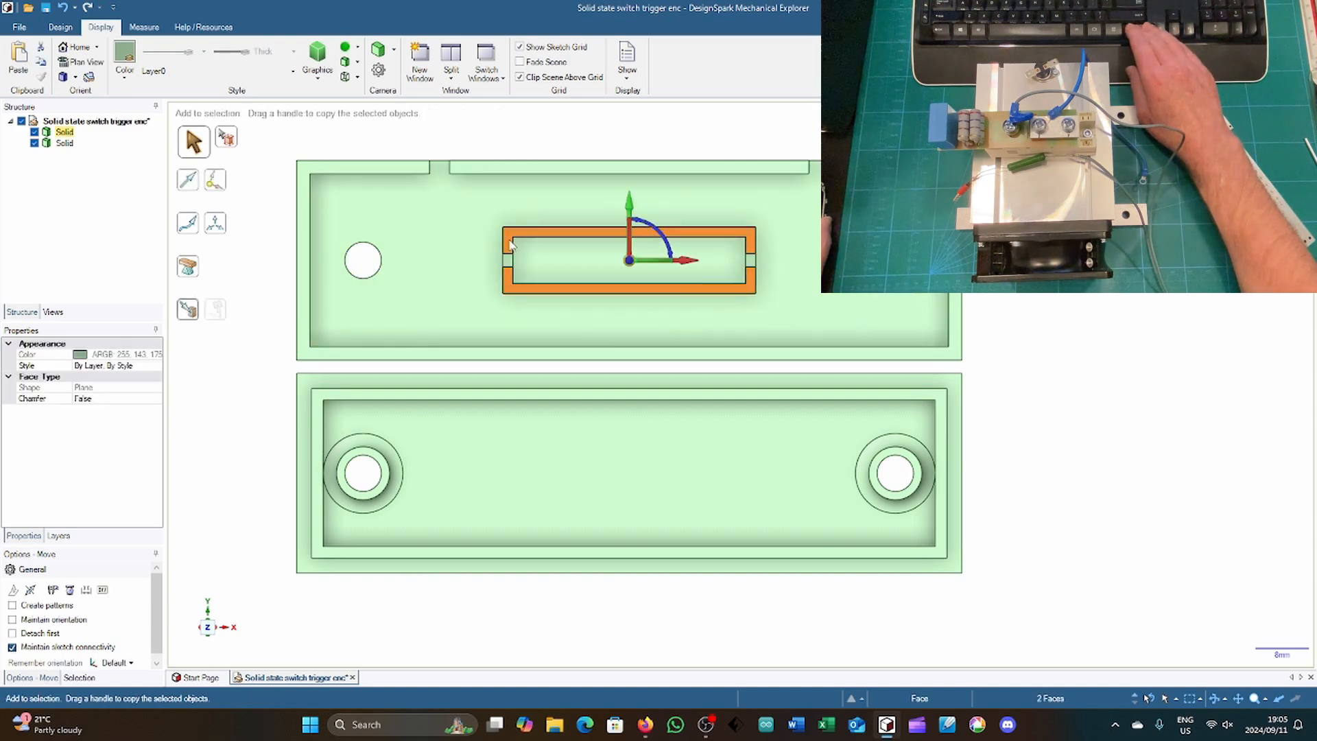
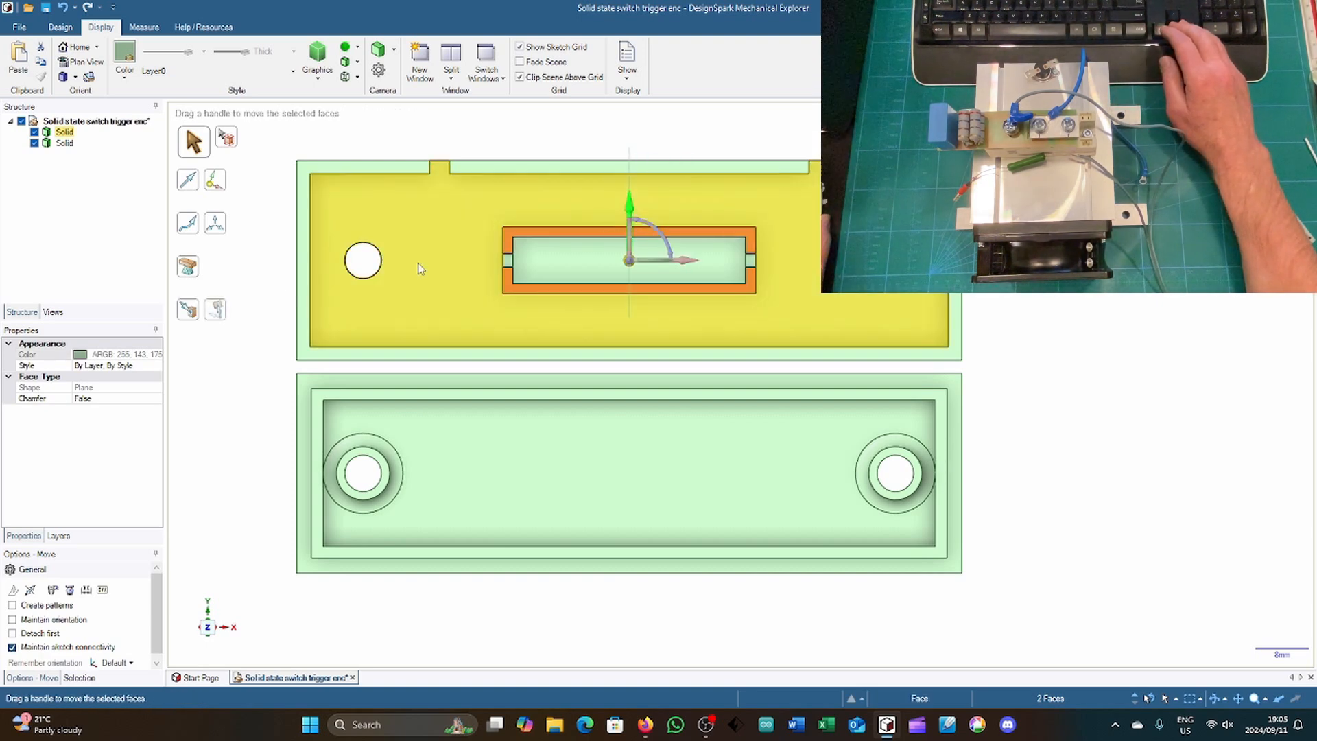
Step: Copy the top faces of both halves of the base's inner frame and paste them as separate surfaces
left_click_drag(255, 267, 253, 392)
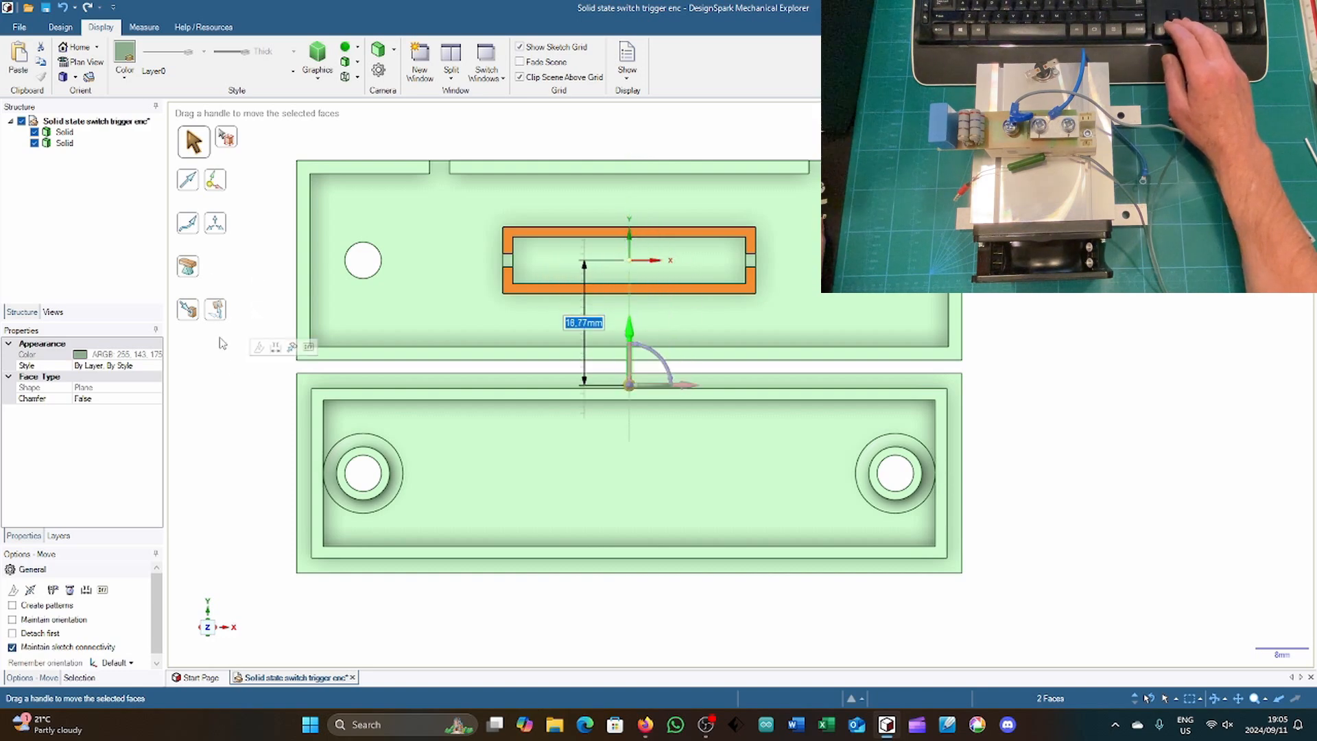
key("Escape")
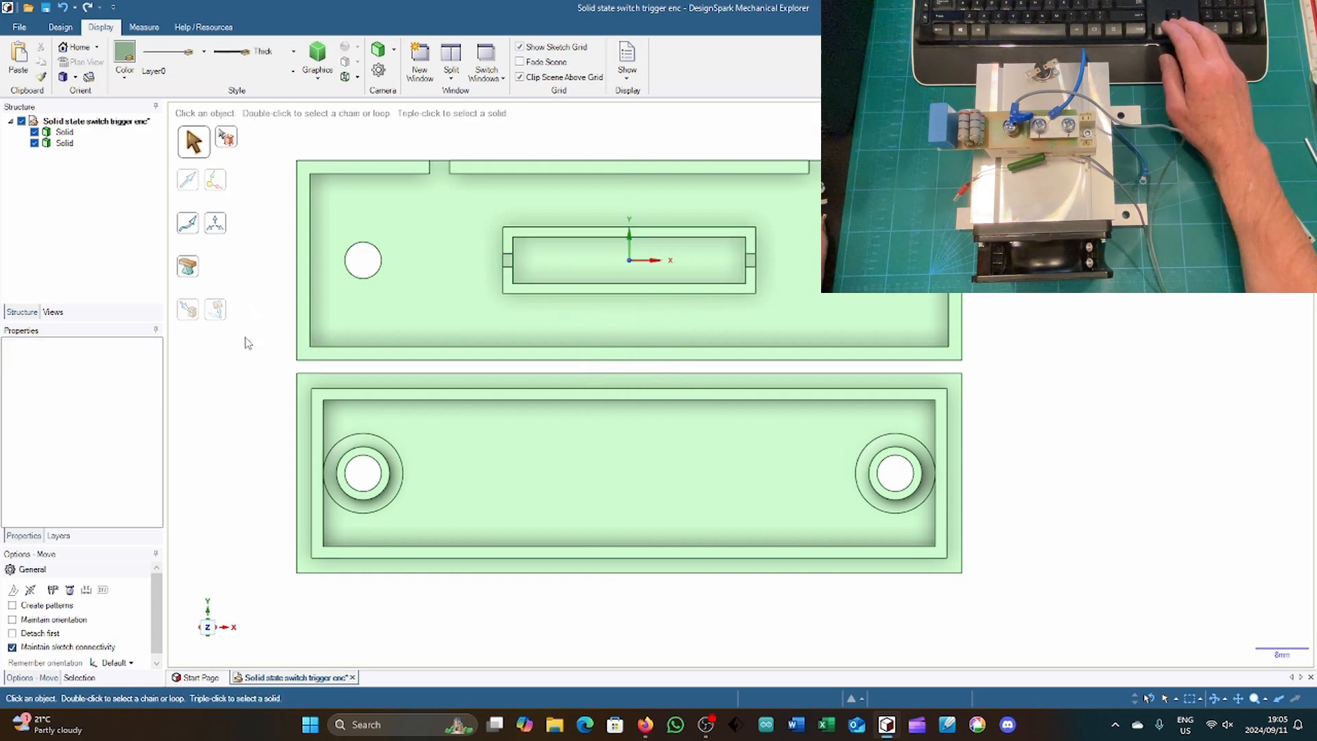
left_click(511, 247)
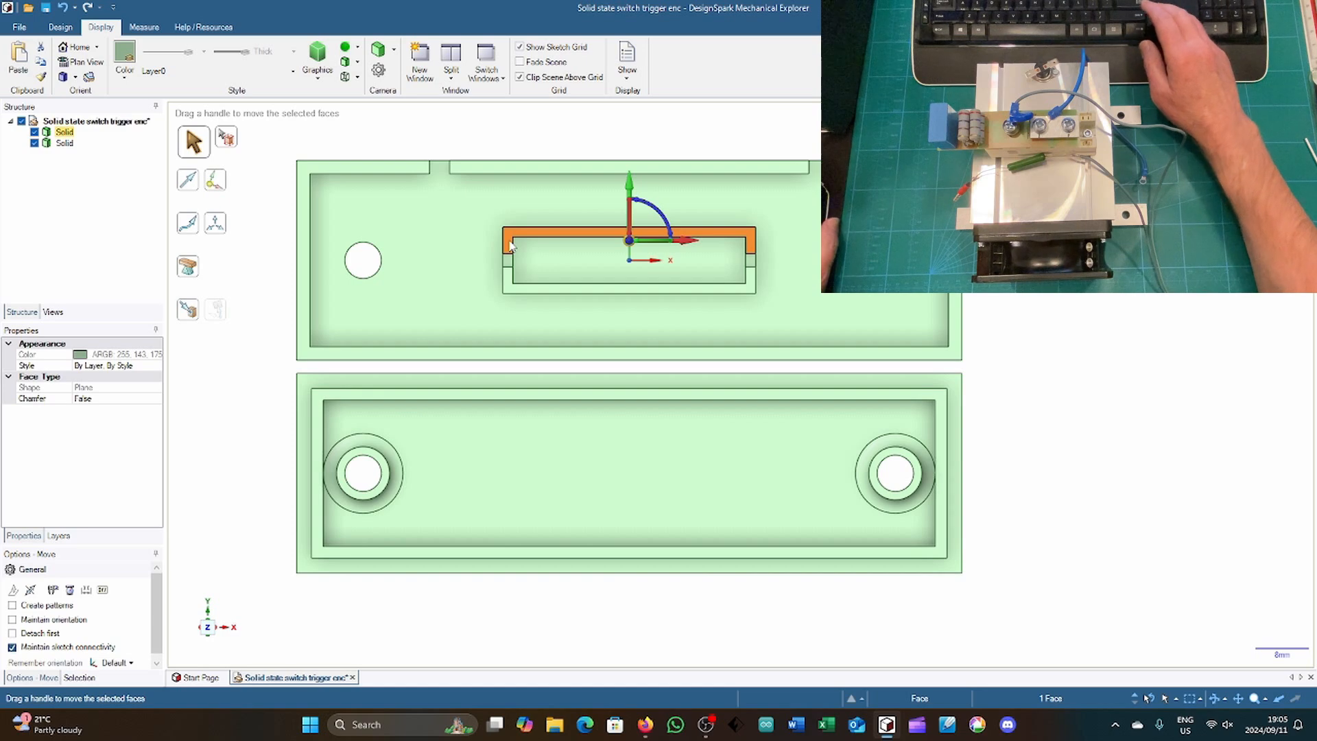
left_click(509, 287, "ctrl")
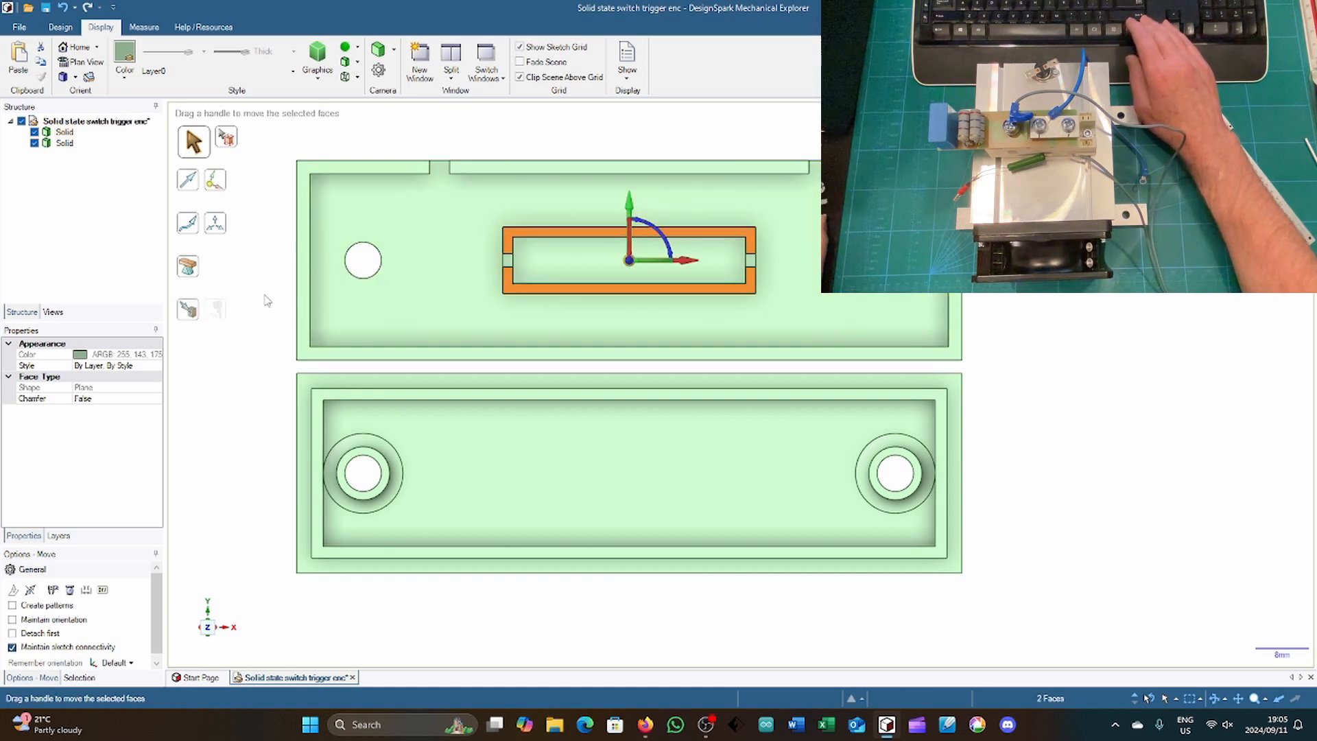
key("ctrl+c")
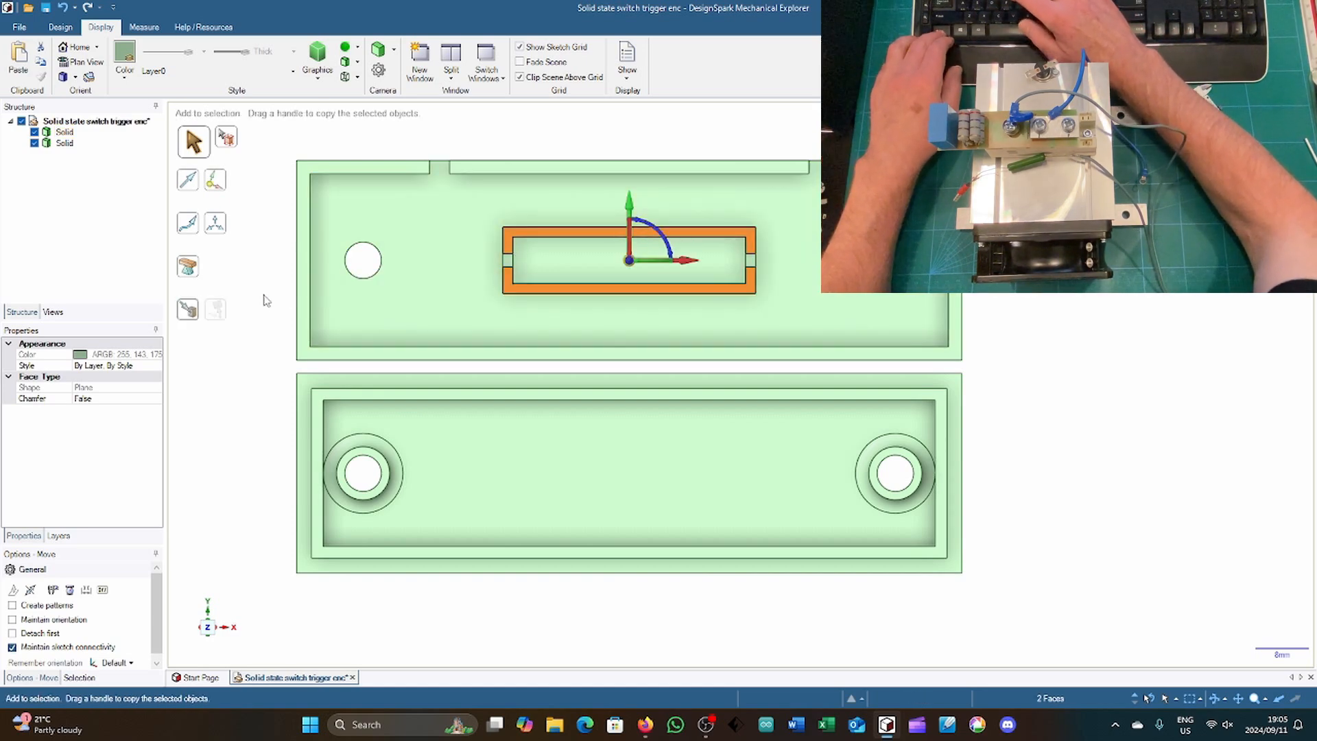
key("ctrl+v")
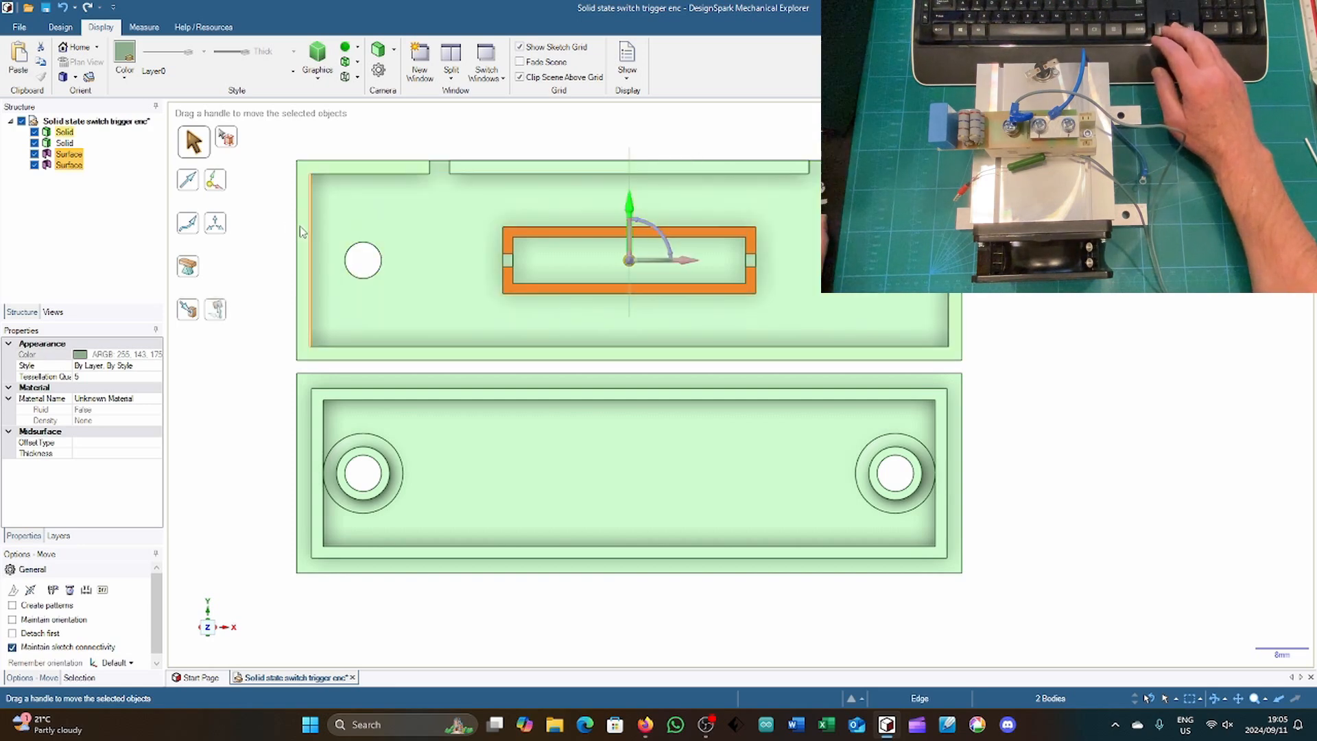
Step: Move both pasted frame surfaces 32 mm along Y so they sit over the cover
left_click_drag(629, 206, 252, 303)
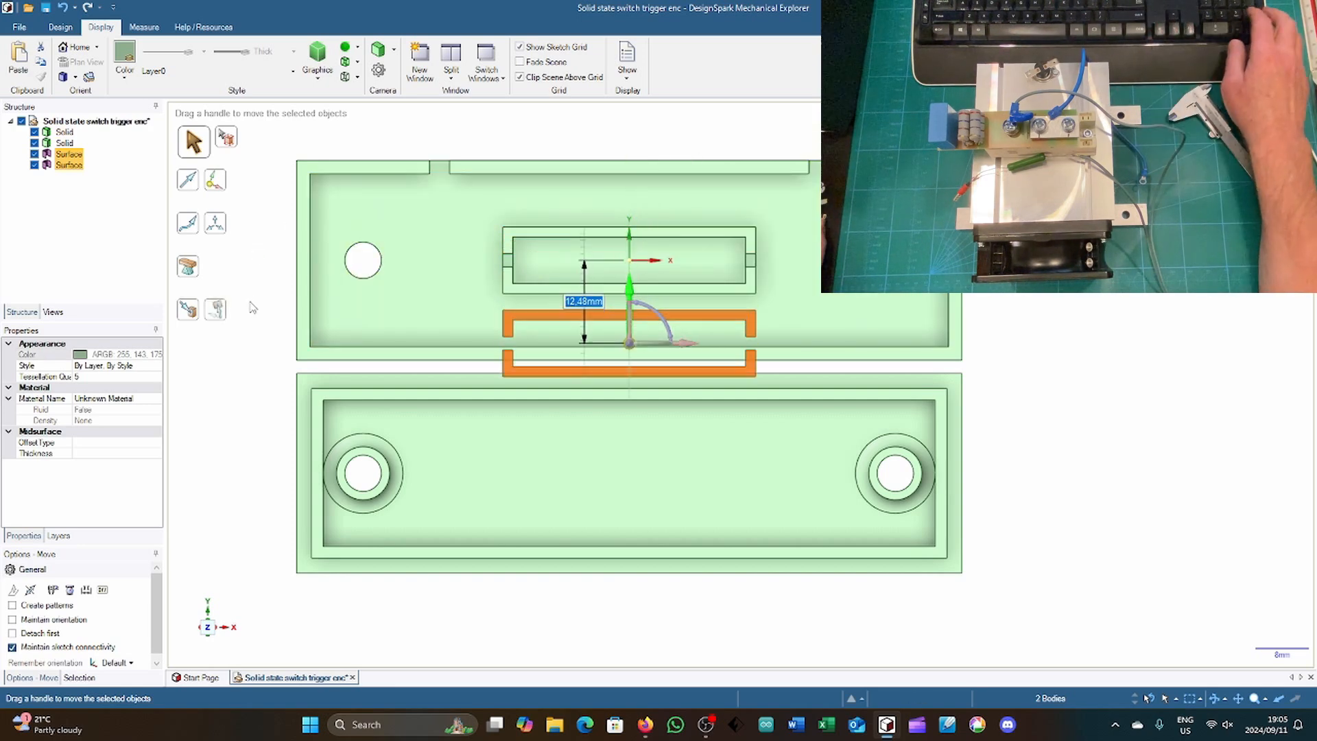
type("332")
key("Return")
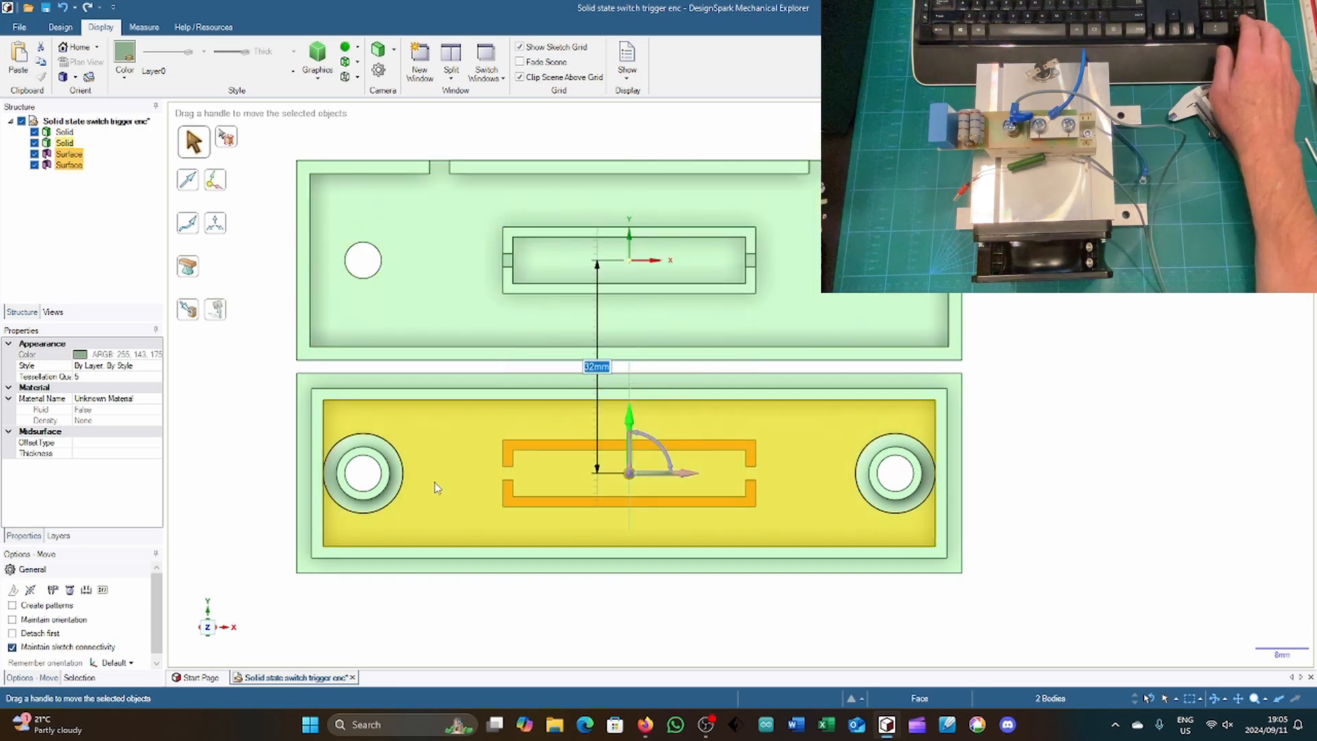
Step: Measure the distance between the cover lip's top face and the rear copied frame surface
middle_click_drag(244, 461, 226, 270)
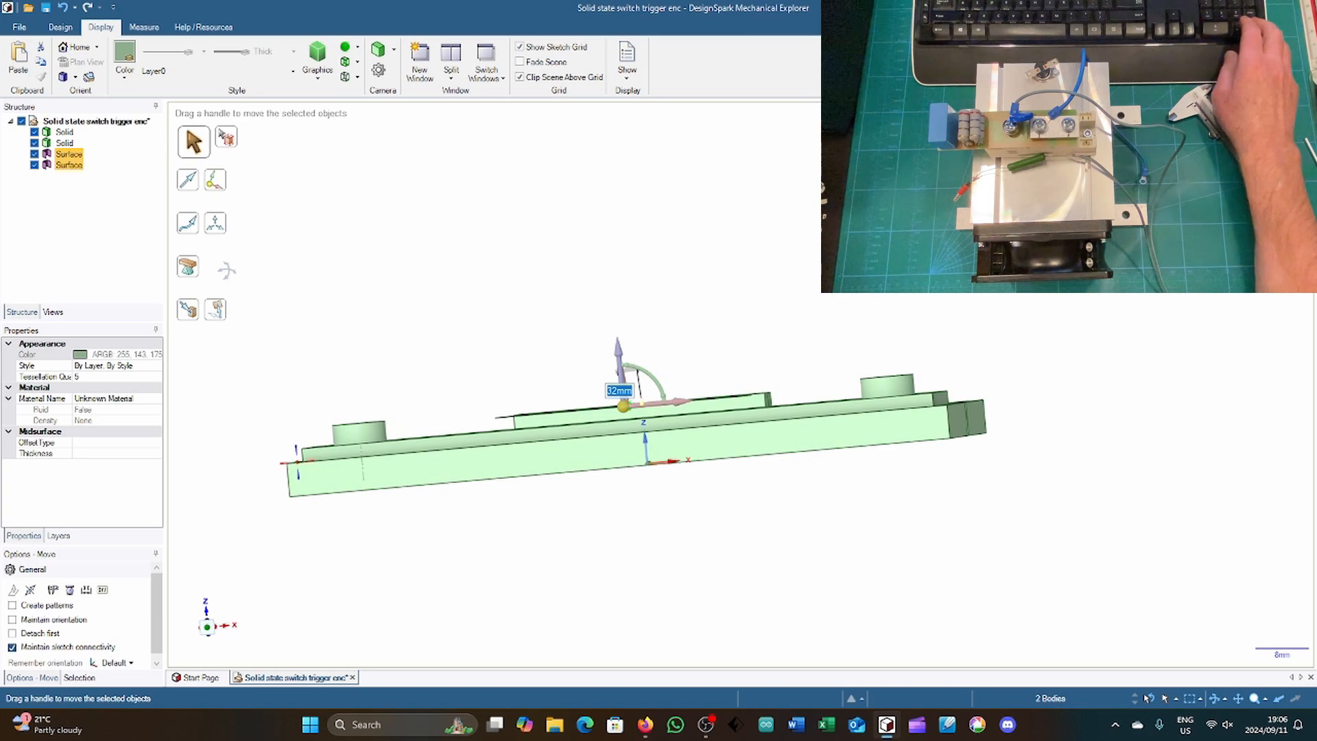
middle_click_drag(226, 269, 247, 310)
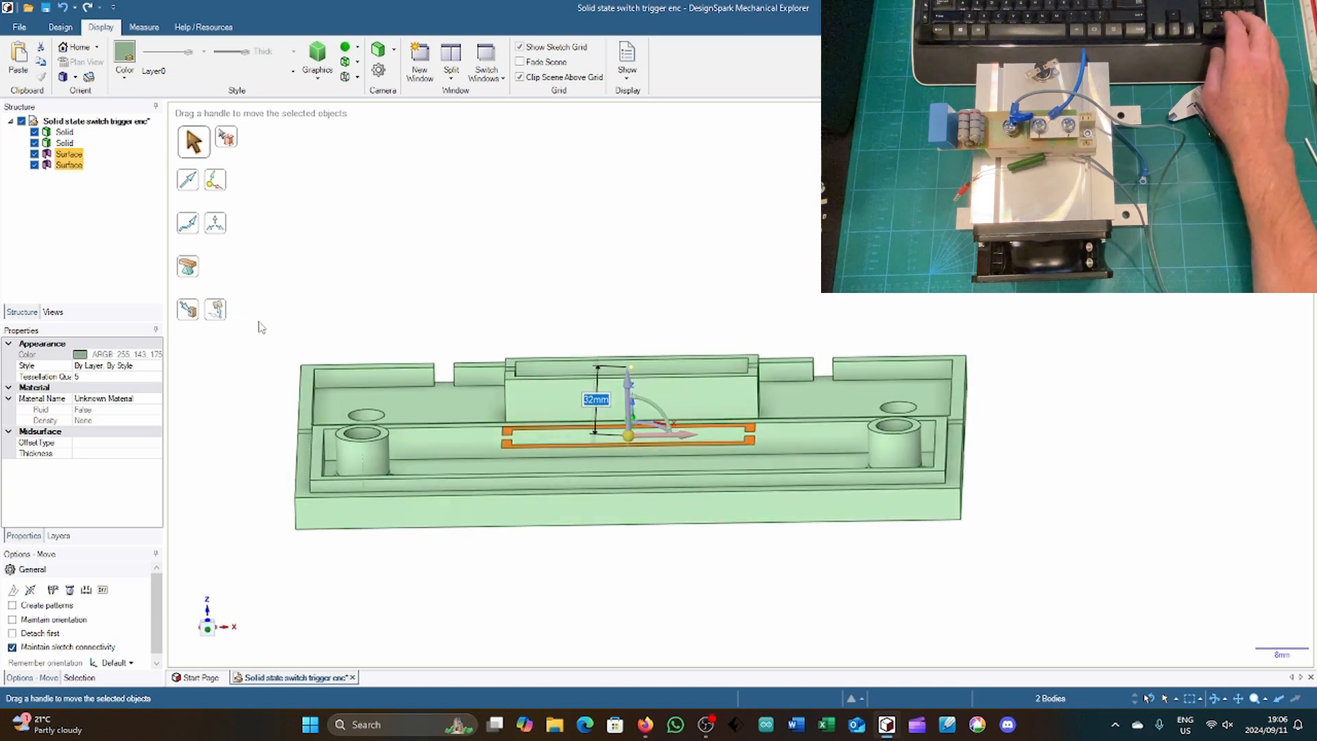
key("e")
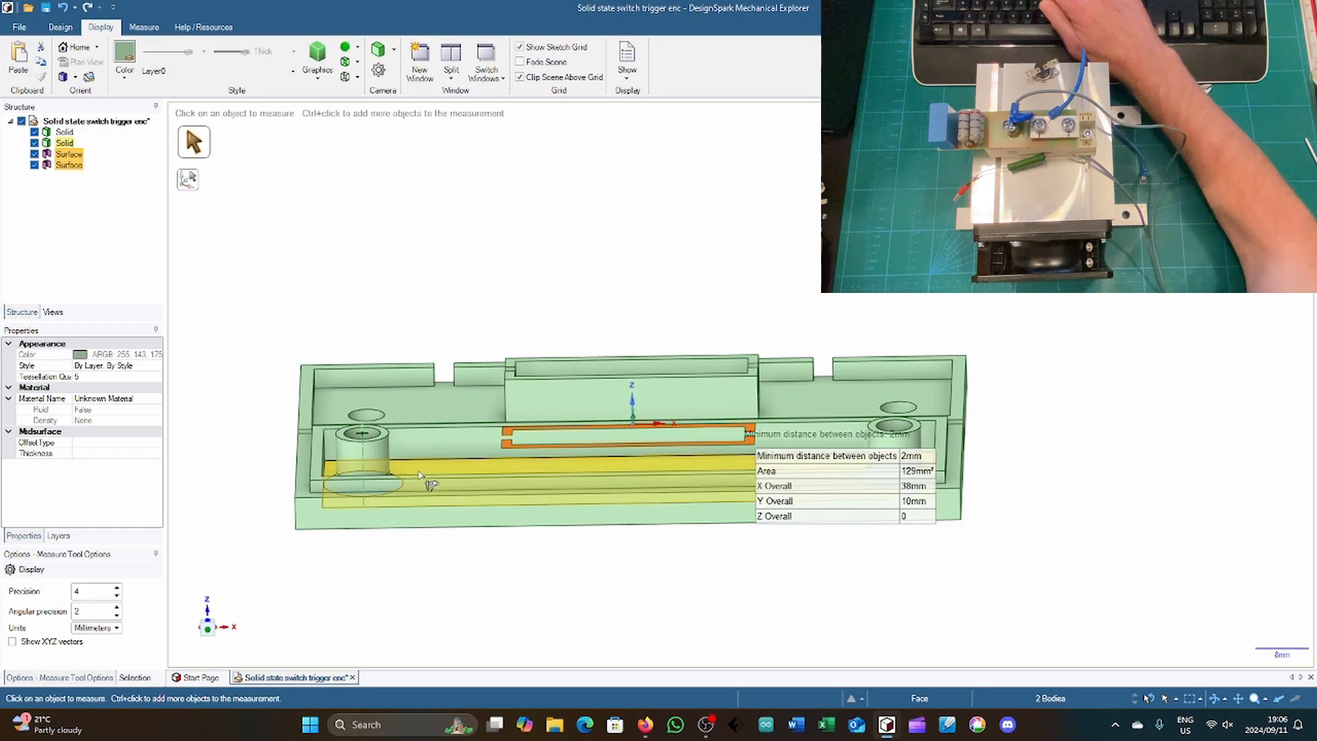
middle_click_drag(280, 397, 218, 443)
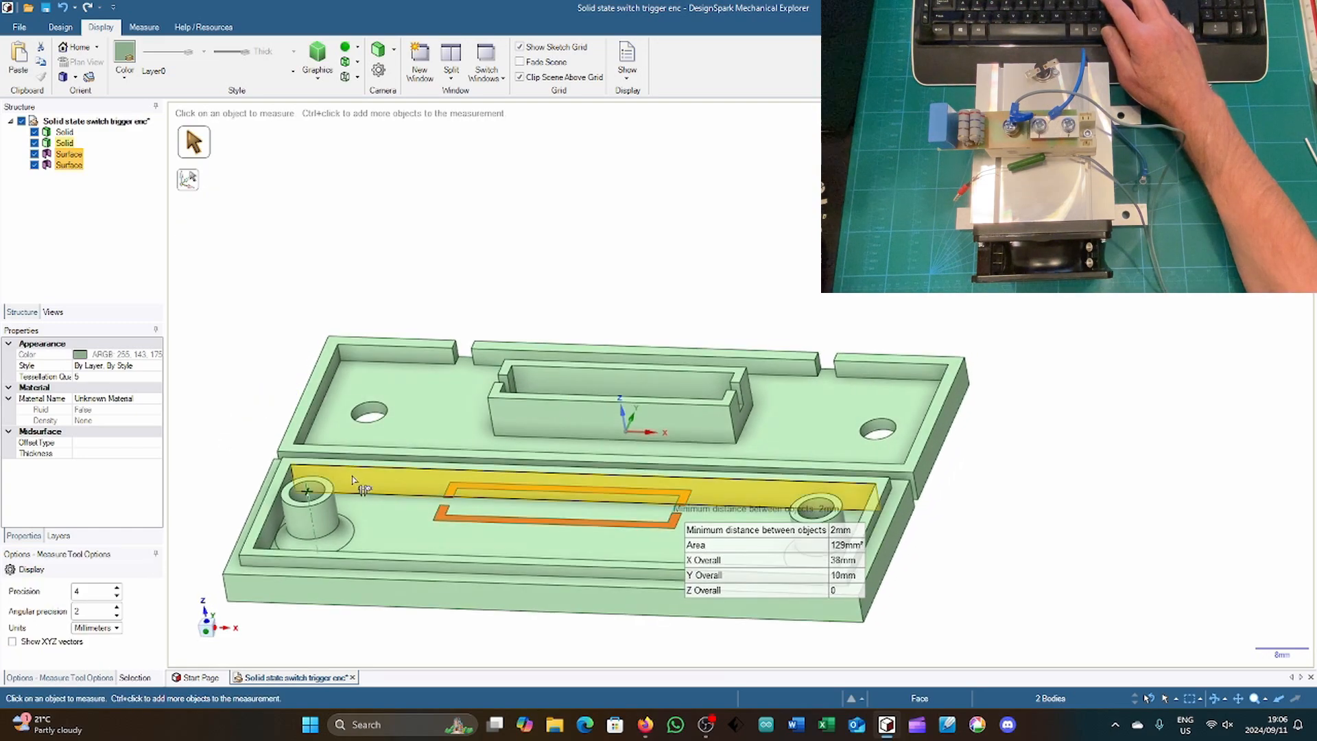
left_click(439, 468)
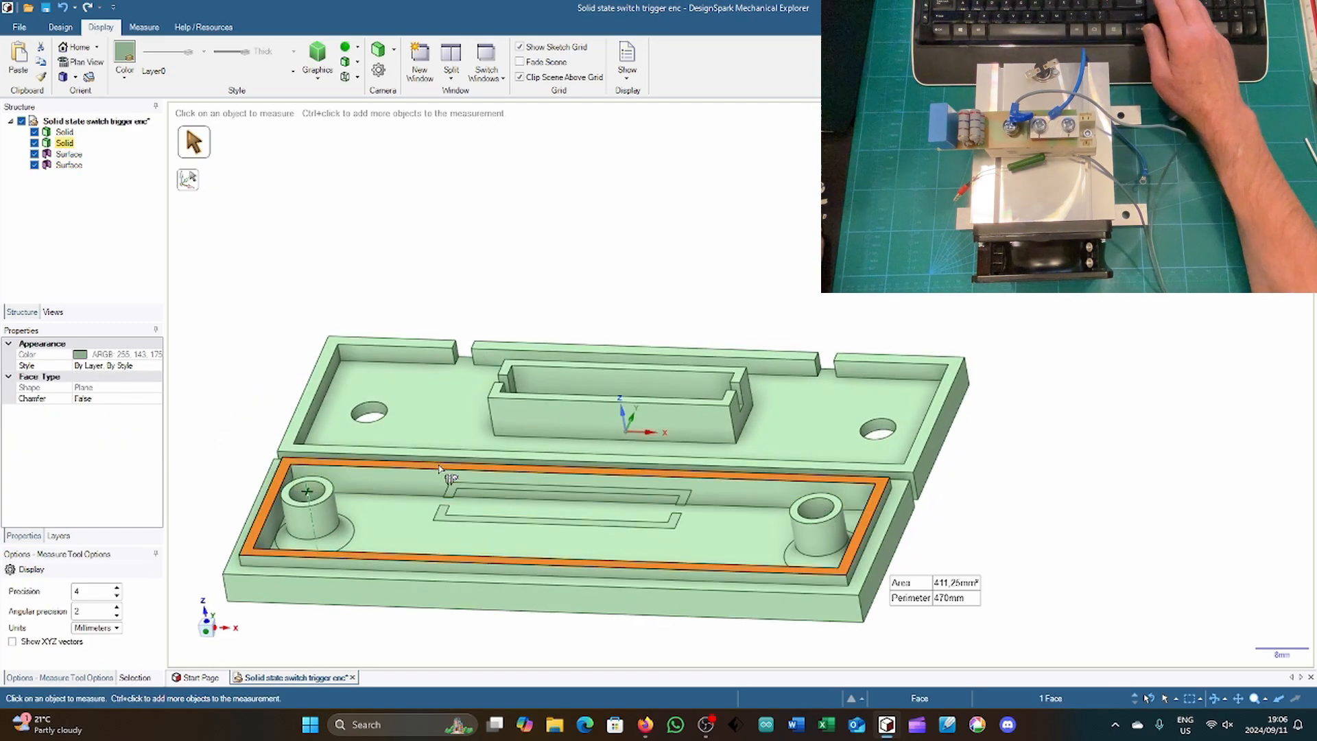
left_click(466, 499, "ctrl")
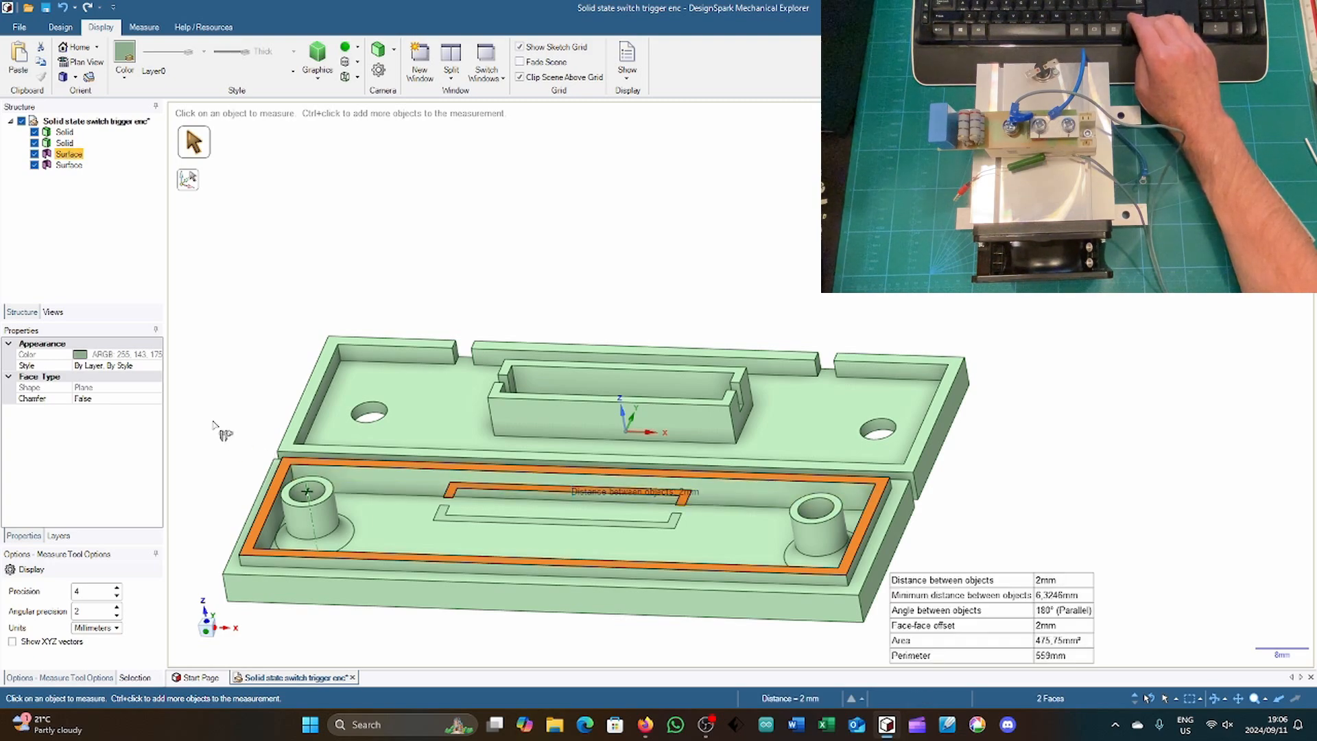
middle_click_drag(213, 424, 243, 337)
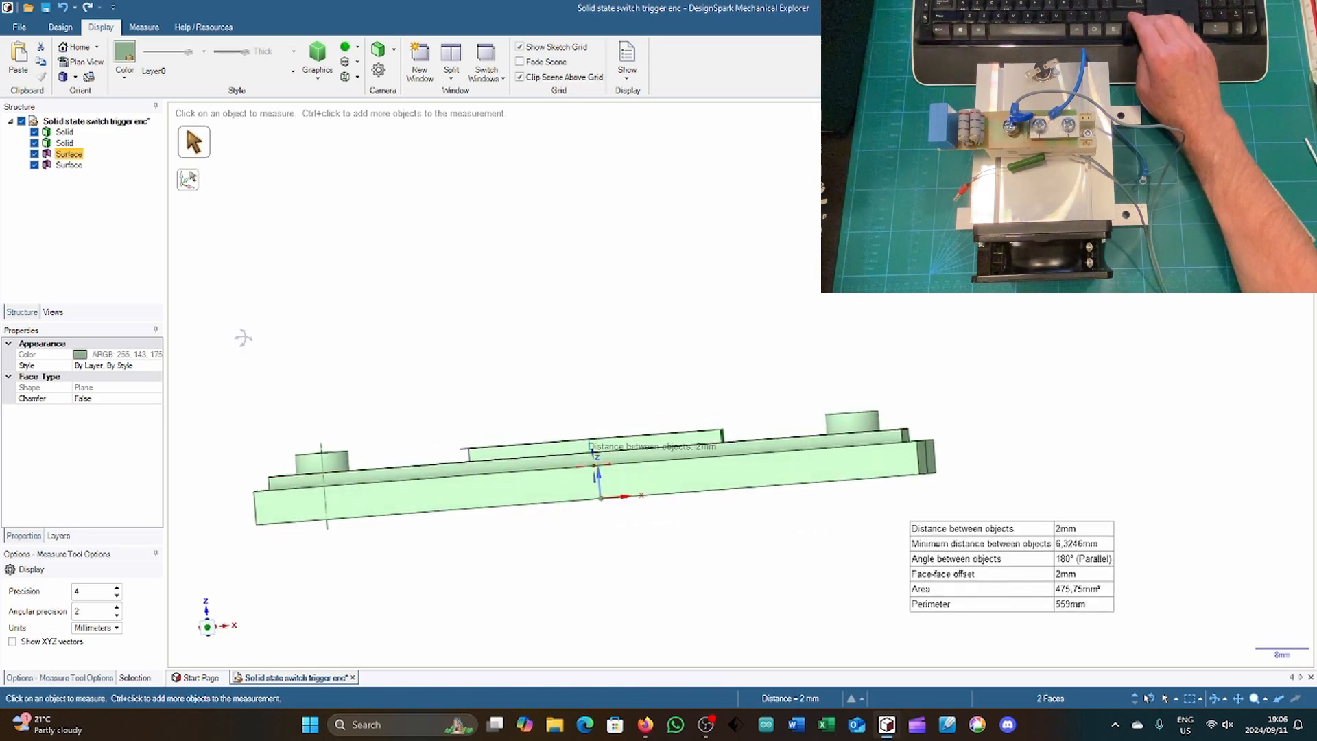
middle_click_drag(243, 338, 235, 372)
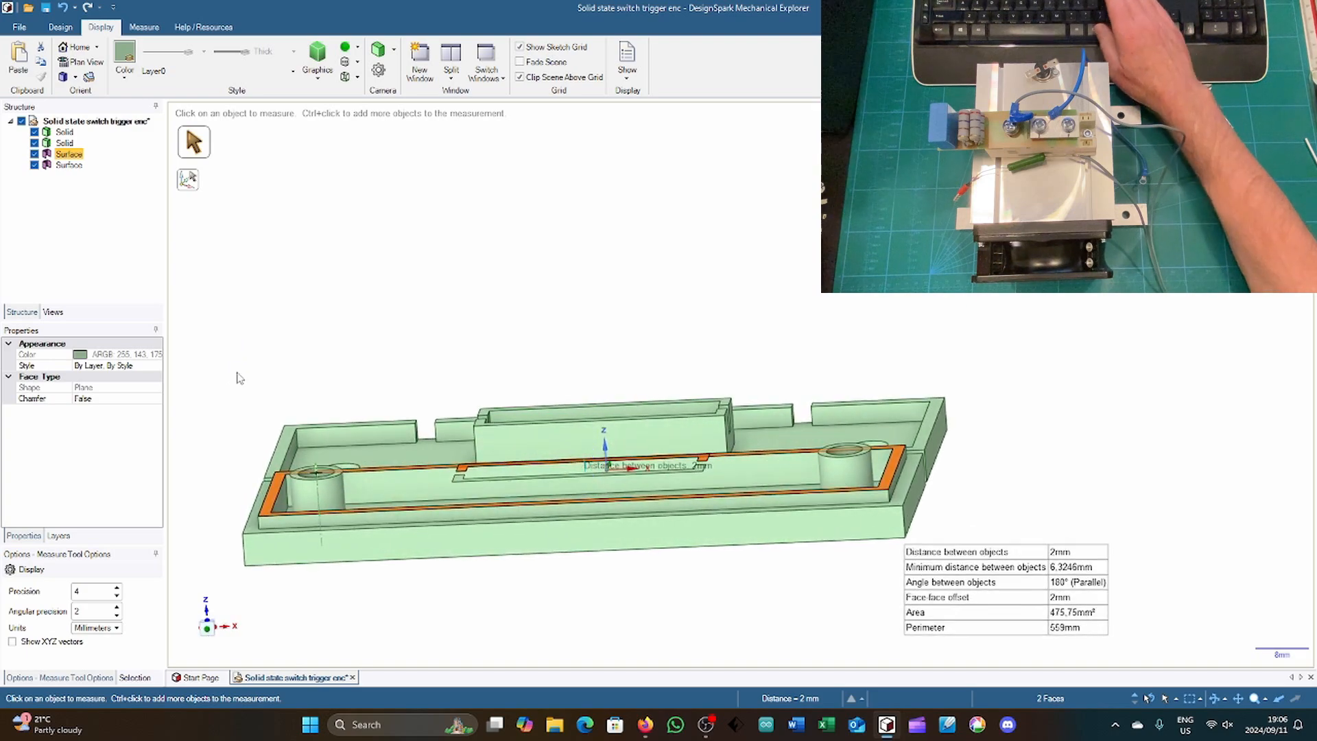
Step: Lower both copied frame surfaces 2 mm along Z to the level of the cover's lip
middle_click_drag(209, 341, 220, 415)
key("p")
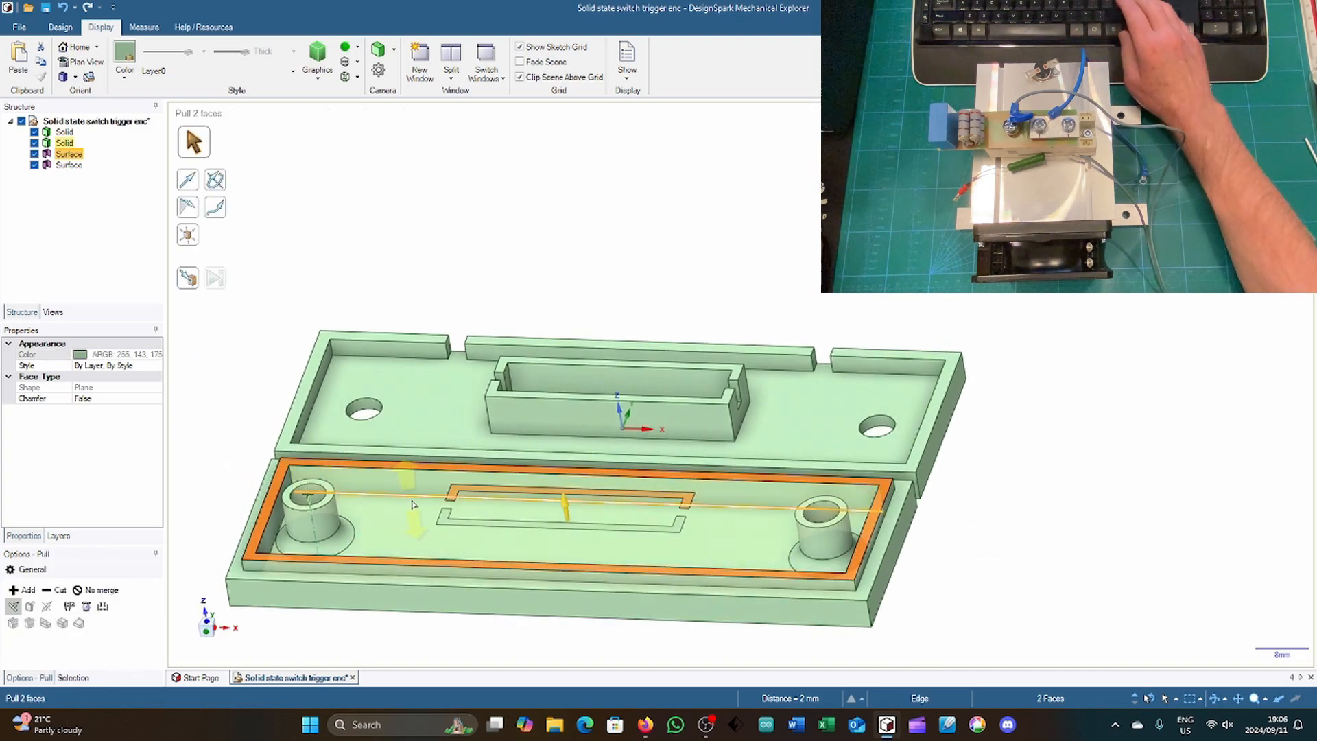
left_click(443, 523)
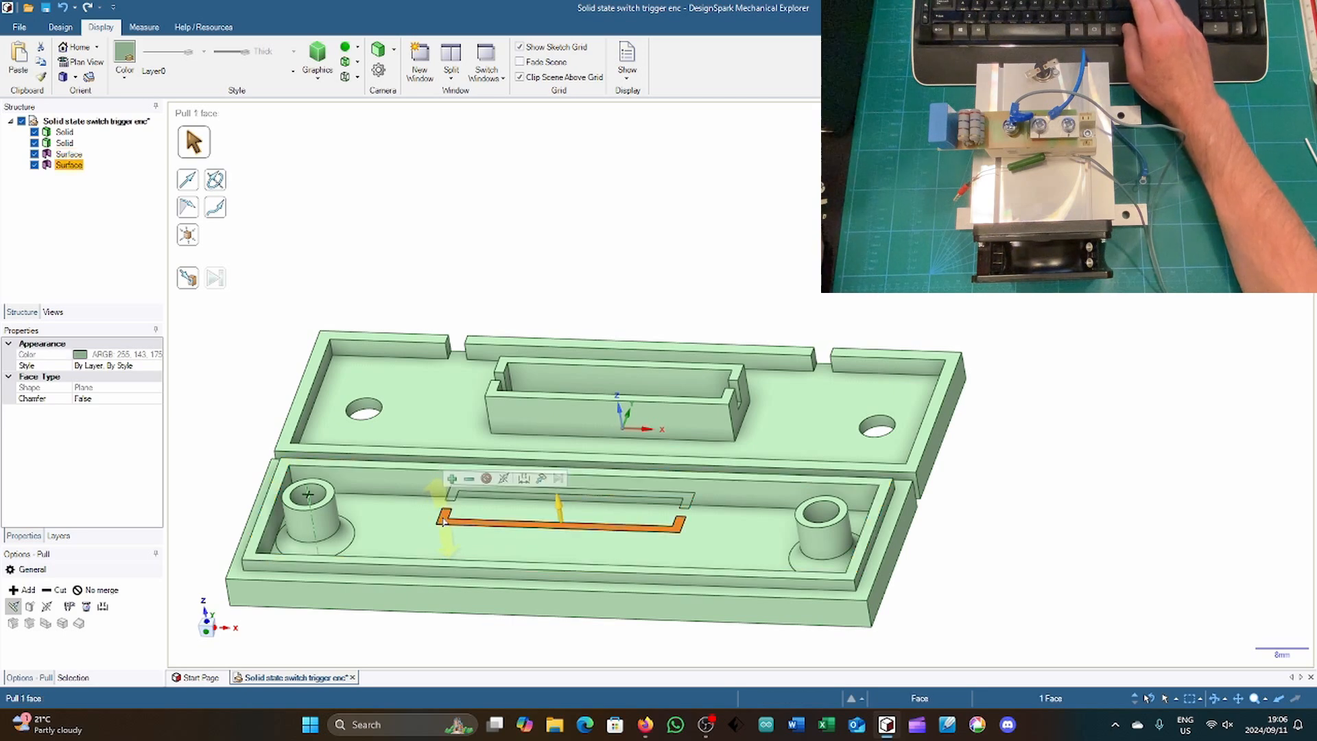
key("m")
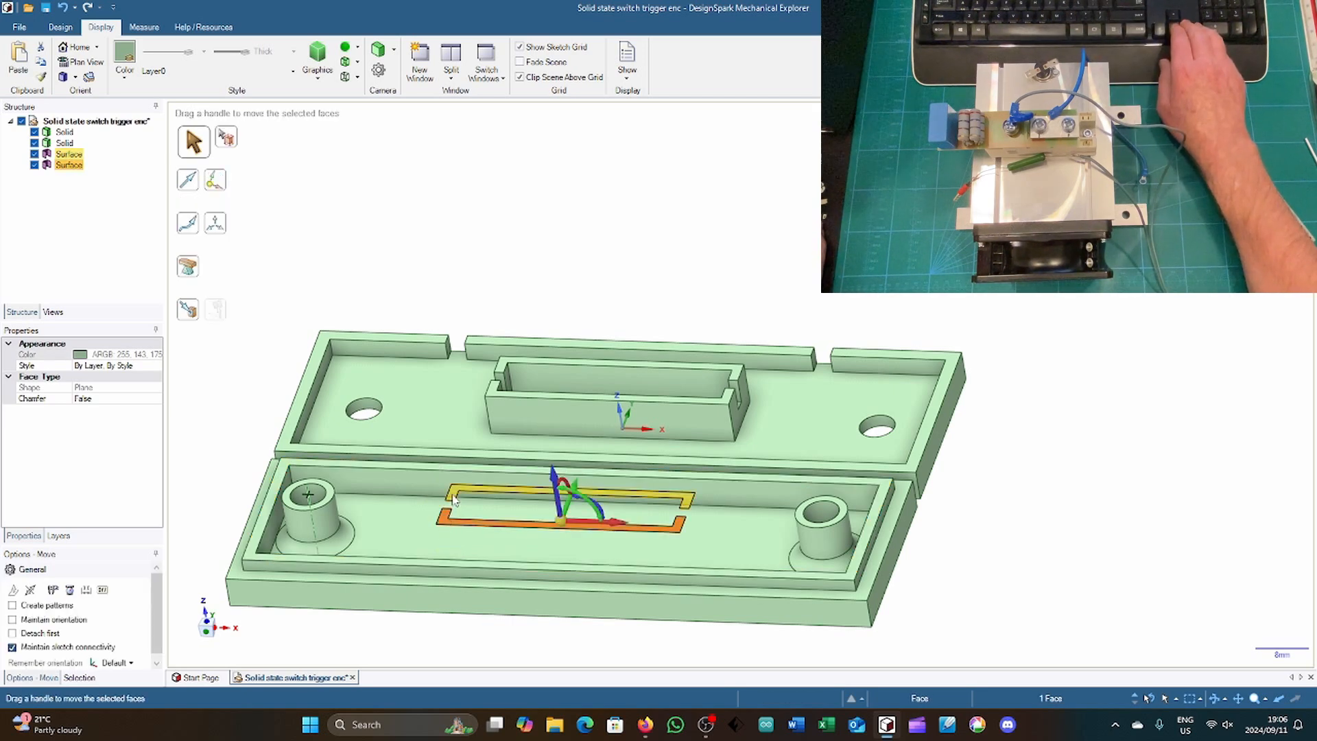
left_click(455, 501)
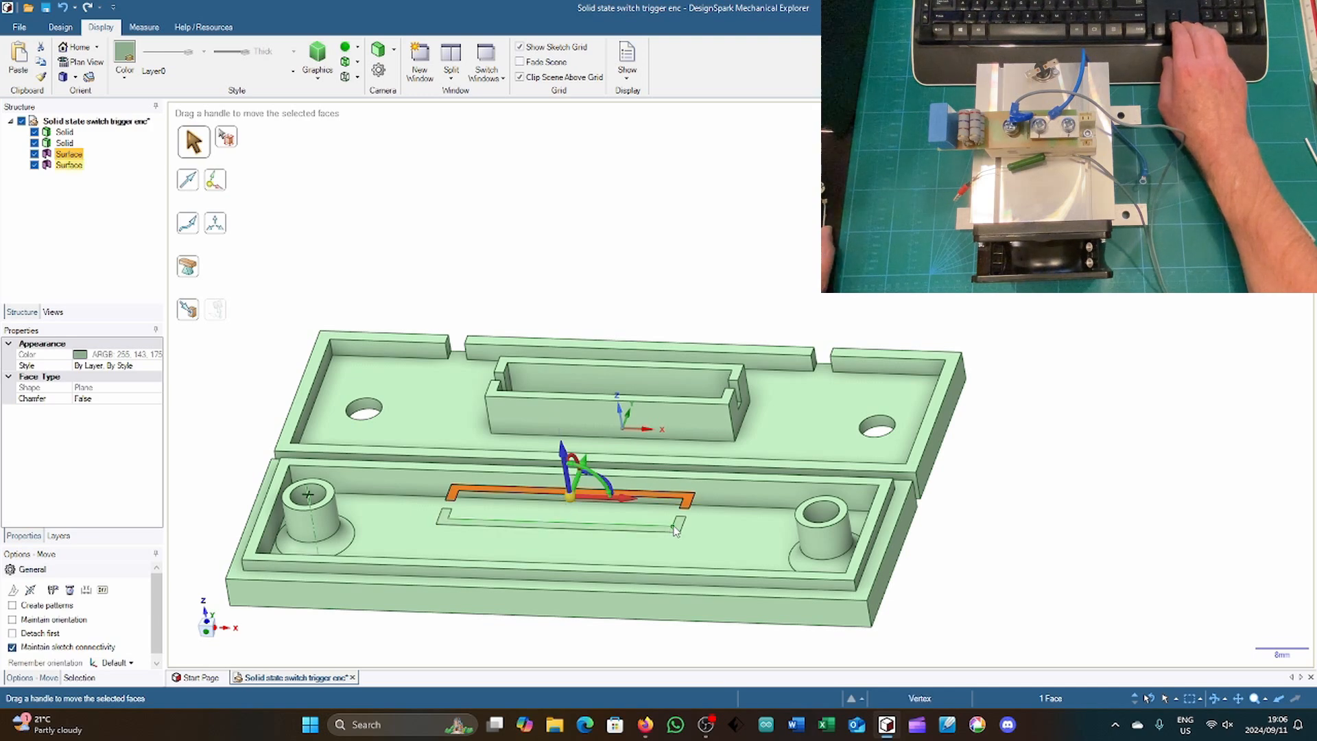
key("ctrl")
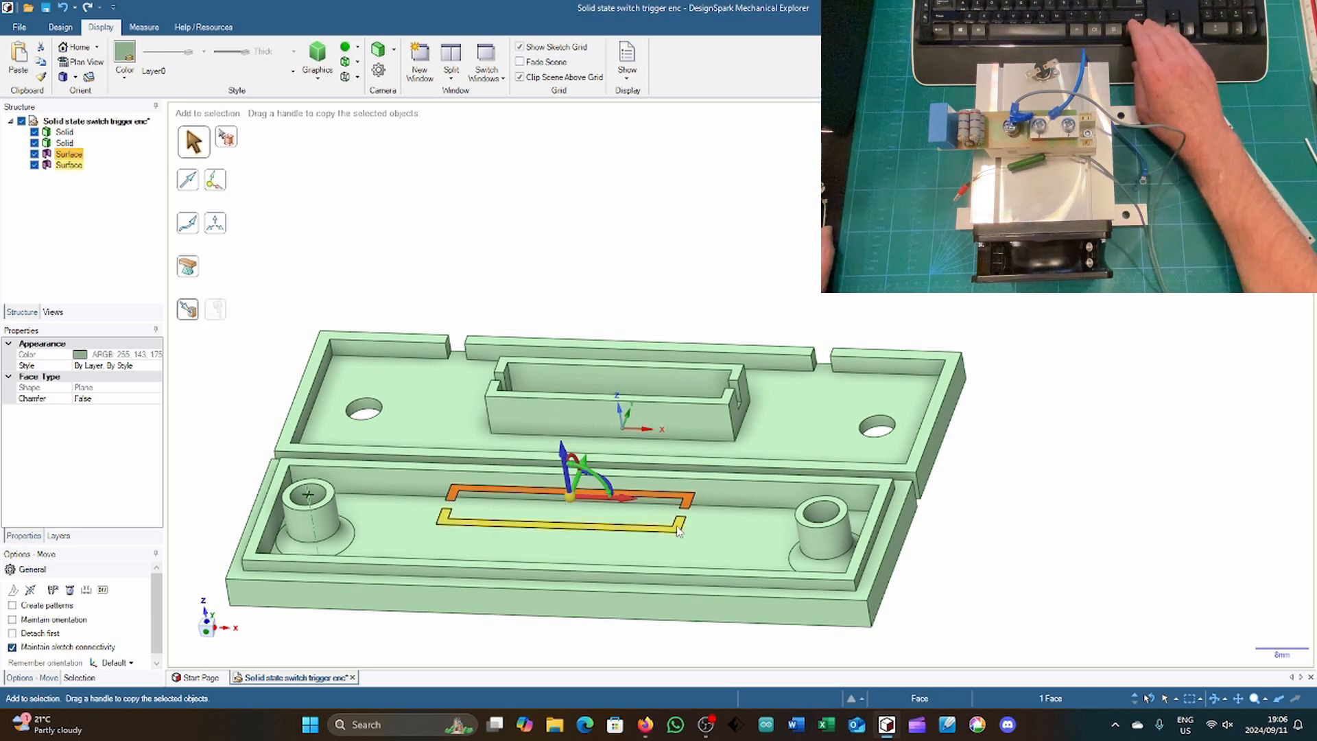
left_click(678, 532, "ctrl")
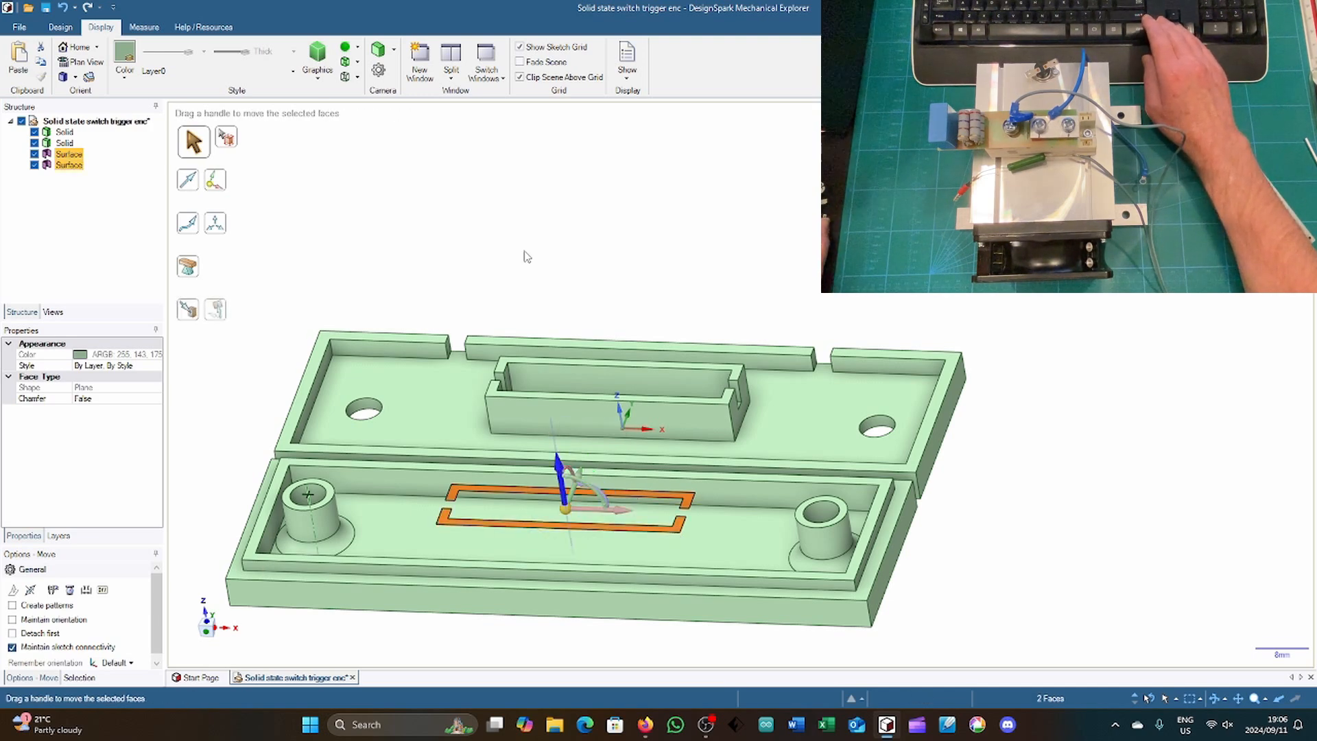
left_click_drag(517, 221, 518, 223)
type("2")
key("Return")
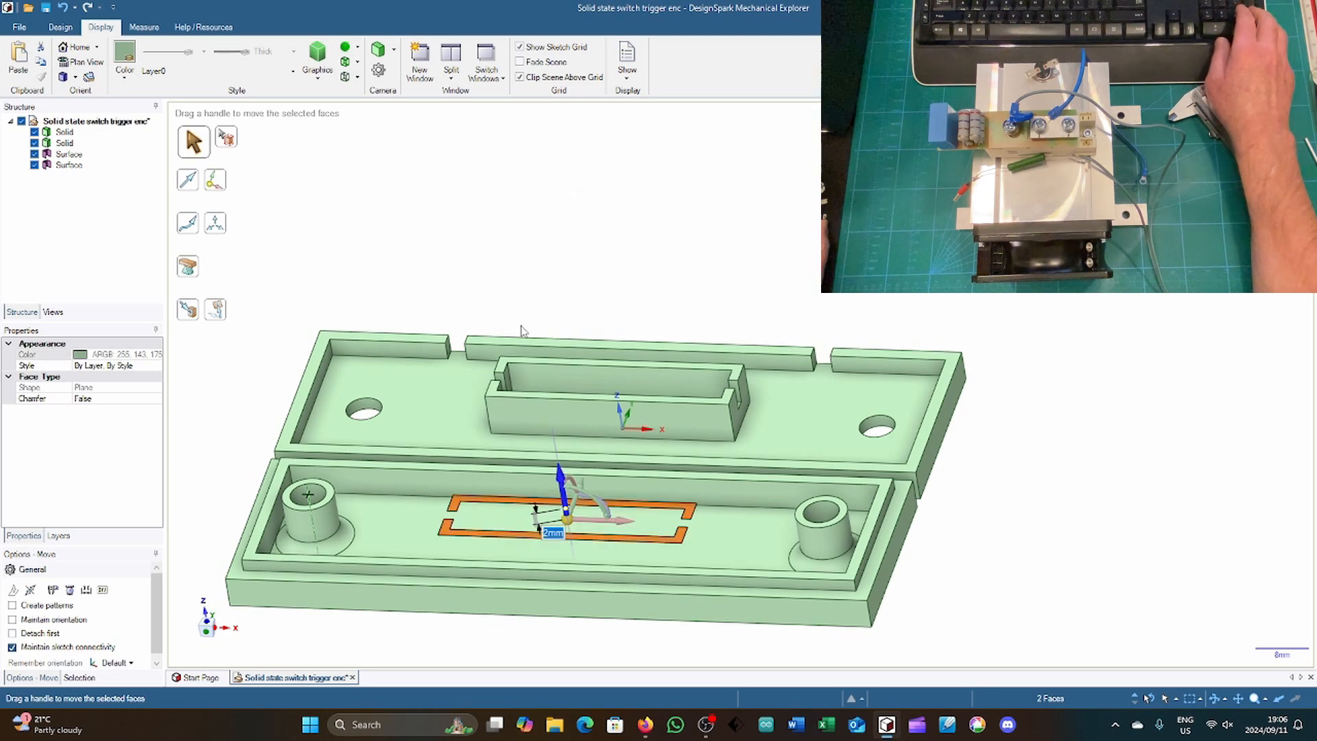
Step: Extrude both copied frame surfaces 5 mm downward toward the cover's inner floor
key("p")
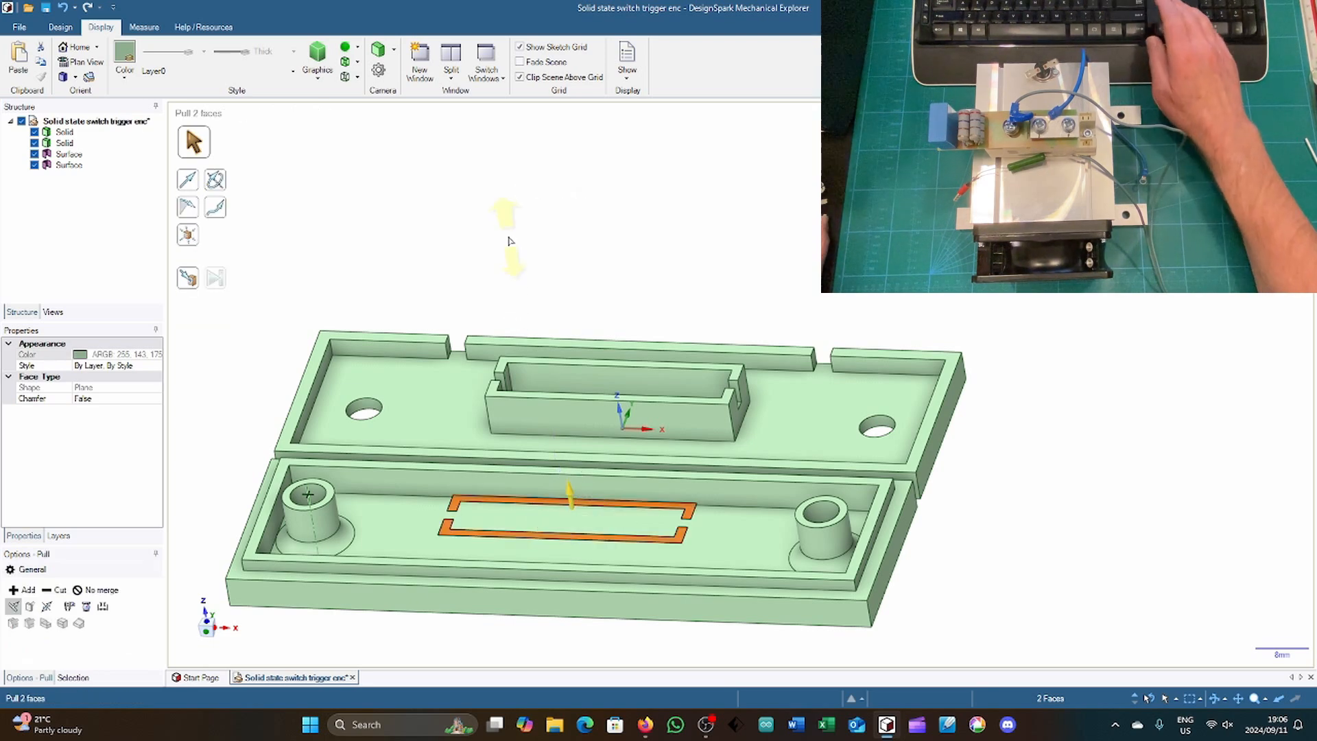
left_click_drag(503, 225, 510, 251)
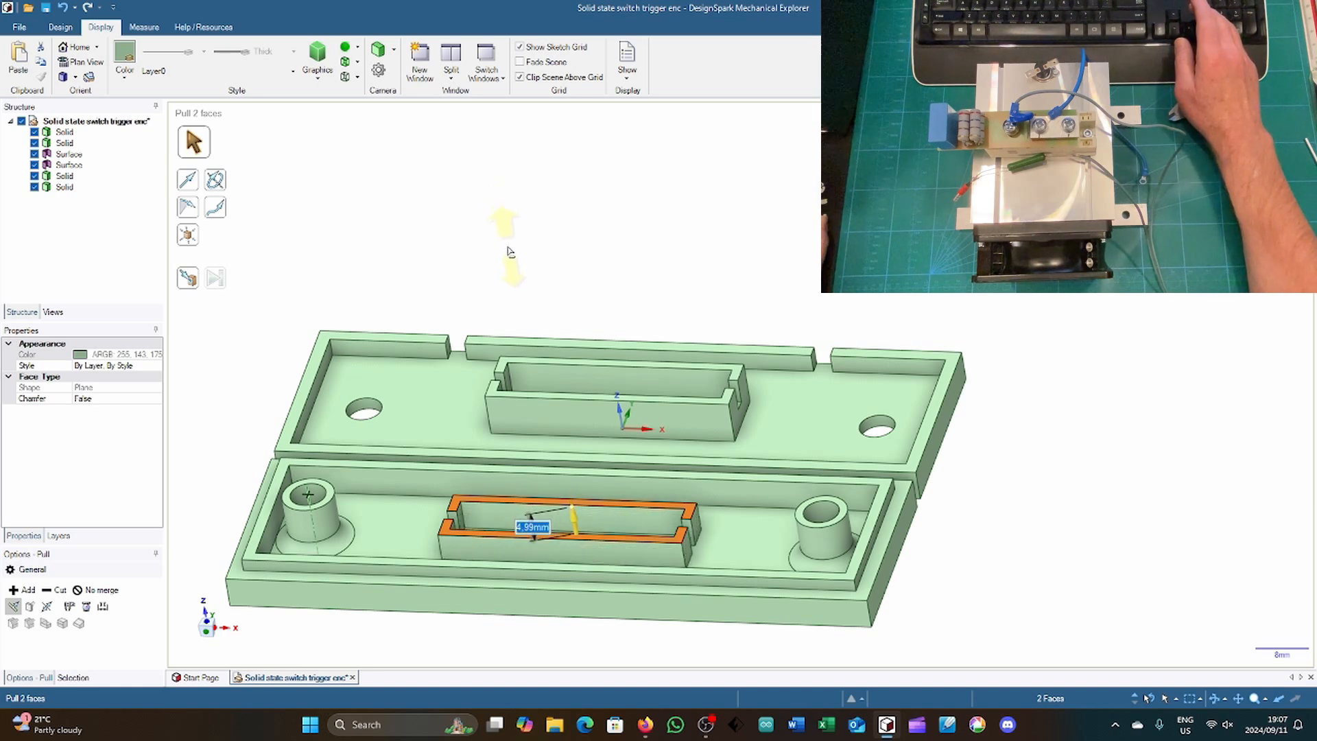
left_click_drag(510, 249, 510, 253)
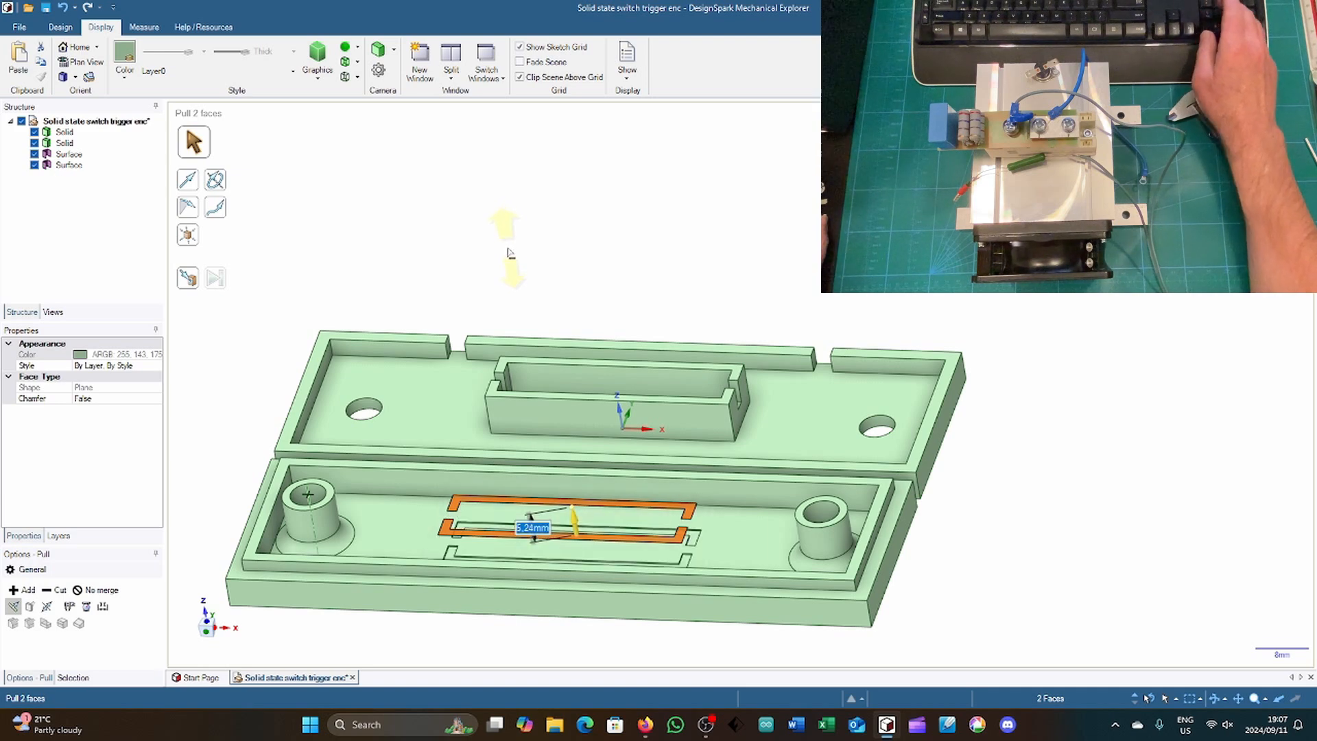
type("5")
key("Return")
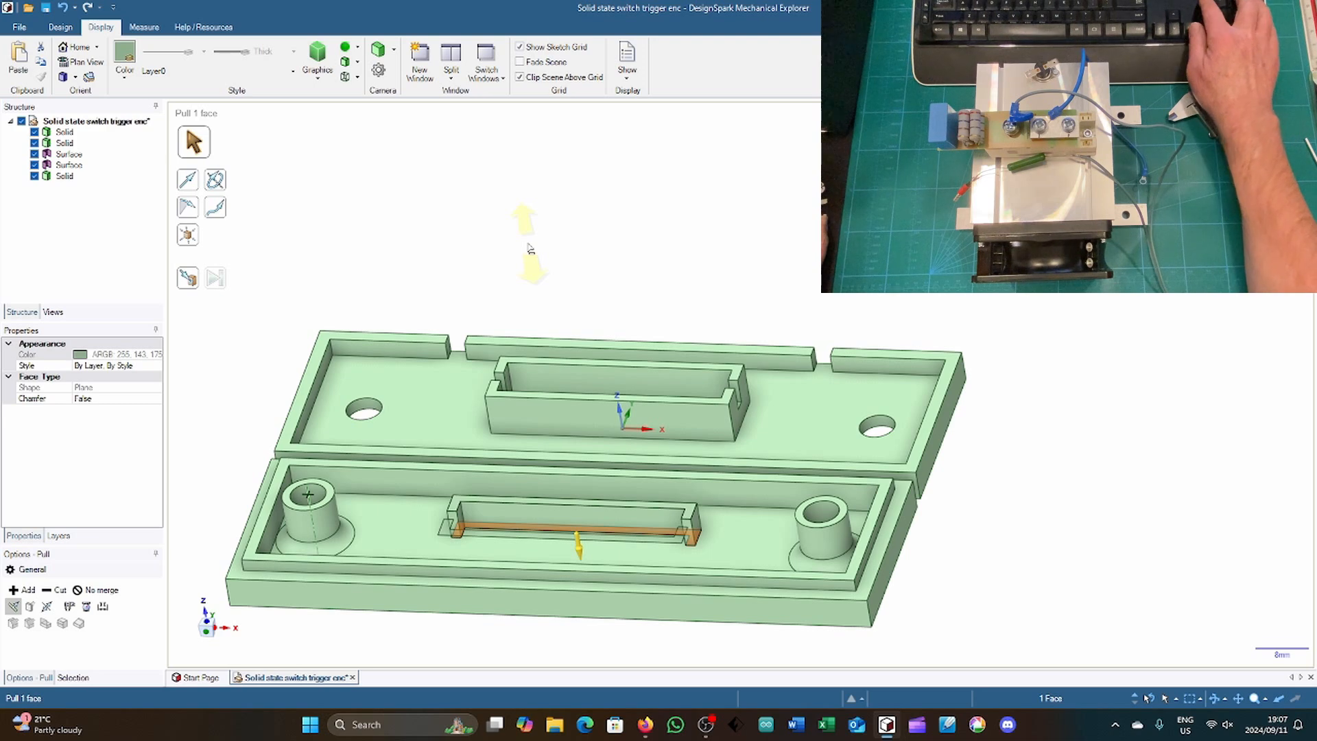
Step: Pull the underside of the rear frame half 2 mm into the cover's floor
key("Return")
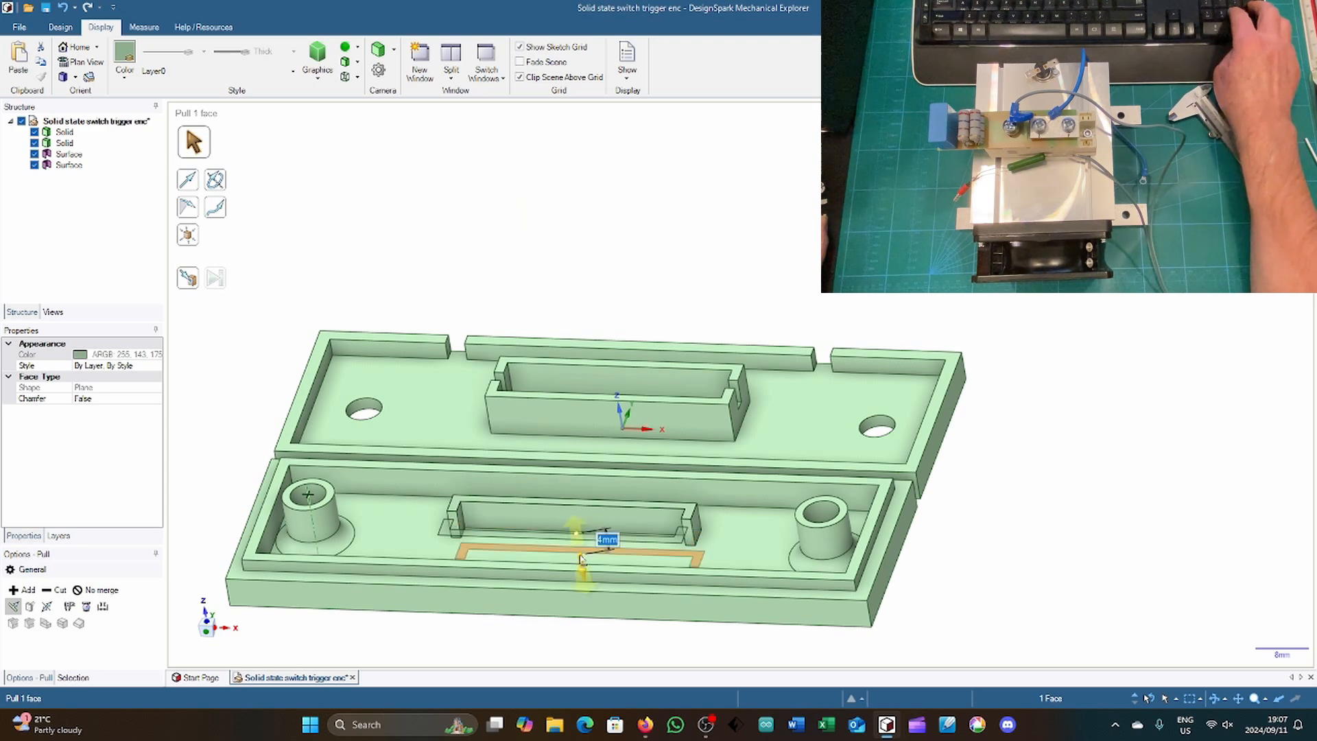
type("3")
key("Return")
type("2")
key("Return")
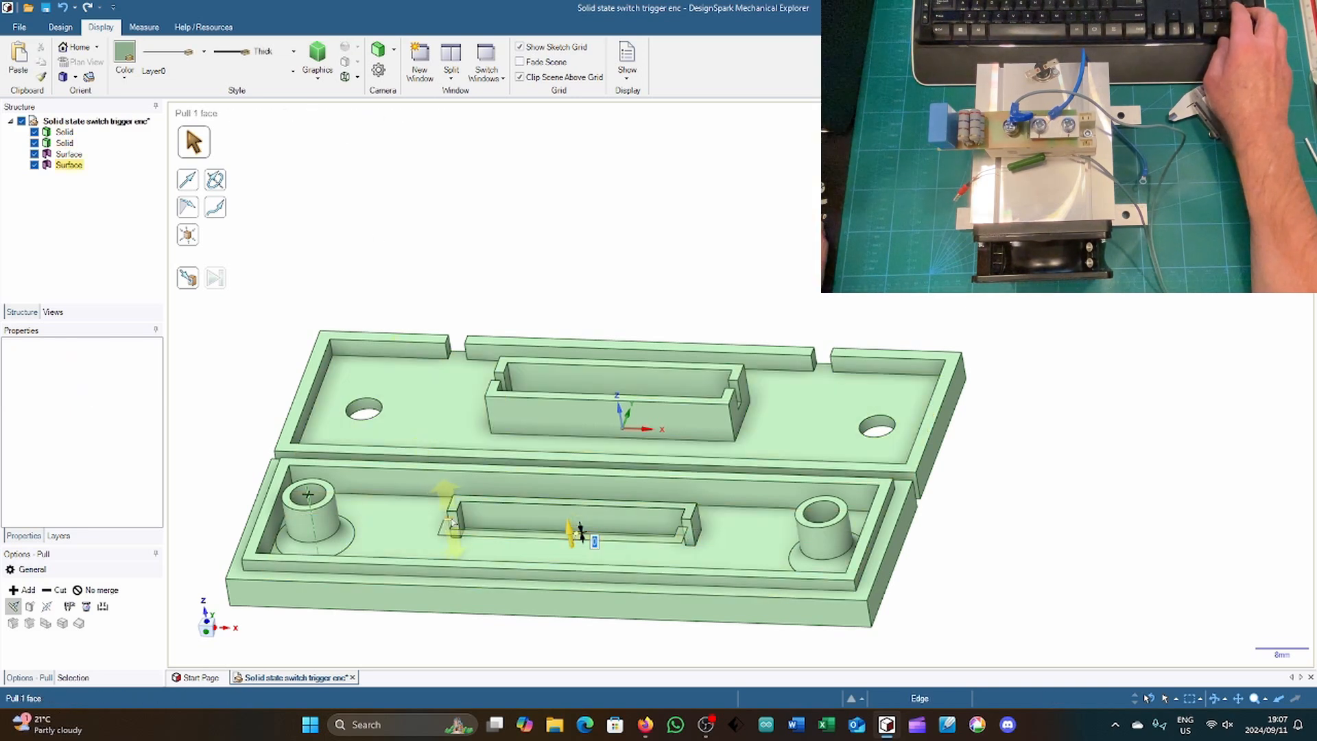
Step: Measure the rear frame half's height and extrude the front frame surface down to the cover floor to match it
key("e")
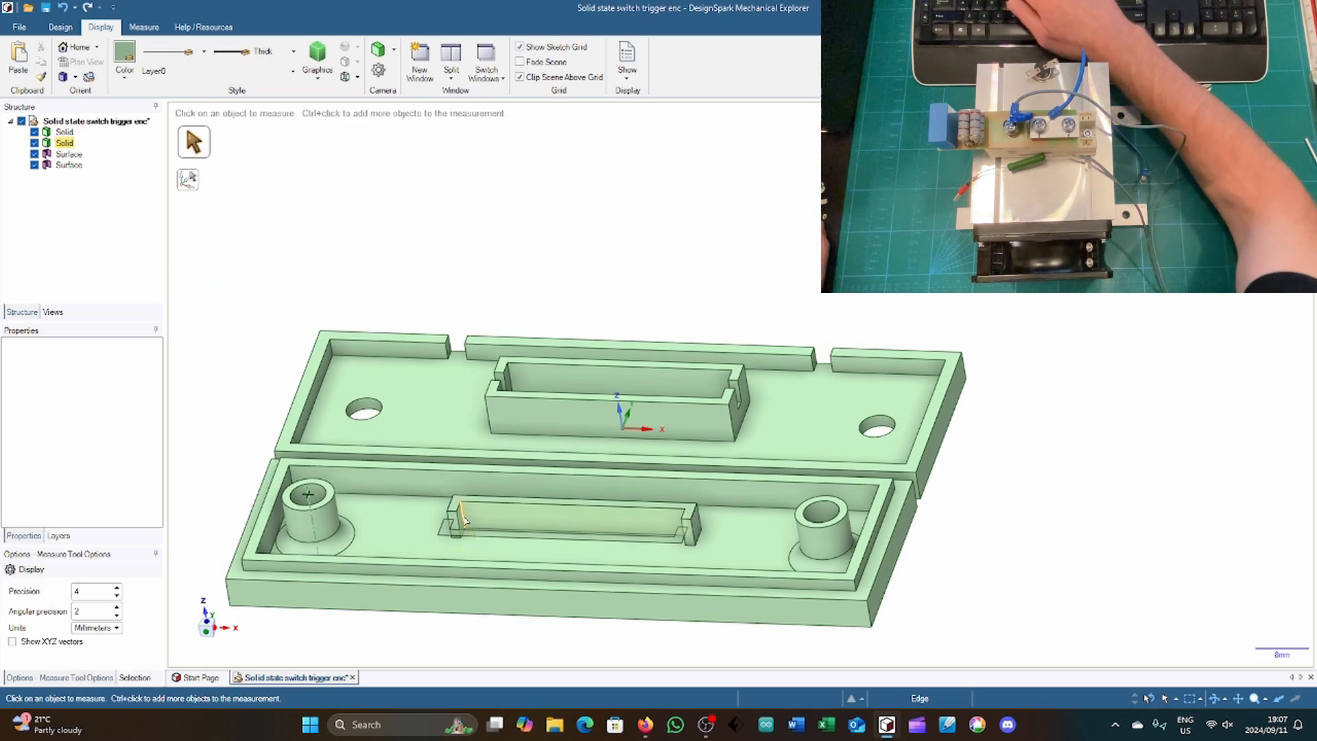
left_click(463, 519)
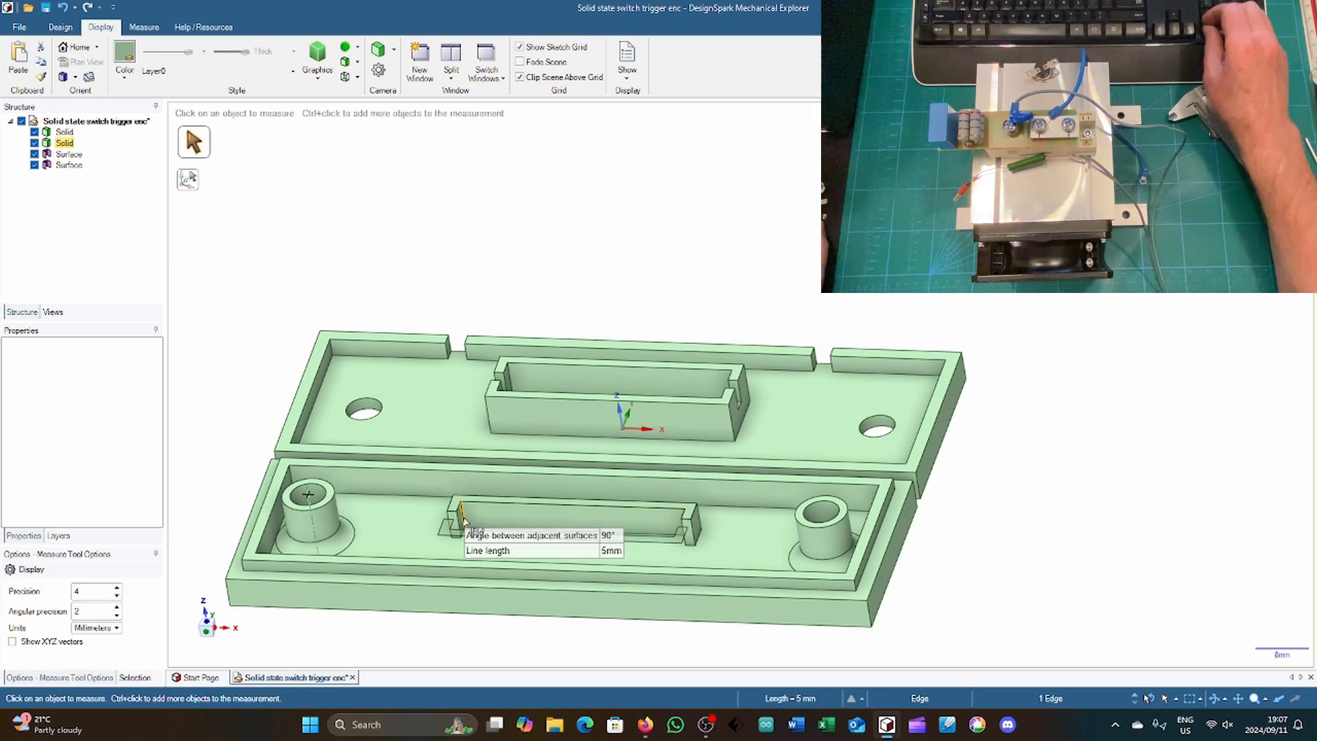
key("p")
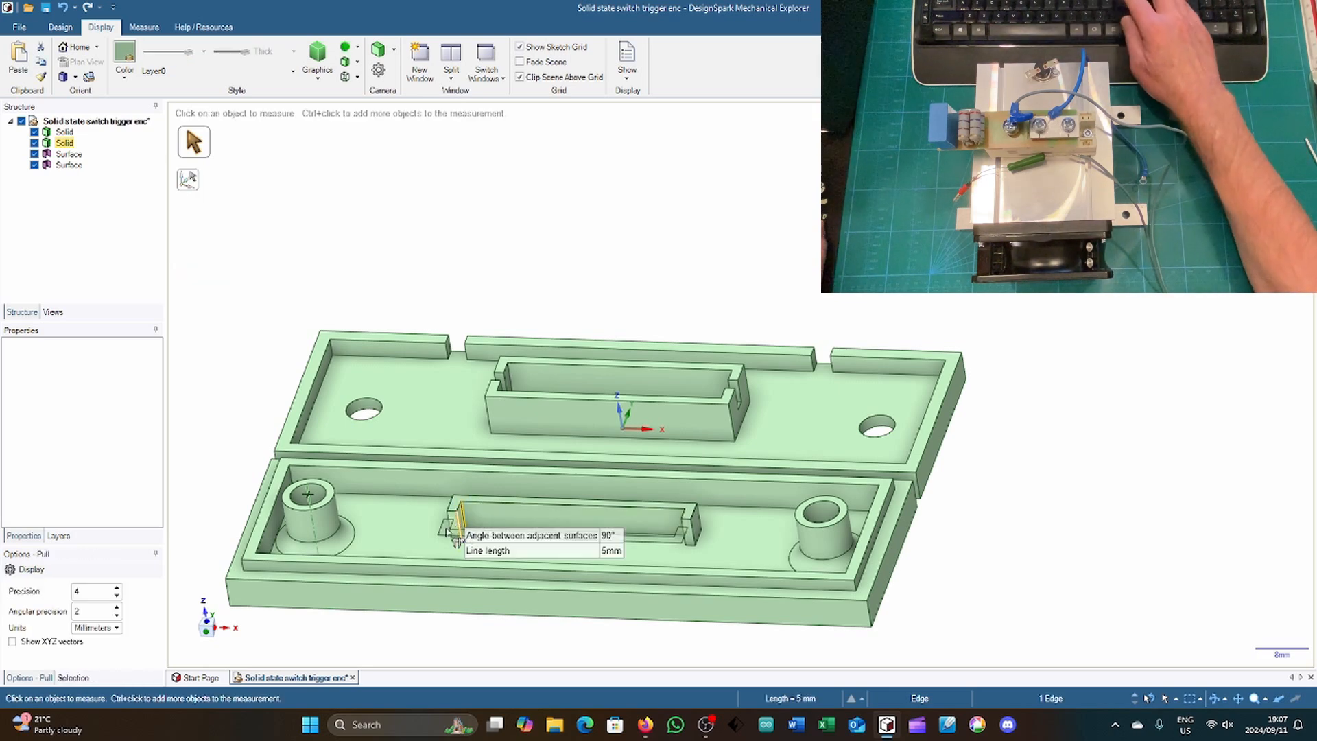
left_click(446, 532)
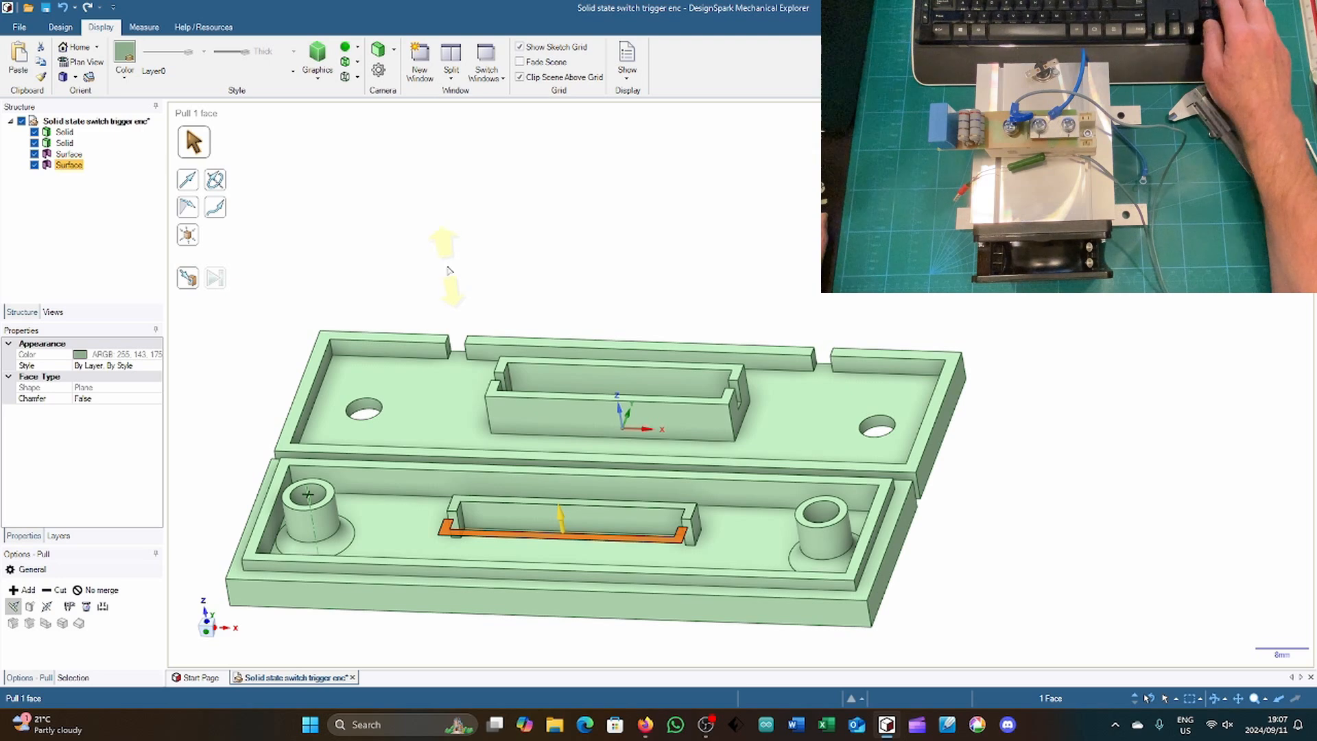
left_click_drag(449, 270, 451, 276)
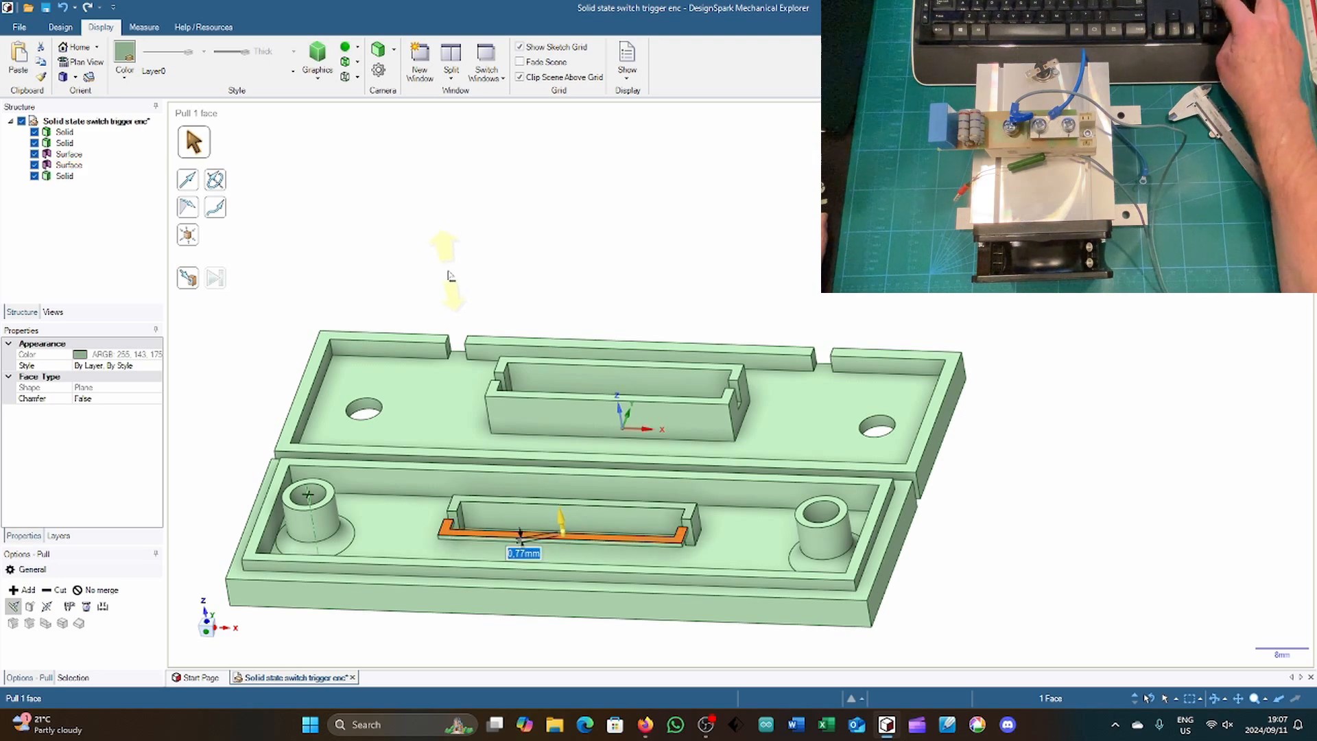
key("Escape")
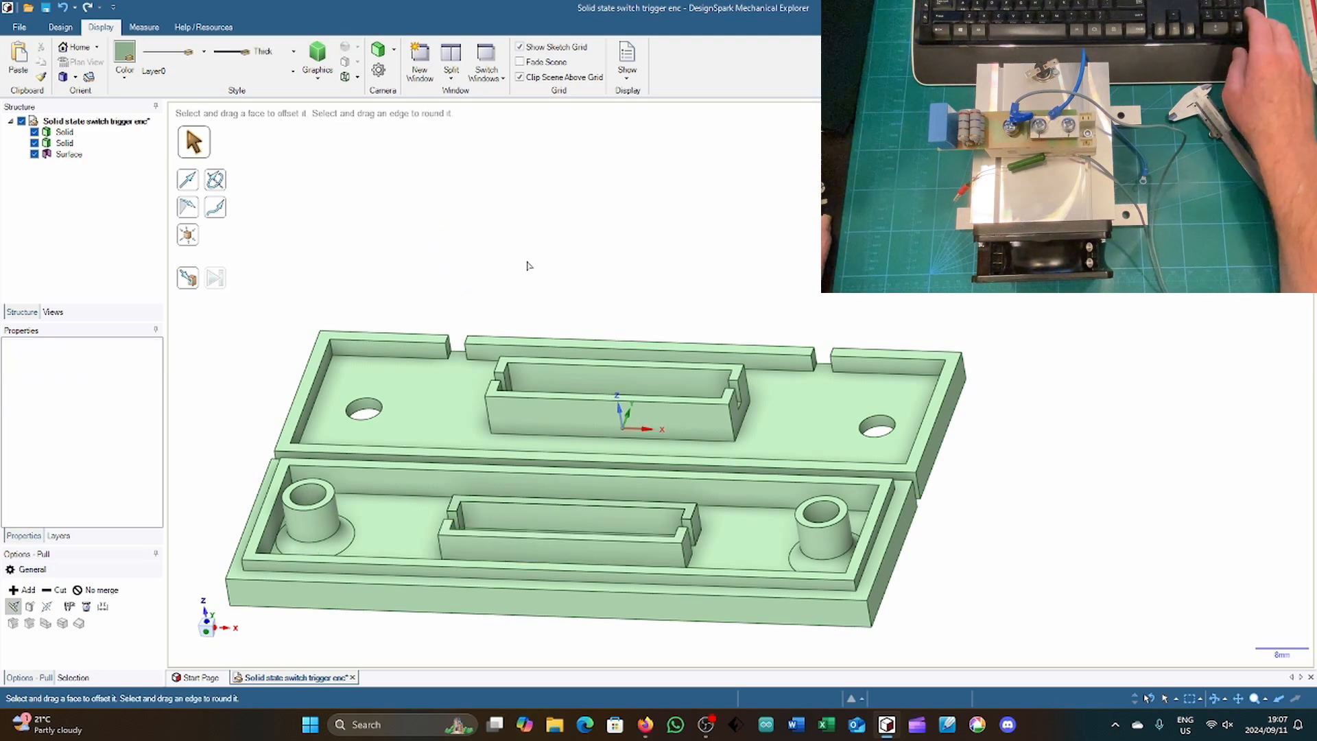
Step: Lower the top faces of both frame halves in the cover by 2 mm with Pull
middle_click_drag(214, 496, 206, 465)
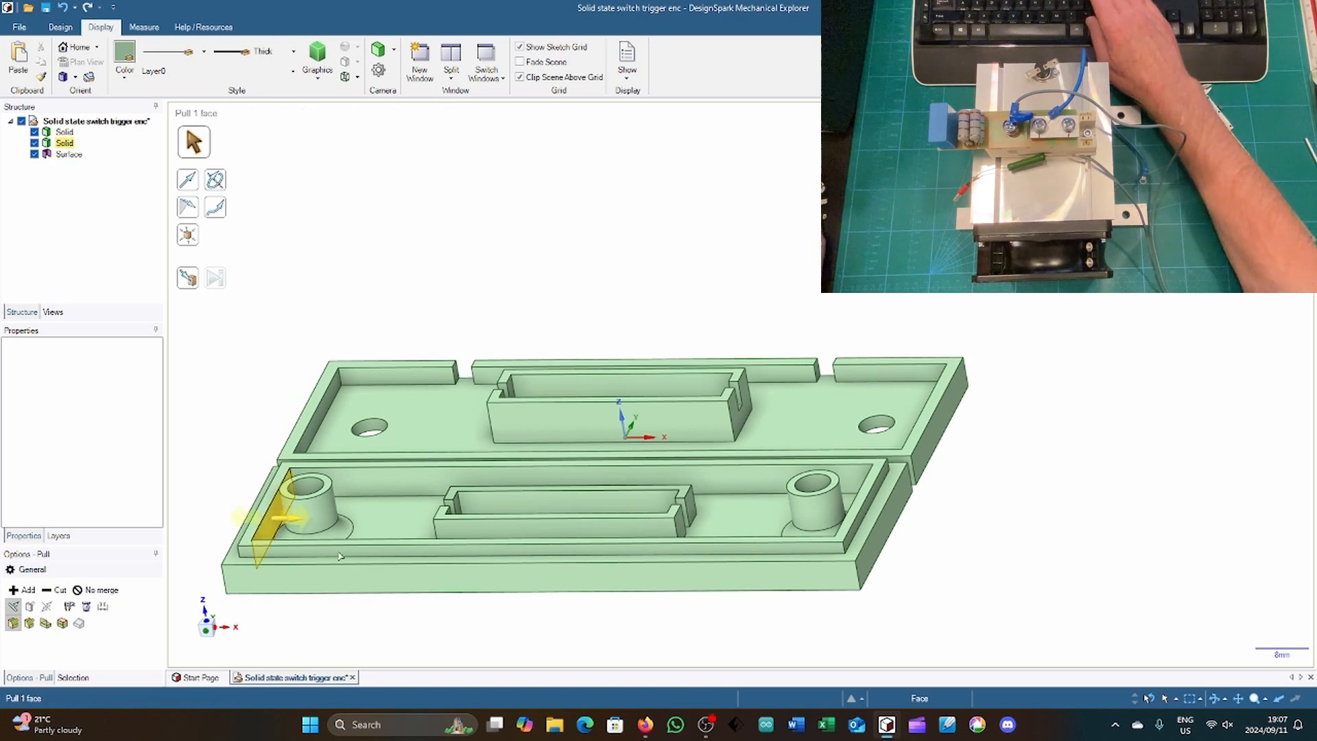
left_click(430, 526)
left_click(439, 518)
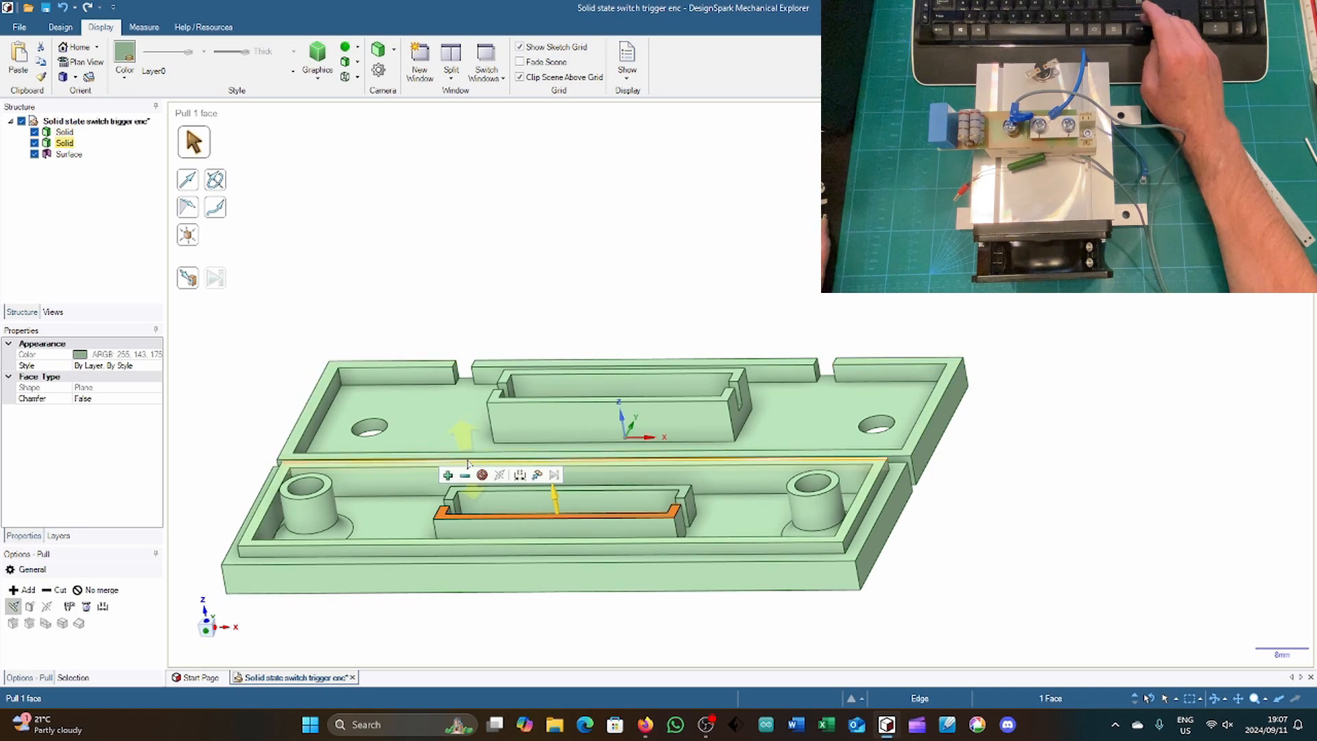
left_click(455, 493, "ctrl")
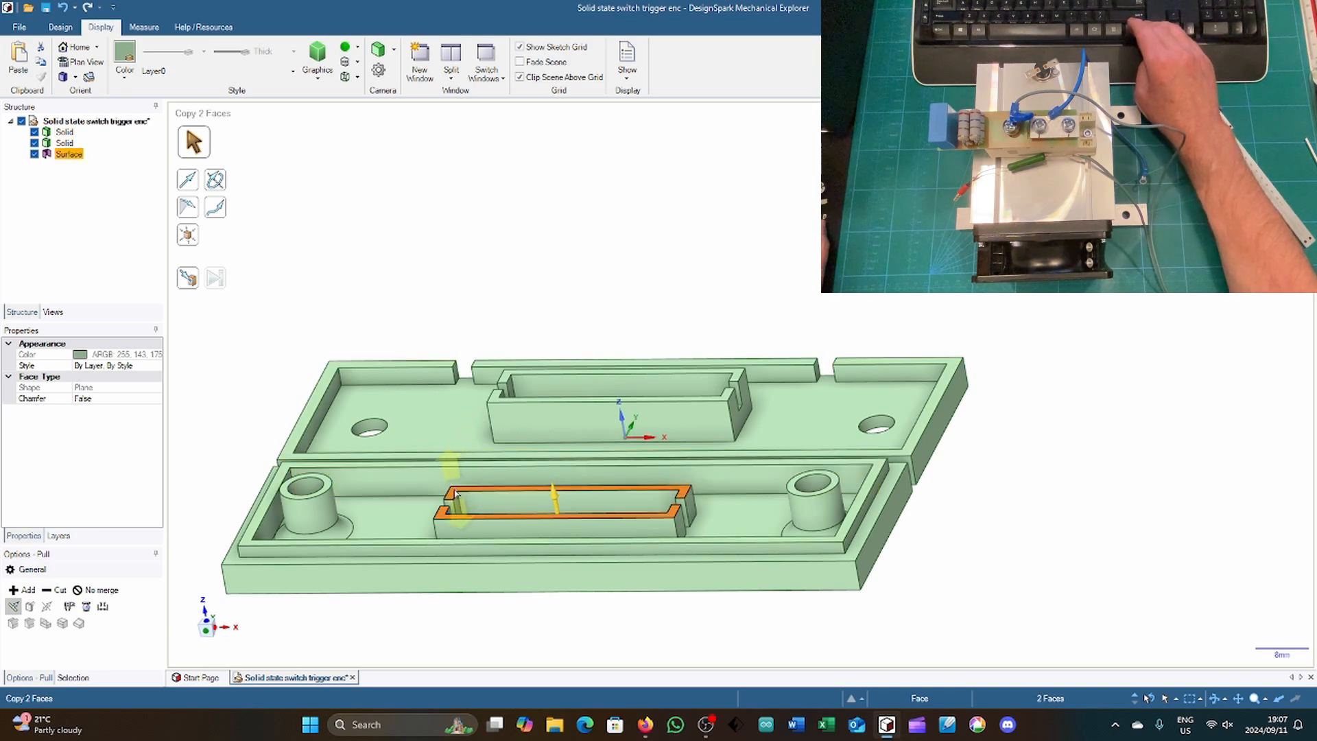
key("space")
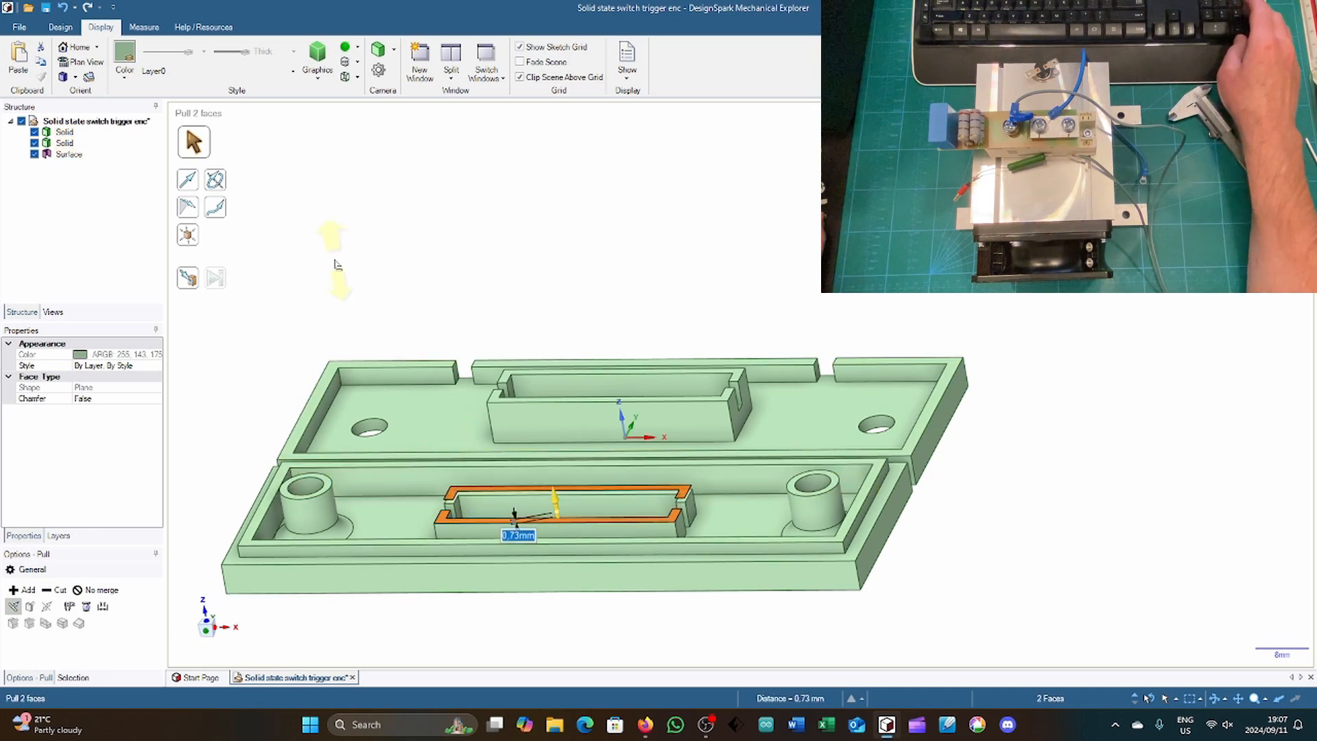
type("2")
key("Return")
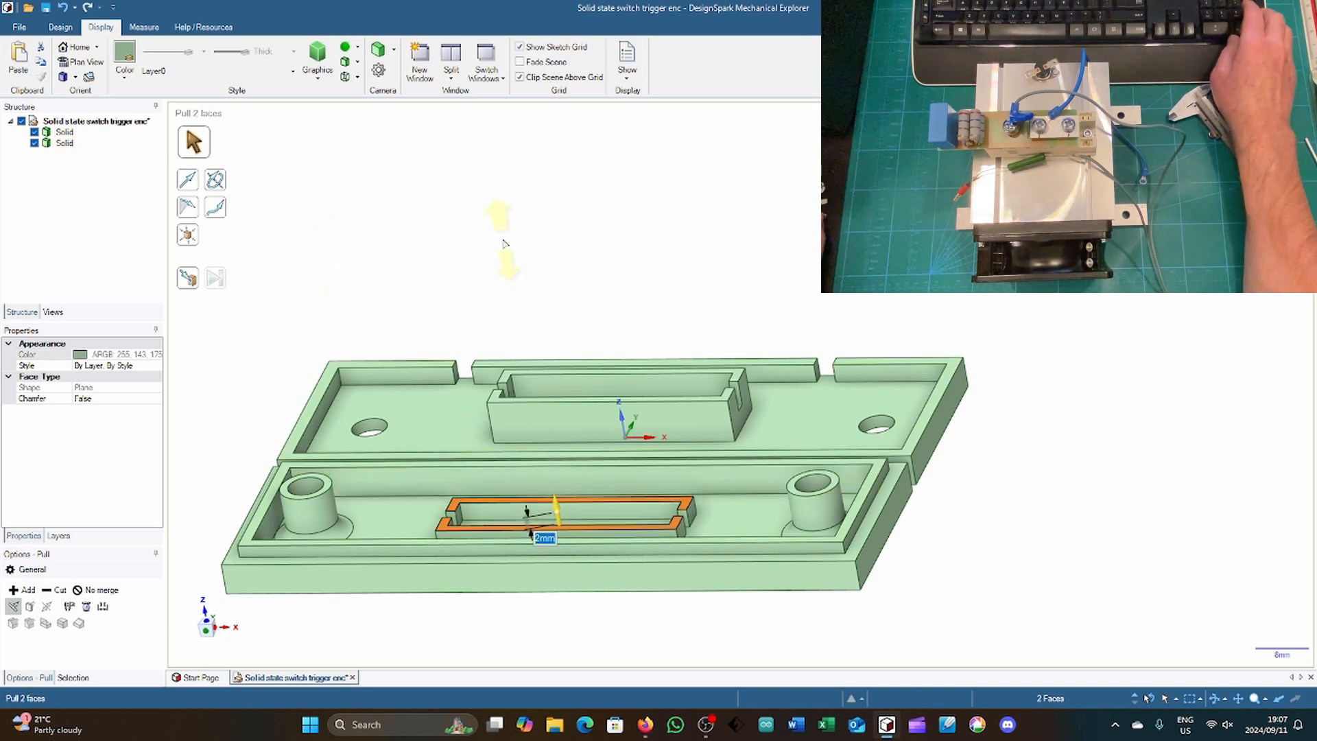
key("Escape")
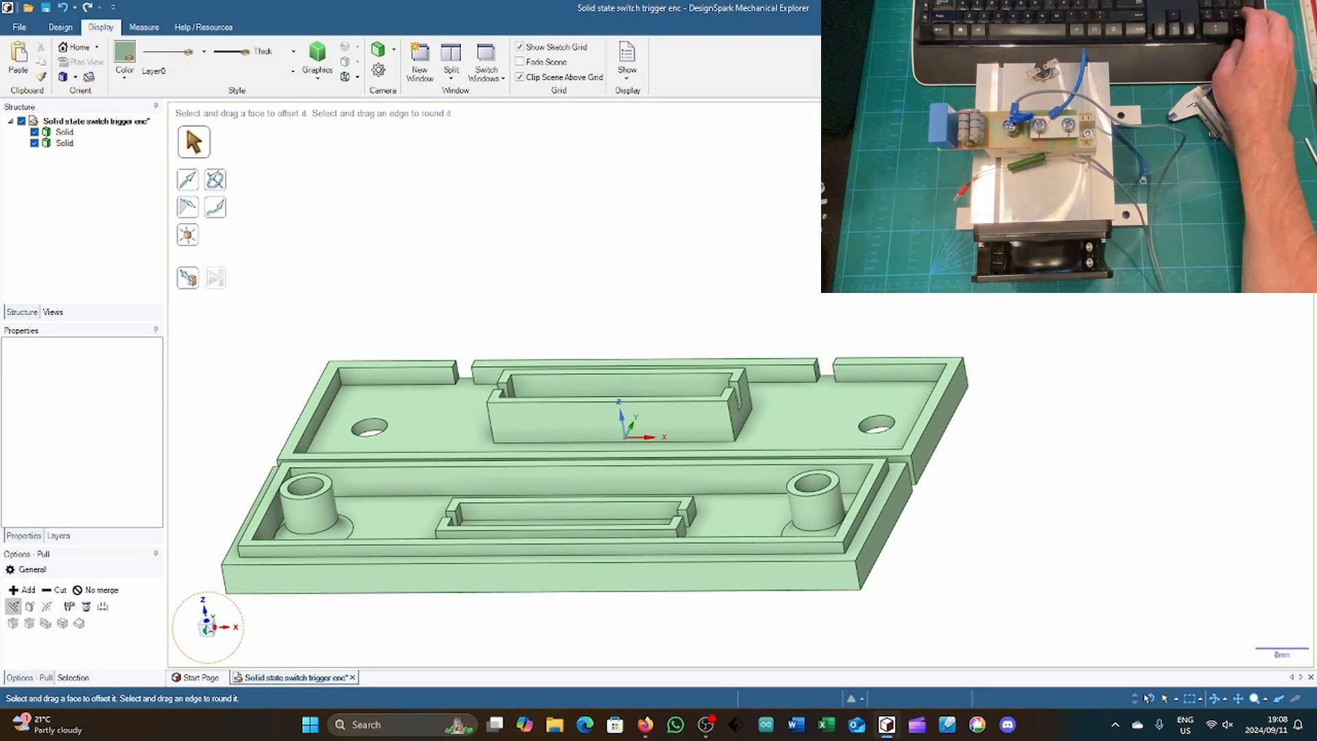
Step: View the model along the X axis and override the style of both the cover and base solids to transparent
left_click(221, 627)
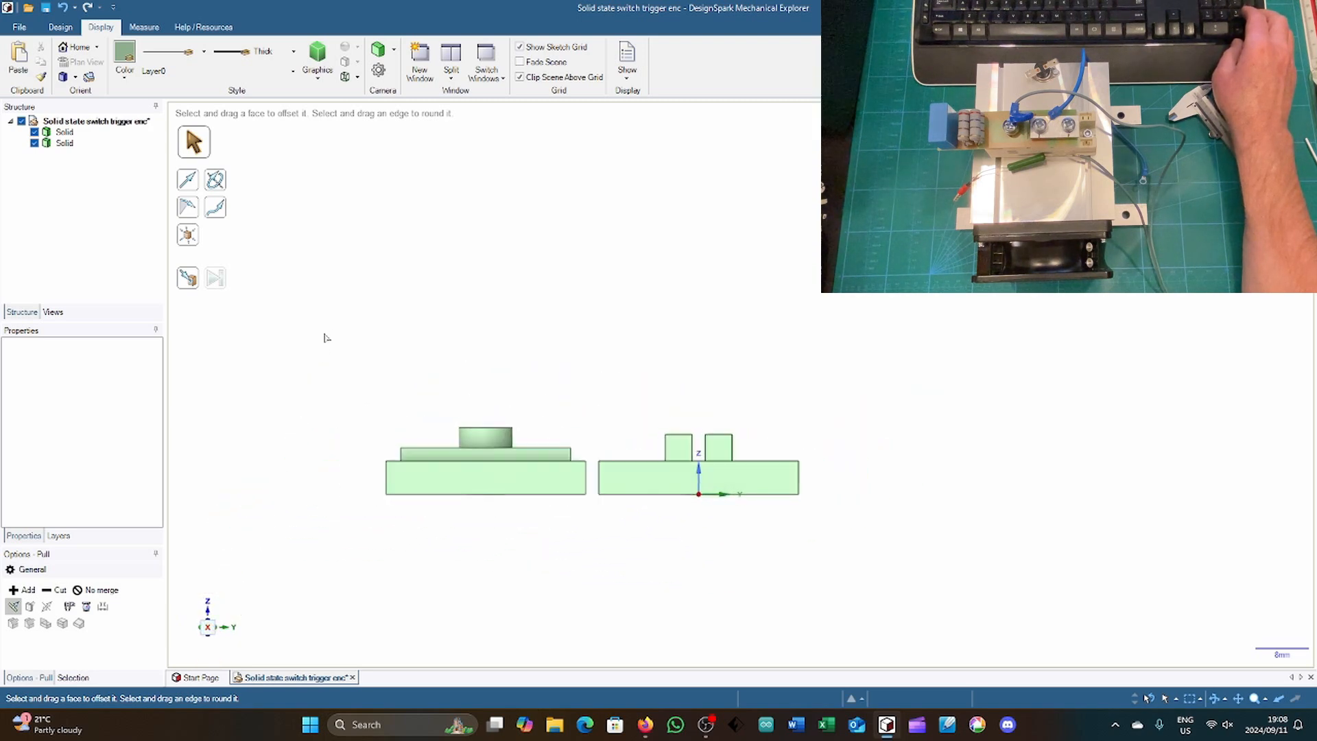
key("s")
left_click_drag(333, 299, 887, 602)
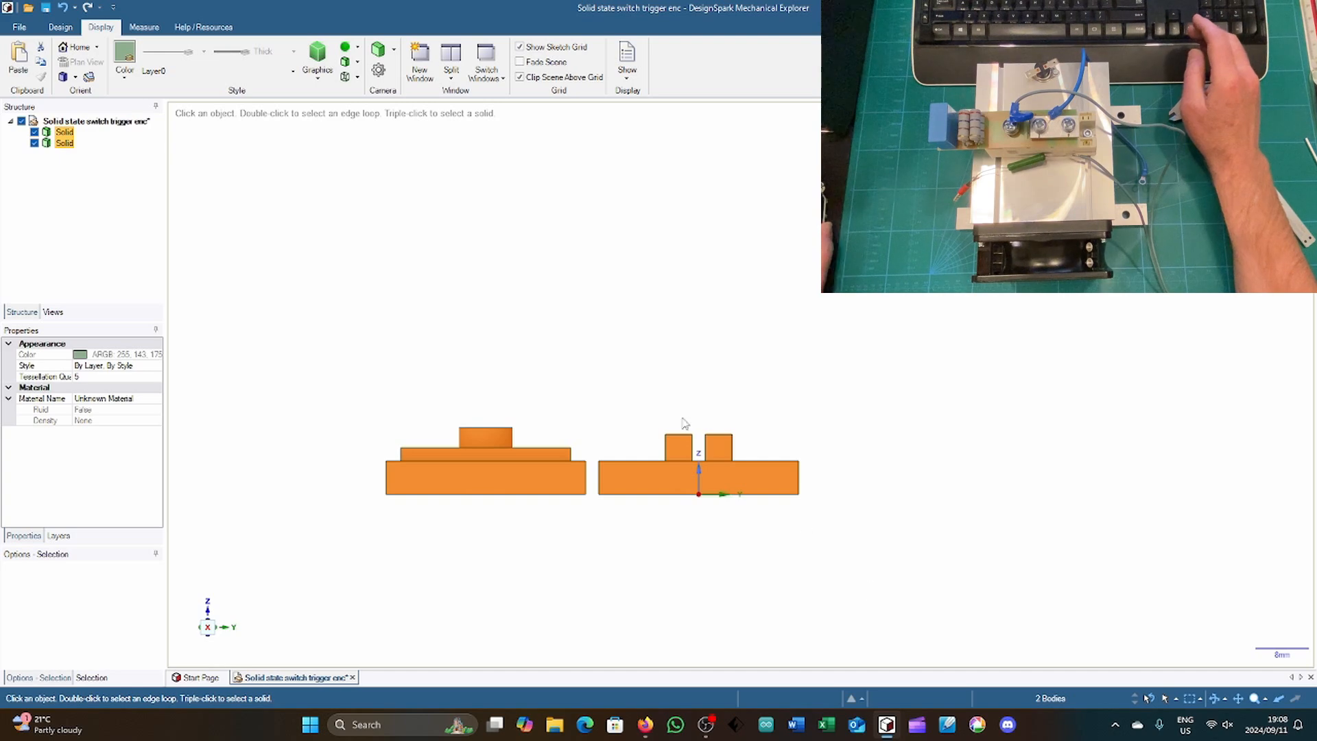
right_click(578, 343)
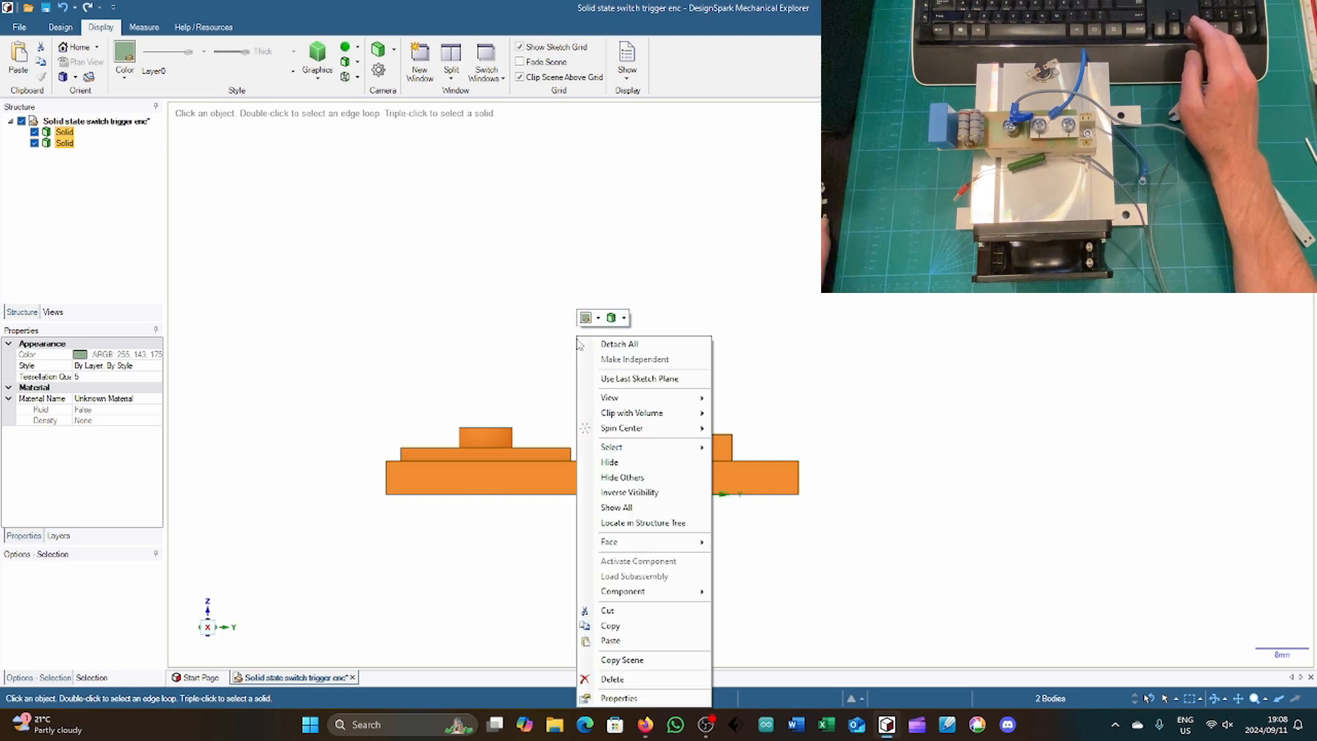
left_click(623, 319)
left_click(630, 339)
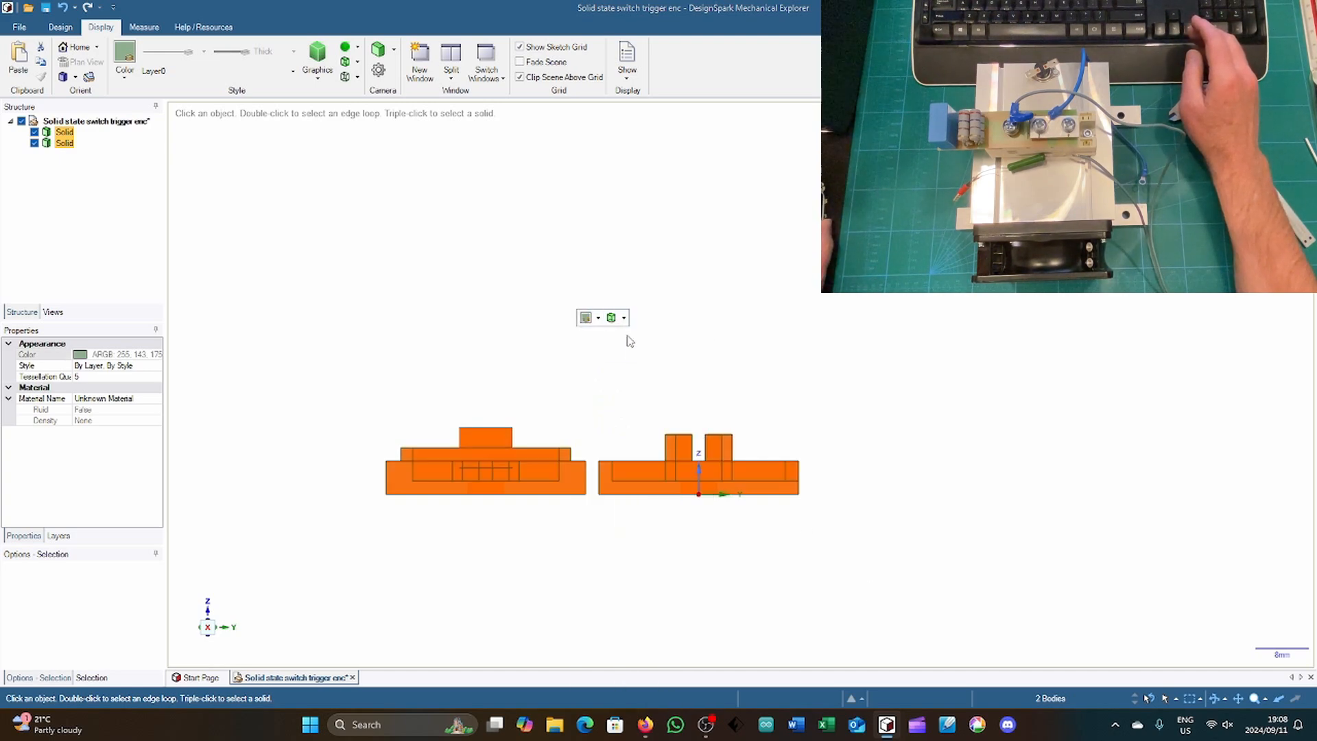
left_click(406, 328)
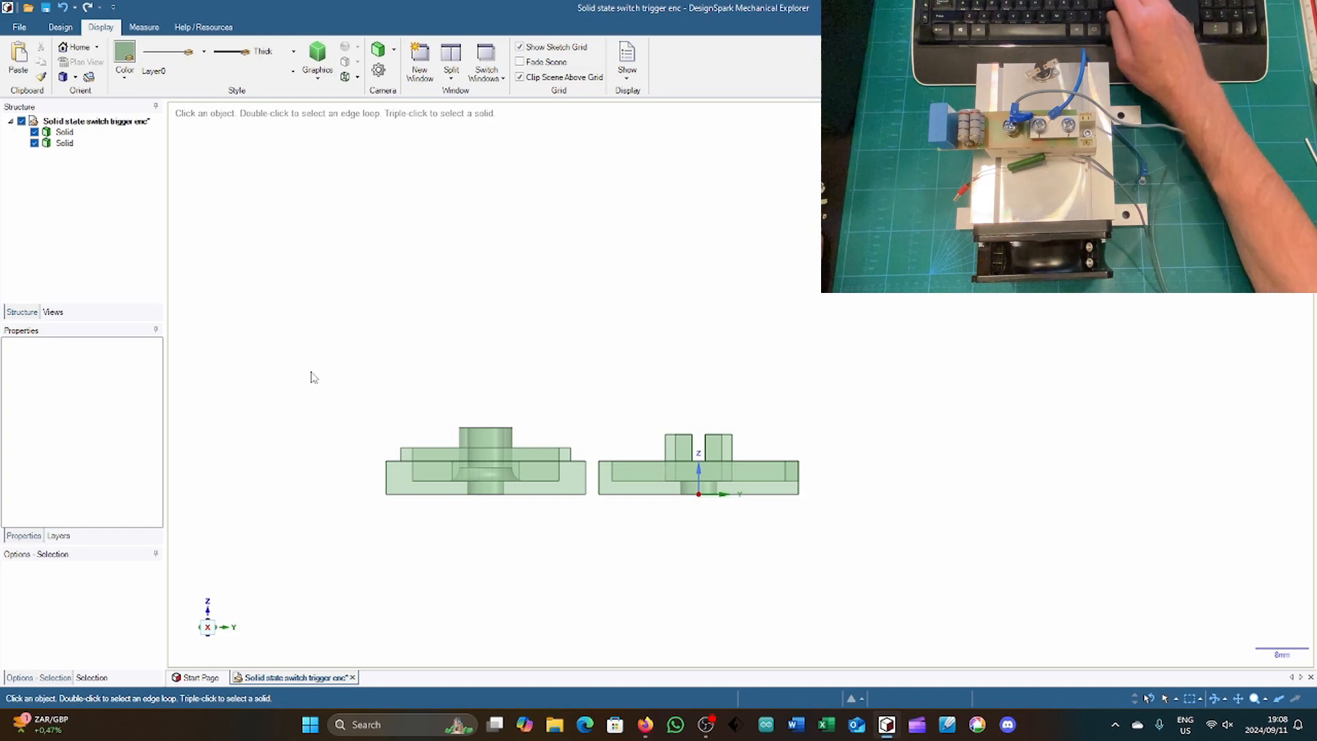
Step: Rotate the cover 180° about the X axis so it faces upside down
left_click_drag(354, 396, 594, 537)
key("m")
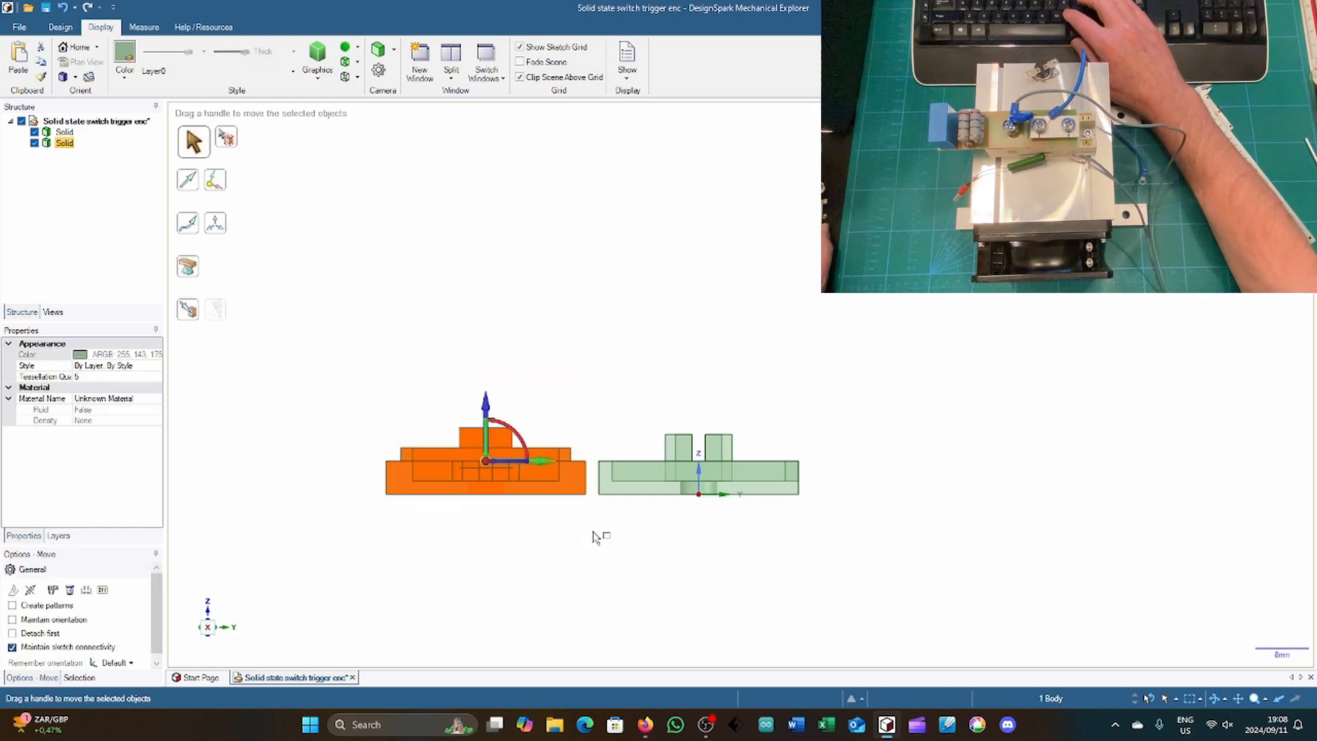
left_click_drag(523, 421, 479, 533)
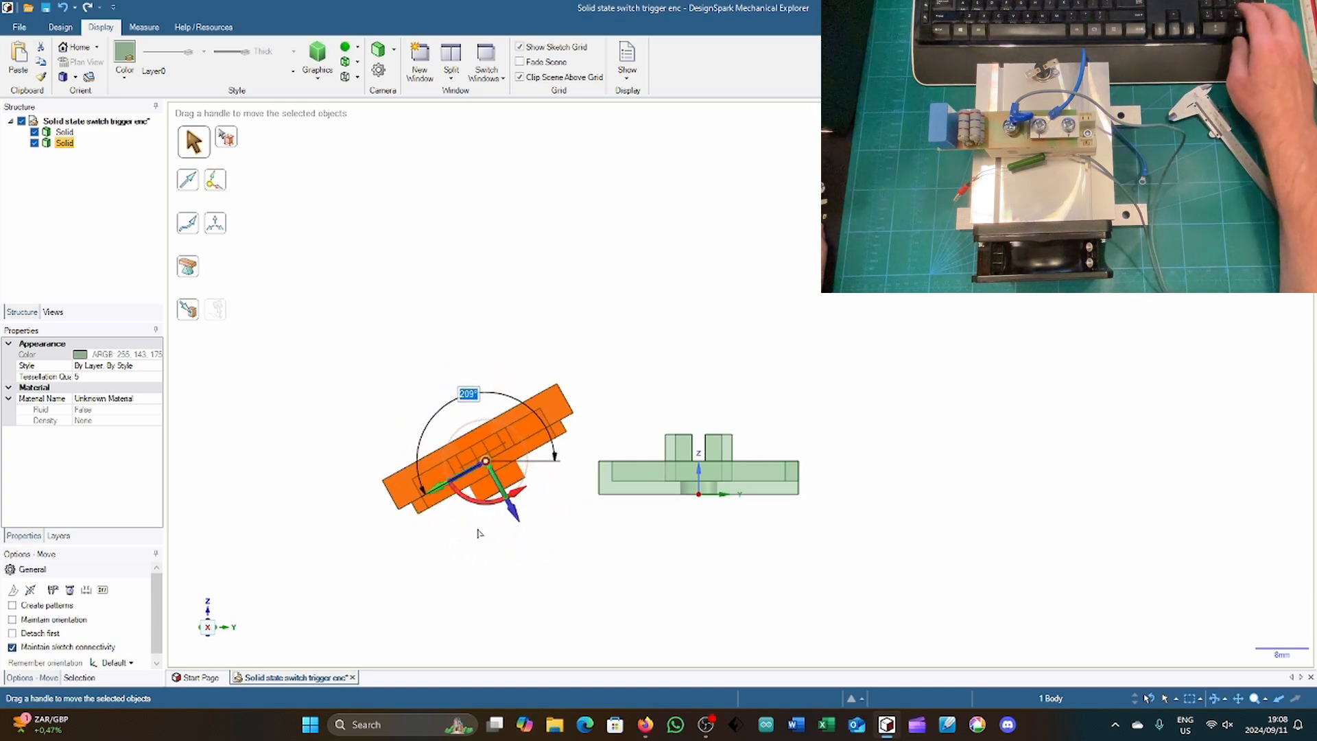
type("180")
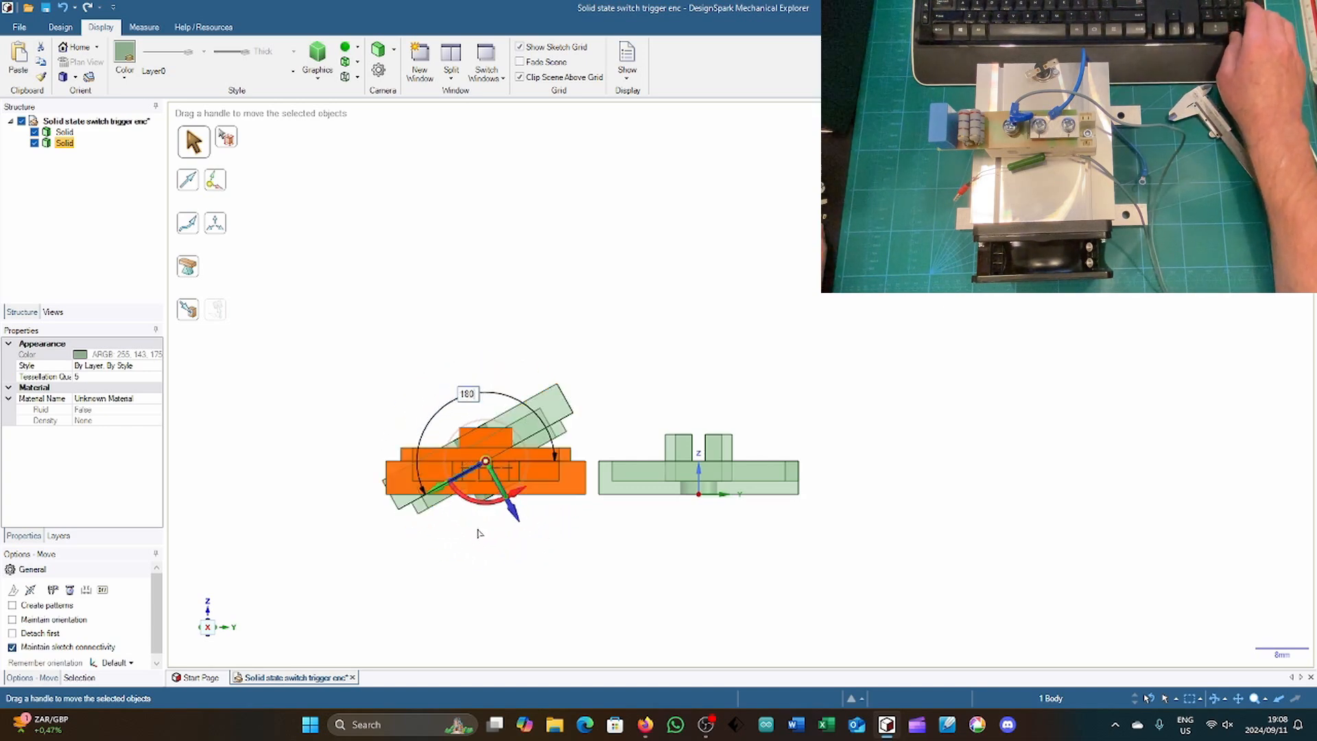
key("Return")
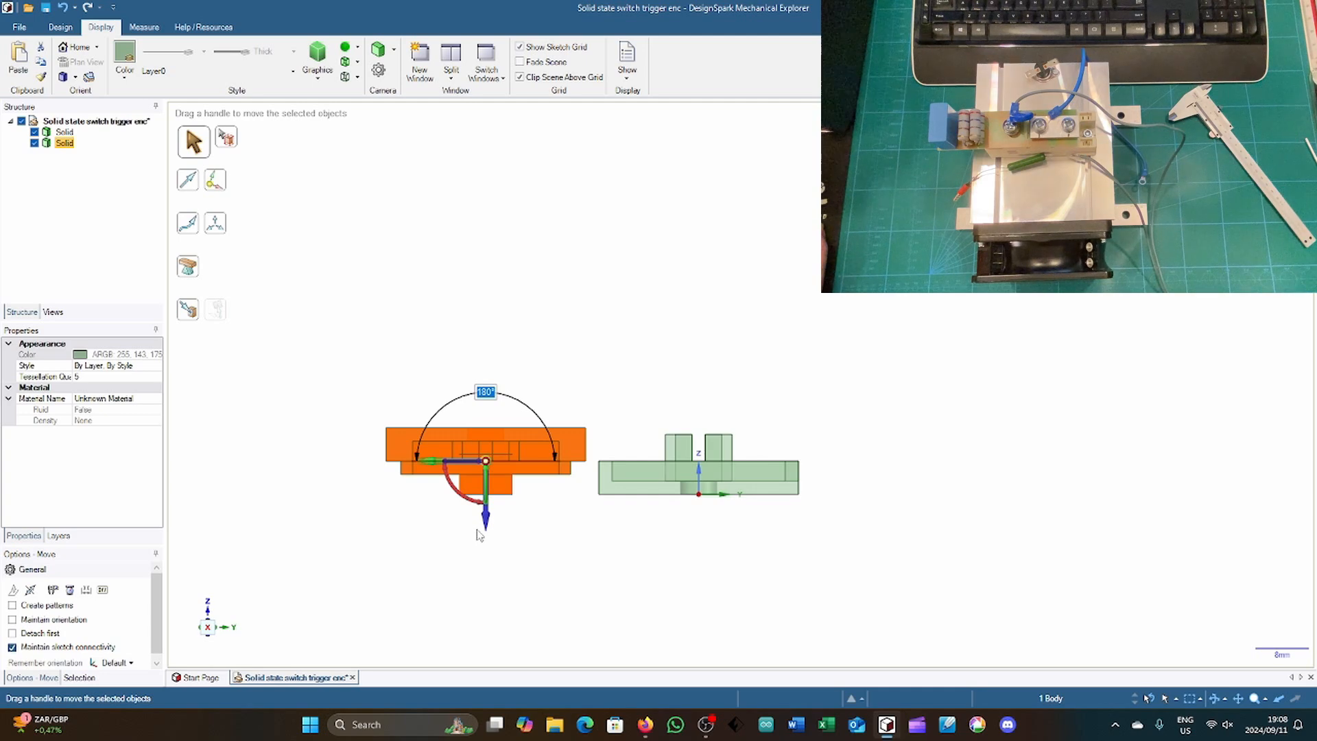
Step: Move the flipped cover 32 mm along Y onto the base and examine how the two parts fit together
left_click_drag(435, 463, 526, 467)
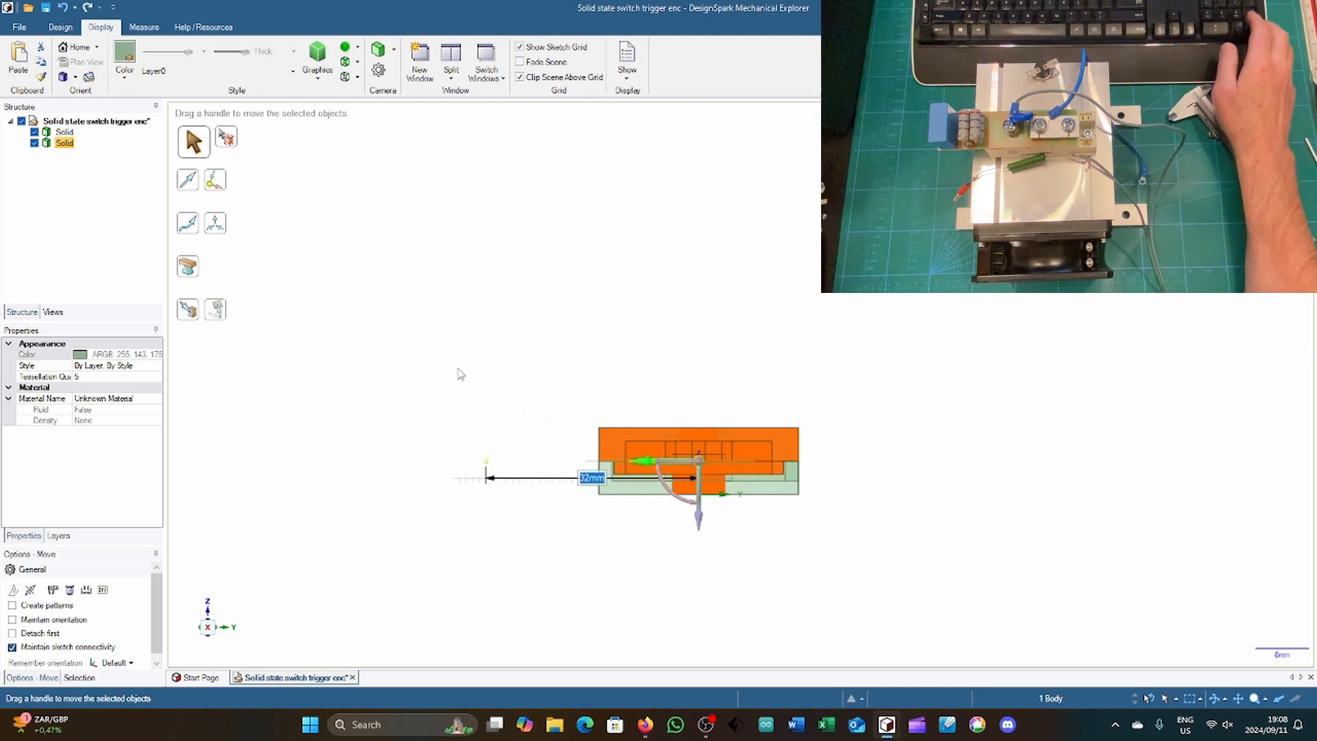
middle_click_drag(452, 363, 639, 358)
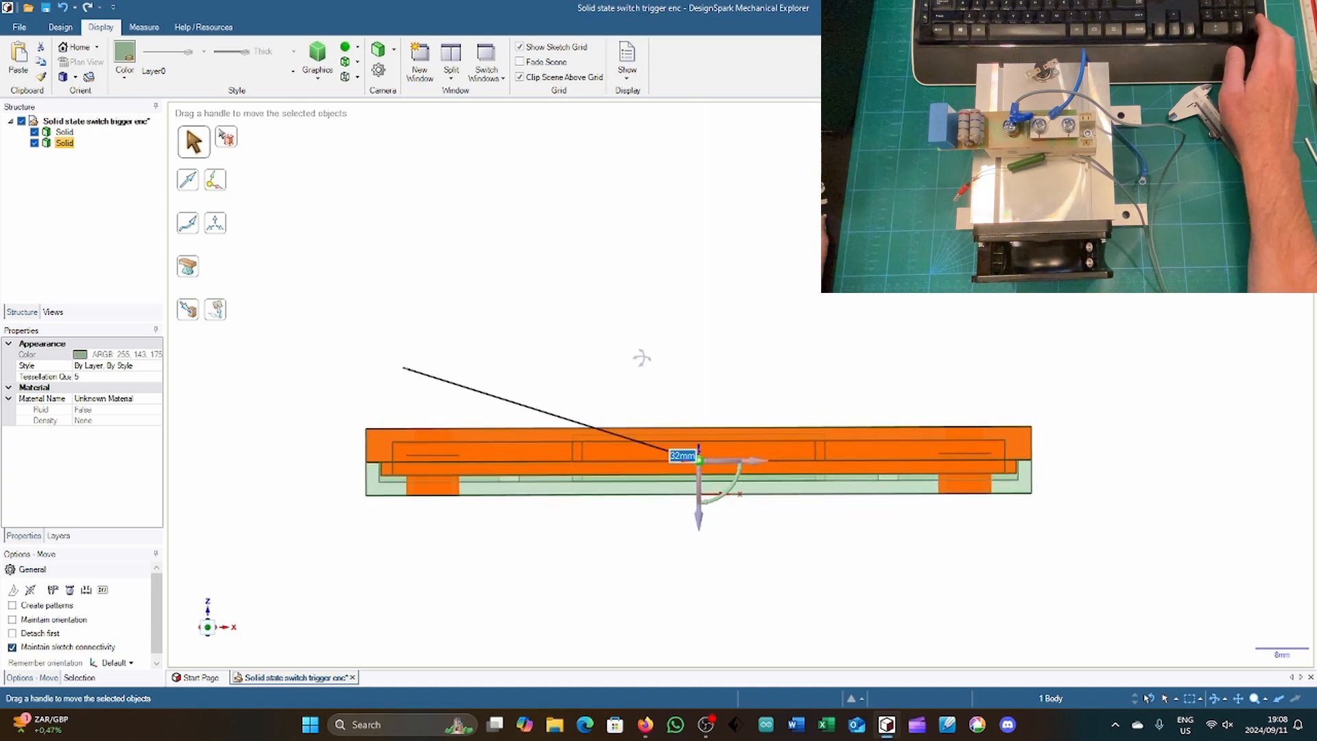
middle_click_drag(641, 357, 622, 328)
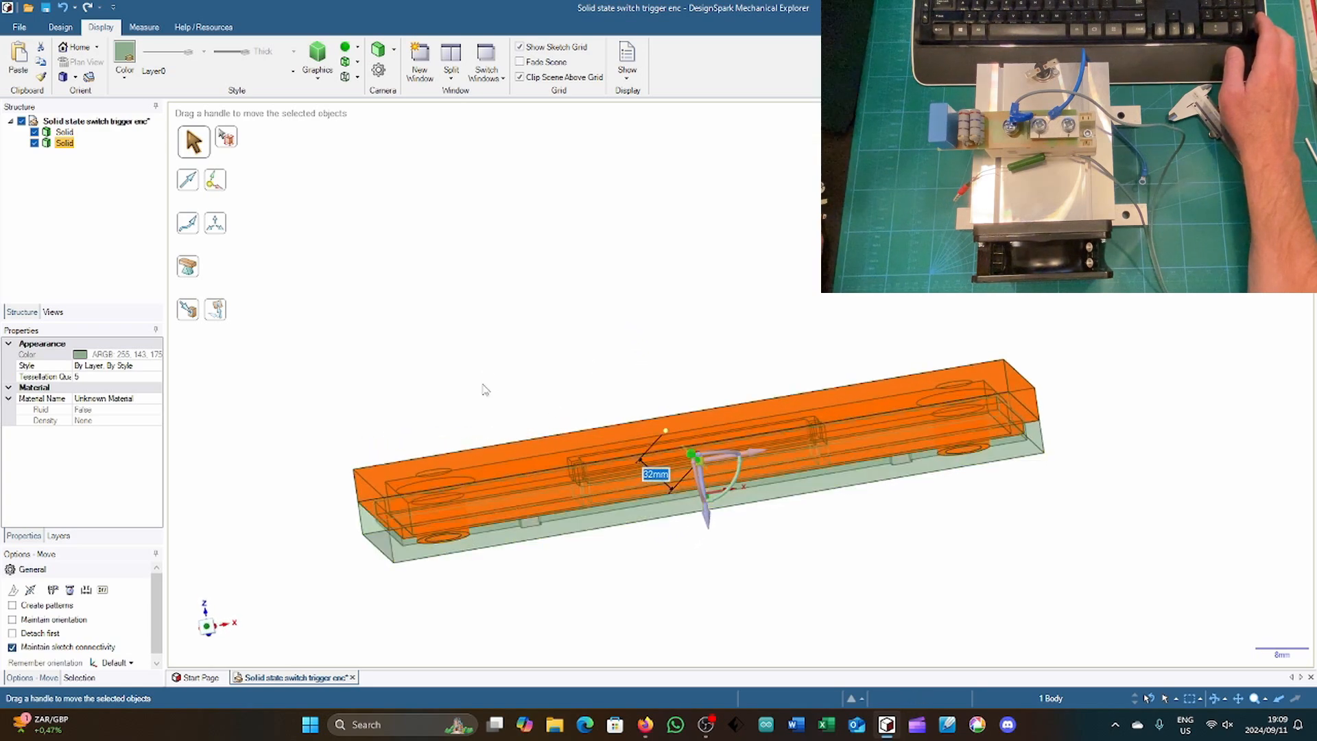
middle_click_drag(498, 323, 502, 370)
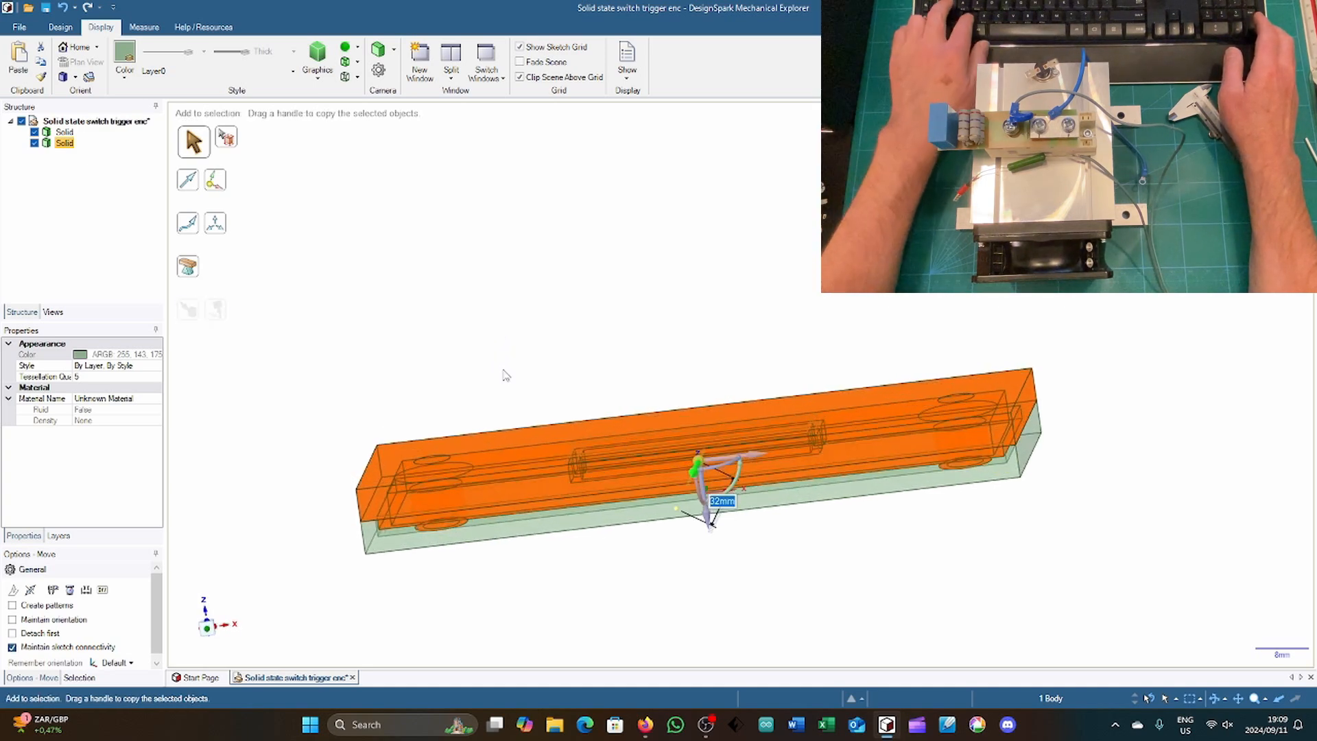
Step: Undo the cover's move and rotation and return to an angled view with nothing selected
key("ctrl+z")
key("ctrl+z")
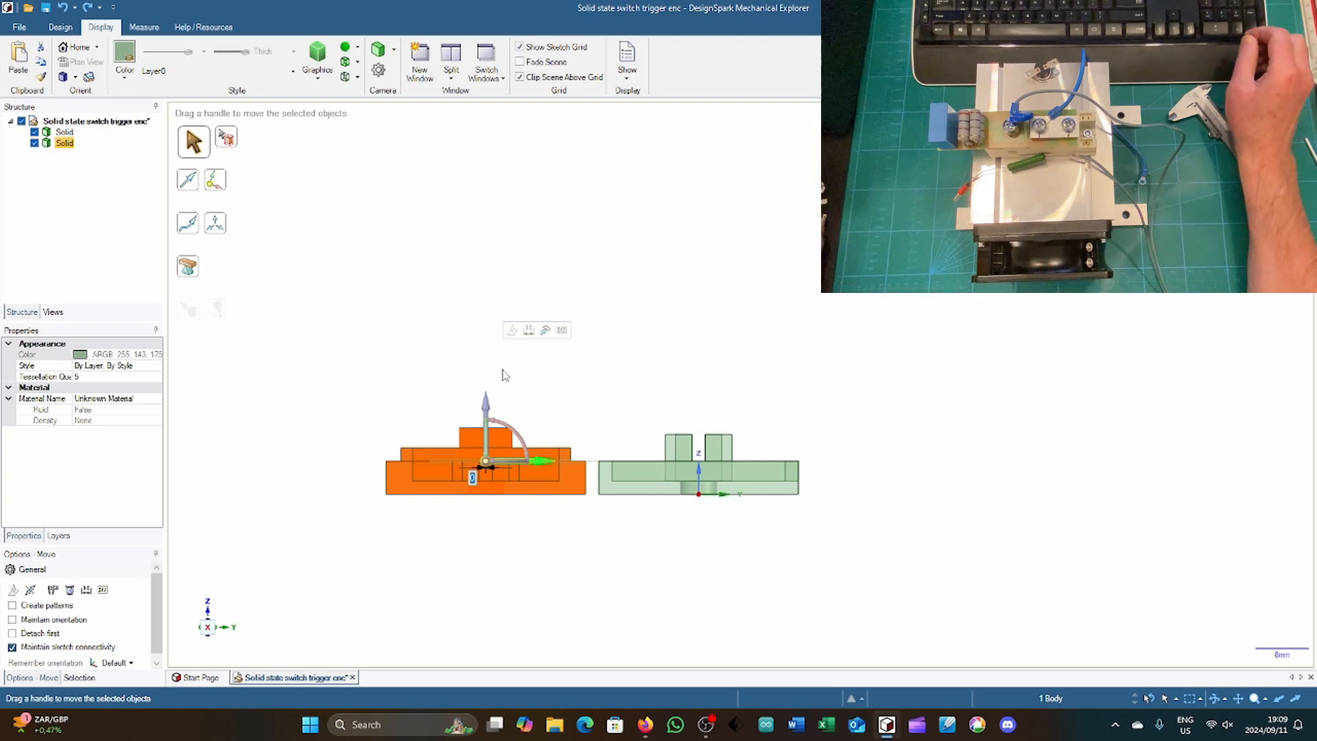
key("h")
left_click(303, 430)
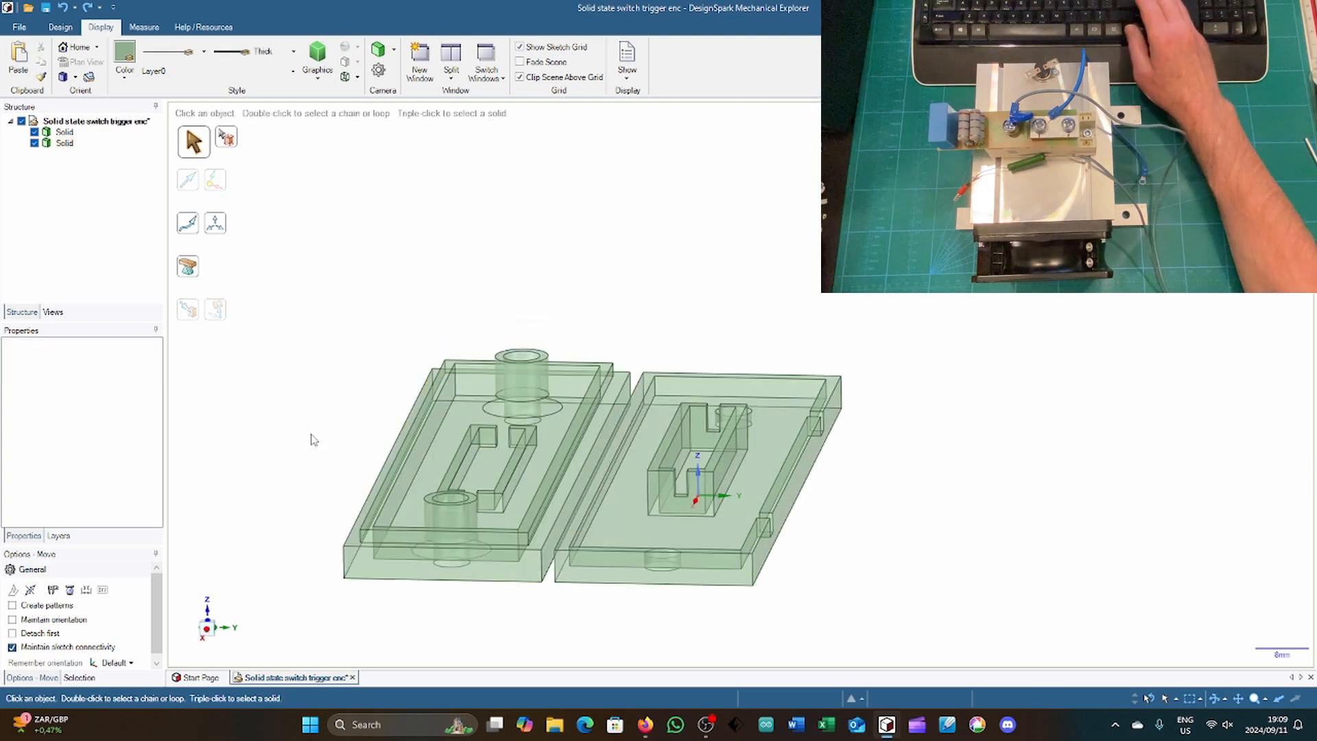
Step: Lower the top ring faces of both cover collars by 2 mm with Pull
key("p")
left_click(472, 500)
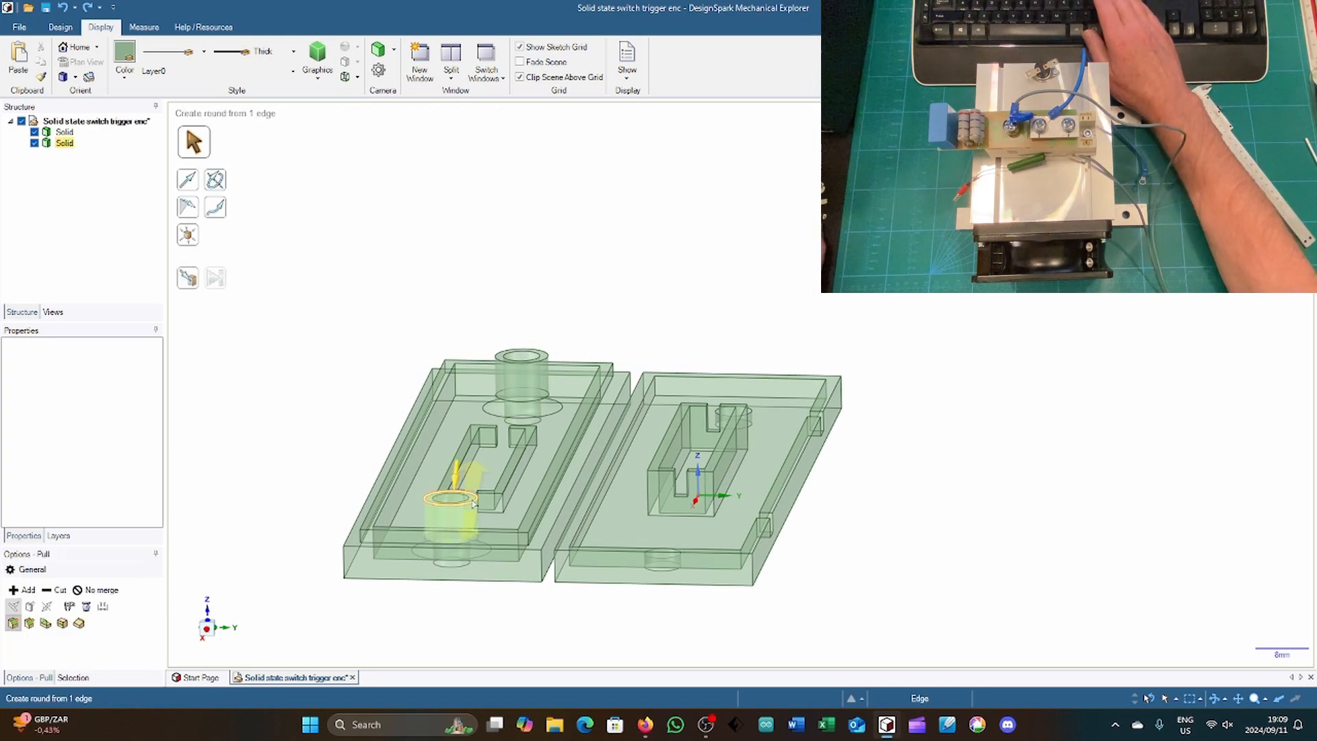
scroll(474, 502, "up", 3)
scroll(473, 503, "up", 2)
left_click(474, 499)
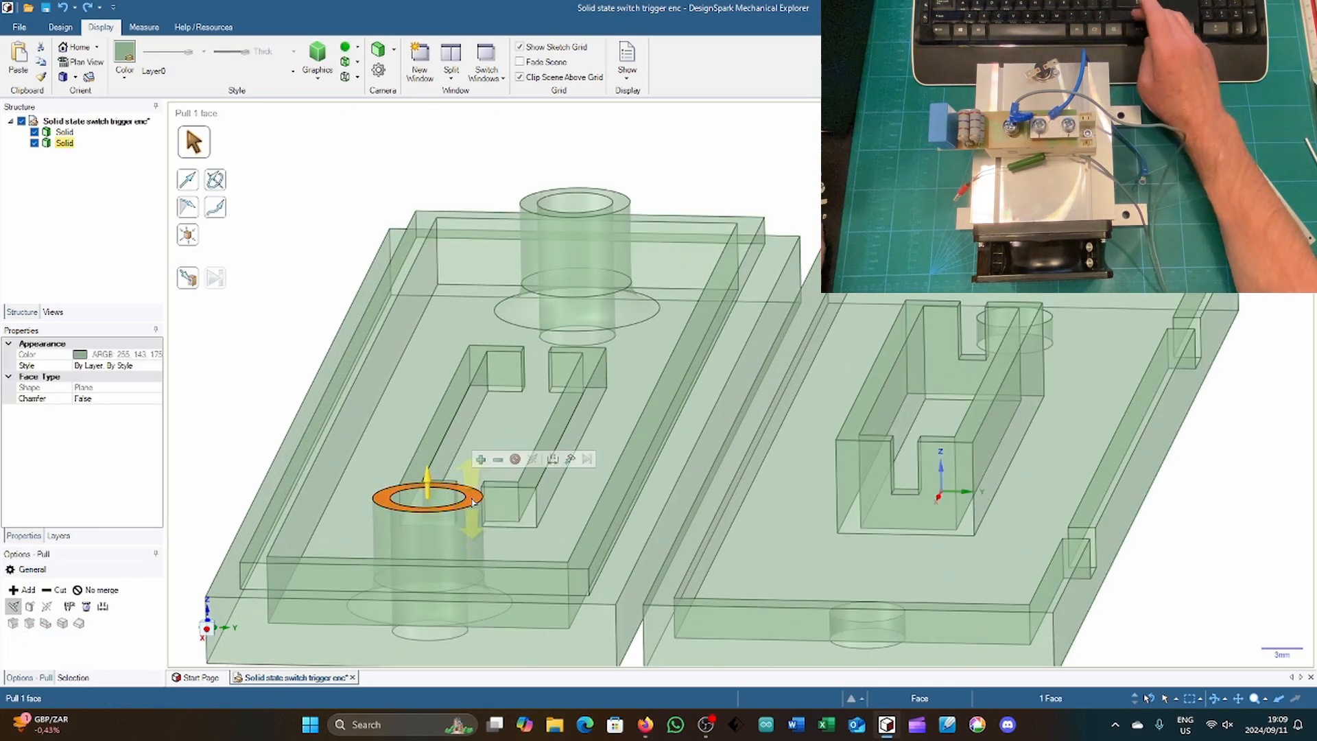
left_click(529, 209, "ctrl")
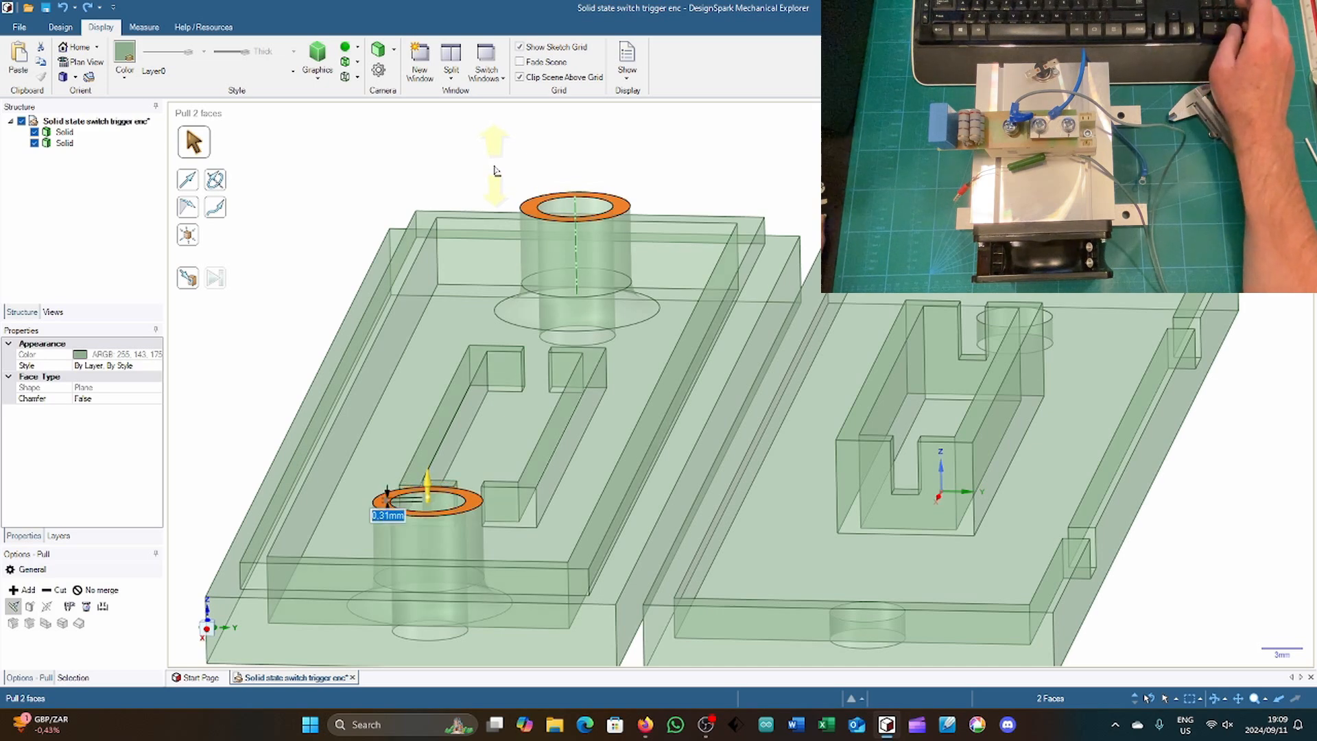
left_click_drag(497, 170, 425, 173)
type("22")
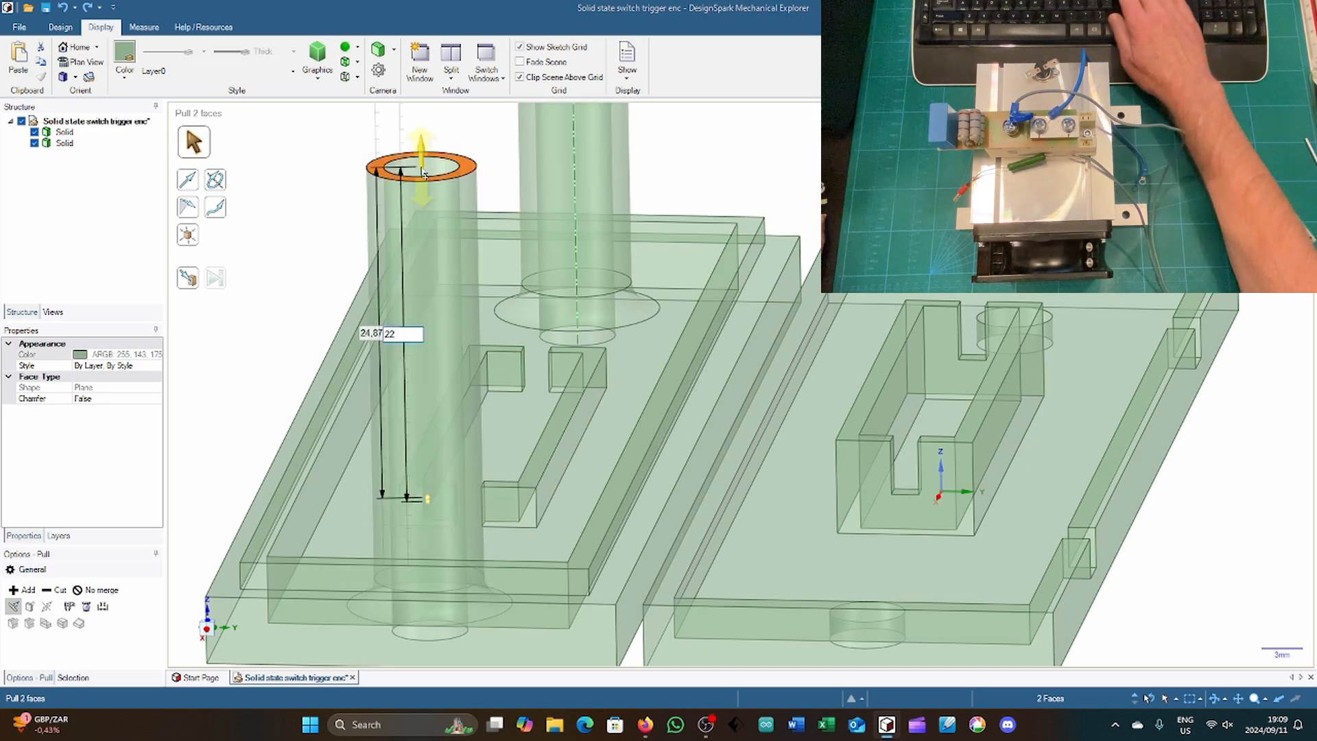
key("BackSpace")
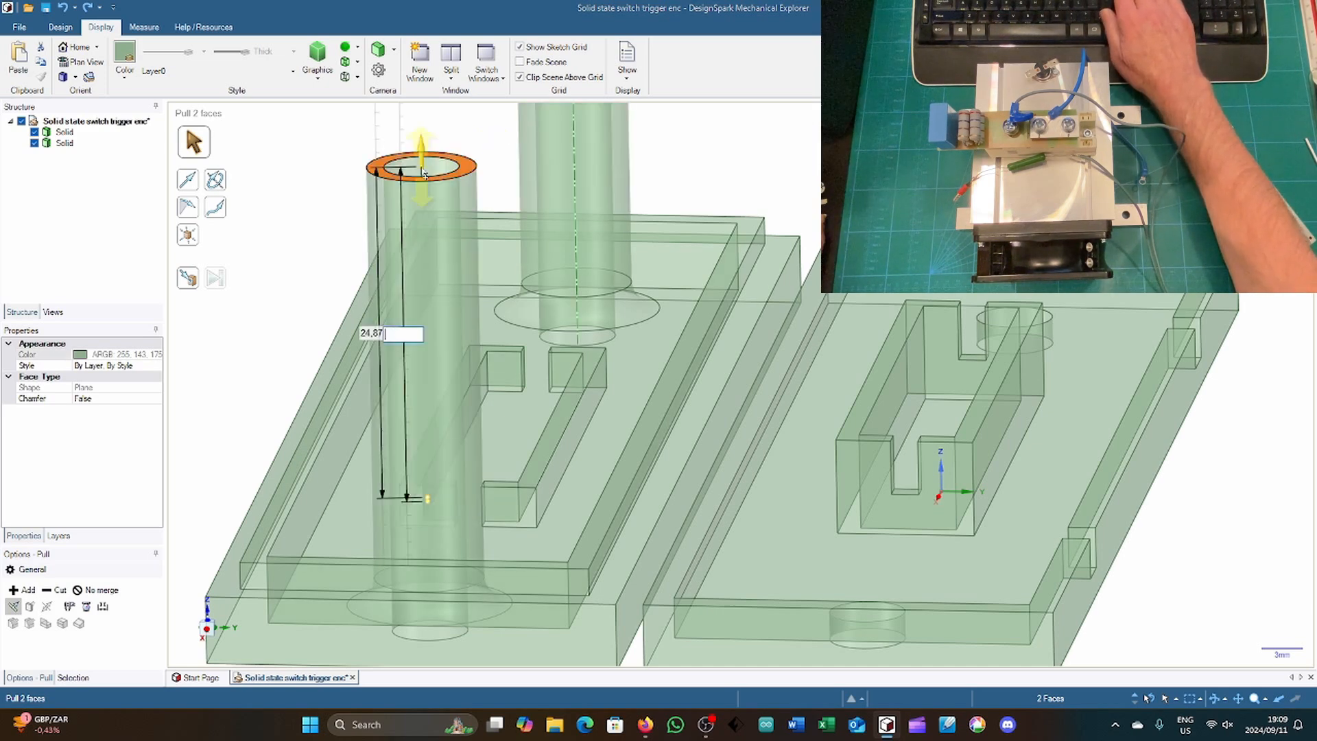
key("Return")
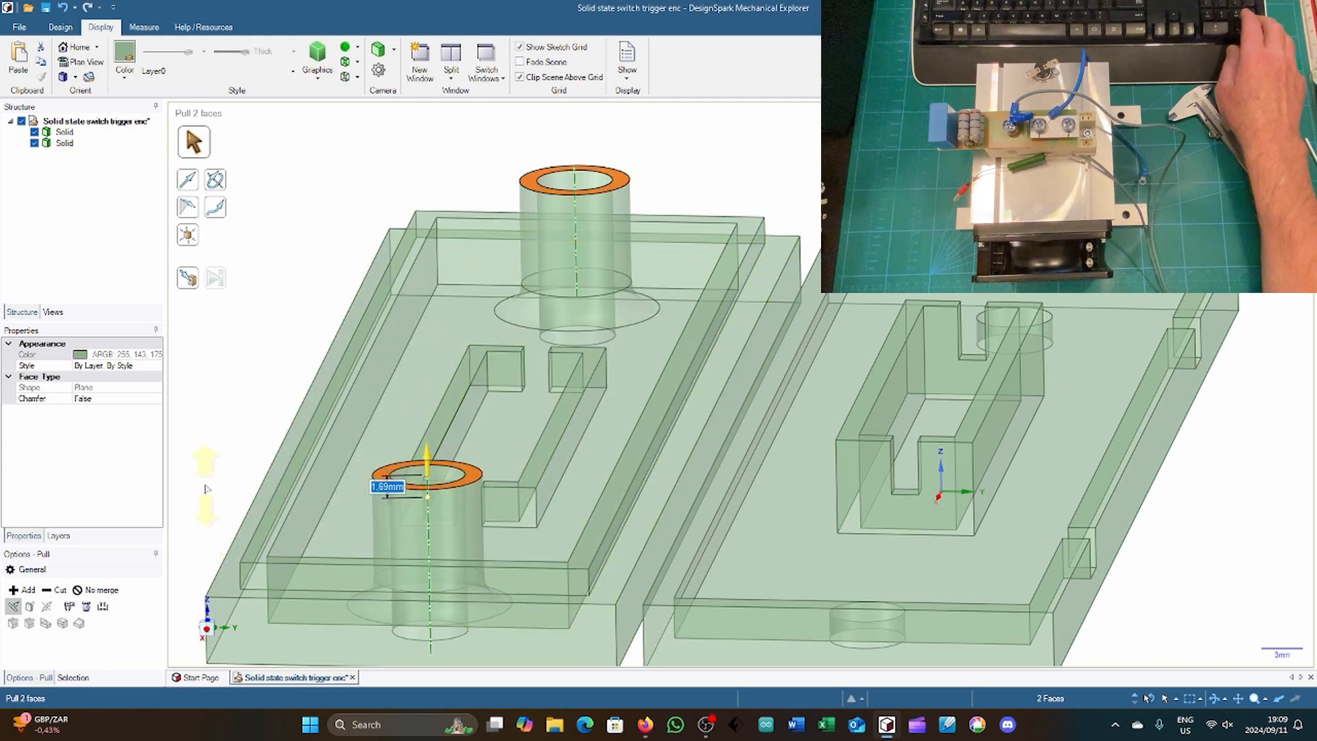
middle_click_drag(209, 475, 217, 441)
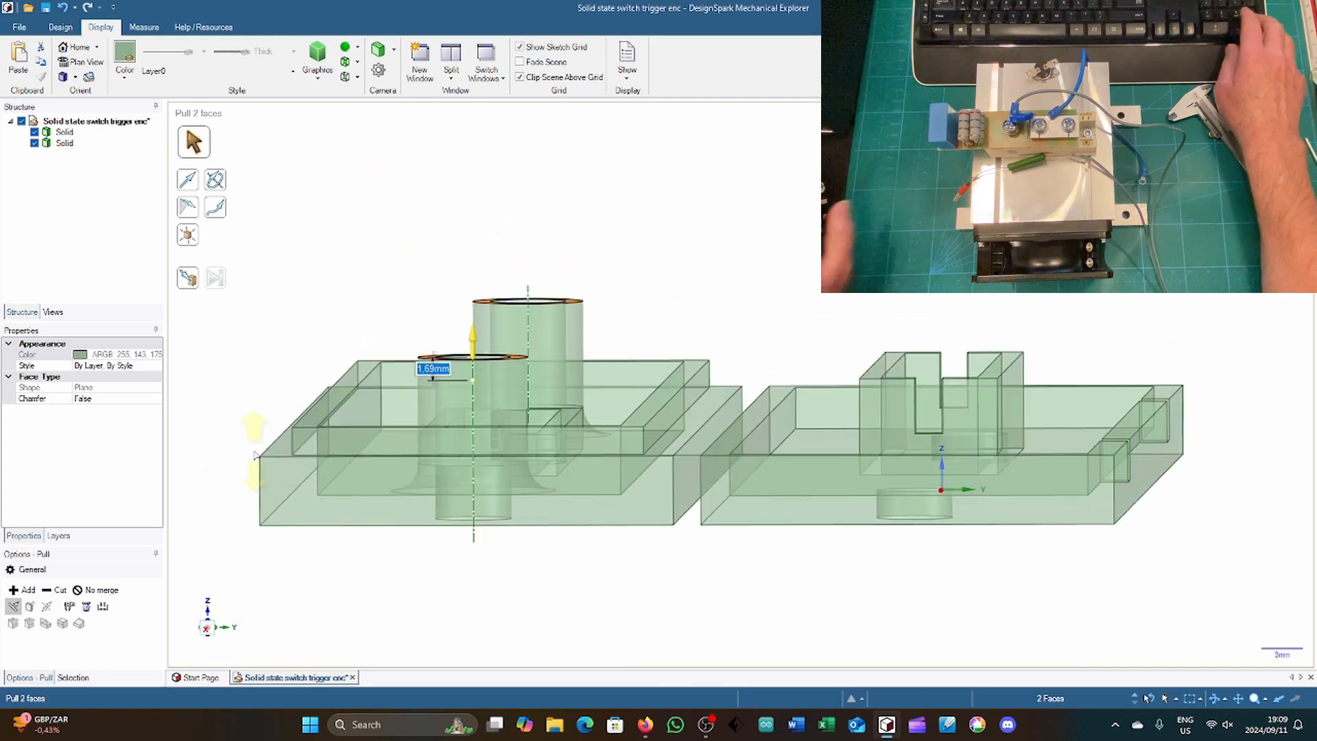
key("ctrl+z")
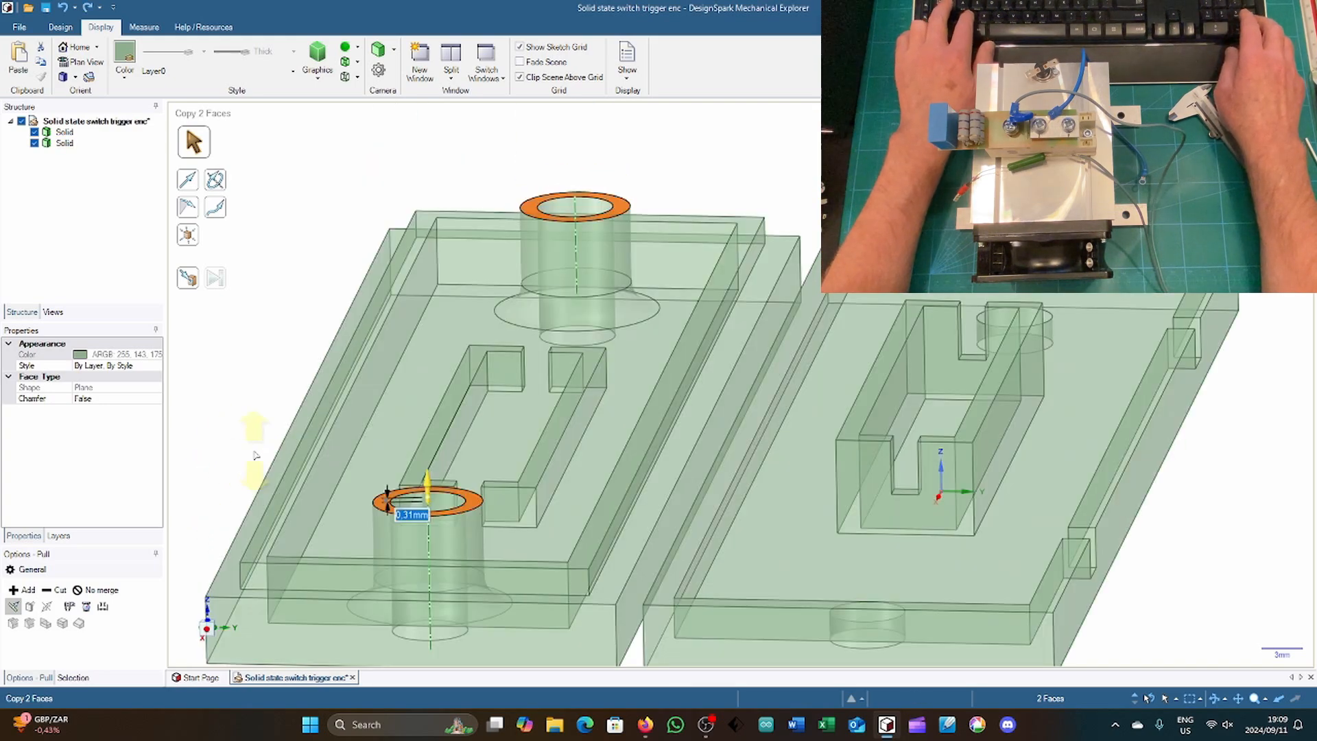
type("0")
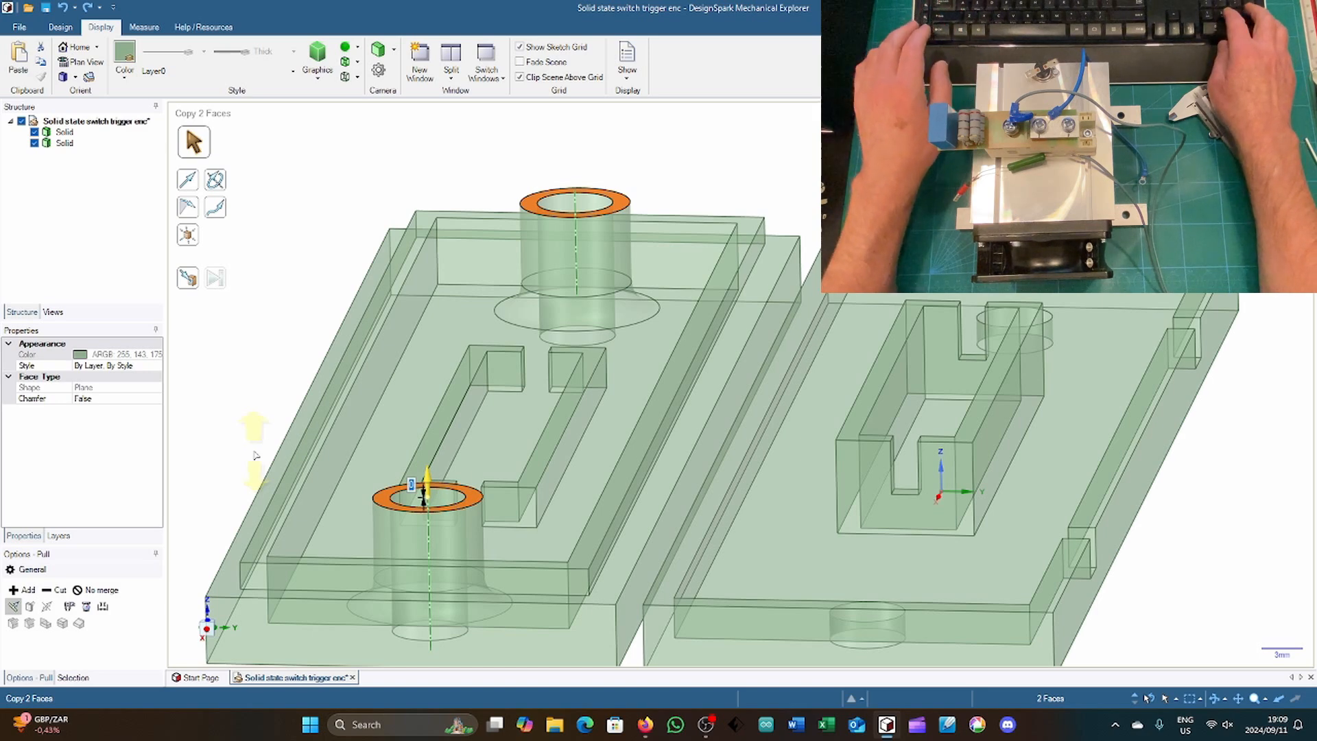
type("-2")
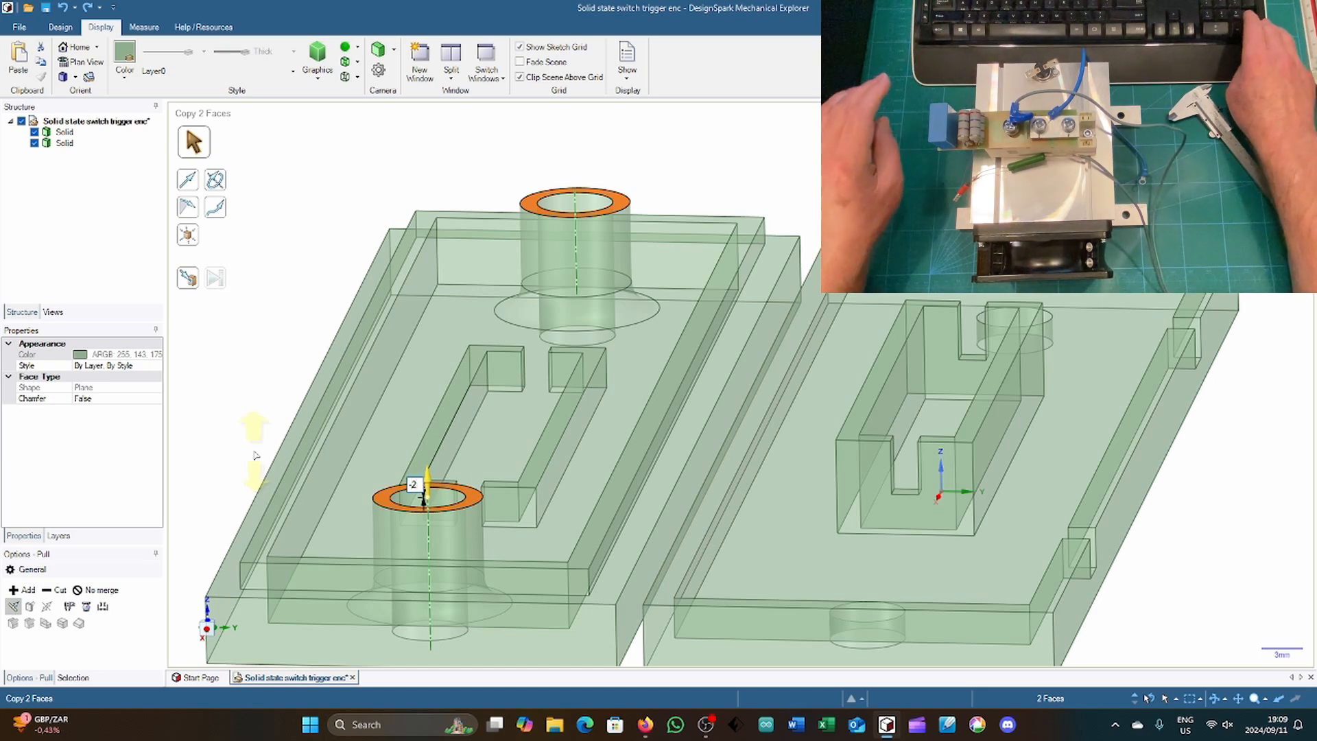
key("Return")
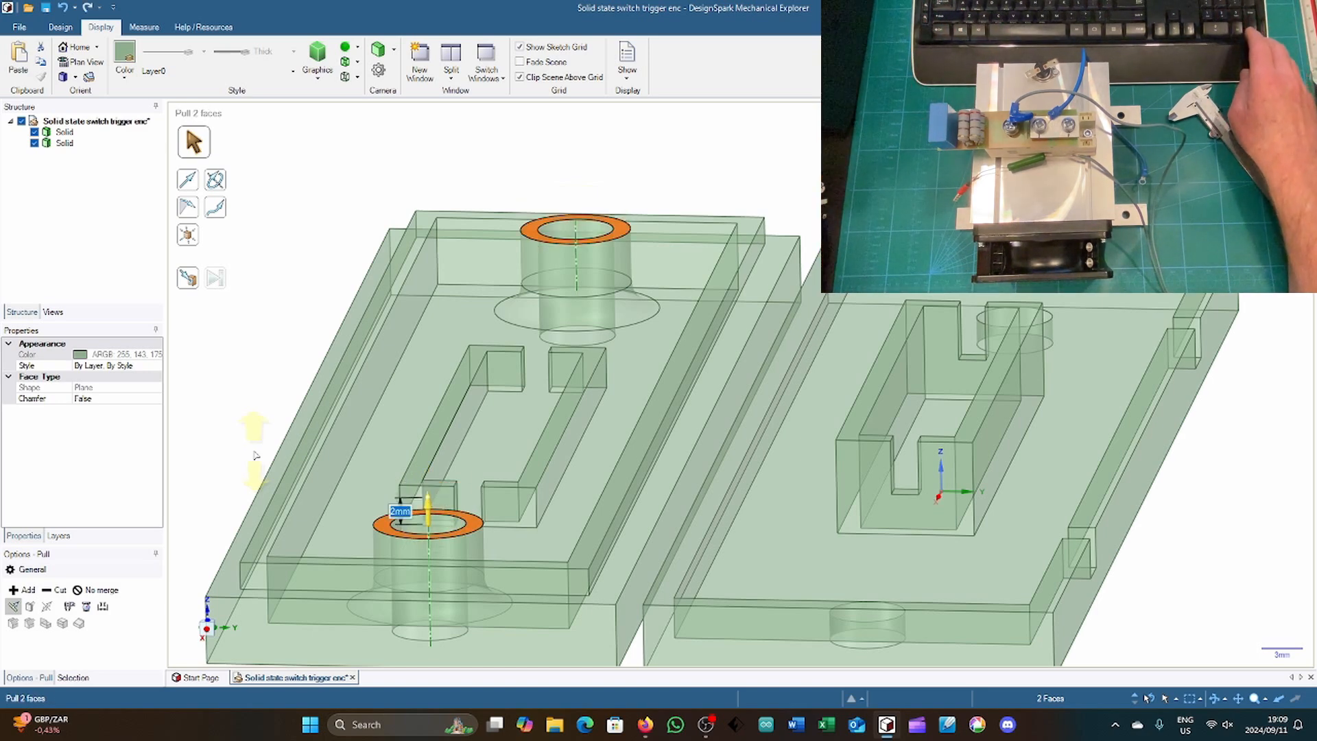
key("Escape")
Step: Measure the distance between the cover lip's top face and the front collar's top ring face, and clear the selection
middle_click_drag(238, 384, 265, 348)
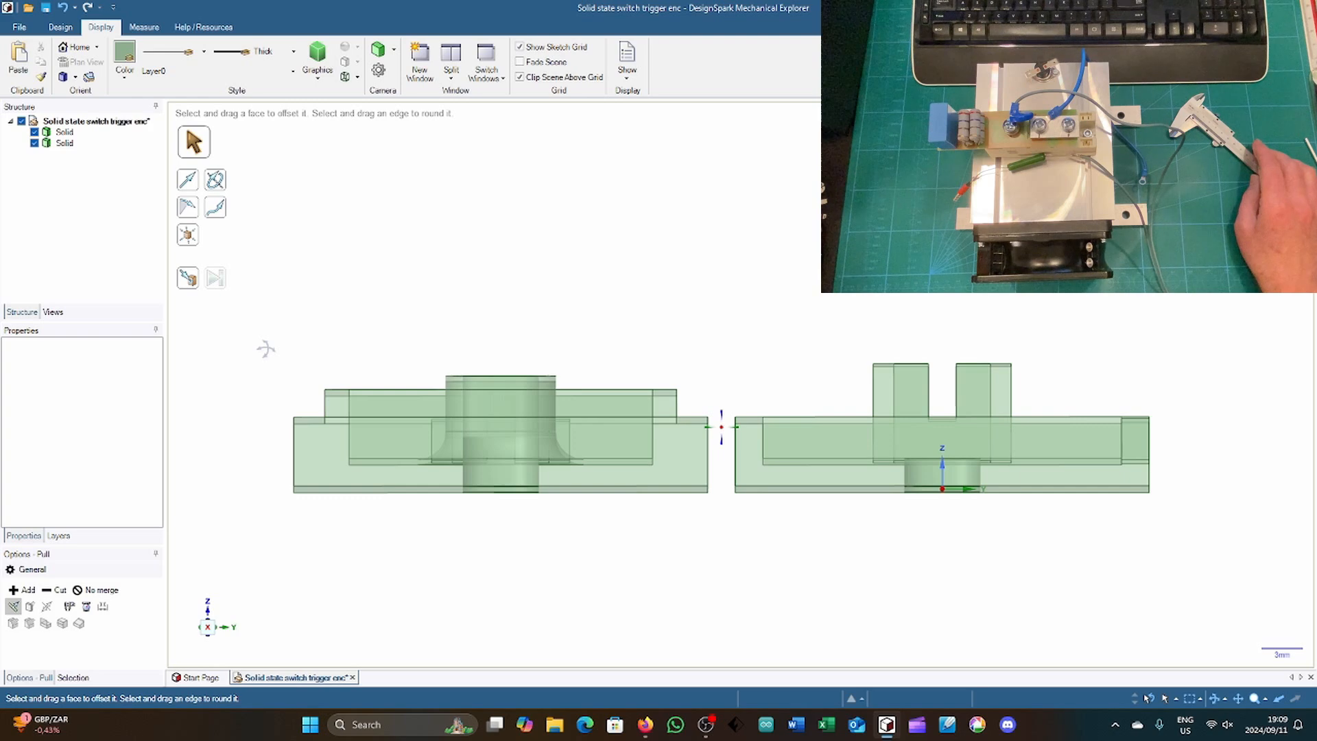
middle_click_drag(265, 349, 264, 367)
key("e")
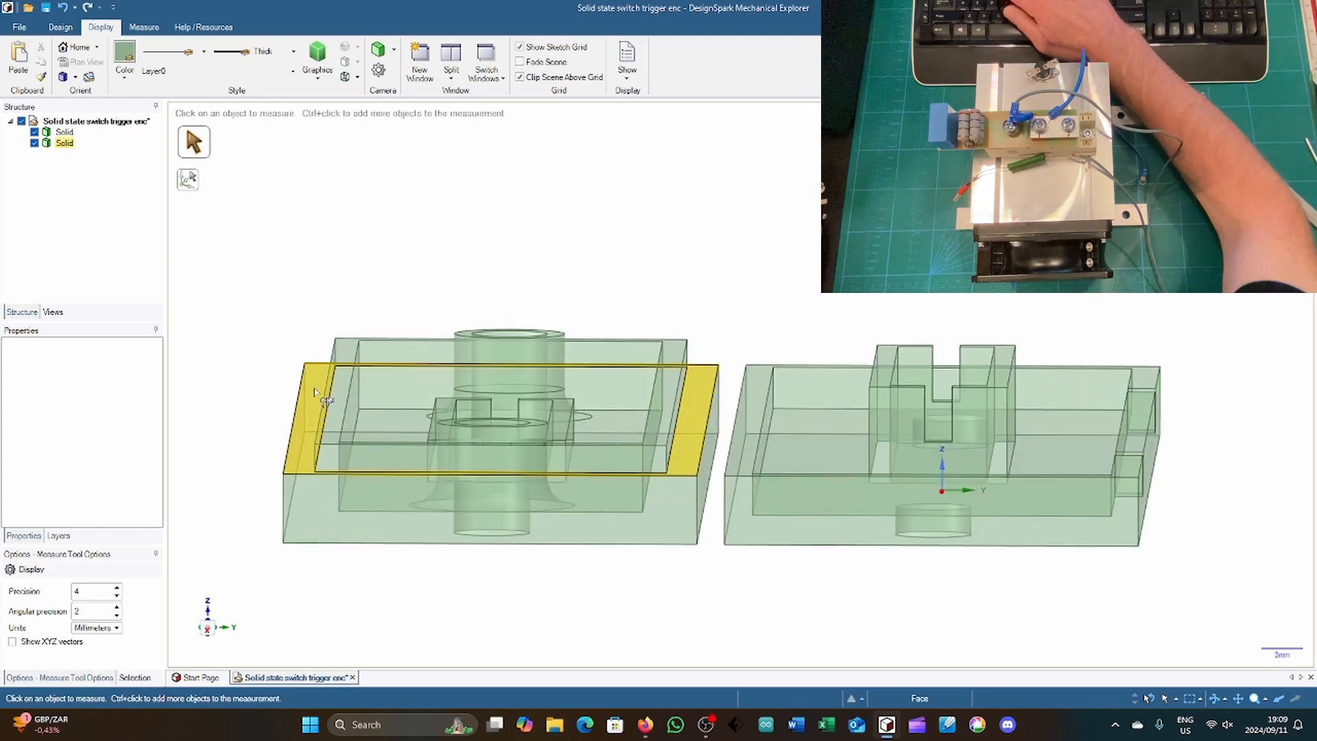
left_click(343, 410)
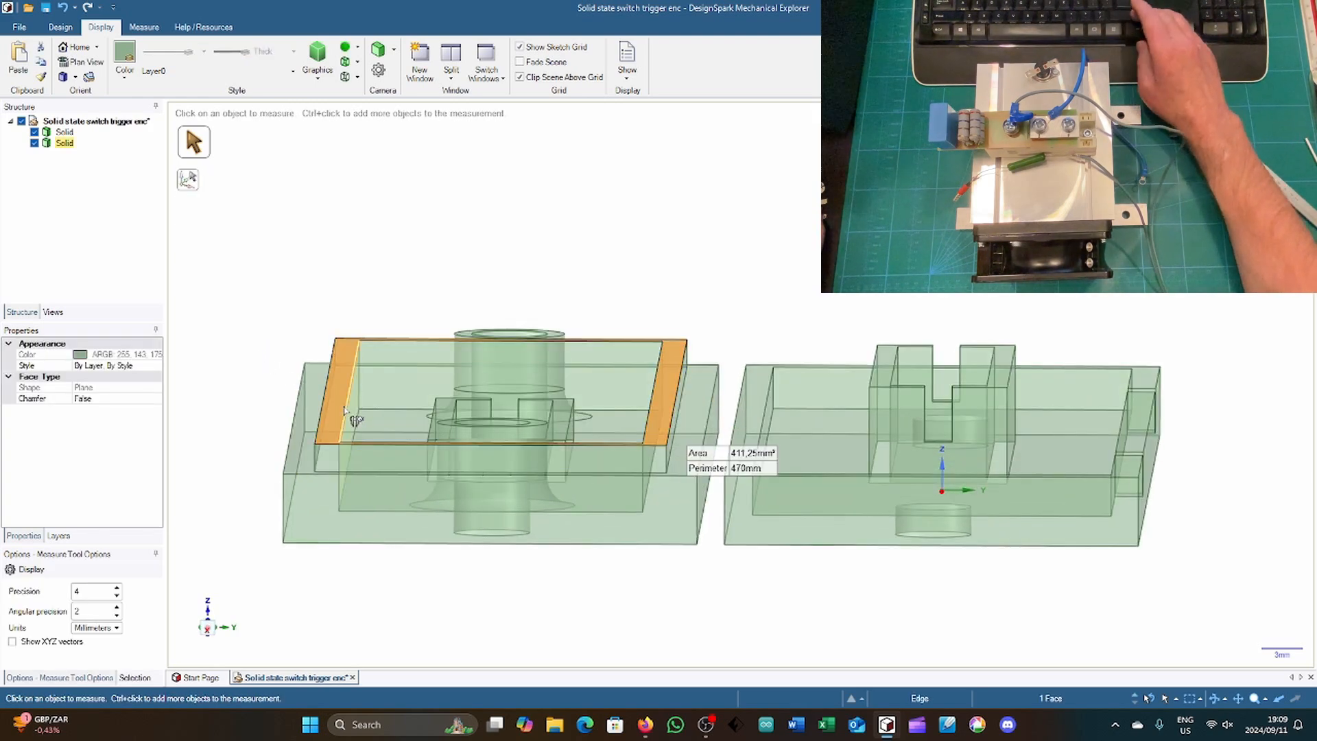
middle_click_drag(421, 273, 414, 491)
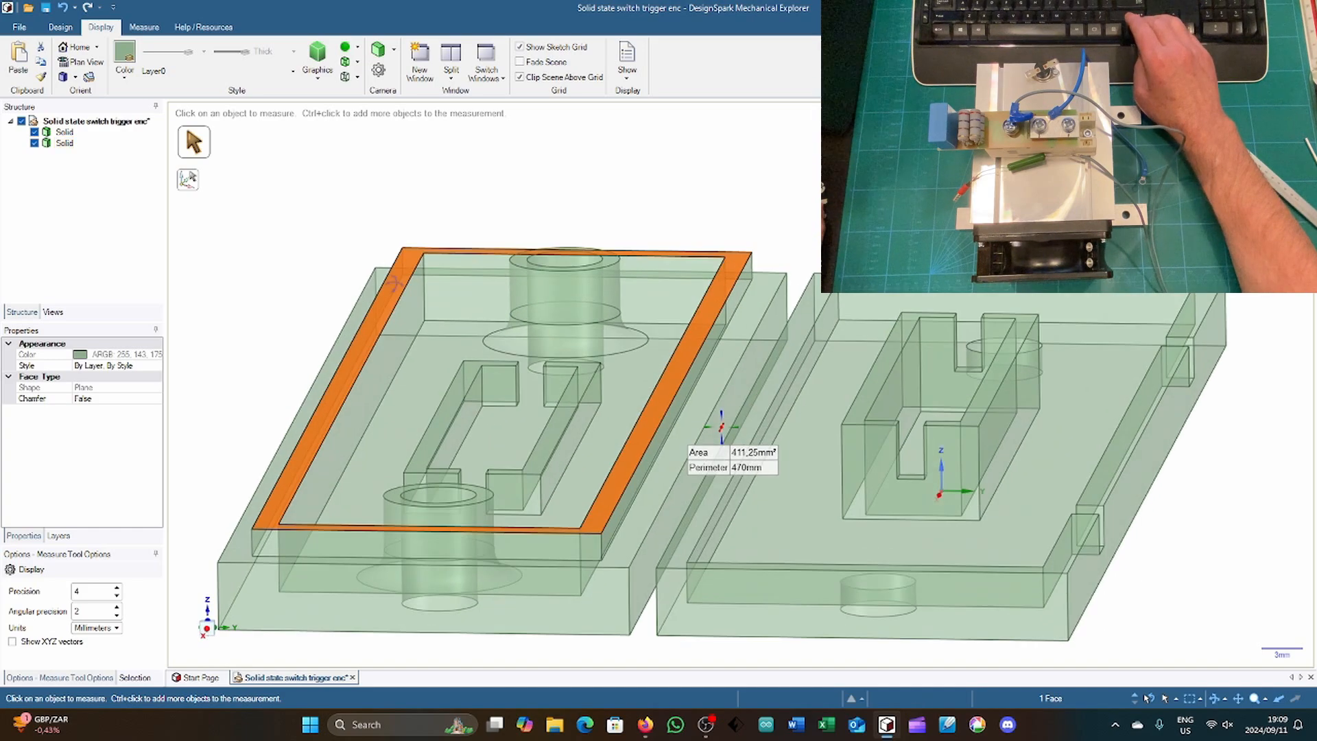
left_click(397, 496, "ctrl")
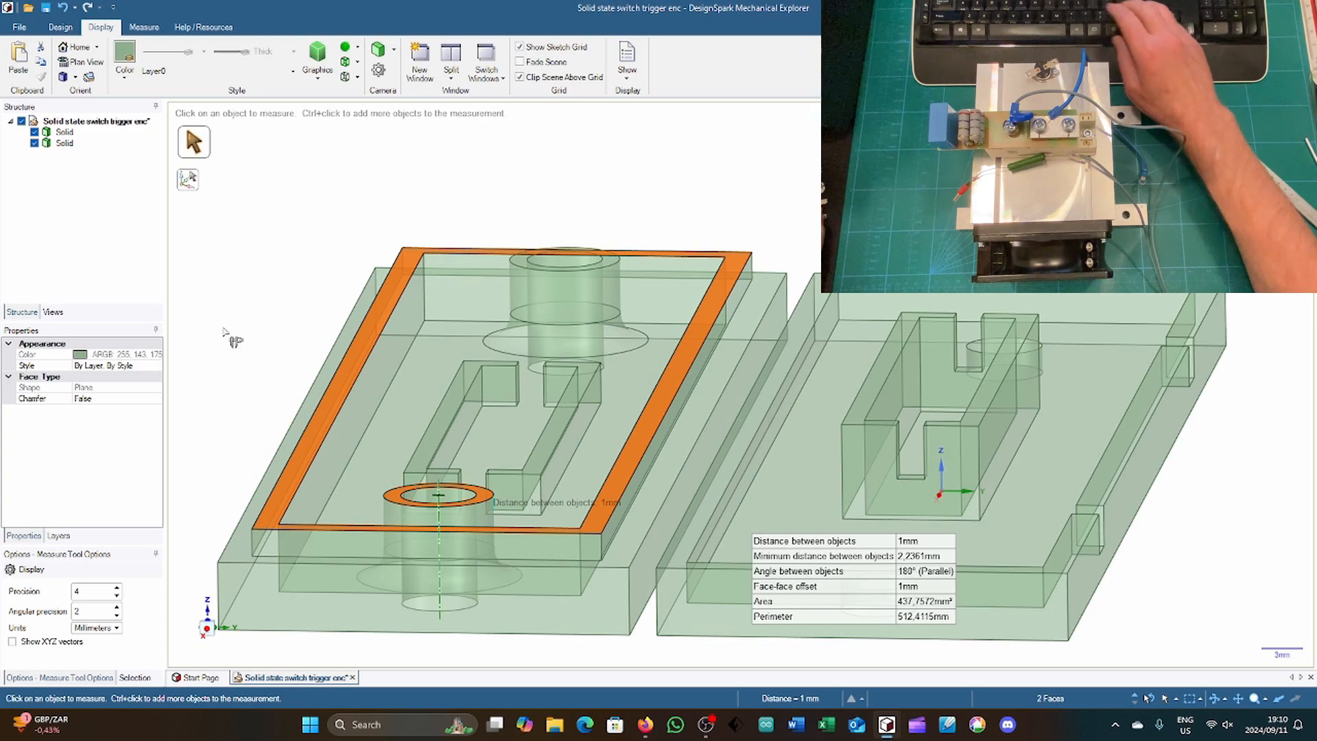
key("h")
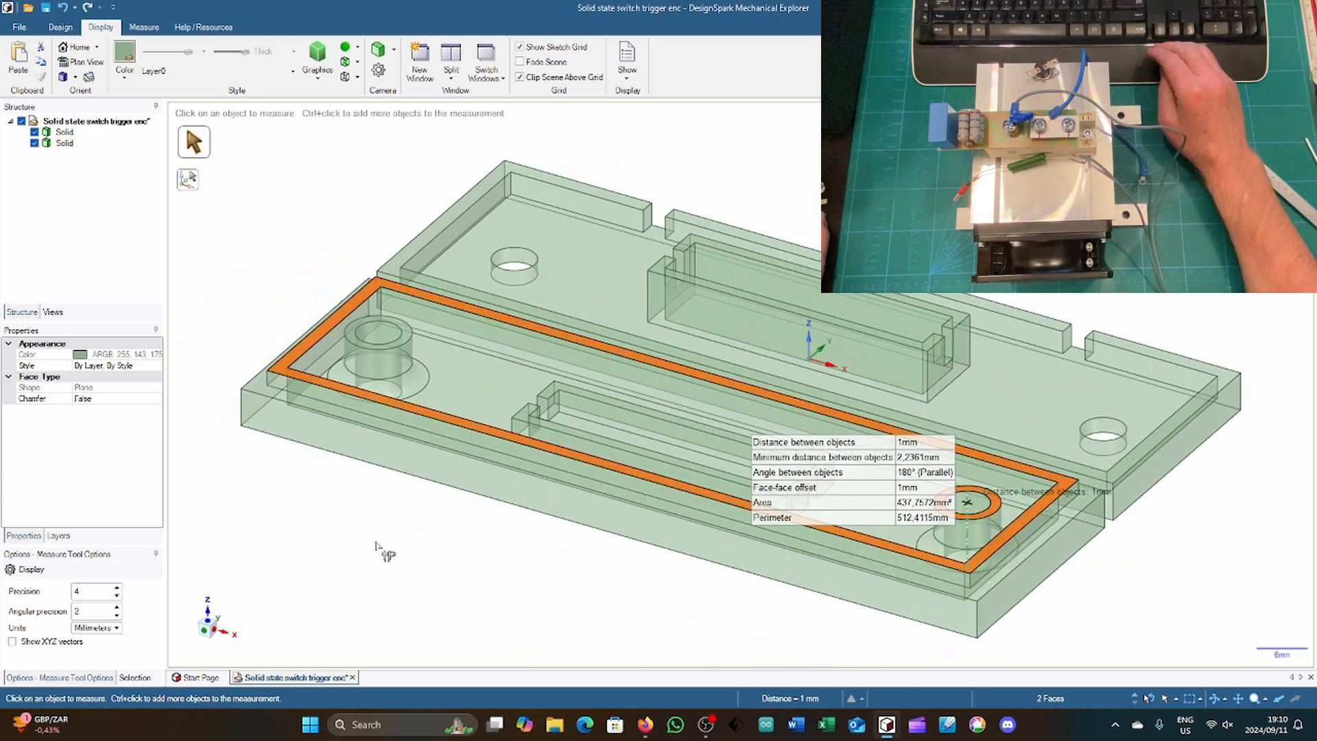
key("Escape")
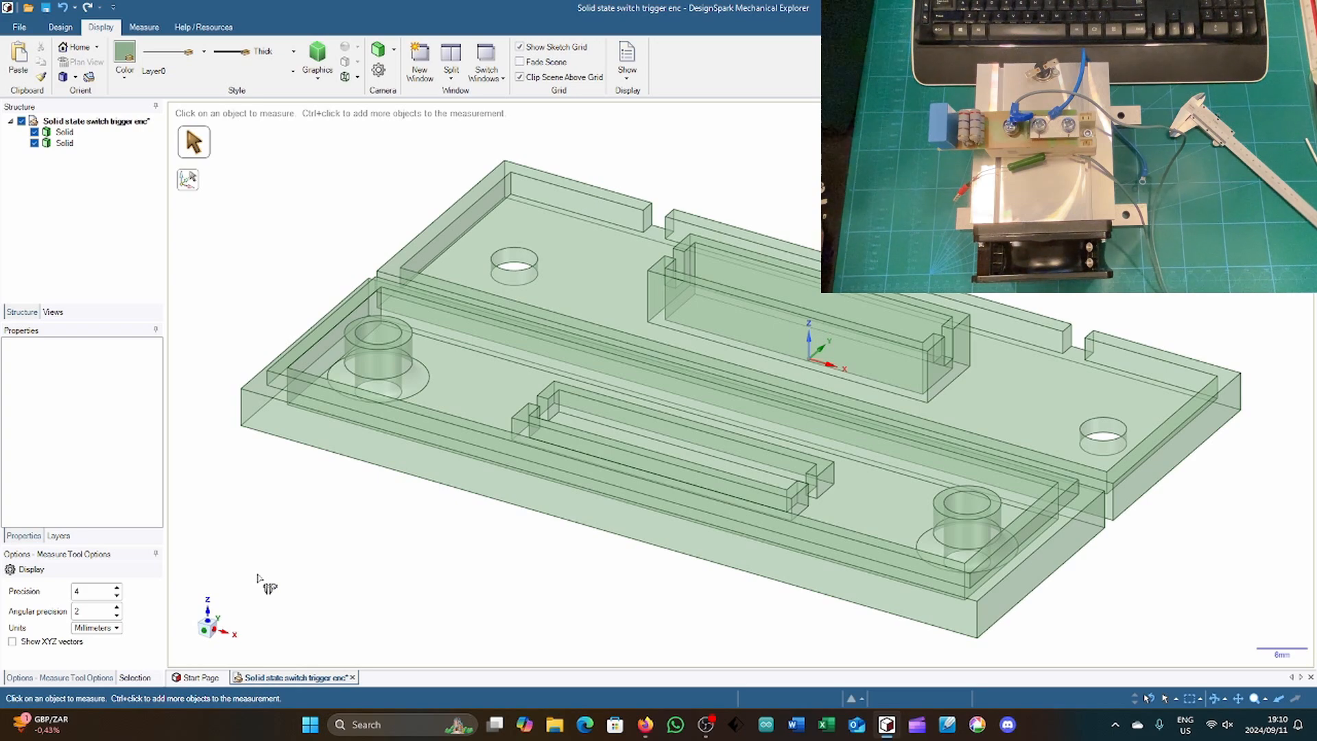
middle_click_drag(233, 272, 225, 381)
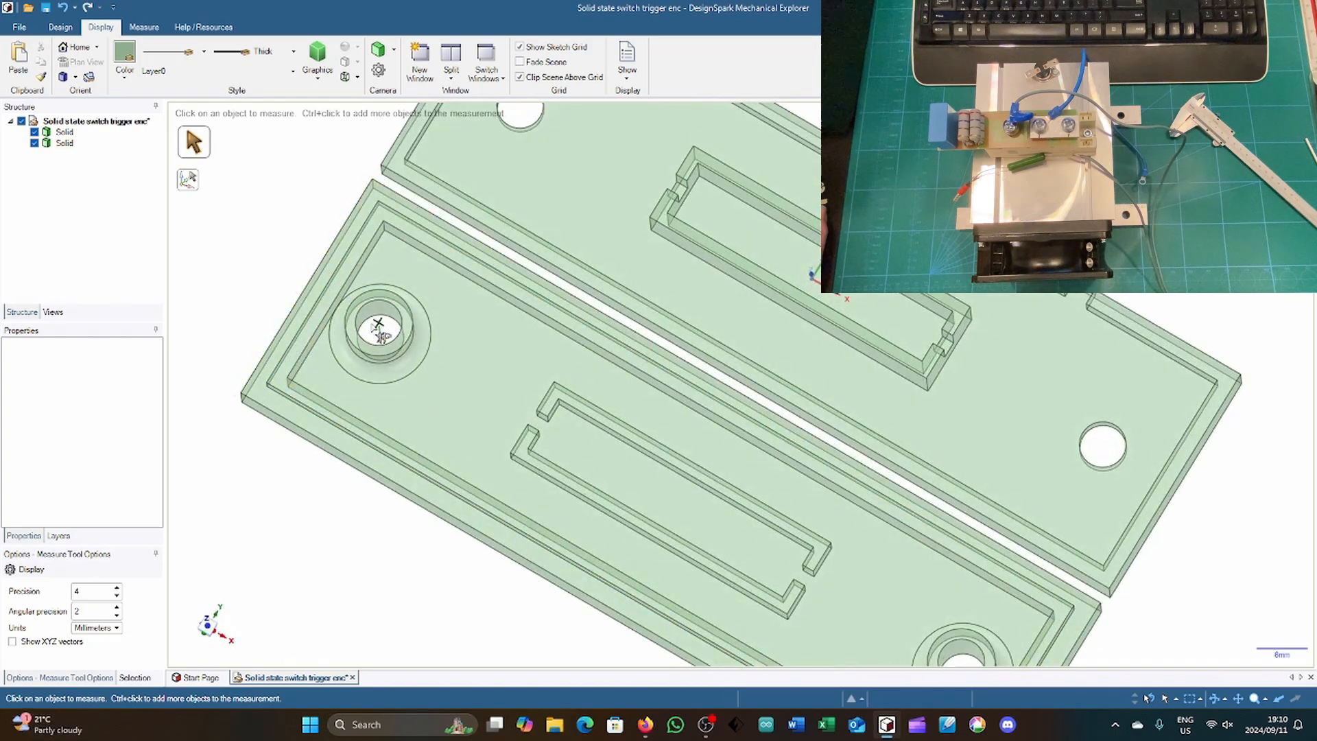
left_click(210, 624)
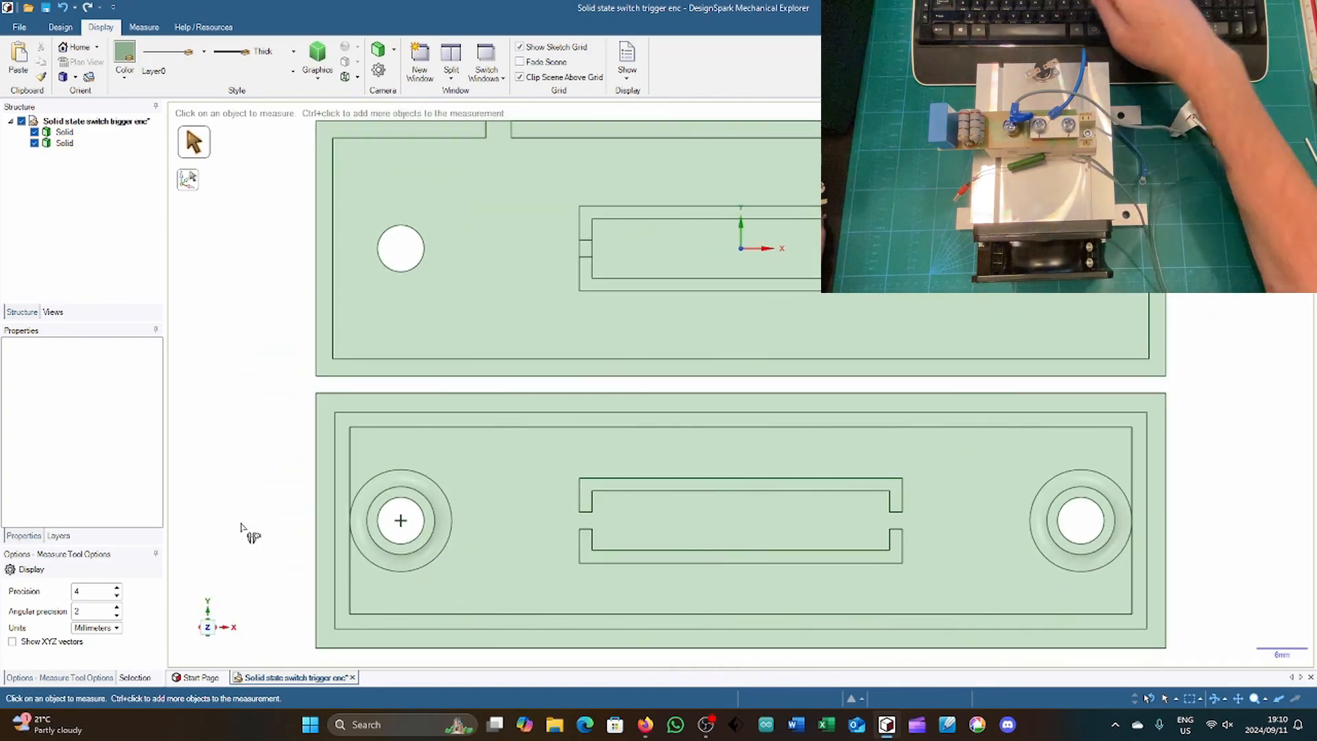
key("h")
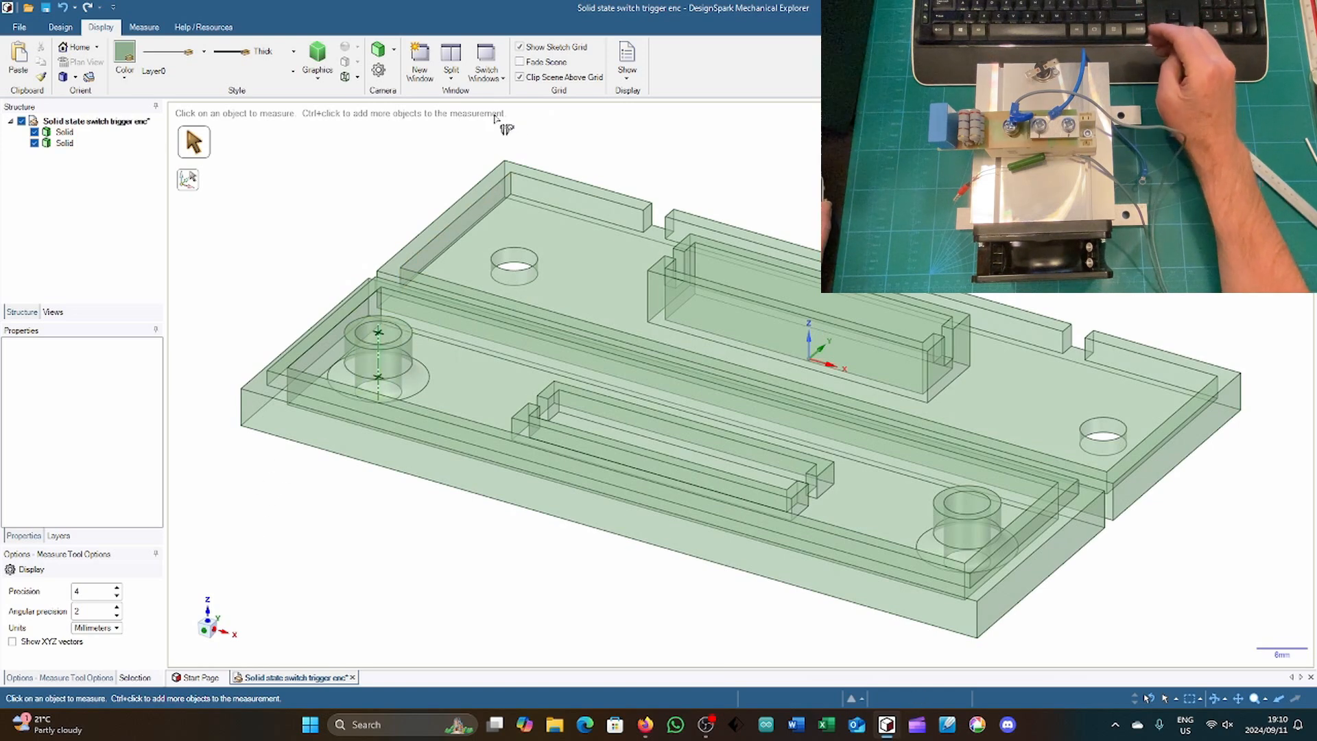
Step: Export the enclosure as an STL file named "Solid state switch trigger enc" in the Mechanical sundry folder
left_click(65, 29)
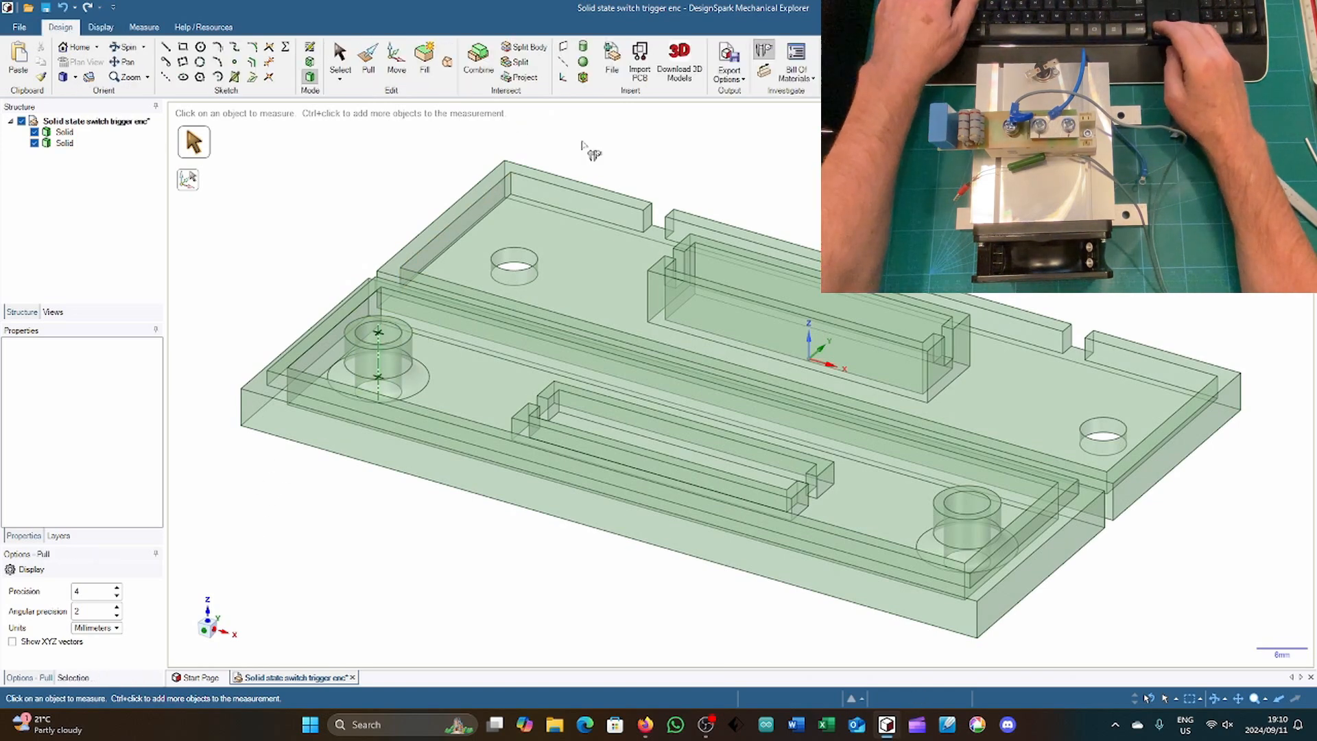
key("Escape")
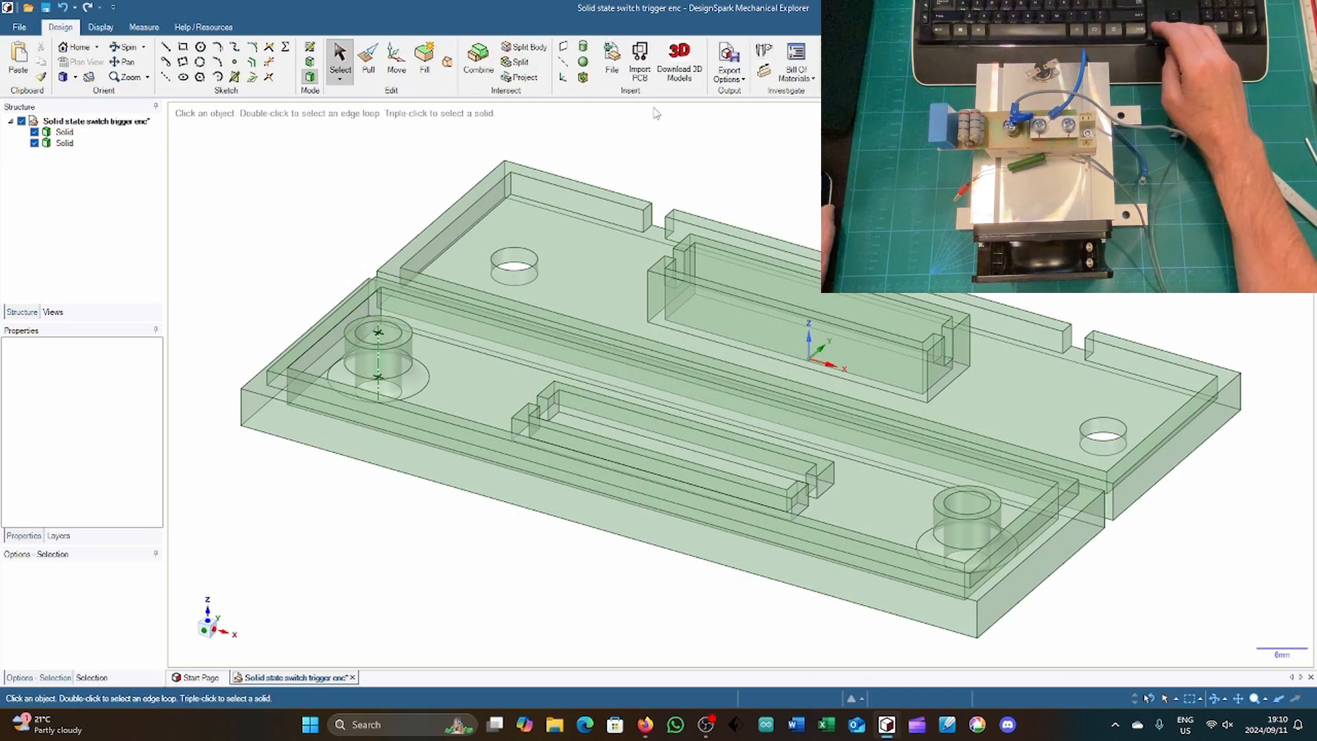
left_click(729, 68)
left_click(754, 216)
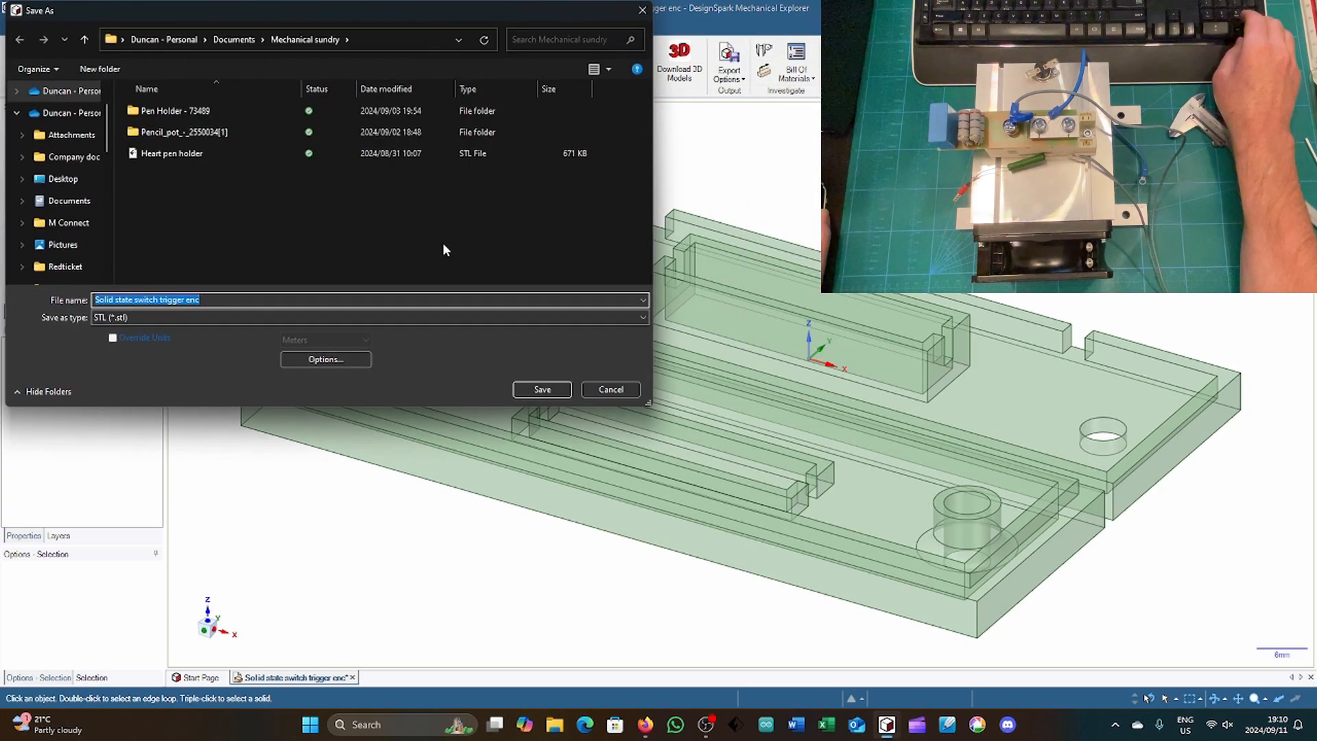
left_click(371, 268)
key("Return")
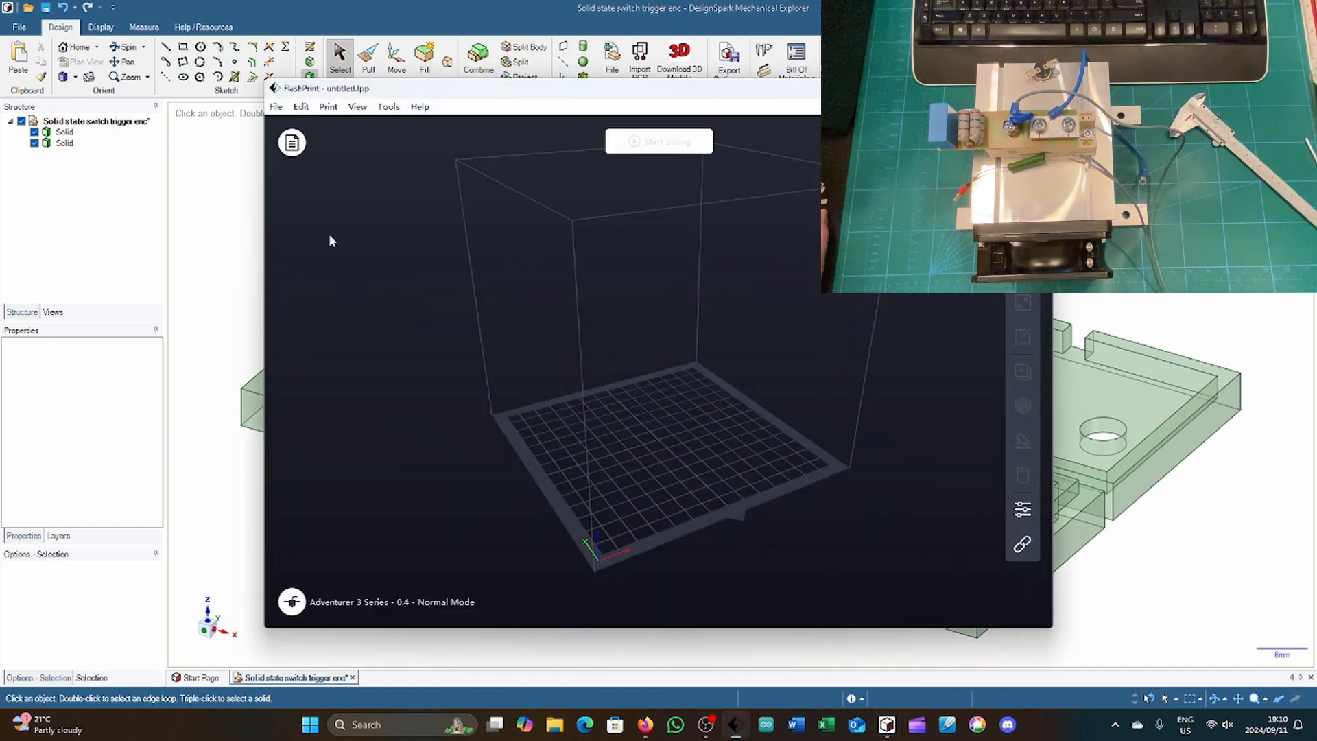
Step: In FlashPrint, load "Solid state switch trigger enc" from the Mechanical sundry folder onto the build plate
left_click(292, 142)
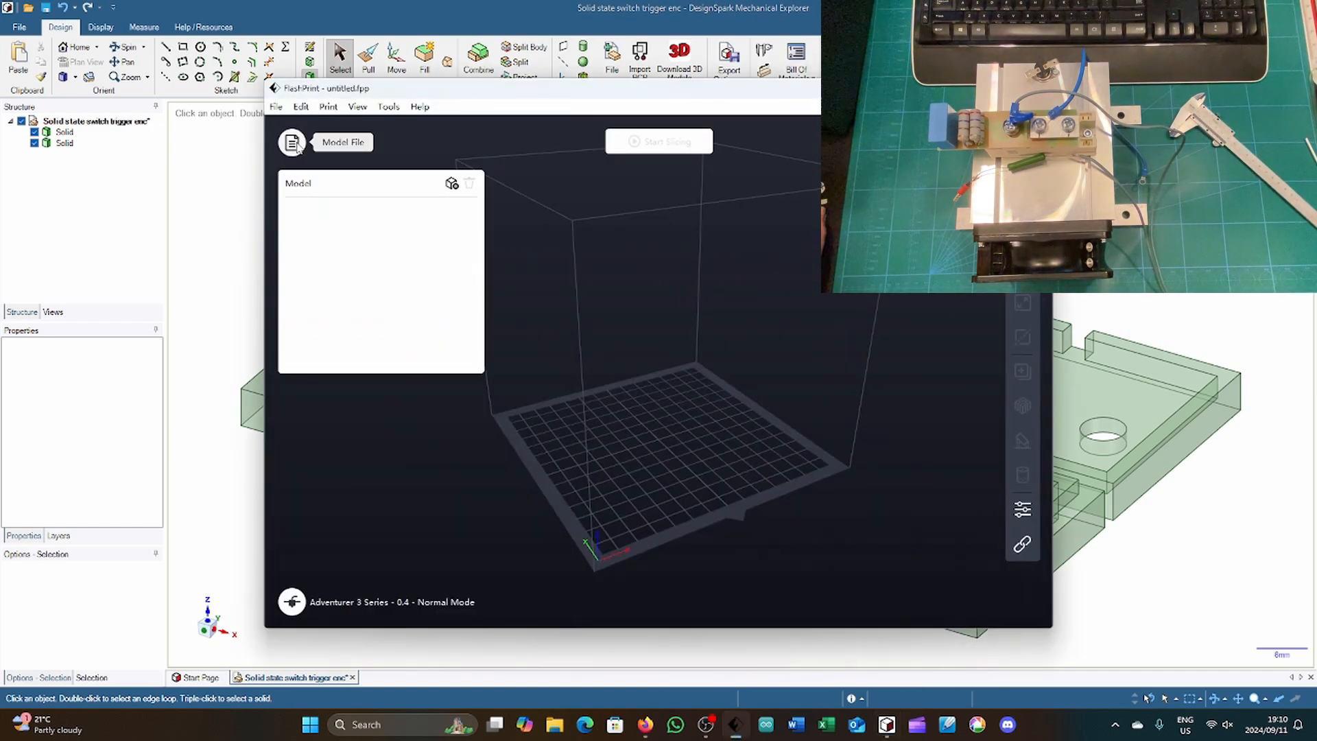
left_click(452, 185)
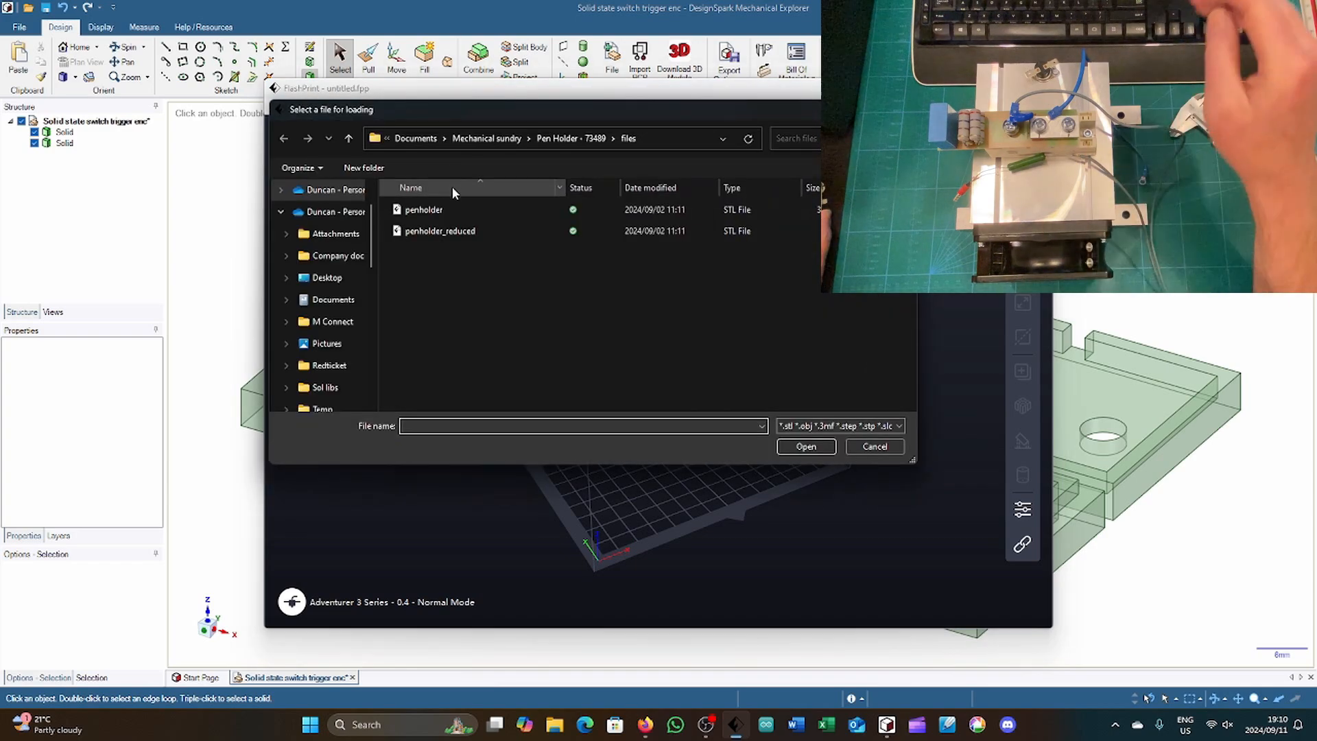
left_click(488, 137)
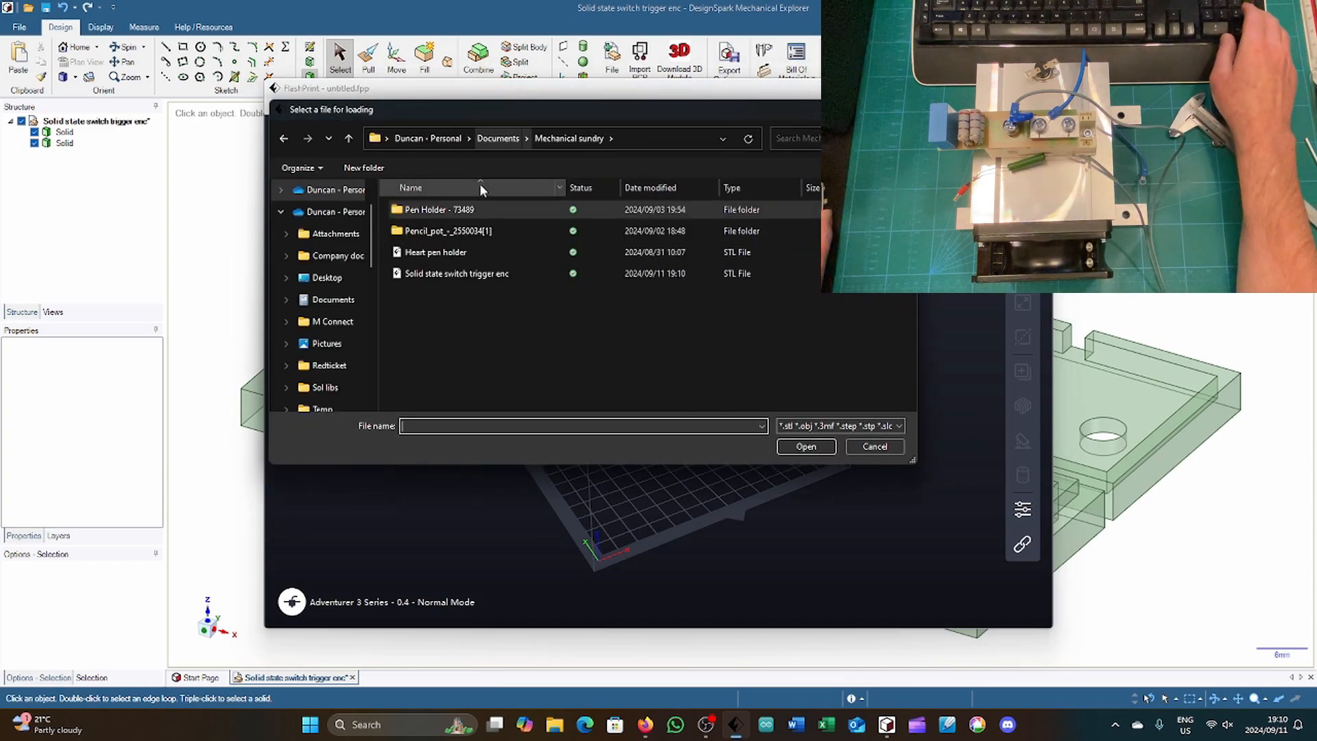
double_click(468, 274)
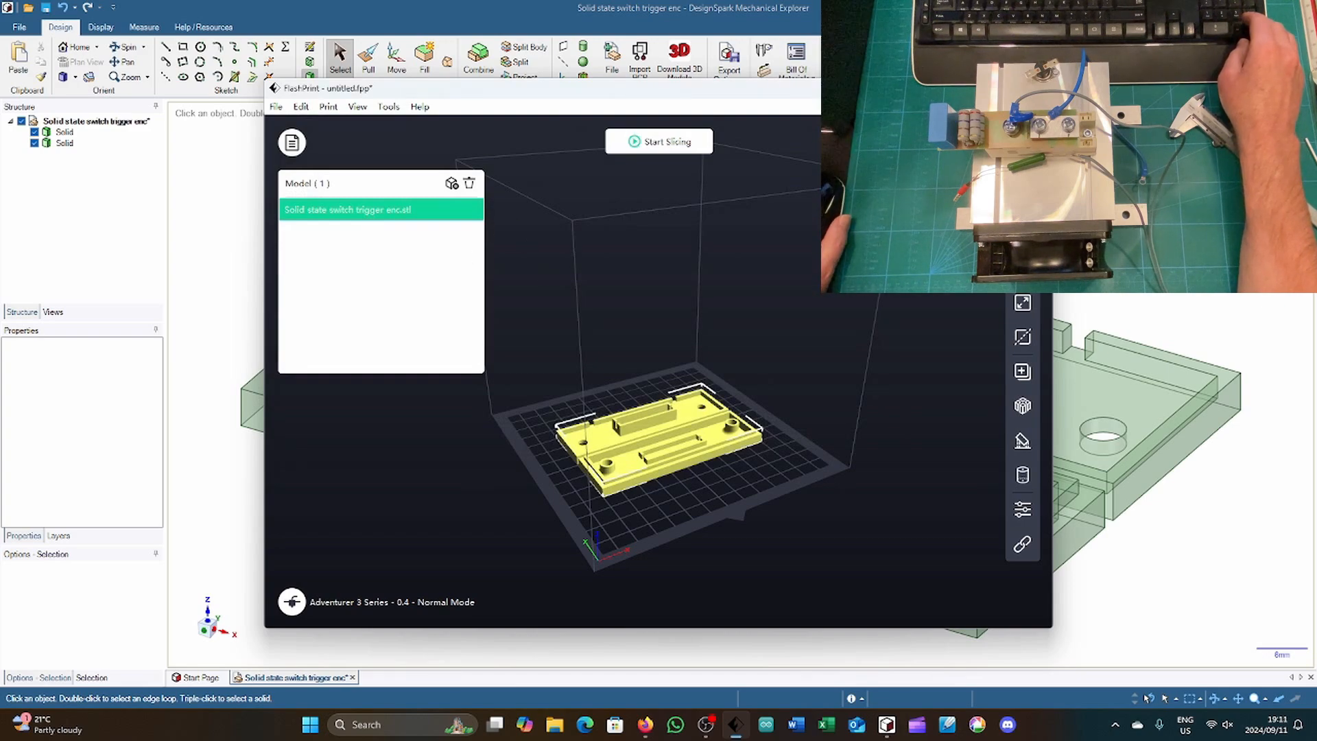
Step: Maximize the FlashPrint window and examine both enclosure parts on the build plate
left_click(1005, 88)
scroll(656, 549, "up", 5)
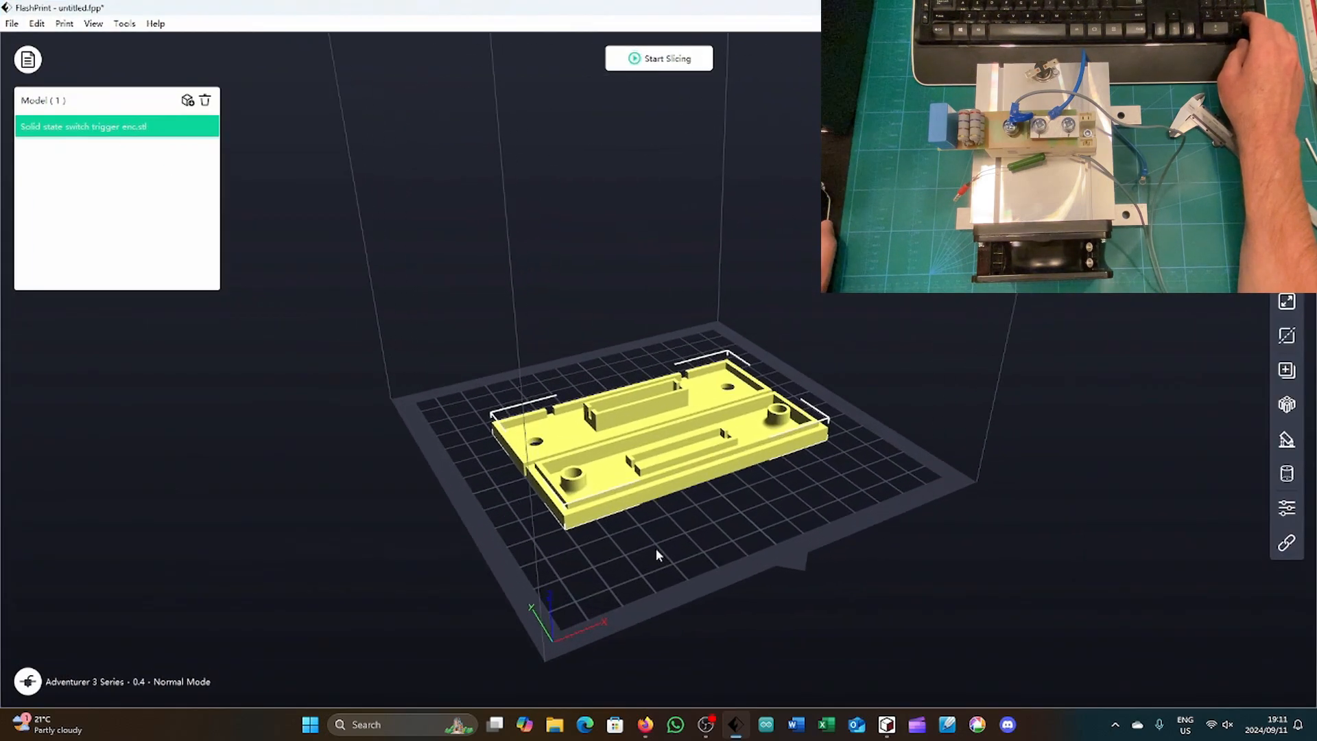
mouse_move(647, 515)
left_mouse_down()
mouse_move(652, 476)
mouse_move(664, 485)
mouse_move(644, 499)
left_mouse_up()
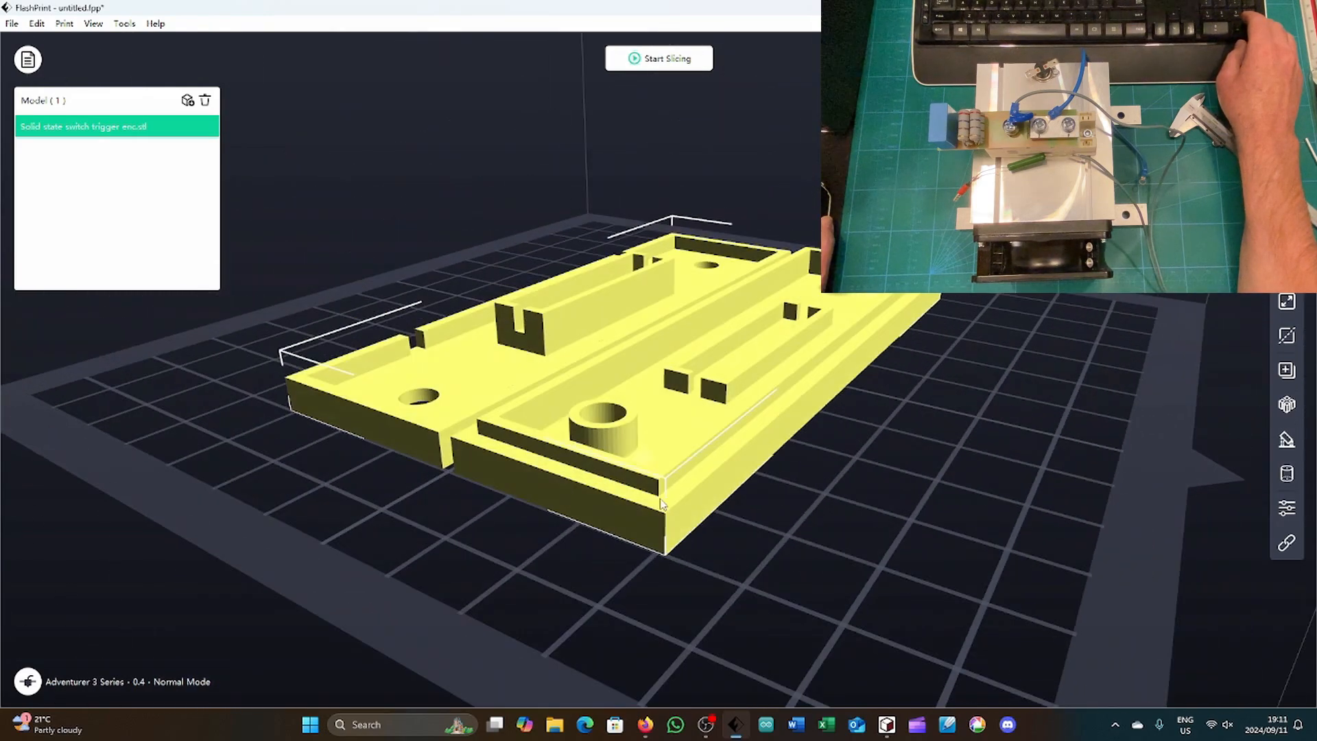
scroll(632, 509, "up", 3)
scroll(633, 513, "down", 3)
Step: Review the raft, general, shell and printer slicing settings and slice the enclosure model
left_click(655, 60)
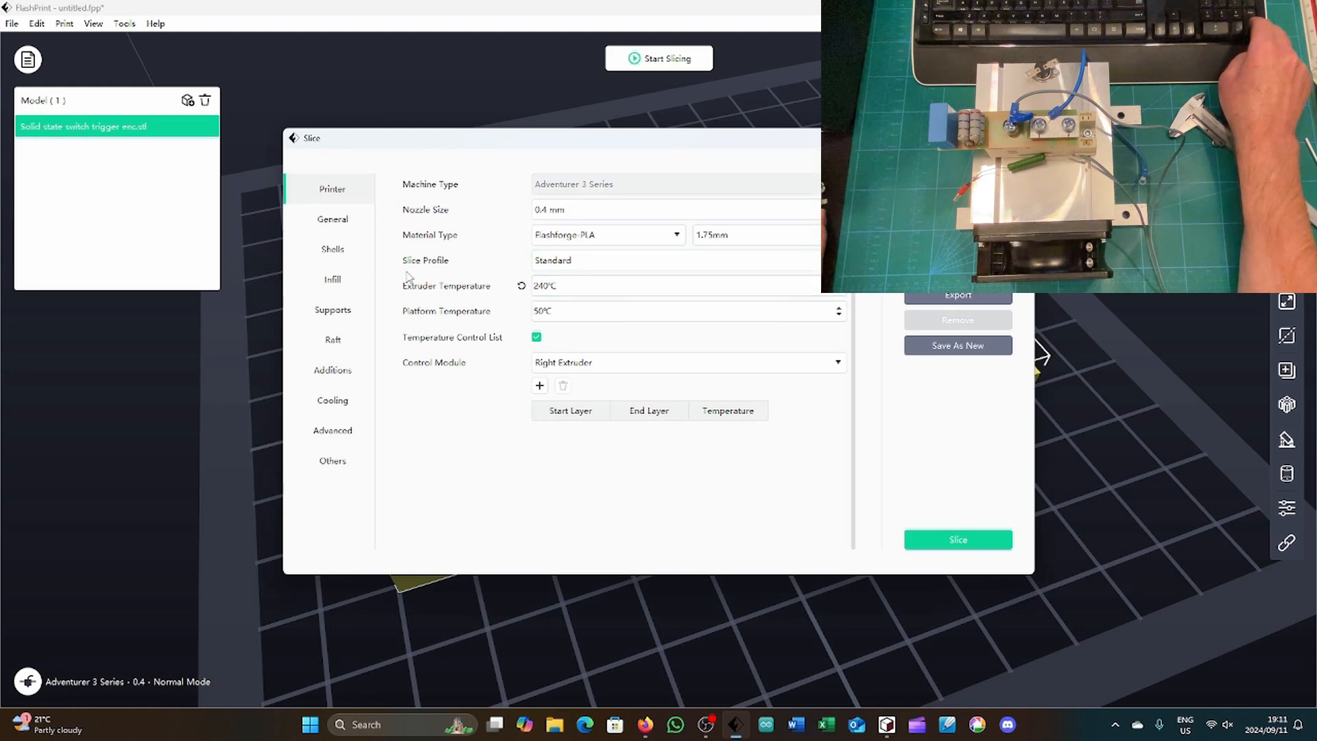
left_click(334, 343)
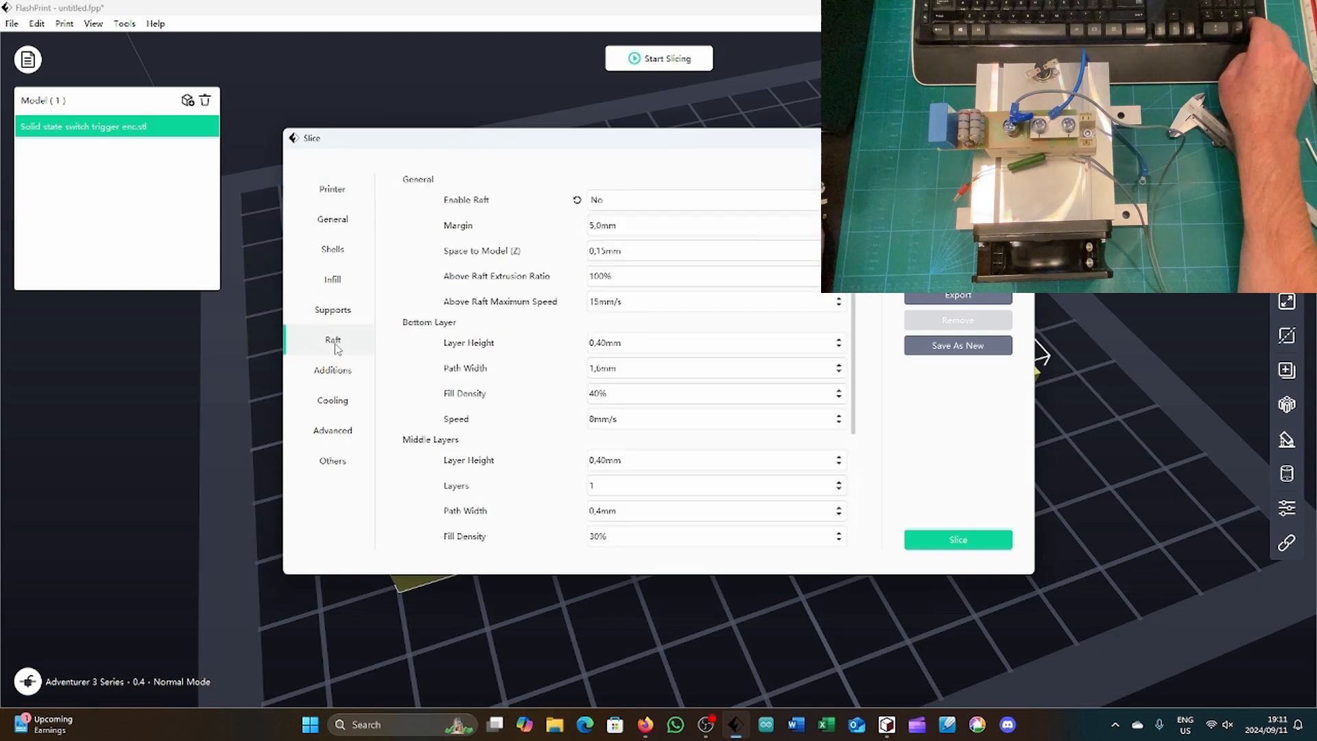
left_click(340, 223)
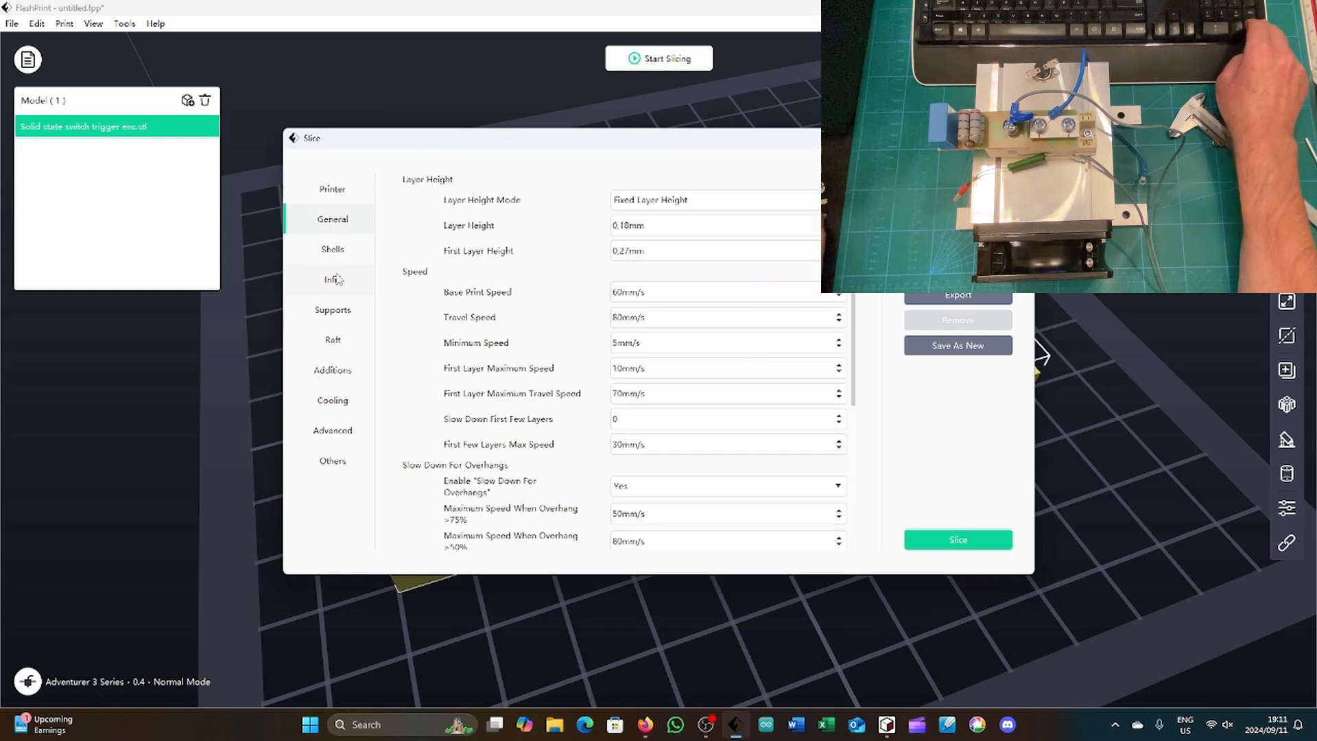
left_click(335, 251)
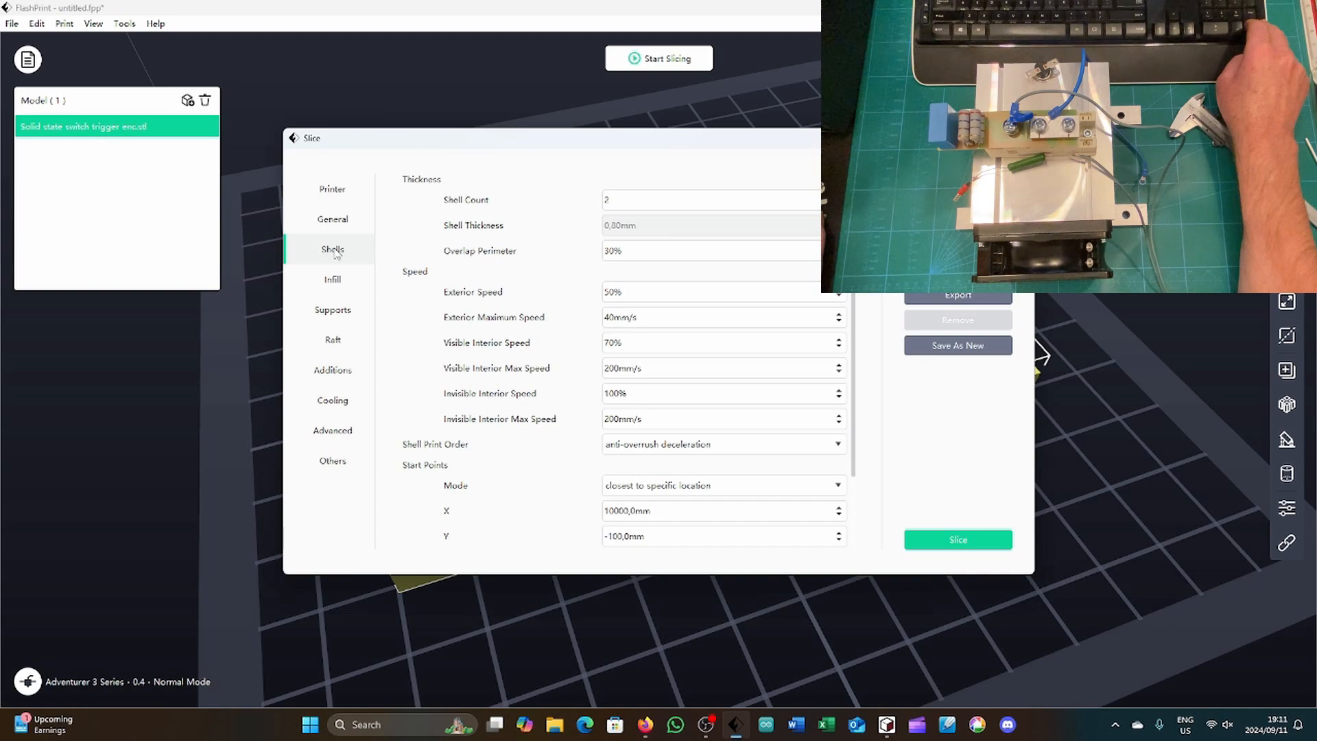
left_click(332, 193)
left_click(916, 540)
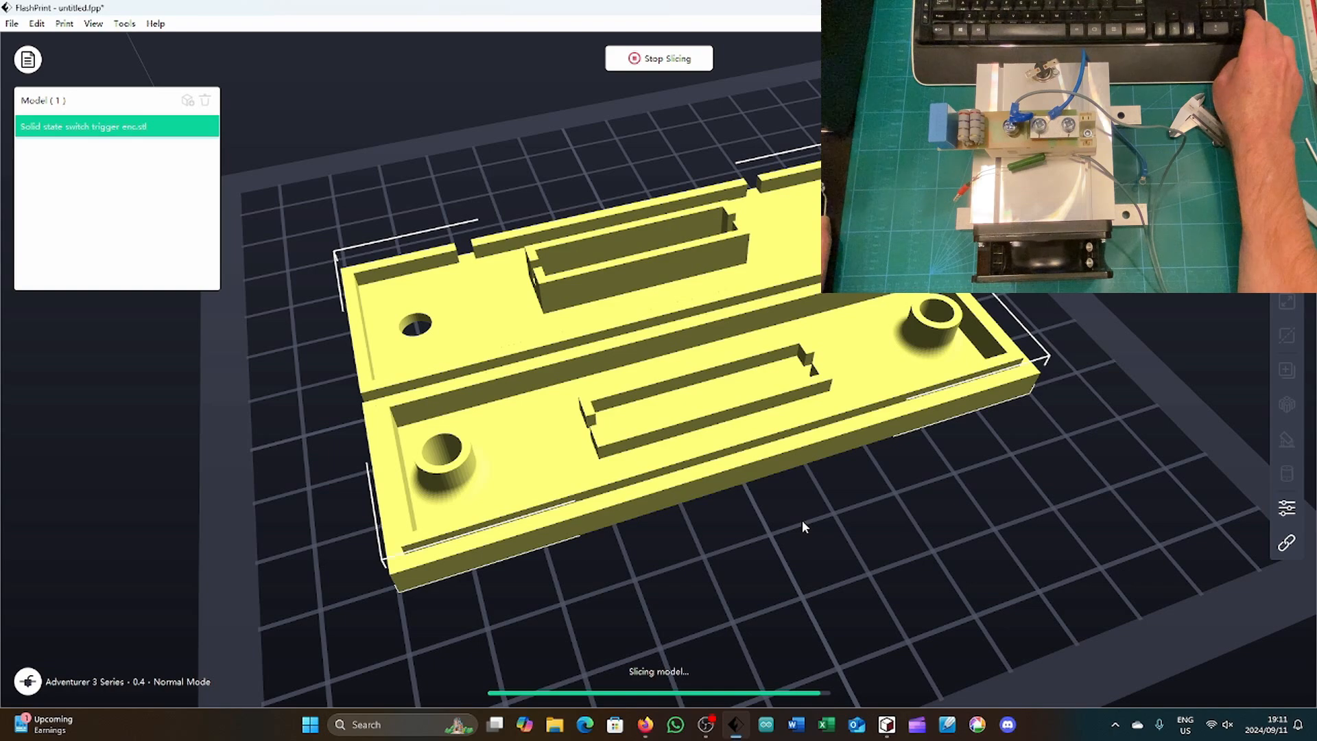
Step: Examine the sliced enclosure's toolpath preview through its layers
right_click_drag(801, 520, 805, 505)
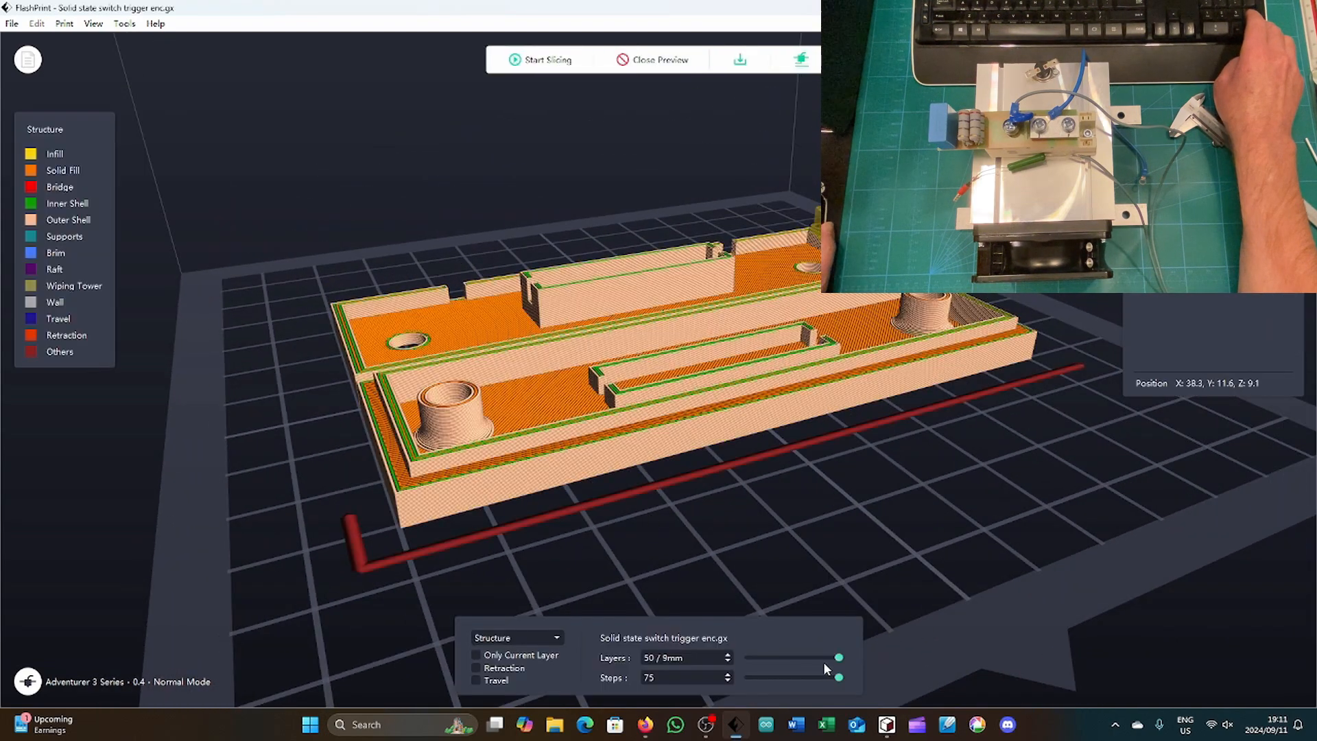
mouse_move(839, 661)
left_mouse_down()
mouse_move(743, 668)
mouse_move(844, 663)
left_mouse_up()
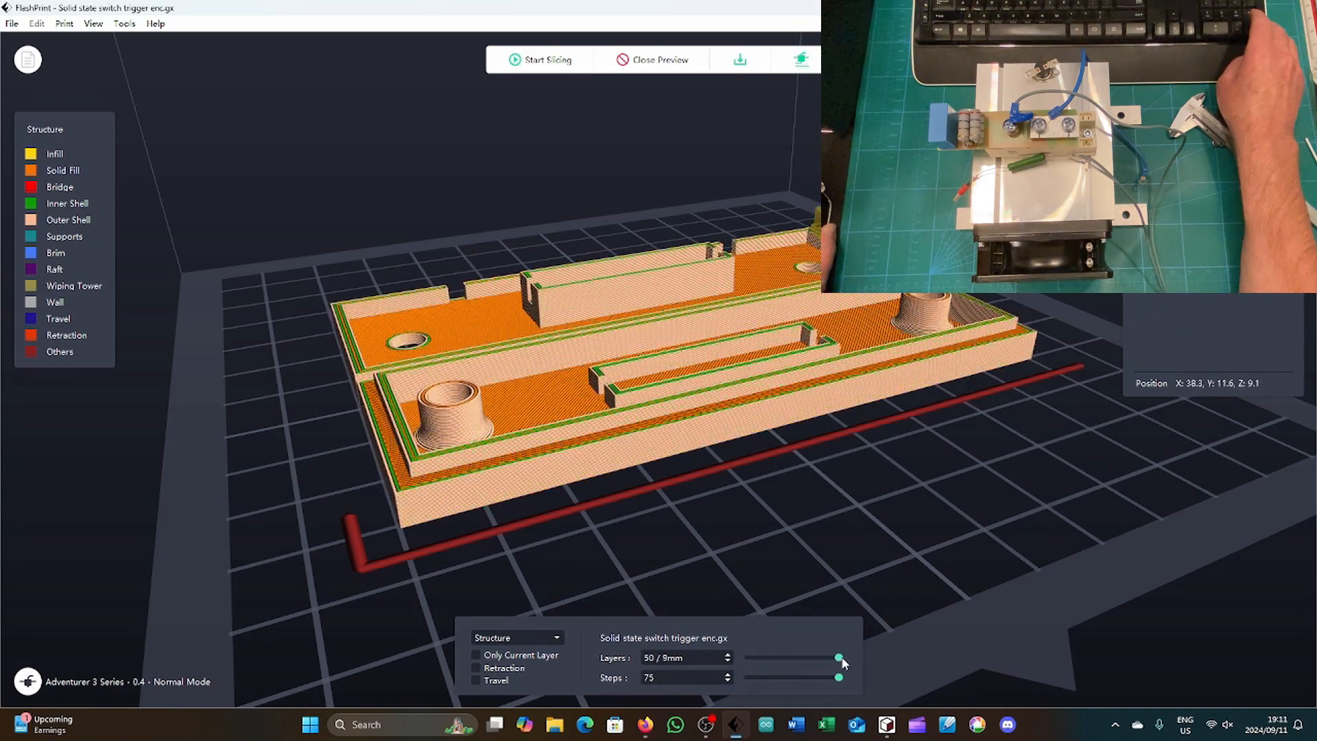